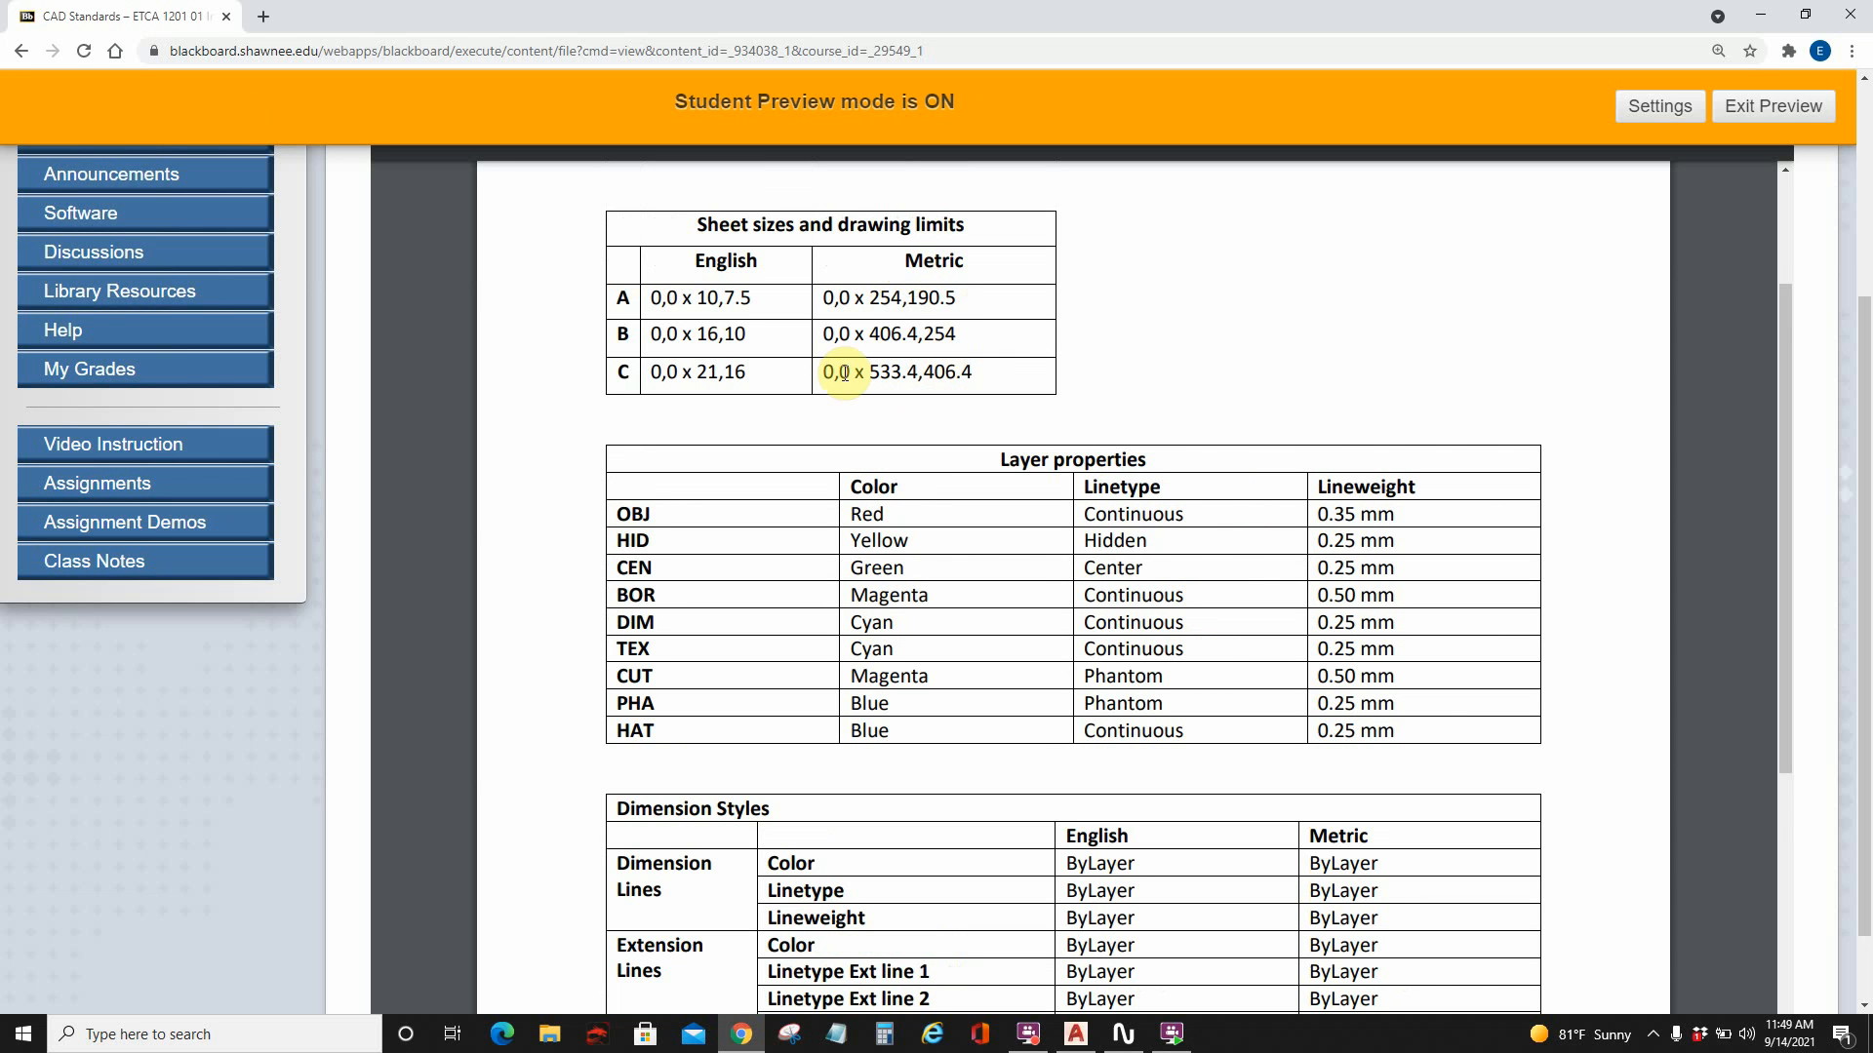
Step: Switch from the Chrome standards page to AutoCAD and start a new drawing from the acadiso template
{"action": "key", "text": "alt"}
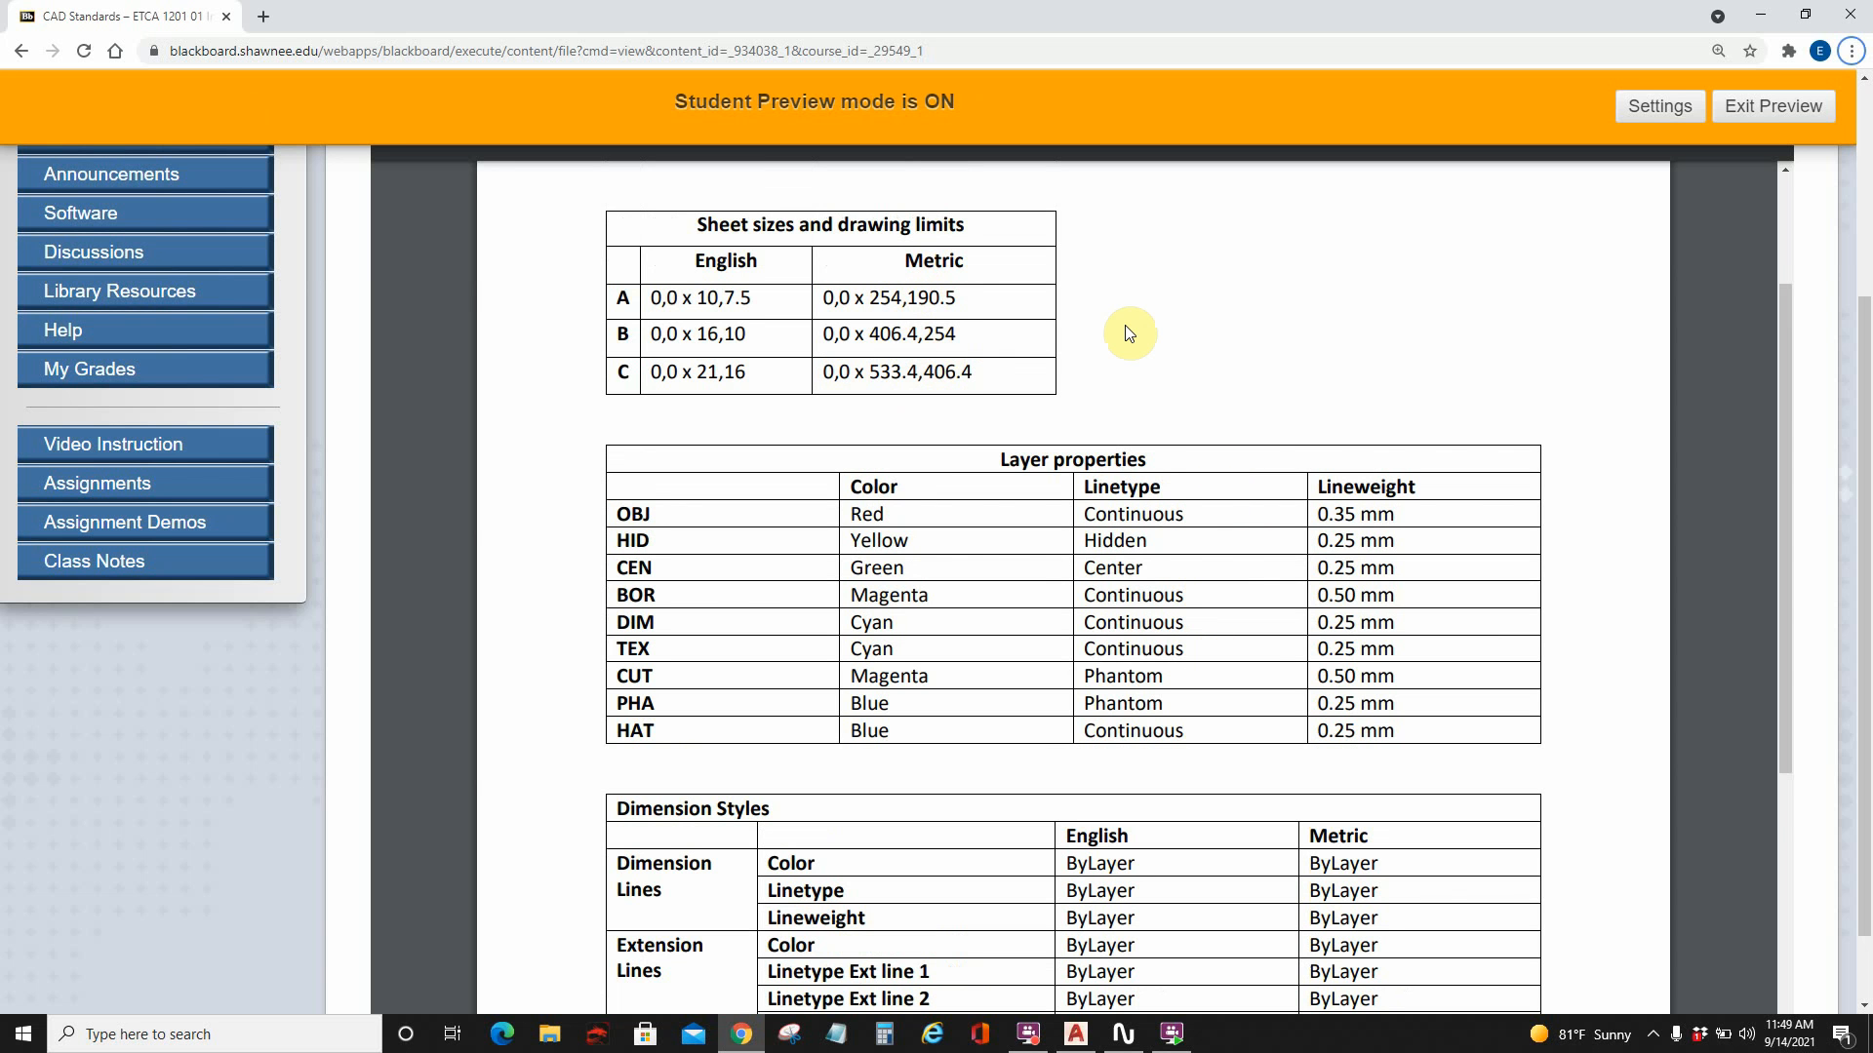
{"action": "key", "text": "alt+Tab"}
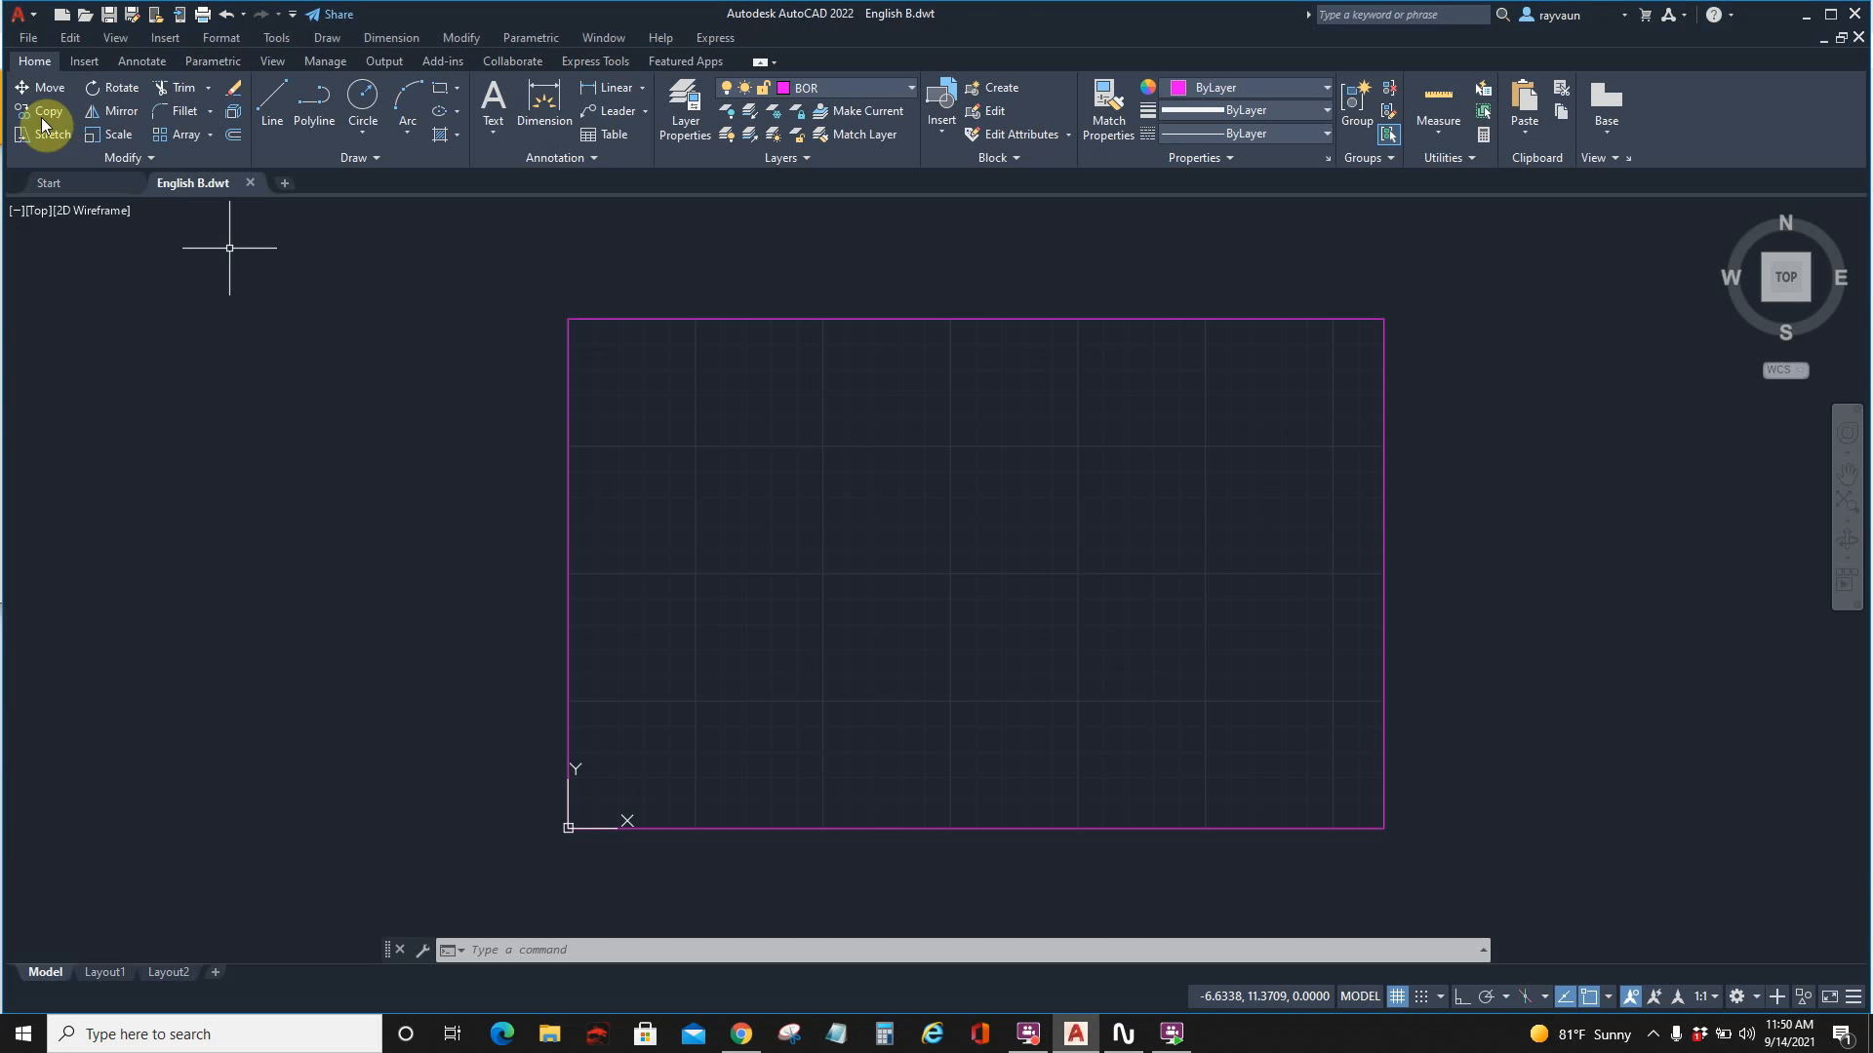
{"action": "left_click", "coordinate": [37, 39]}
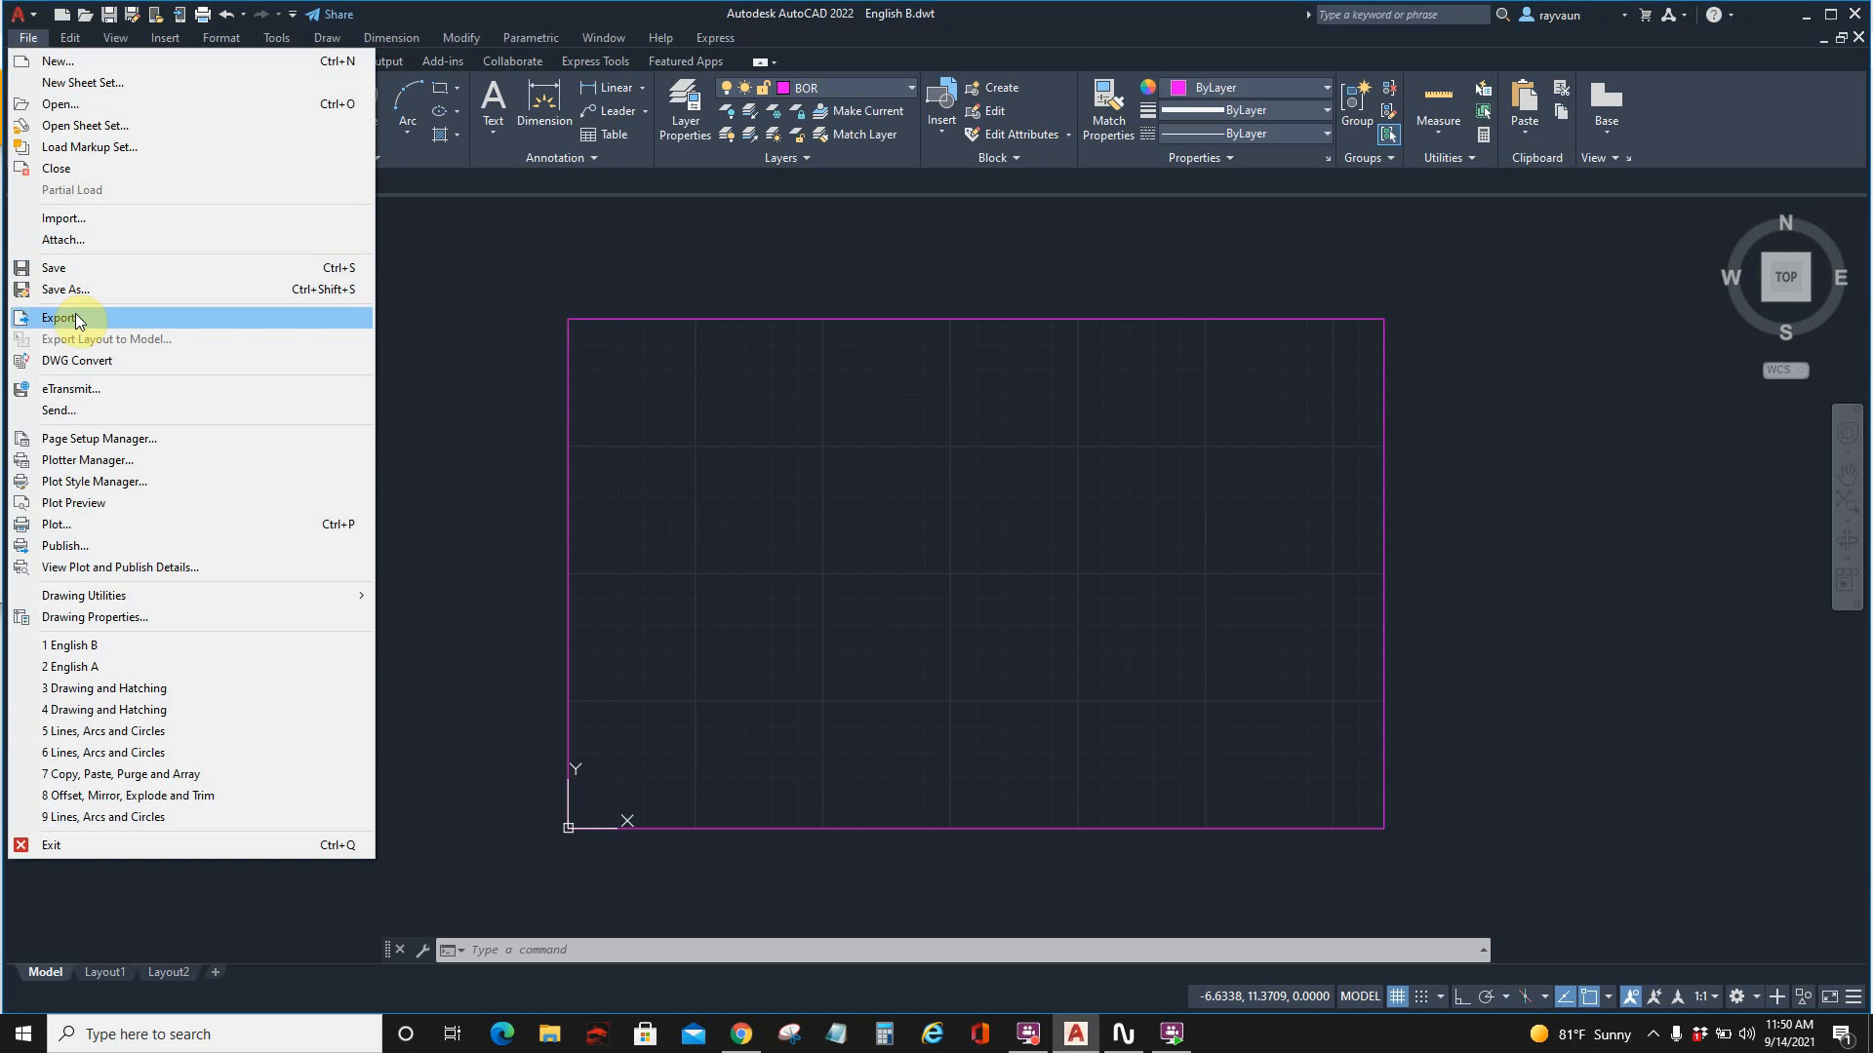
{"action": "left_click", "coordinate": [73, 59]}
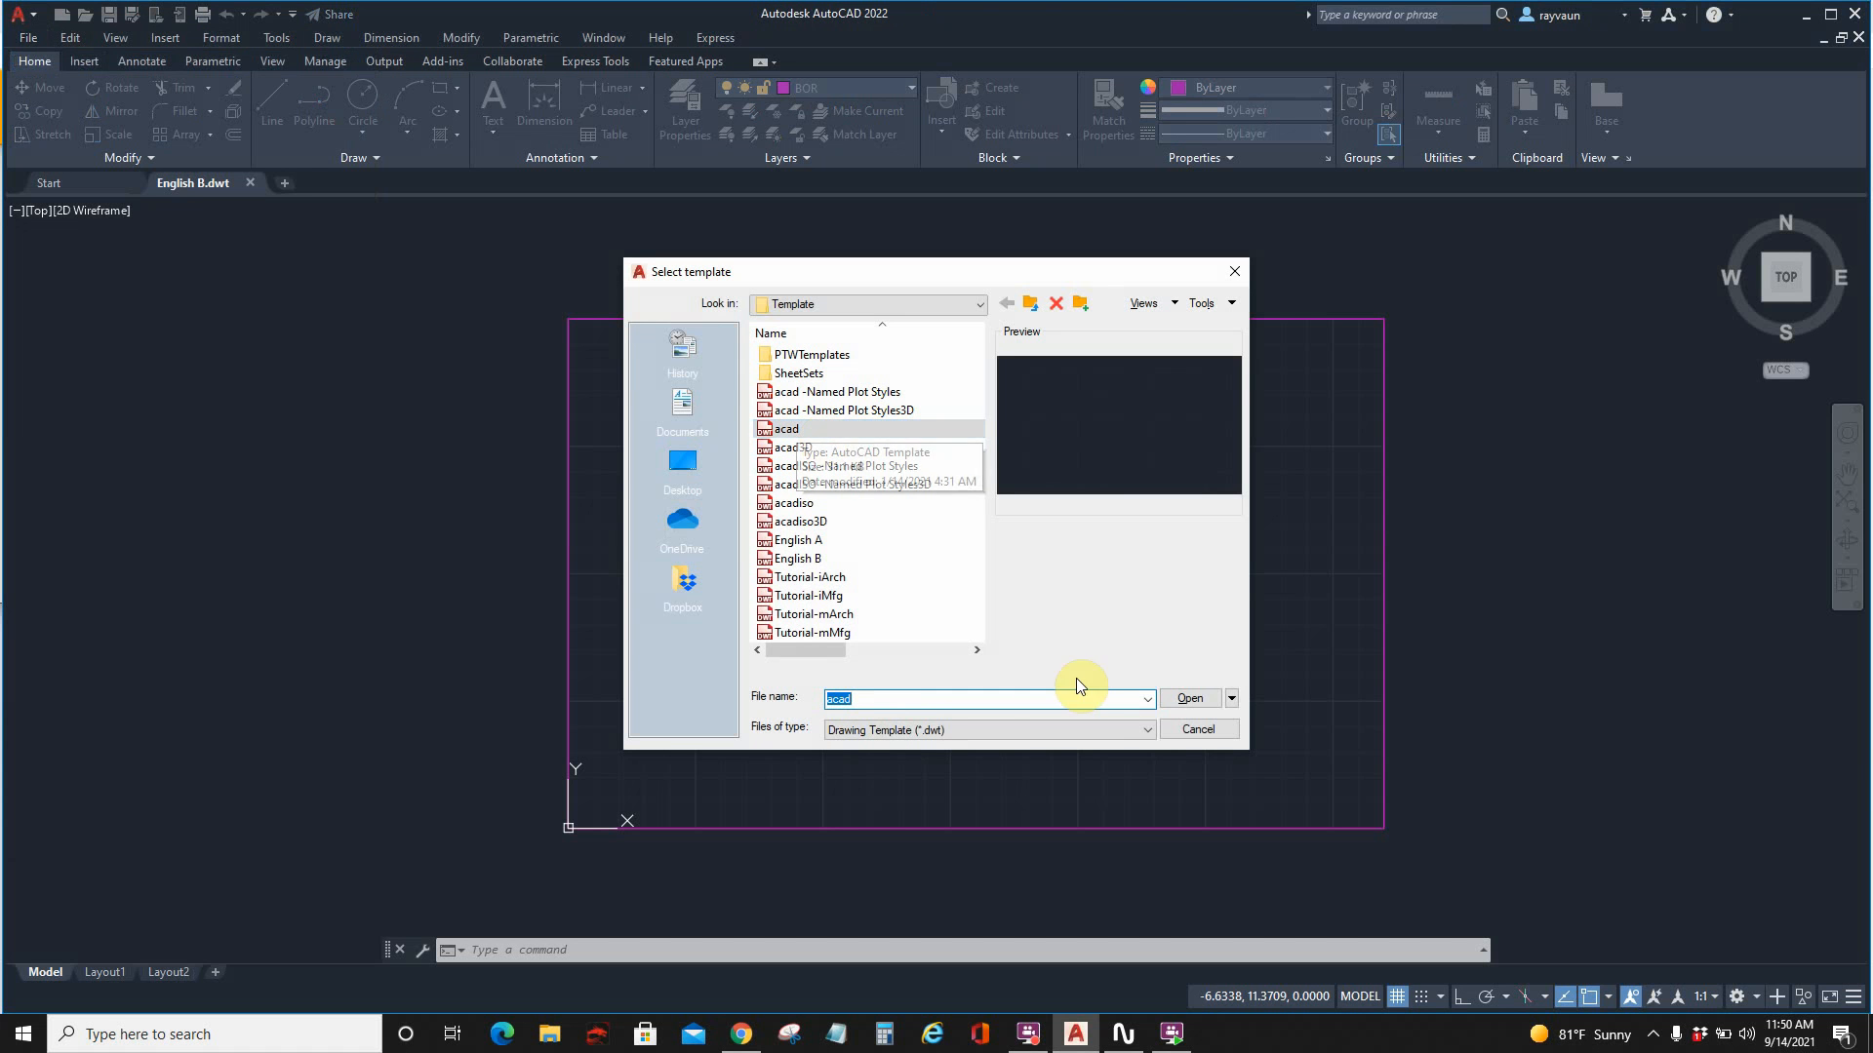
{"action": "left_click", "coordinate": [843, 501]}
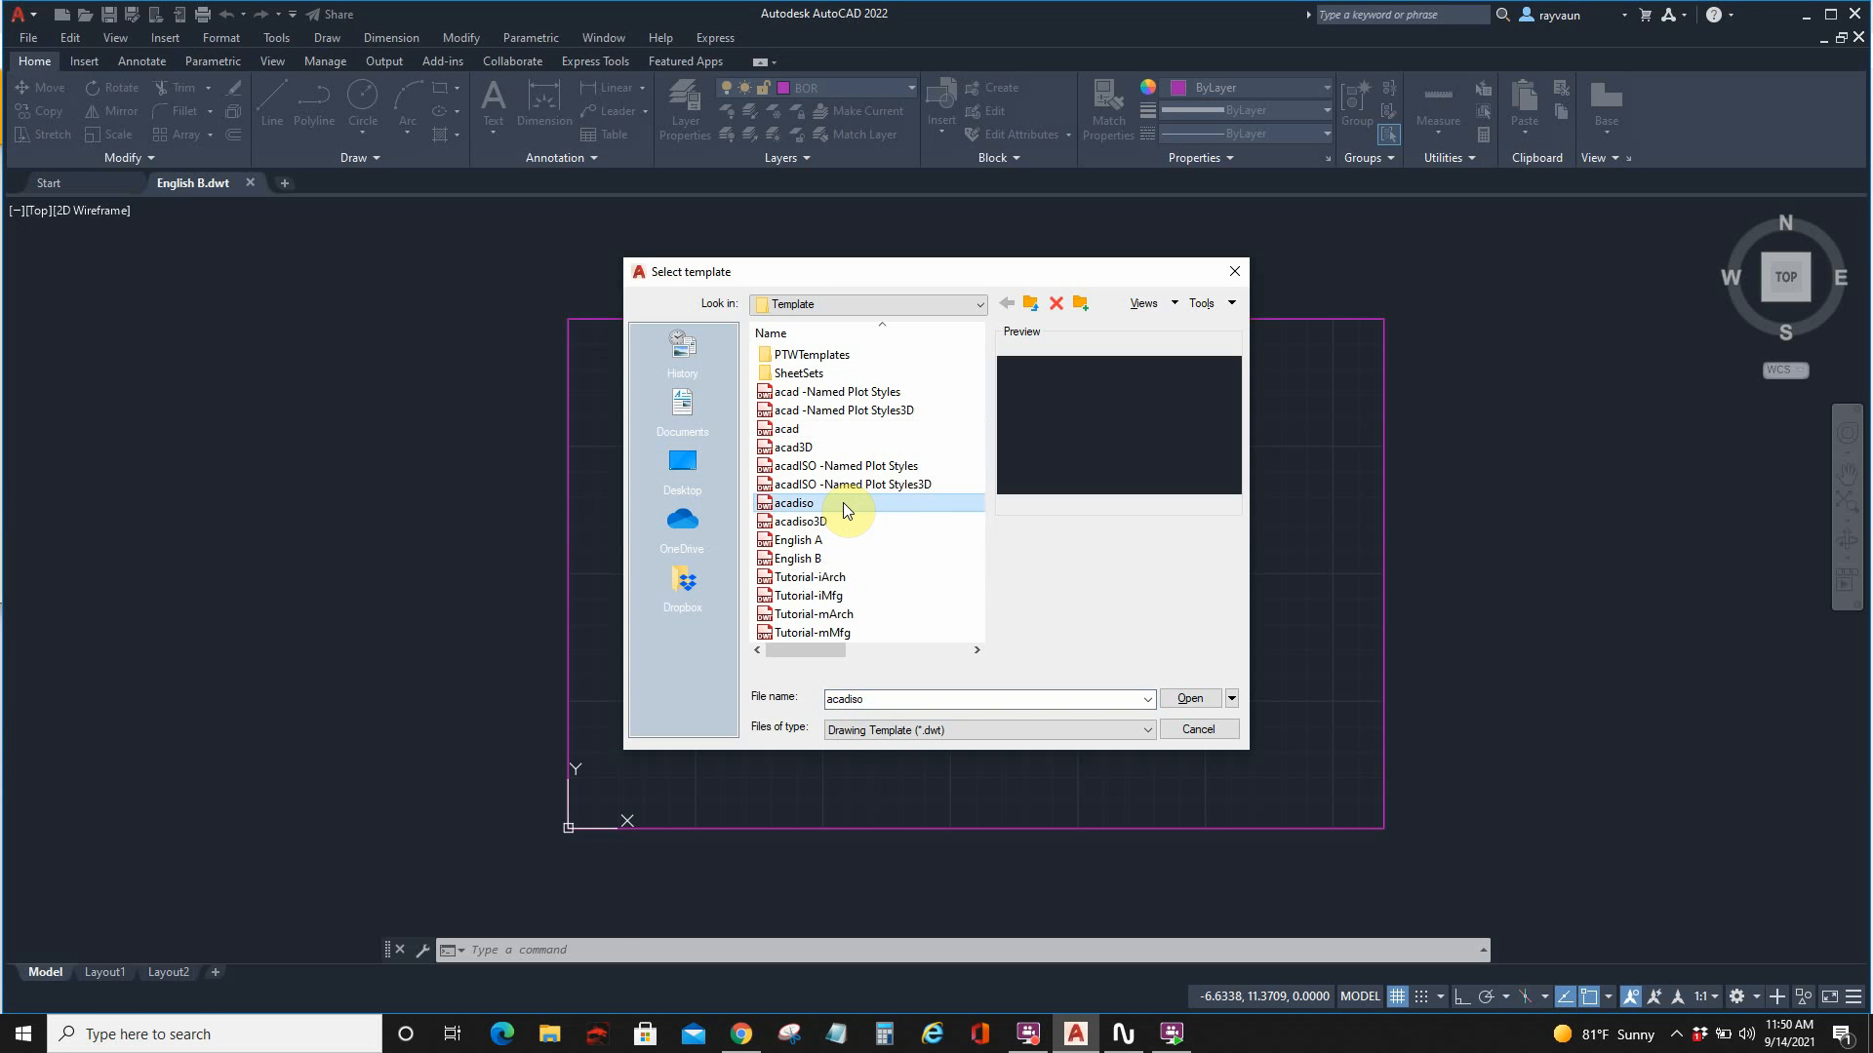
{"action": "left_click", "coordinate": [1189, 698]}
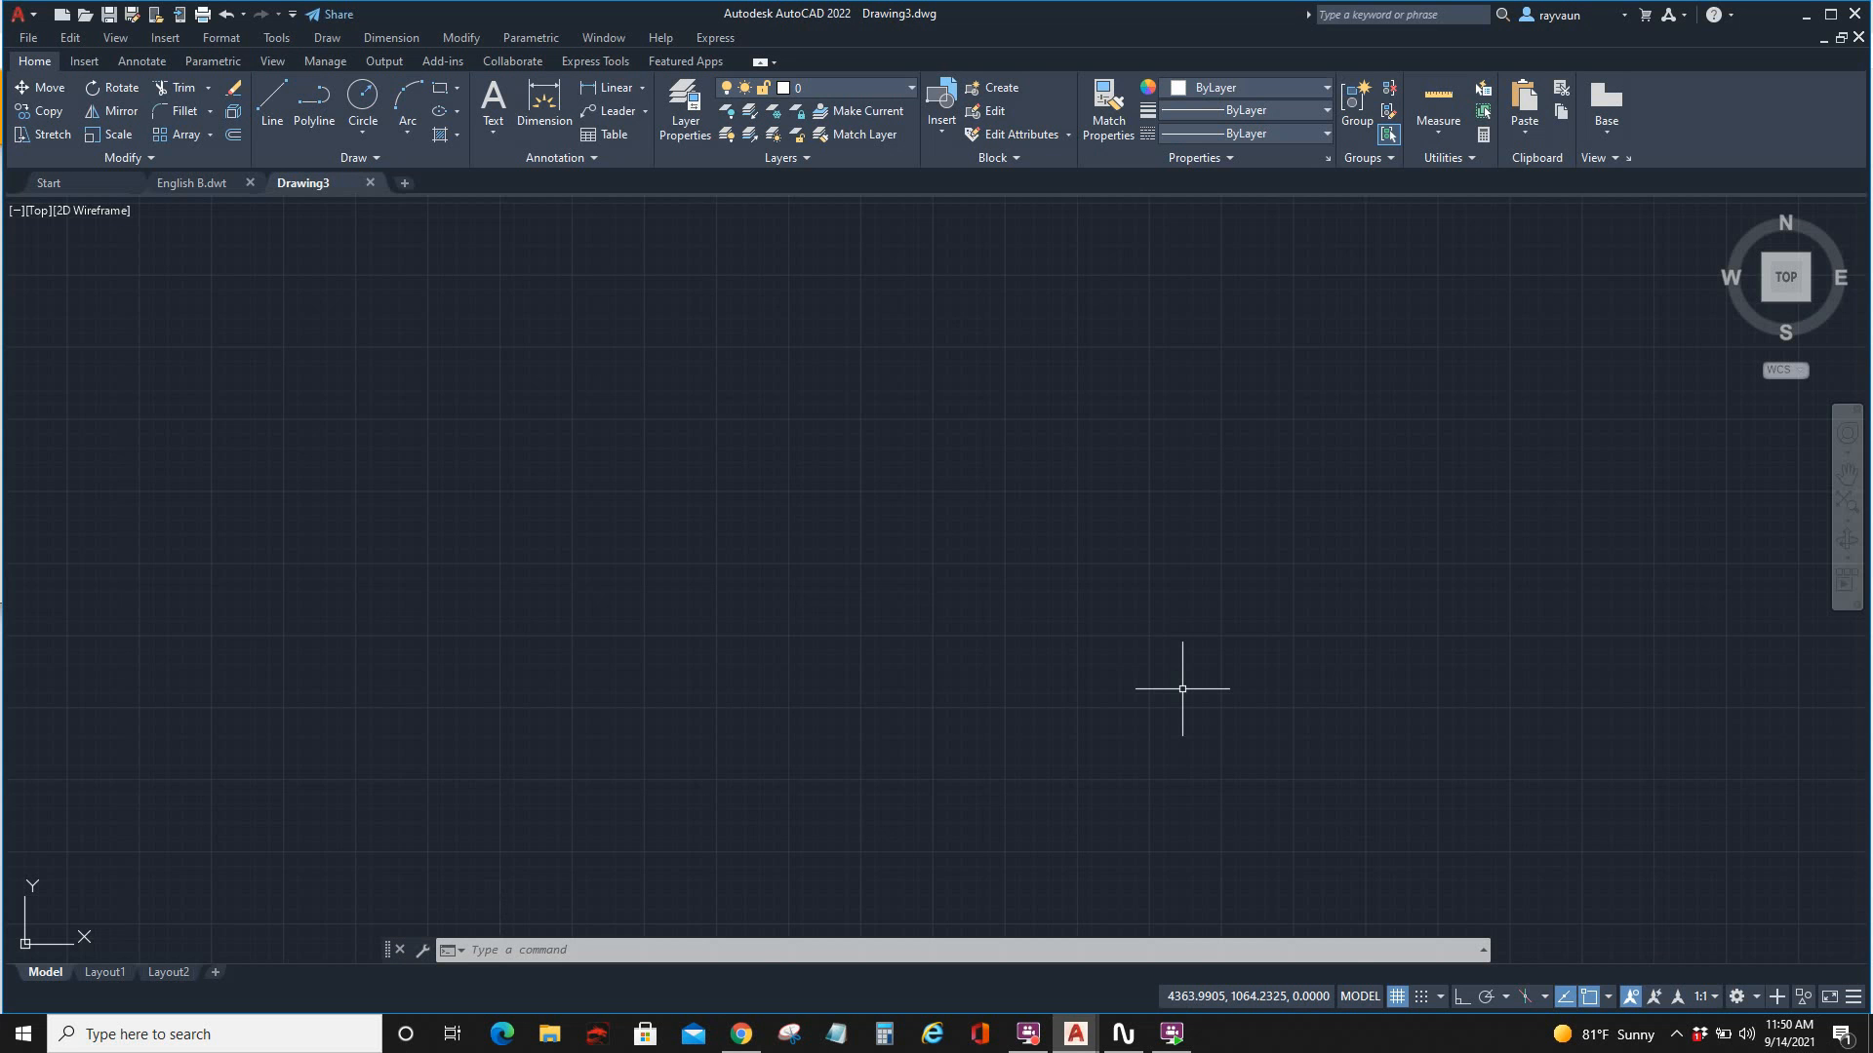
Step: Check the metric sheet sizes and drawing limits on the CAD Standards page in Chrome and return to AutoCAD's new drawing
{"action": "key", "text": "alt+Tab"}
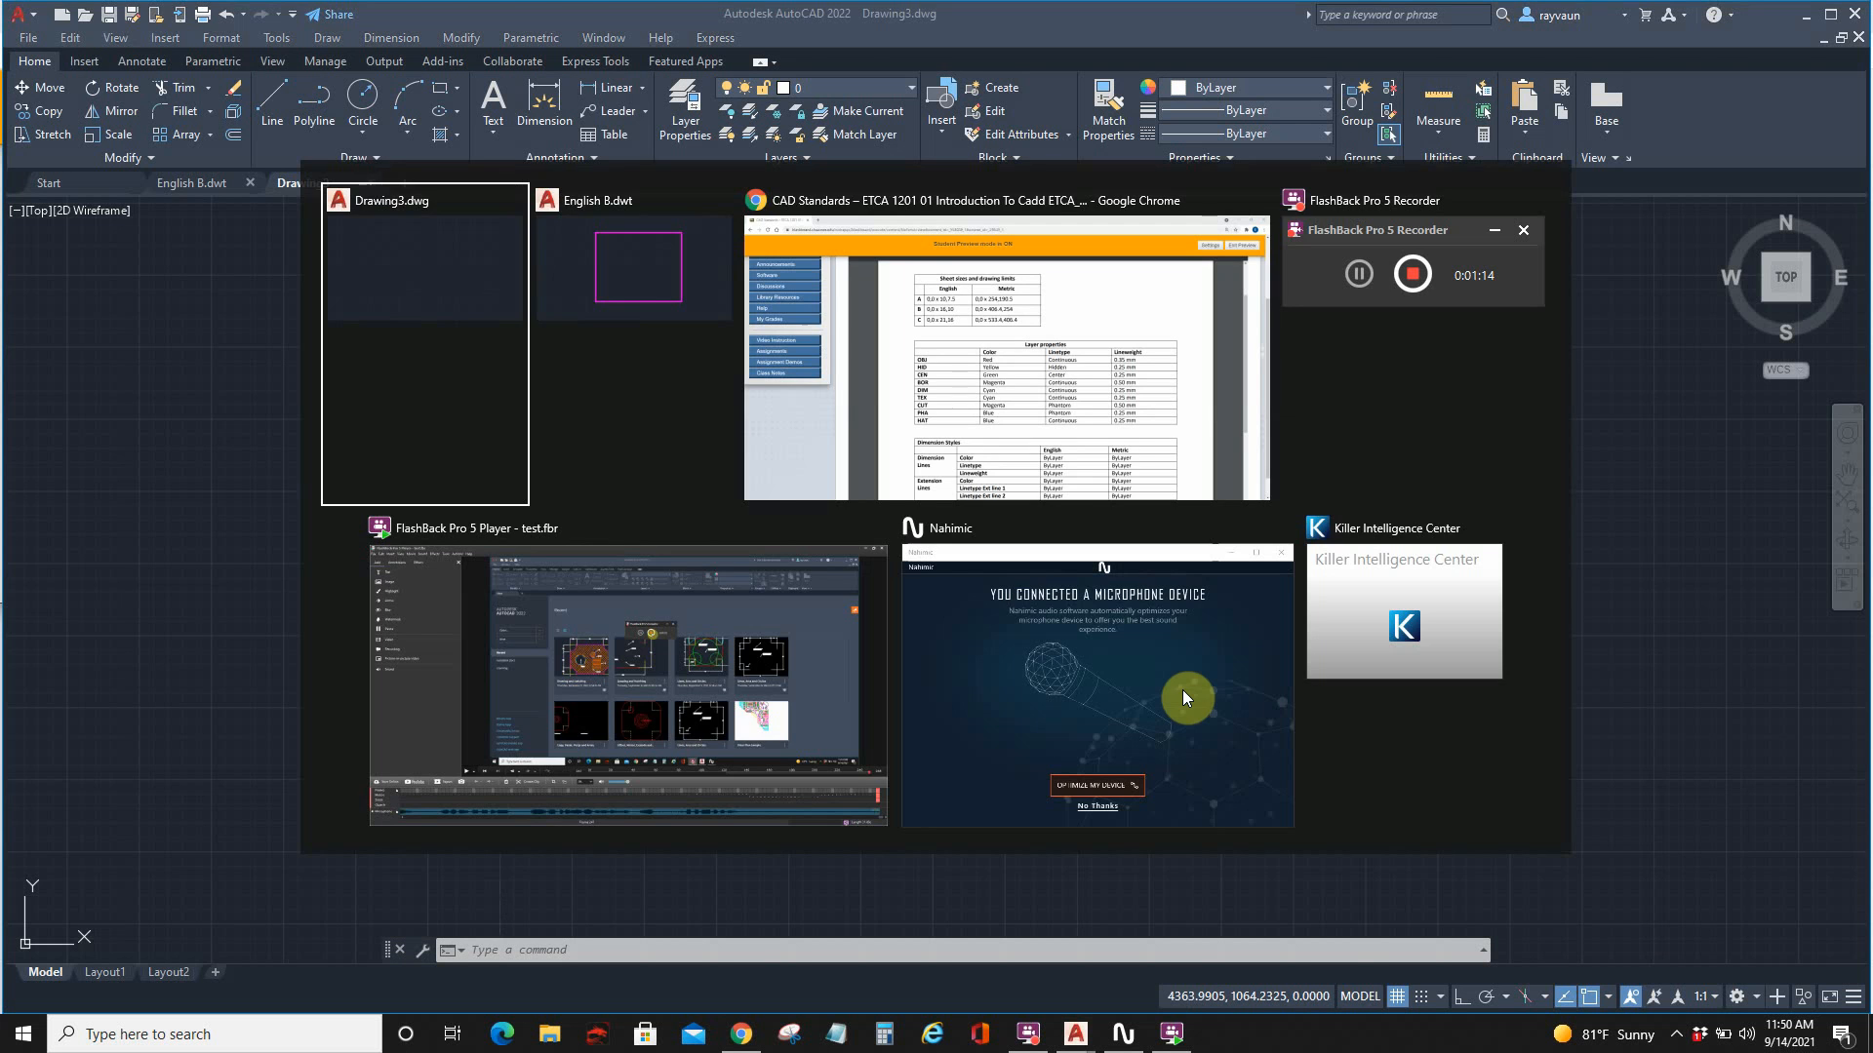
{"action": "key", "text": "alt+Tab"}
{"action": "key", "text": "alt+Tab"}
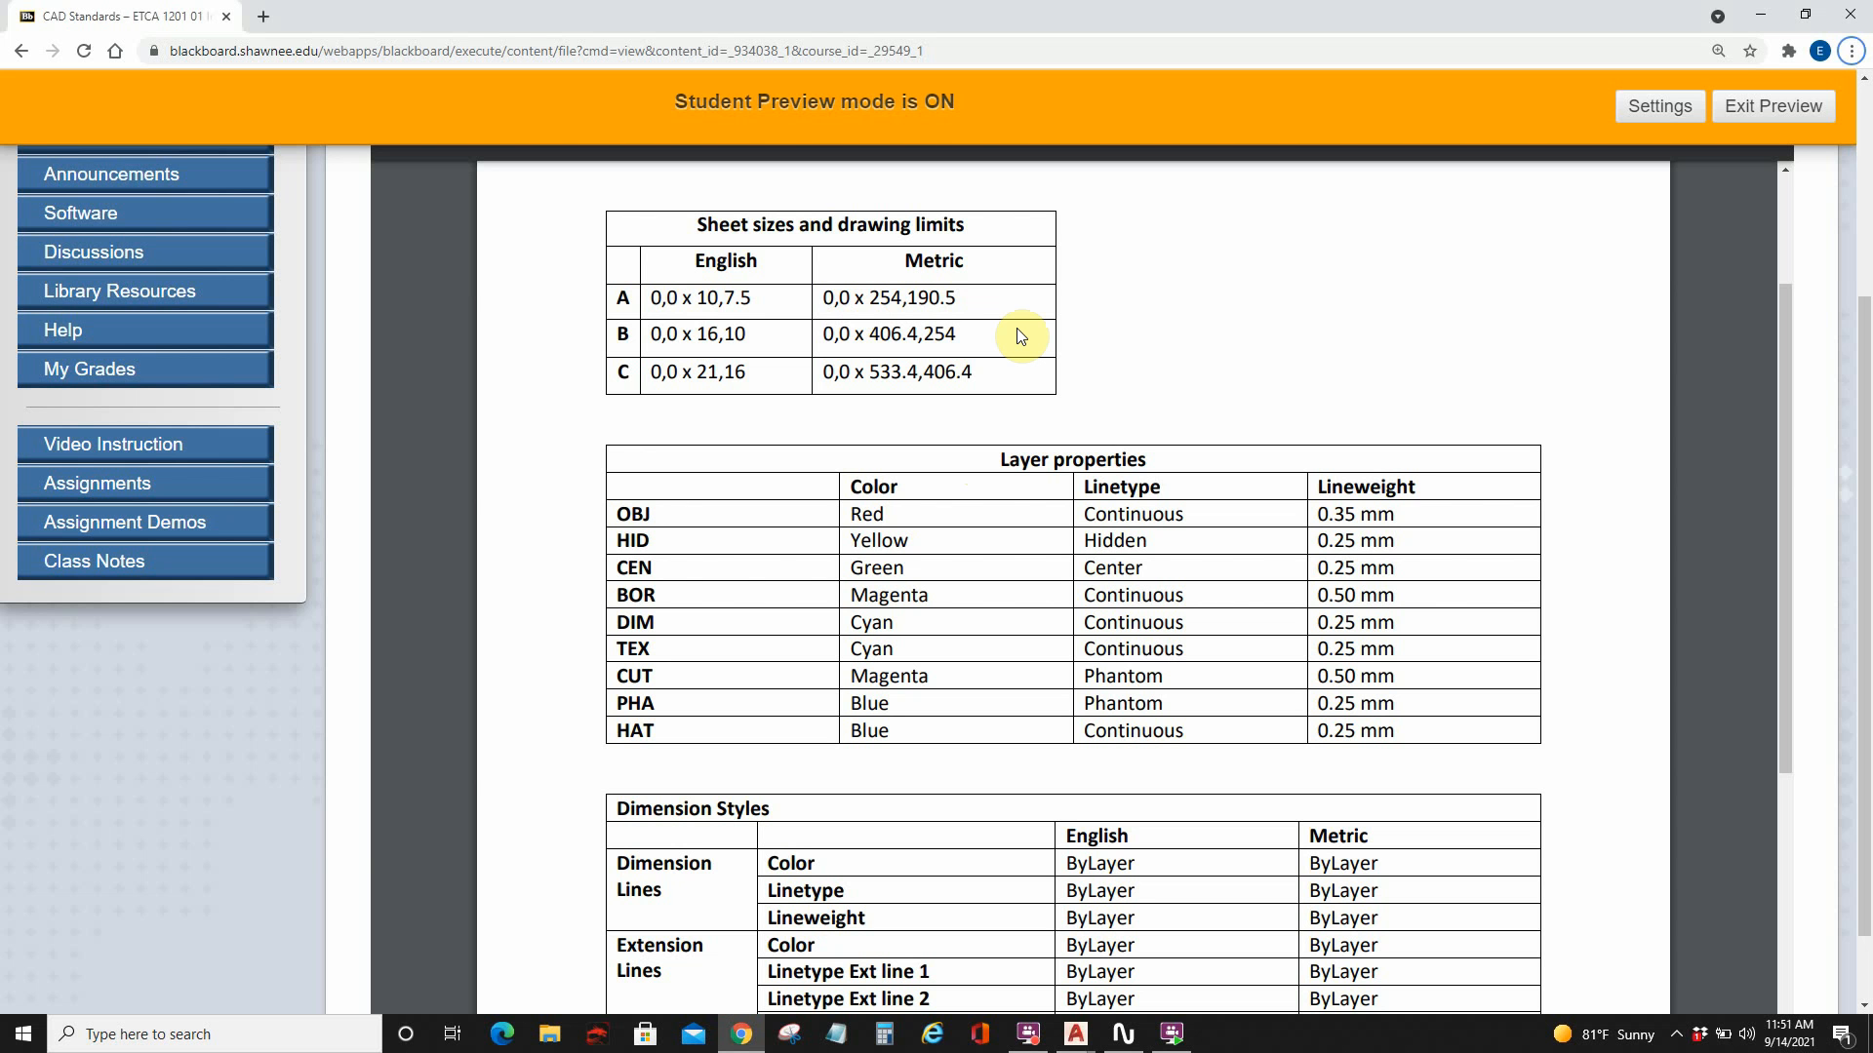
{"action": "key", "text": "alt+Tab"}
{"action": "key", "text": "alt+Tab"}
{"action": "key", "text": "alt+Tab"}
{"action": "key", "text": "alt+Tab"}
{"action": "key", "text": "alt+Tab"}
{"action": "key", "text": "alt+Tab"}
{"action": "key", "text": "alt+Tab"}
{"action": "key", "text": "alt+Tab"}
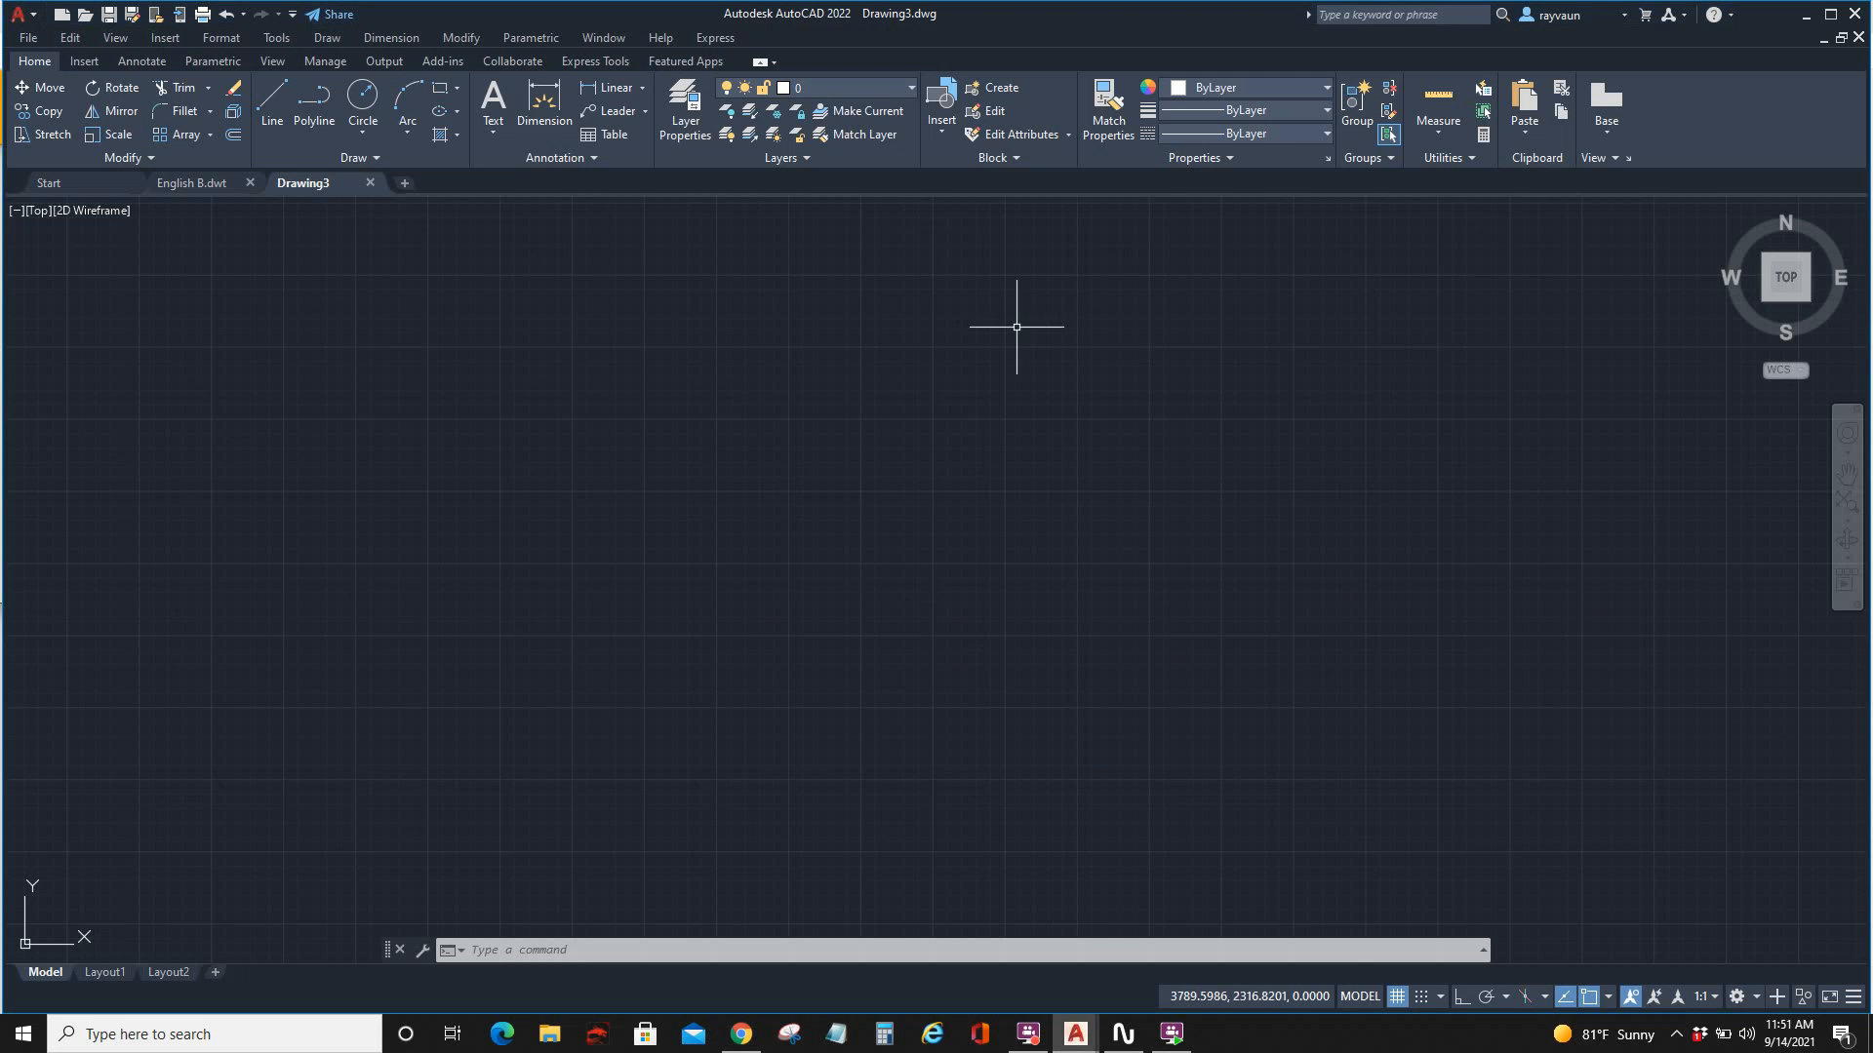
Step: Set the model space limits with the lower left corner at 0,0 and the upper right corner at 254,190.5
{"action": "left_click", "coordinate": [1162, 409]}
{"action": "type", "text": "limits"}
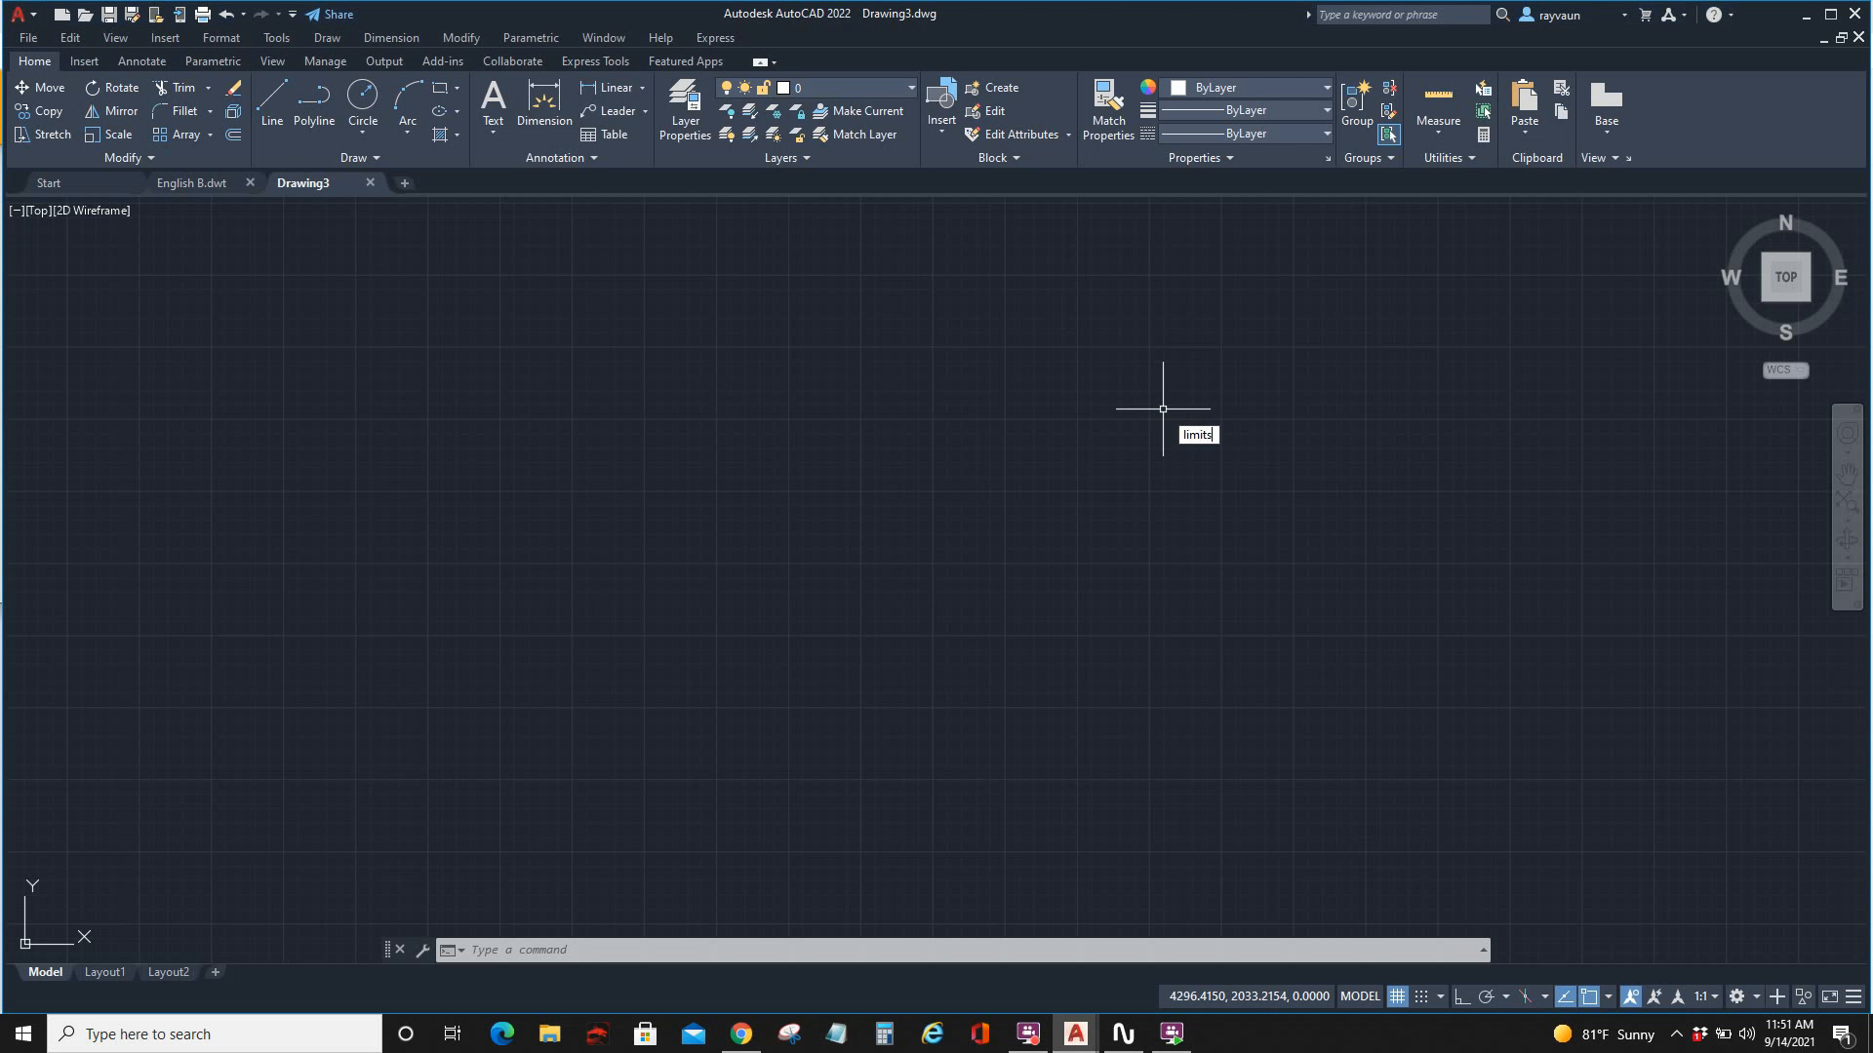
{"action": "key", "text": "Return"}
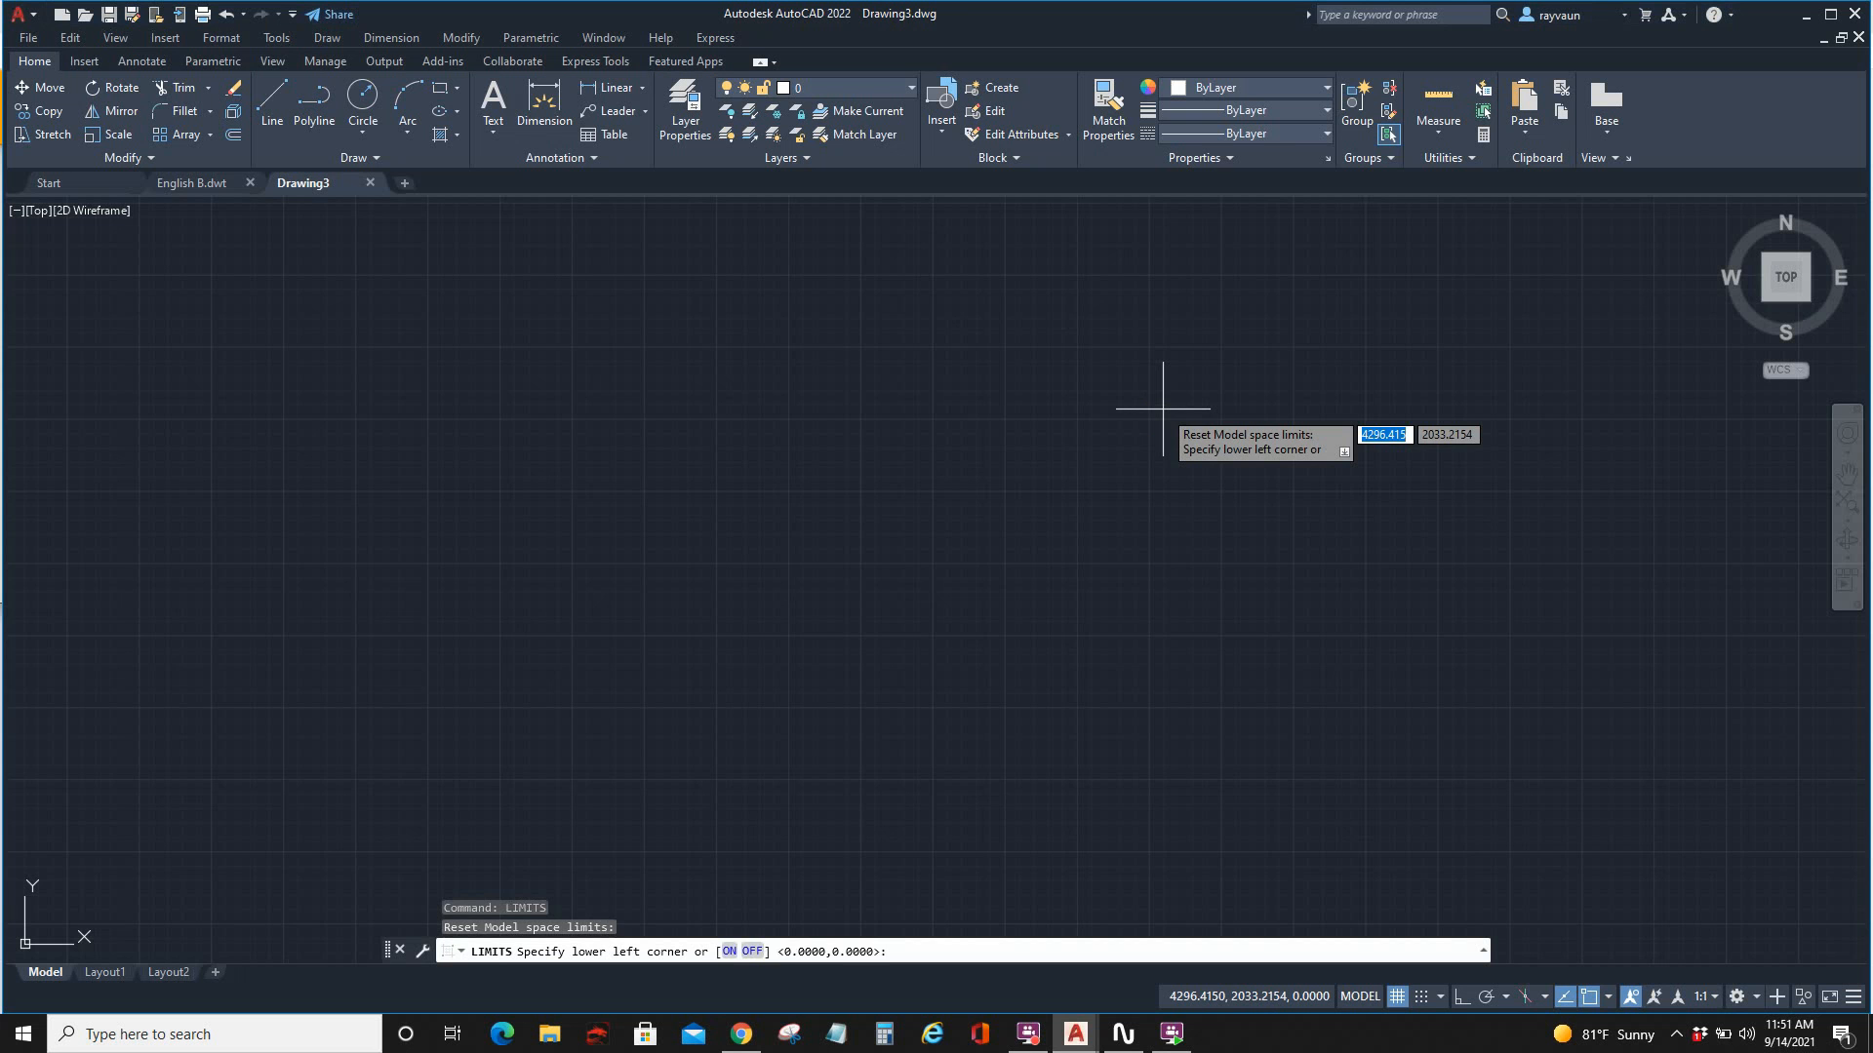
{"action": "type", "text": "0,0"}
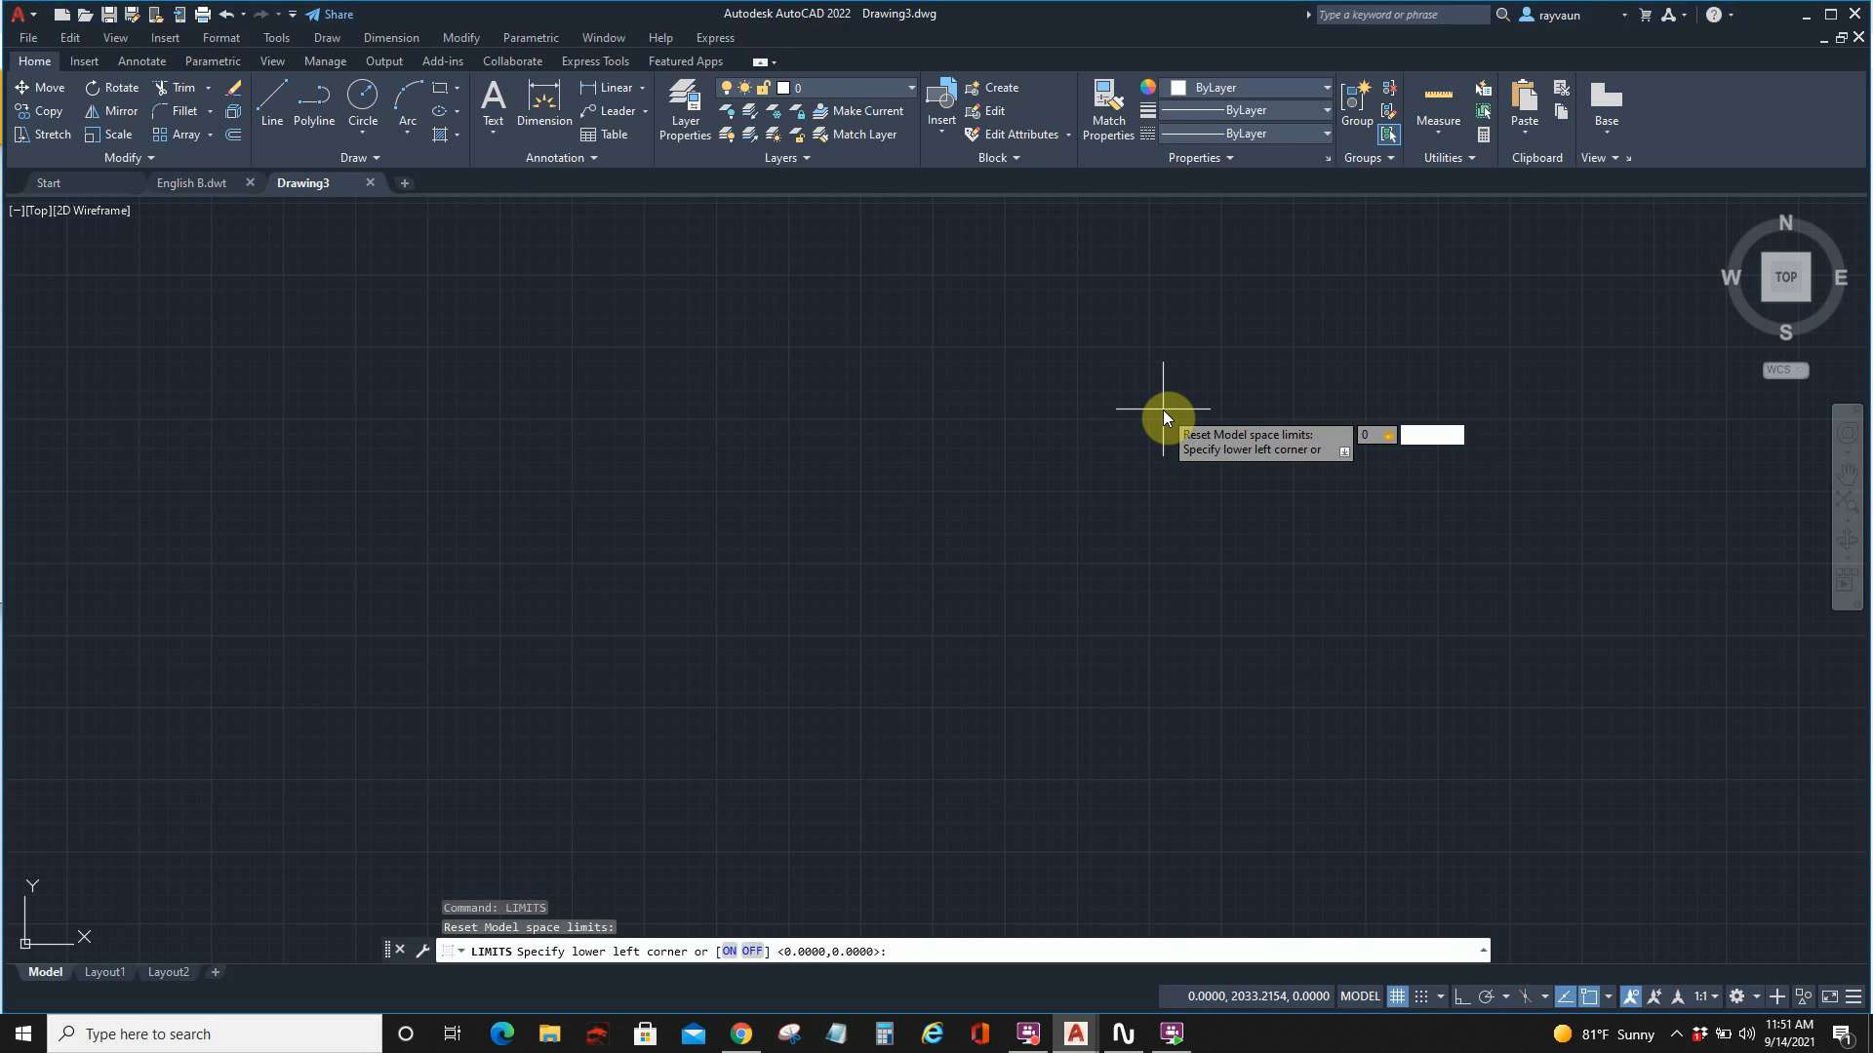
{"action": "key", "text": "Return"}
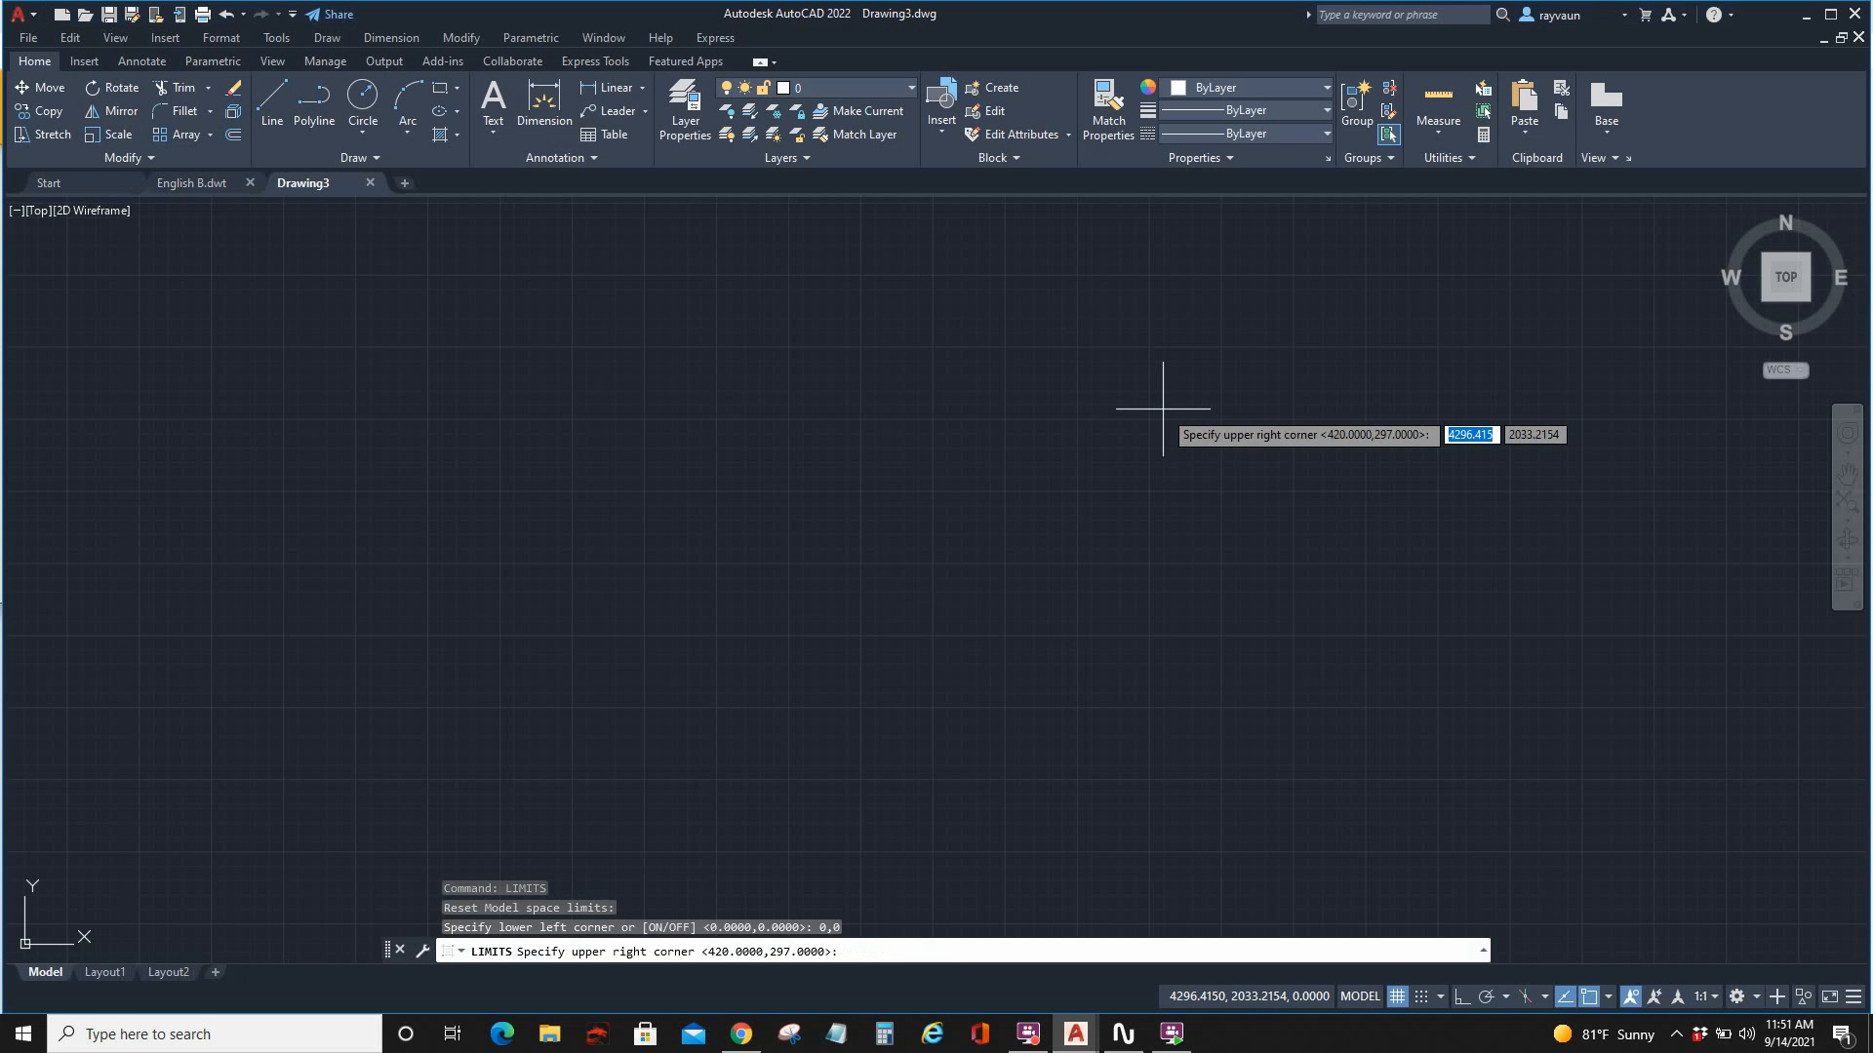
{"action": "type", "text": "254,190"}
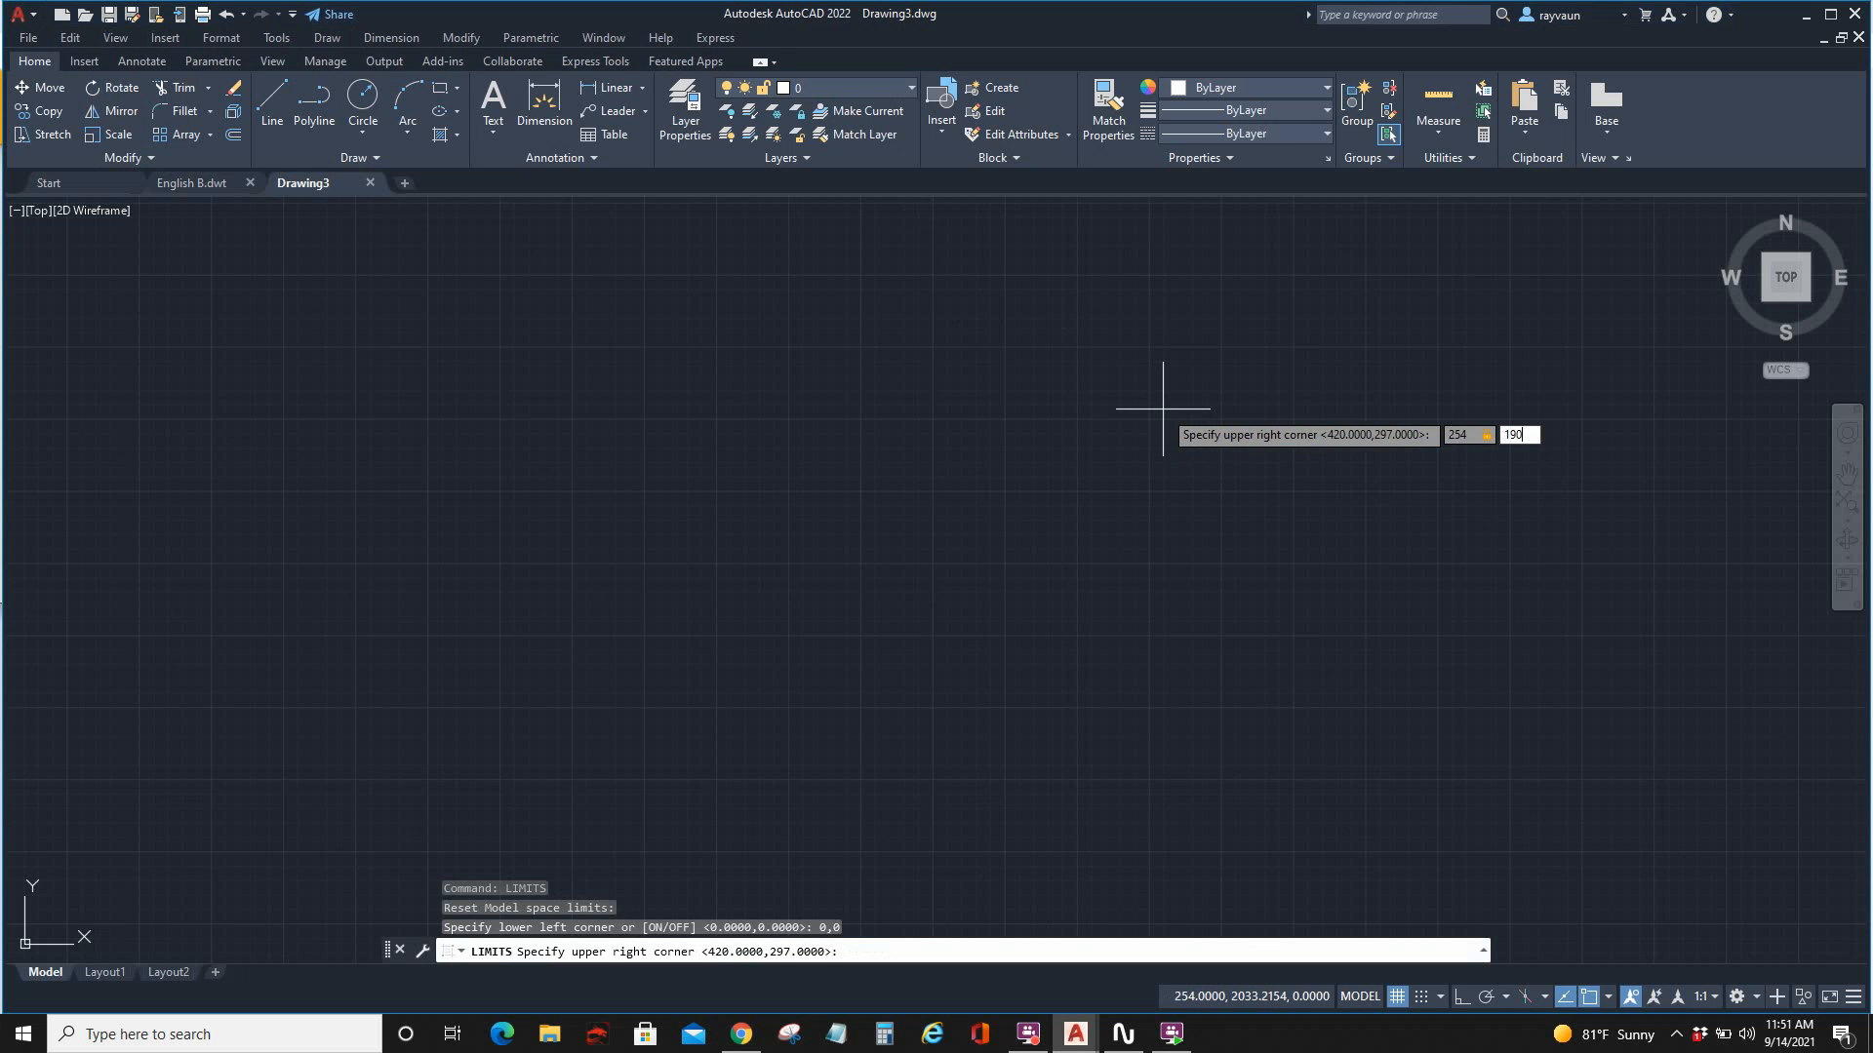
{"action": "key", "text": "Return"}
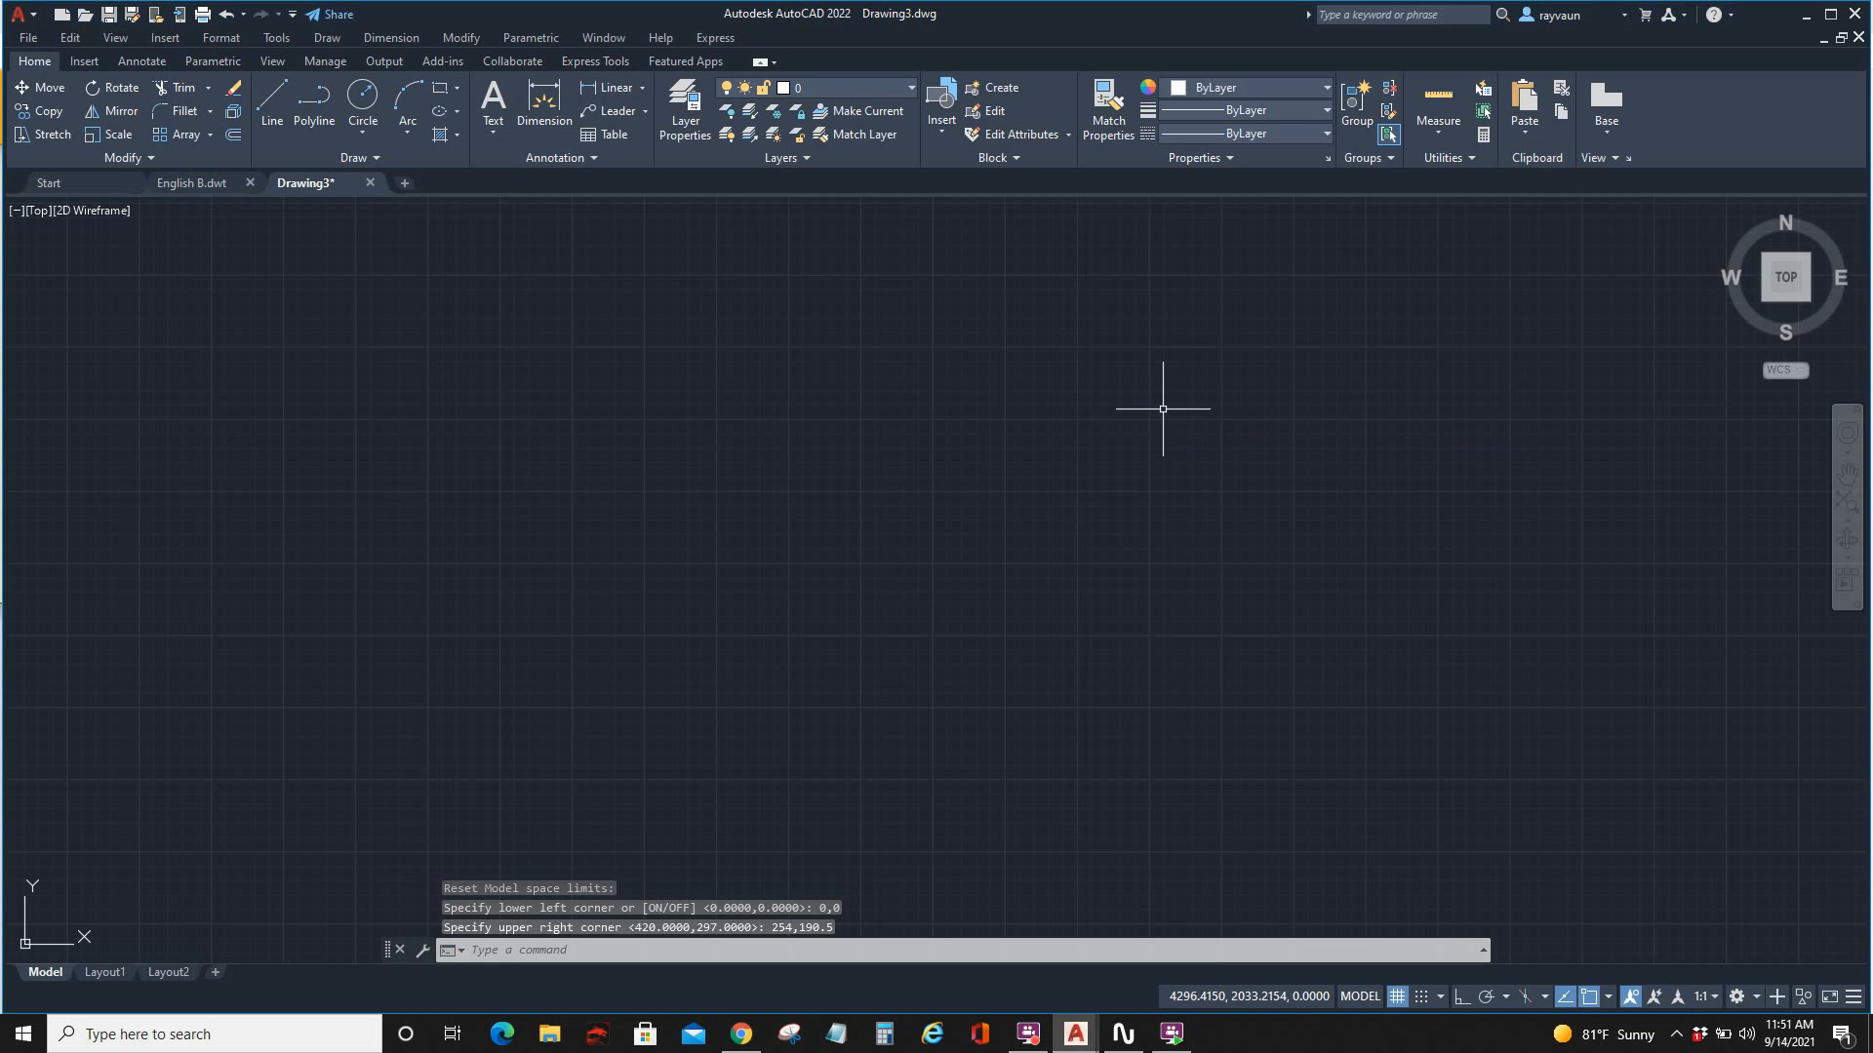
Step: Turn off the display of the grid beyond the drawing limits in the drafting settings
{"action": "scroll", "coordinate": [1139, 745], "scroll_direction": "down", "scroll_amount": 2}
{"action": "scroll", "coordinate": [1139, 745], "scroll_direction": "up", "scroll_amount": 2}
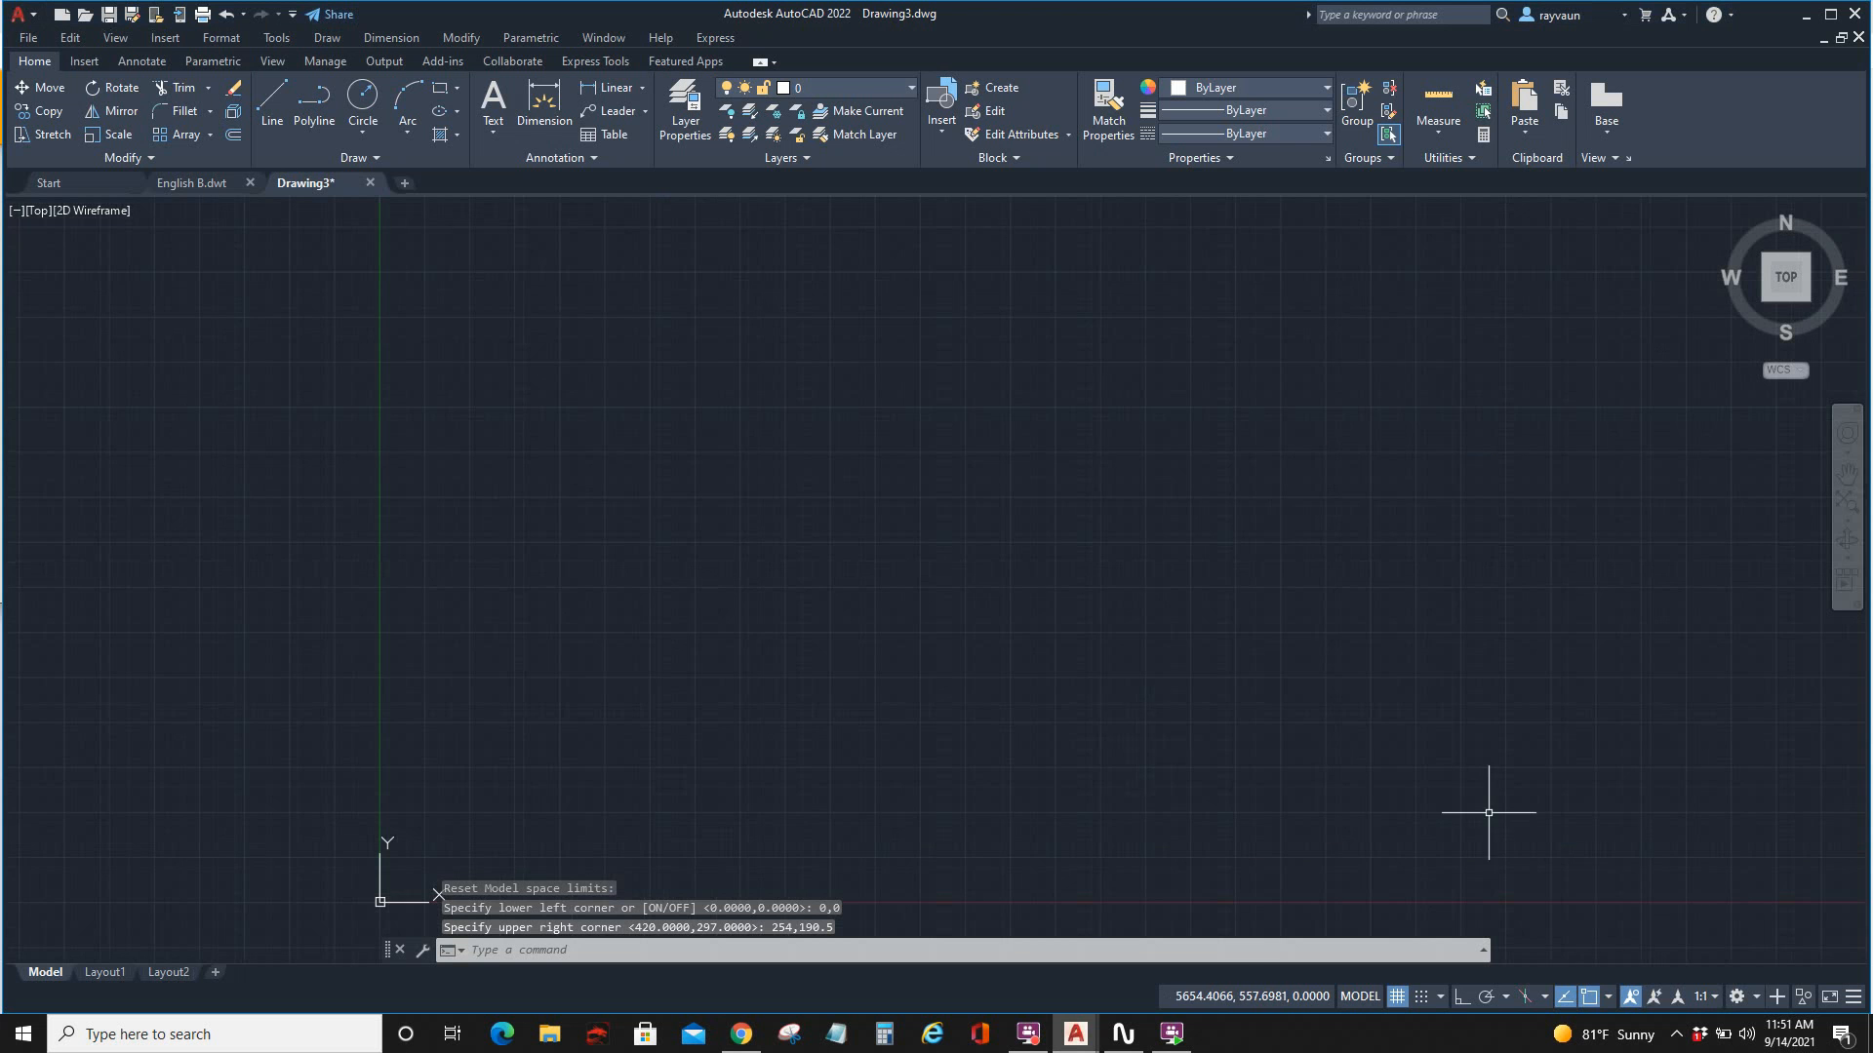
{"action": "left_click", "coordinate": [1441, 996]}
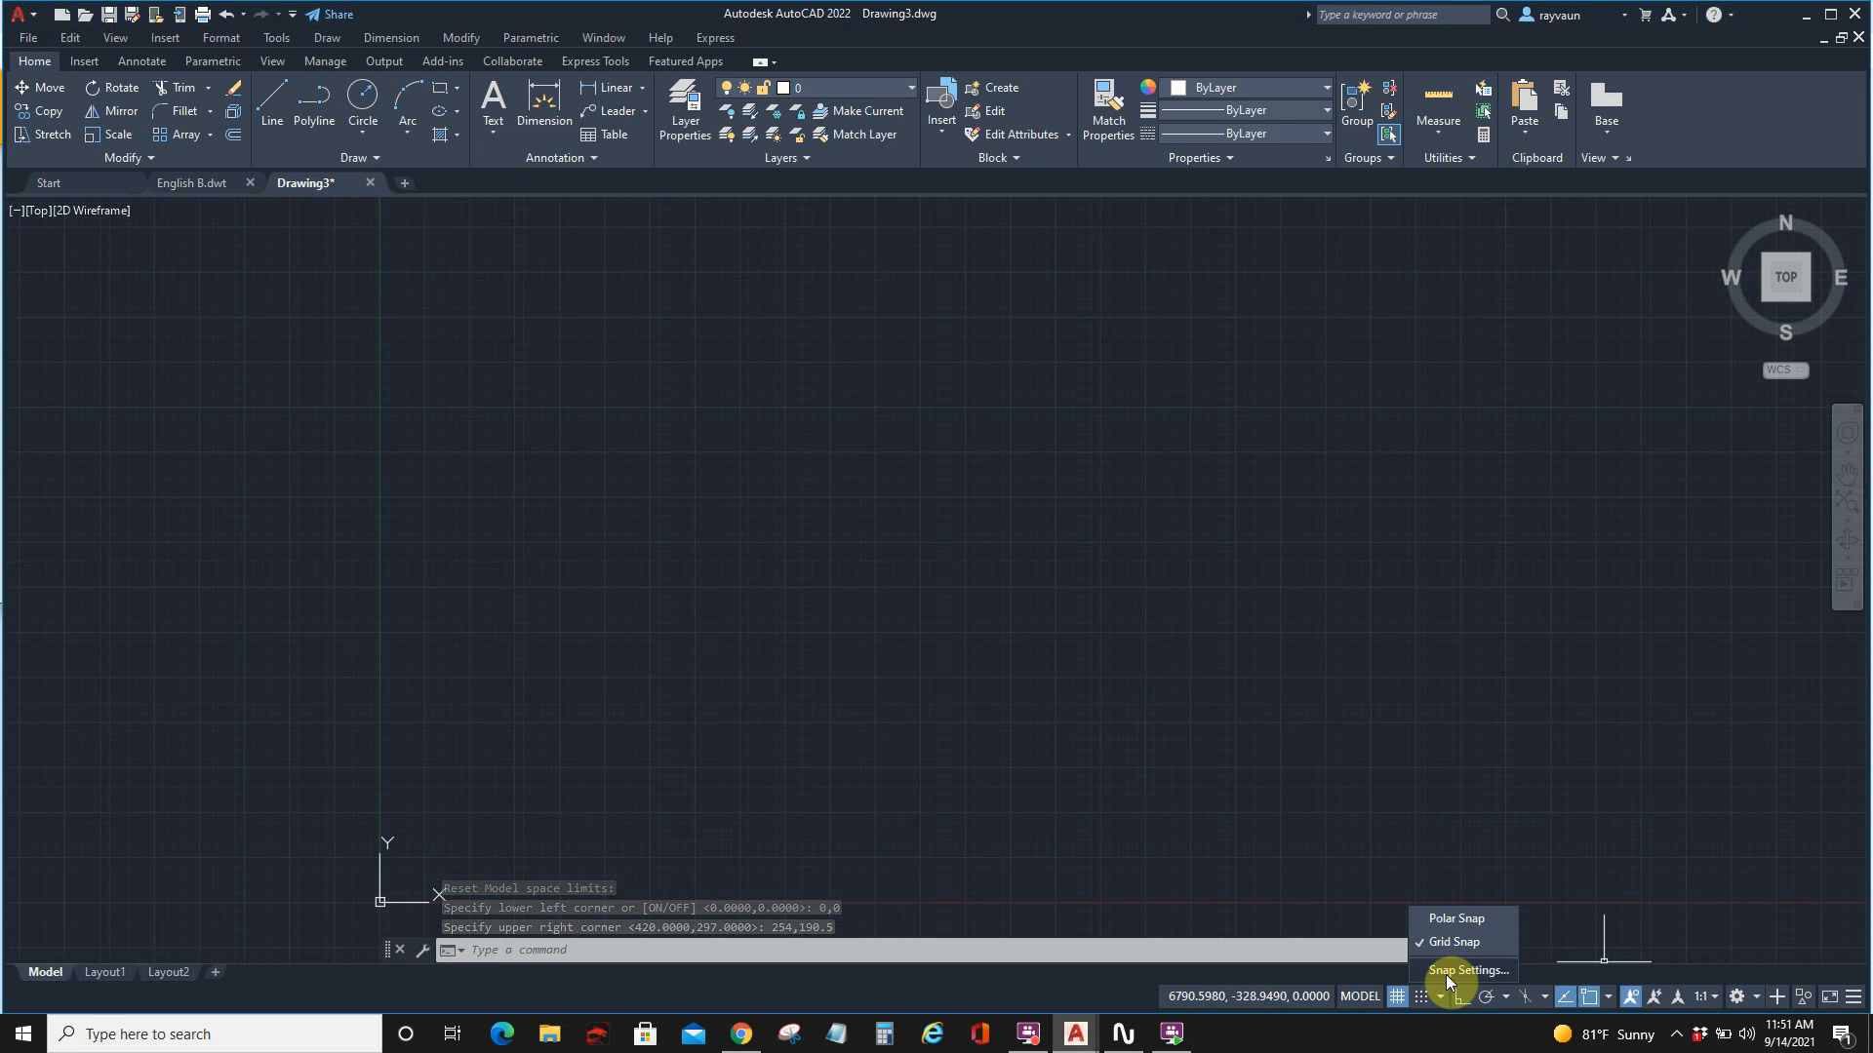
{"action": "left_click", "coordinate": [1456, 968]}
{"action": "left_click", "coordinate": [989, 643]}
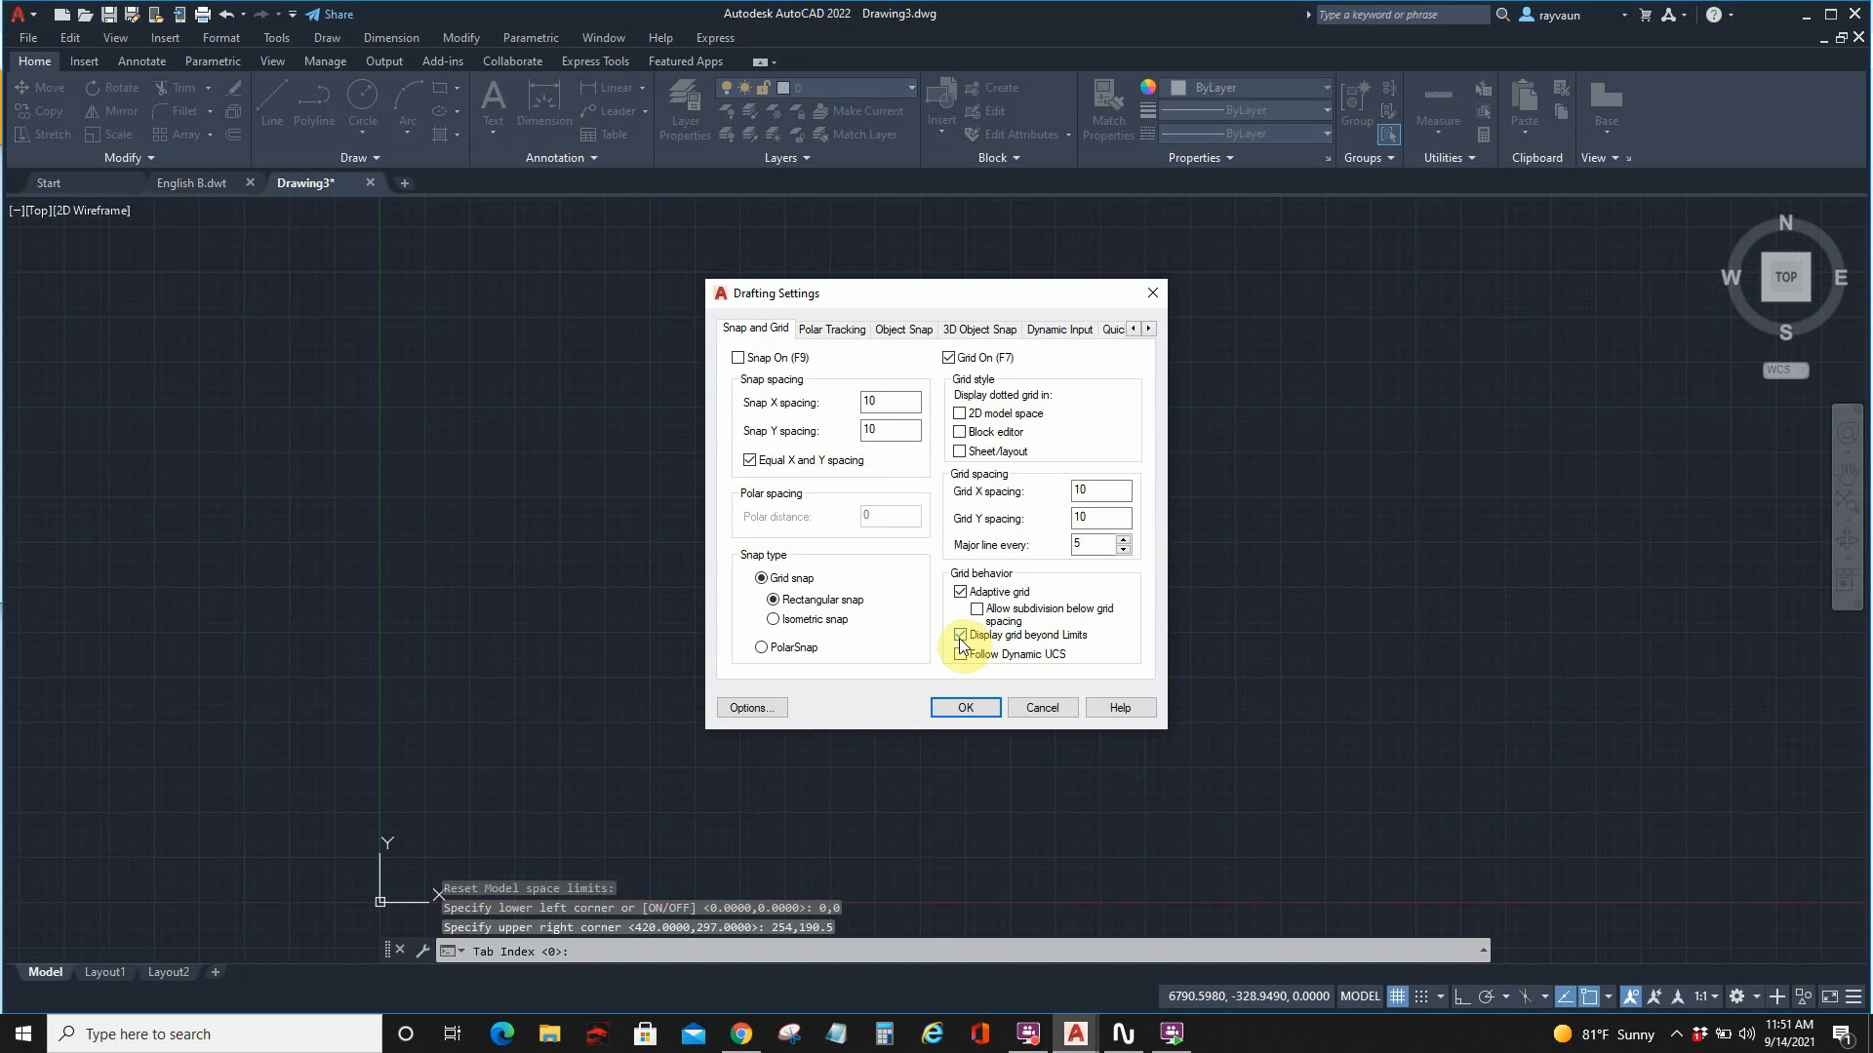
{"action": "left_click", "coordinate": [966, 707]}
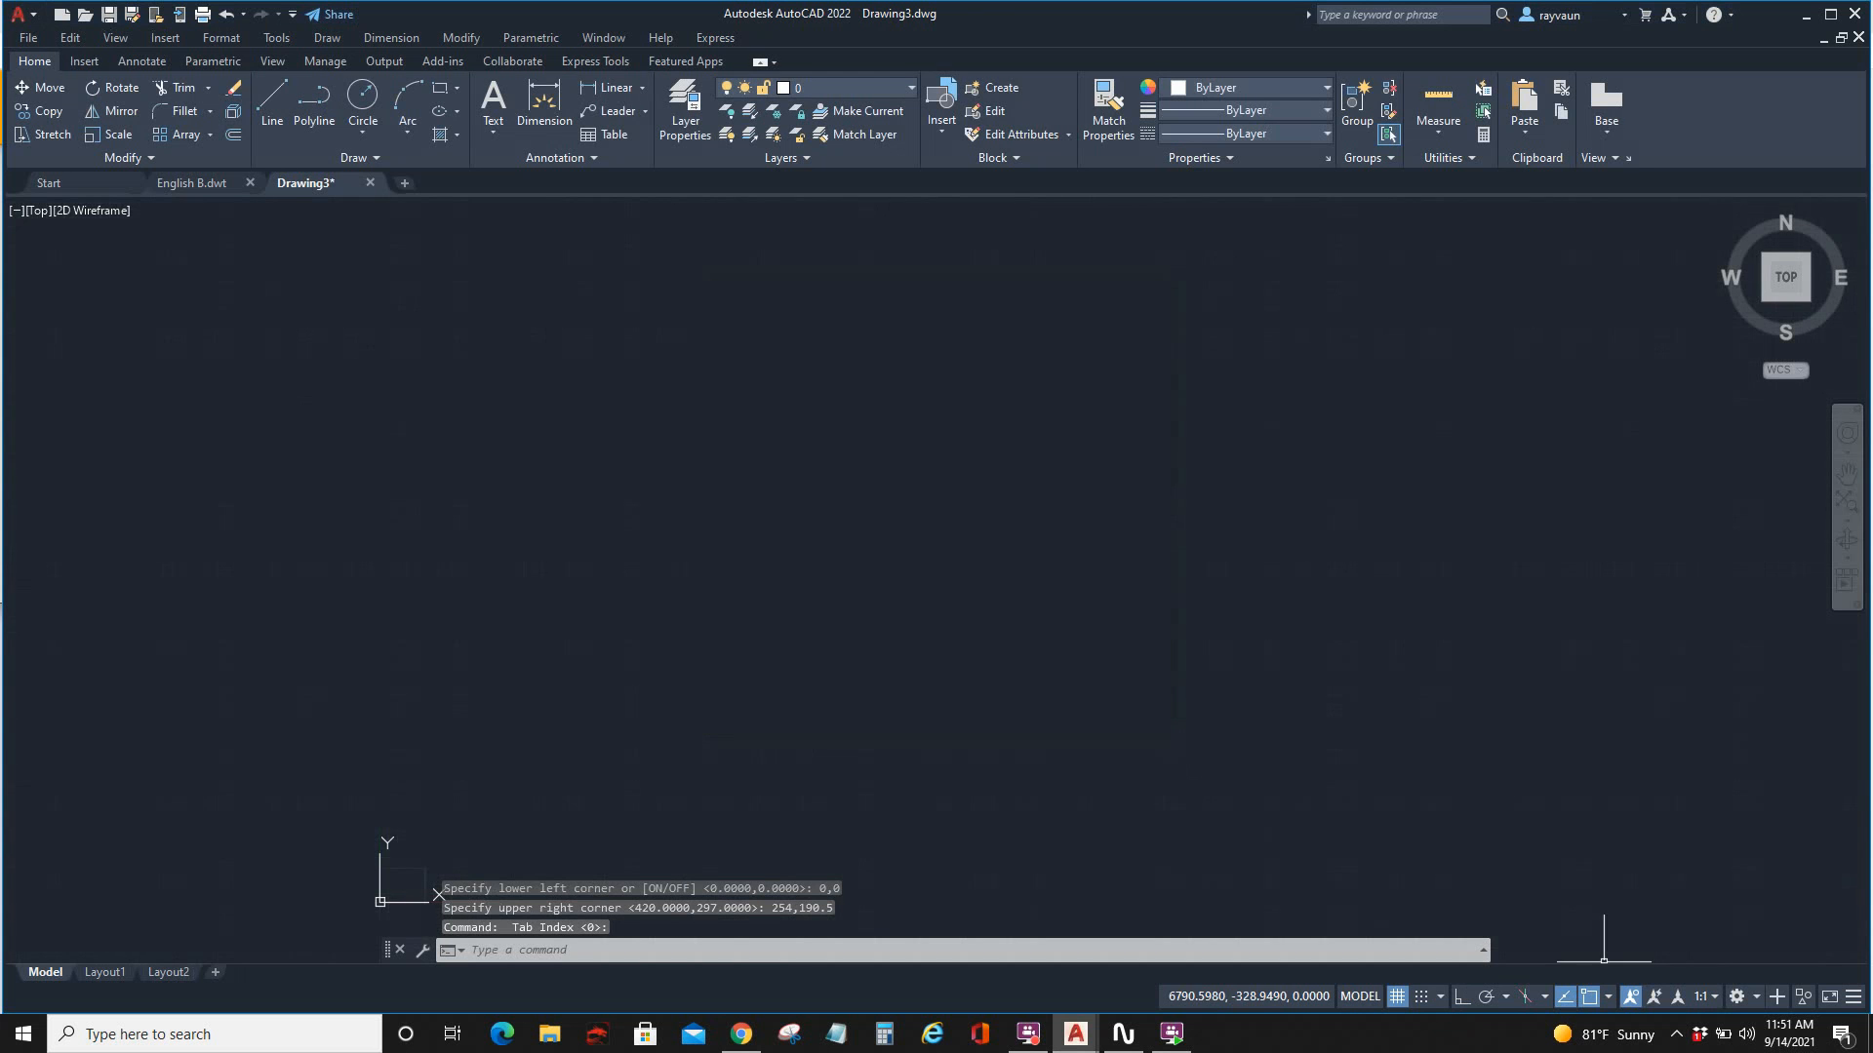
{"action": "middle_click_drag", "start_coordinate": [615, 794], "coordinate": [979, 549]}
{"action": "scroll", "coordinate": [806, 641], "scroll_direction": "up", "scroll_amount": 8}
{"action": "mouse_move", "coordinate": [772, 651]}
{"action": "middle_mouse_down"}
{"action": "mouse_move", "coordinate": [1059, 834]}
{"action": "mouse_move", "coordinate": [1105, 722]}
{"action": "middle_mouse_up"}
{"action": "scroll", "coordinate": [1057, 832], "scroll_direction": "up", "scroll_amount": 2}
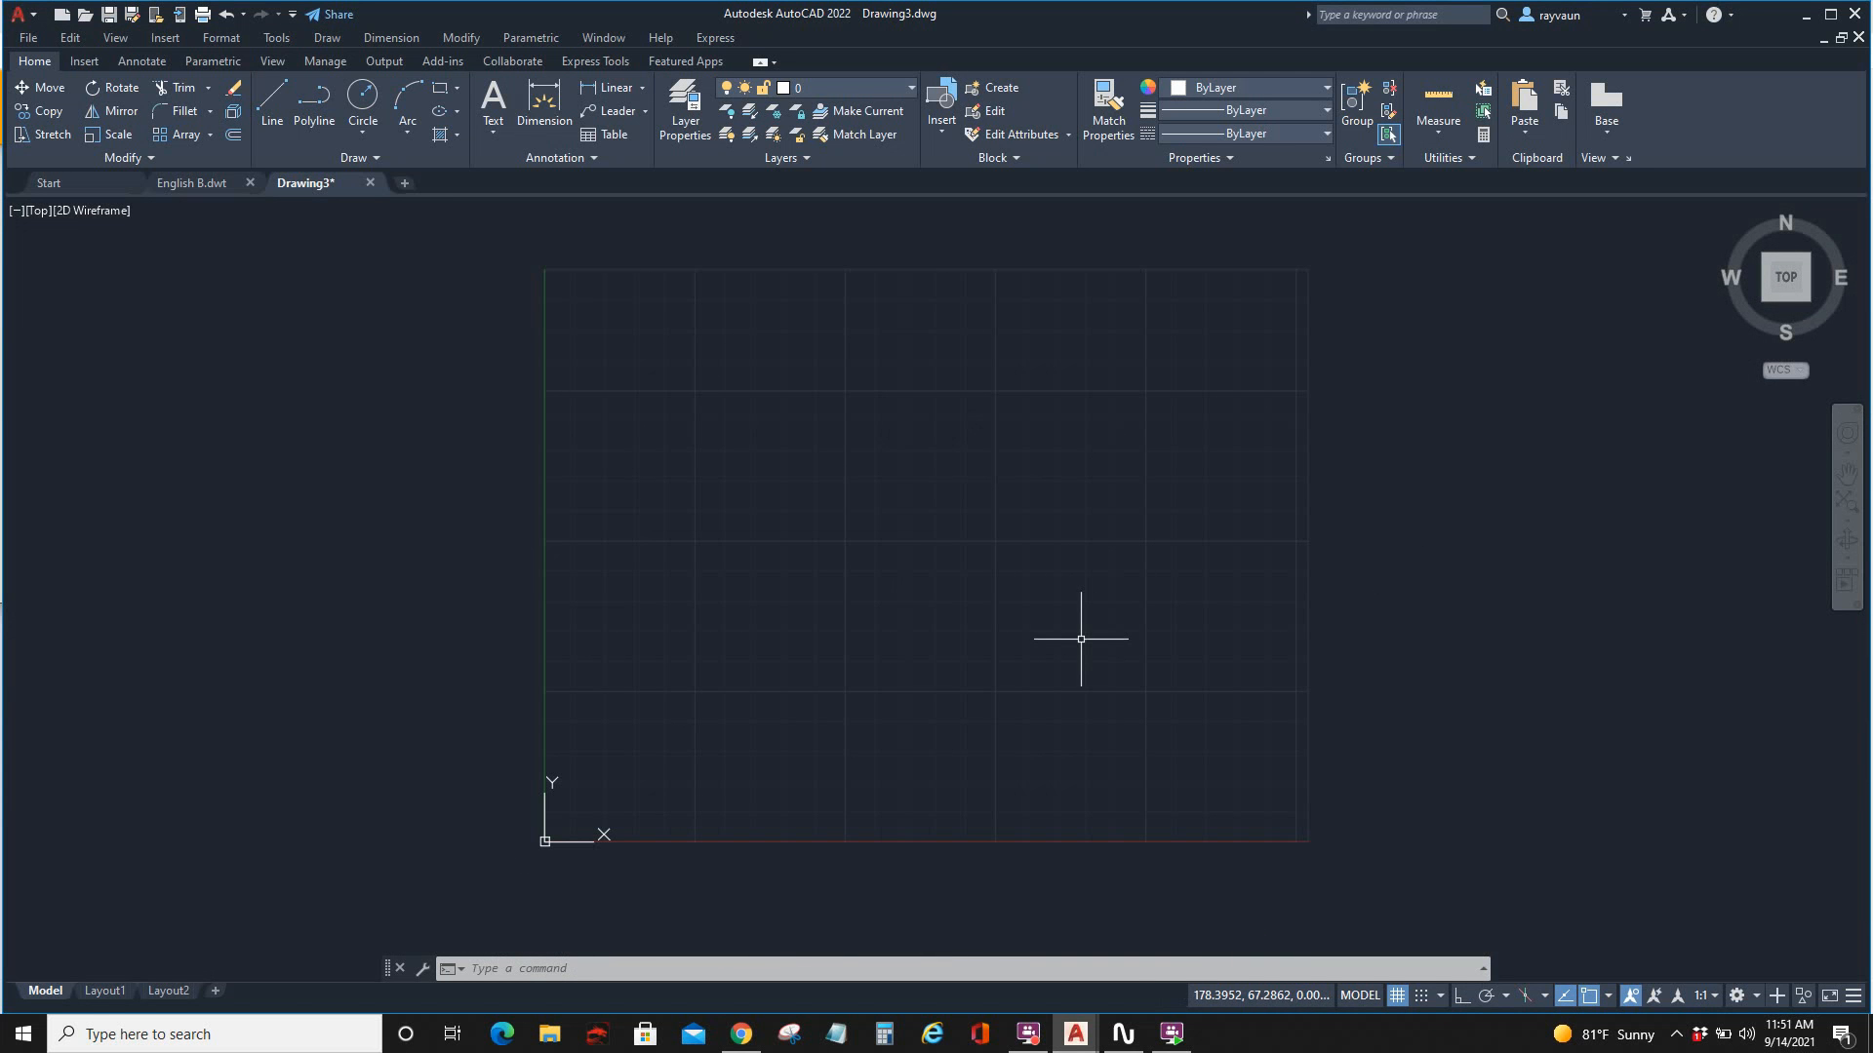
Step: Review the snap and grid spacing in the drafting settings without changing them
{"action": "left_click", "coordinate": [1440, 997]}
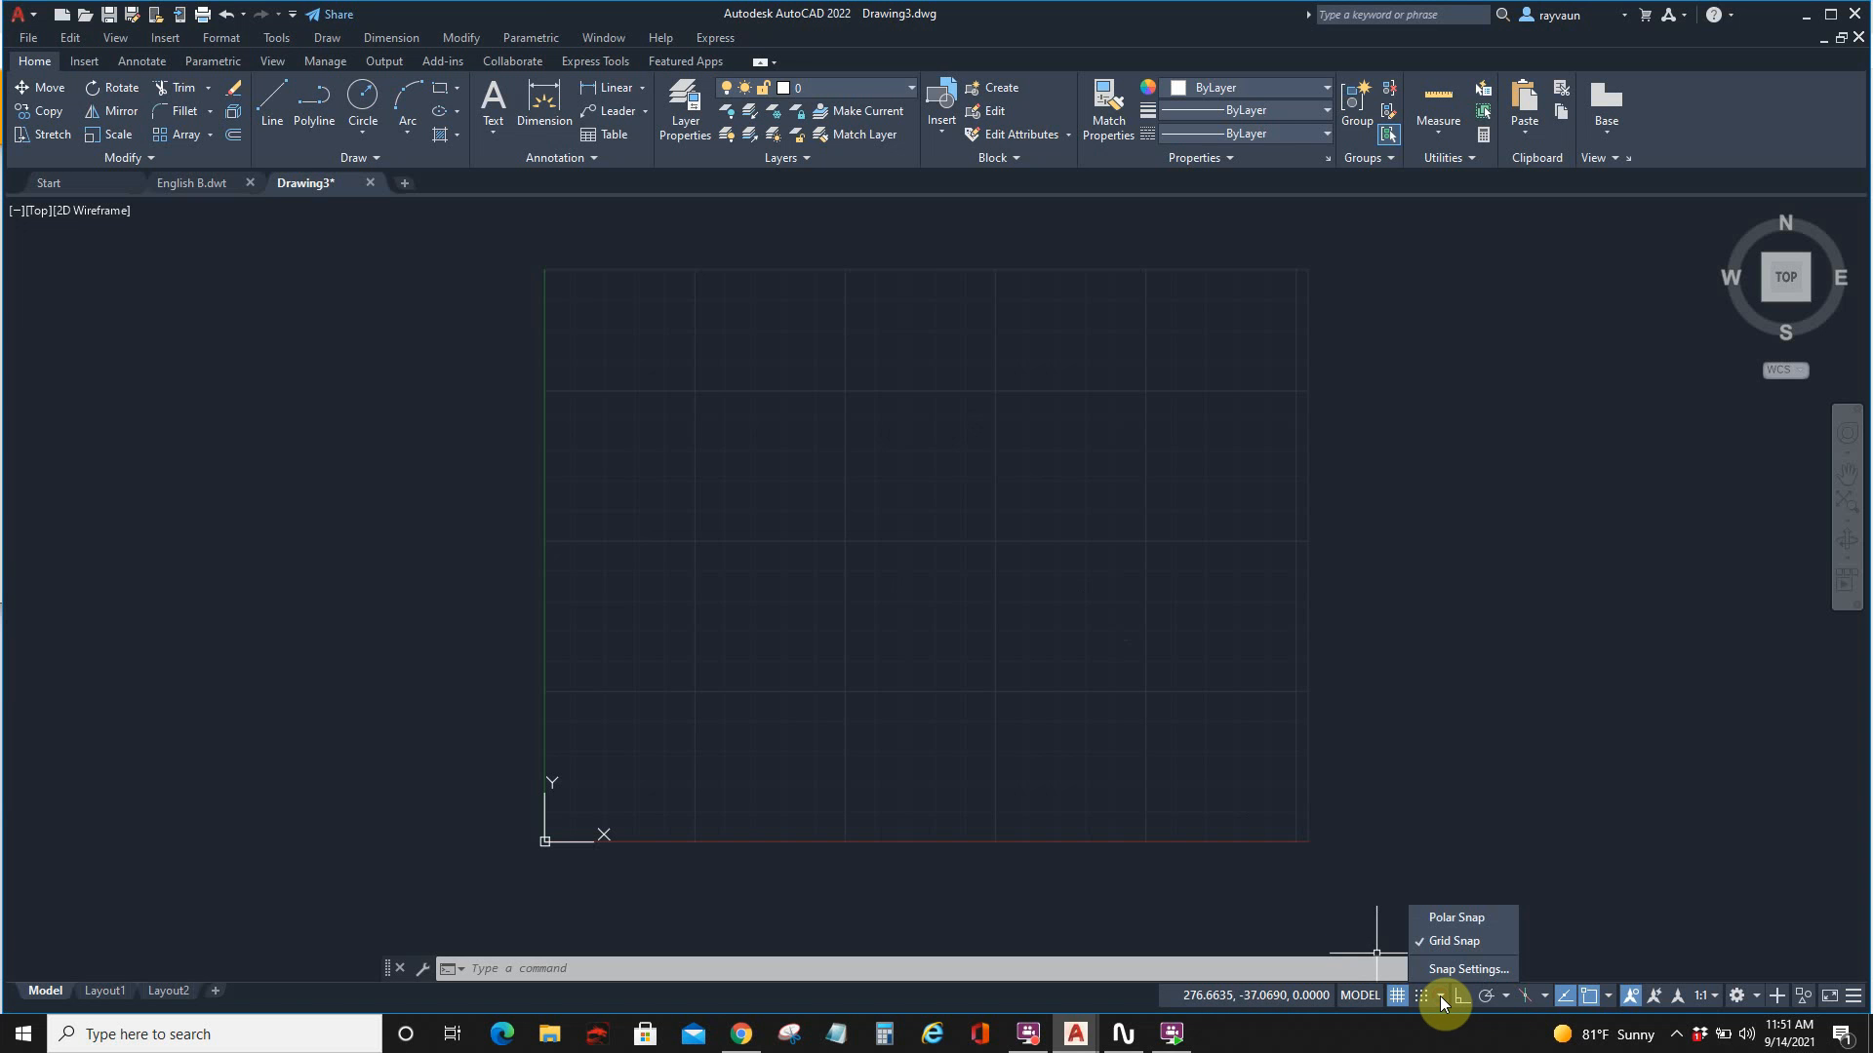
{"action": "left_click", "coordinate": [1448, 971]}
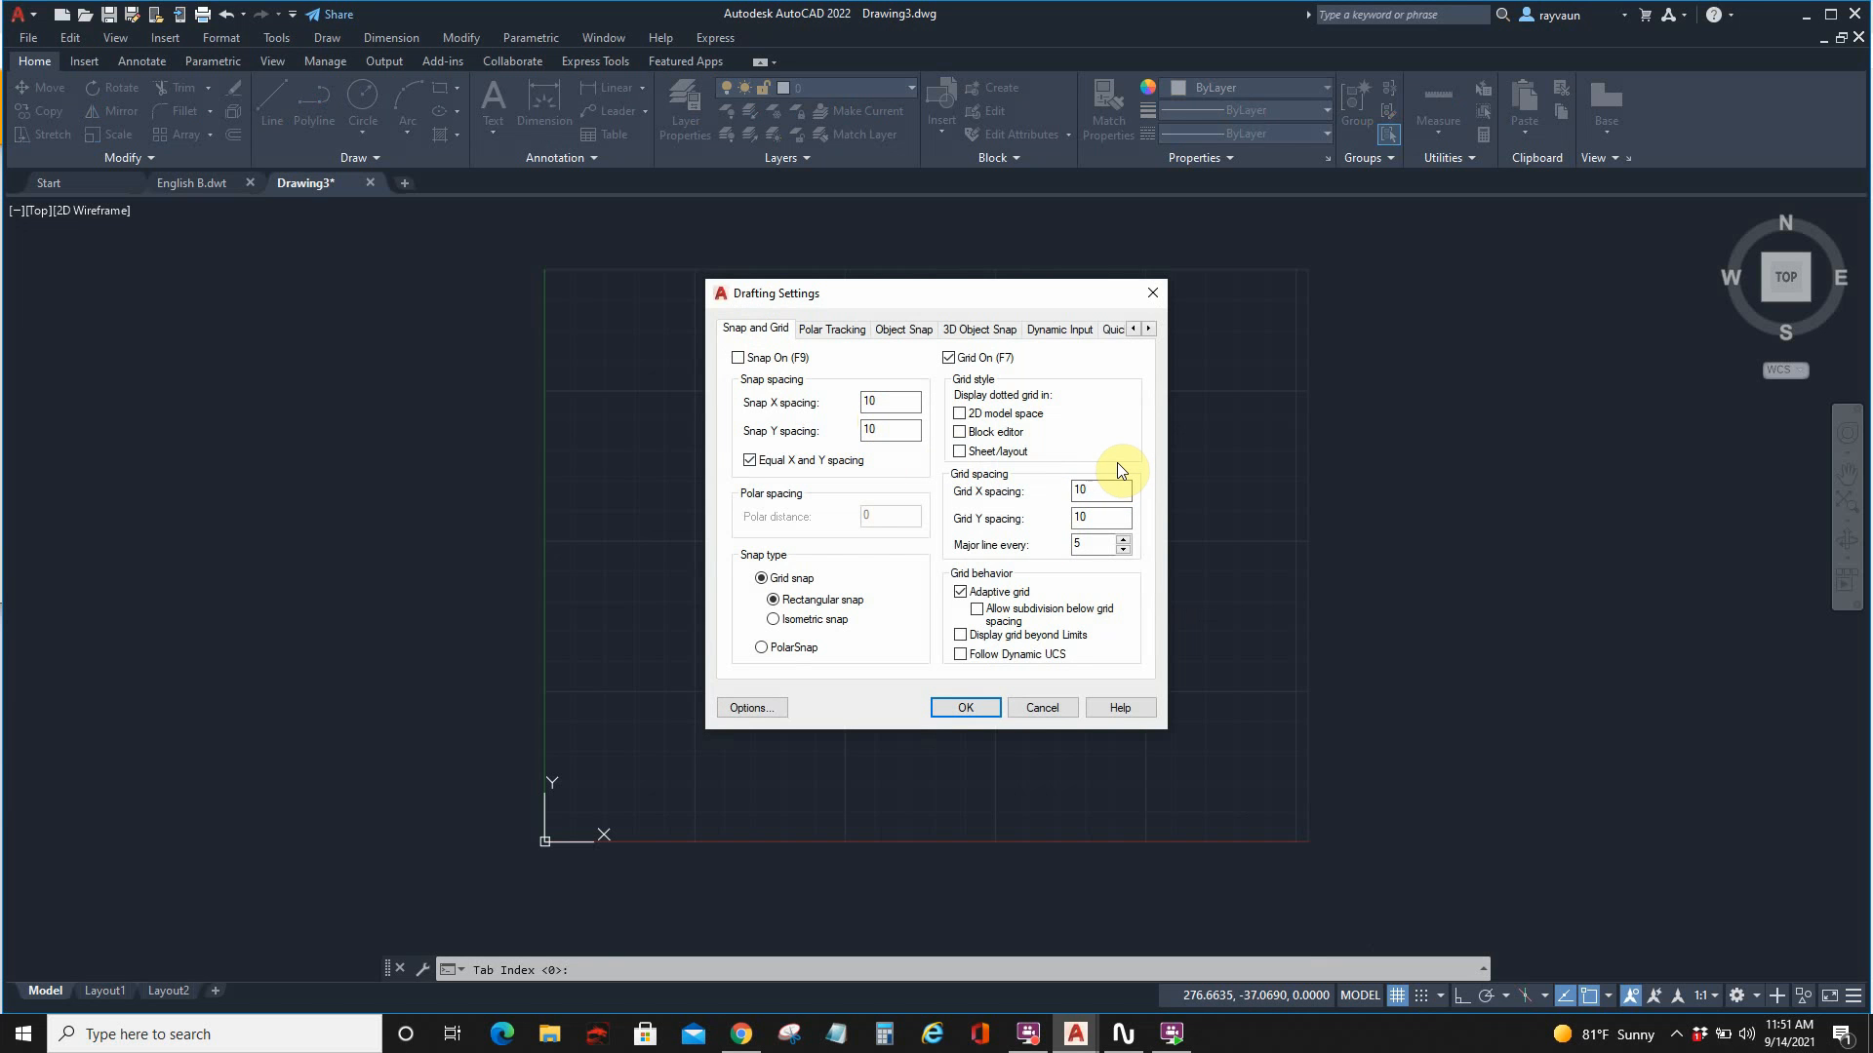
{"action": "left_click", "coordinate": [1039, 705]}
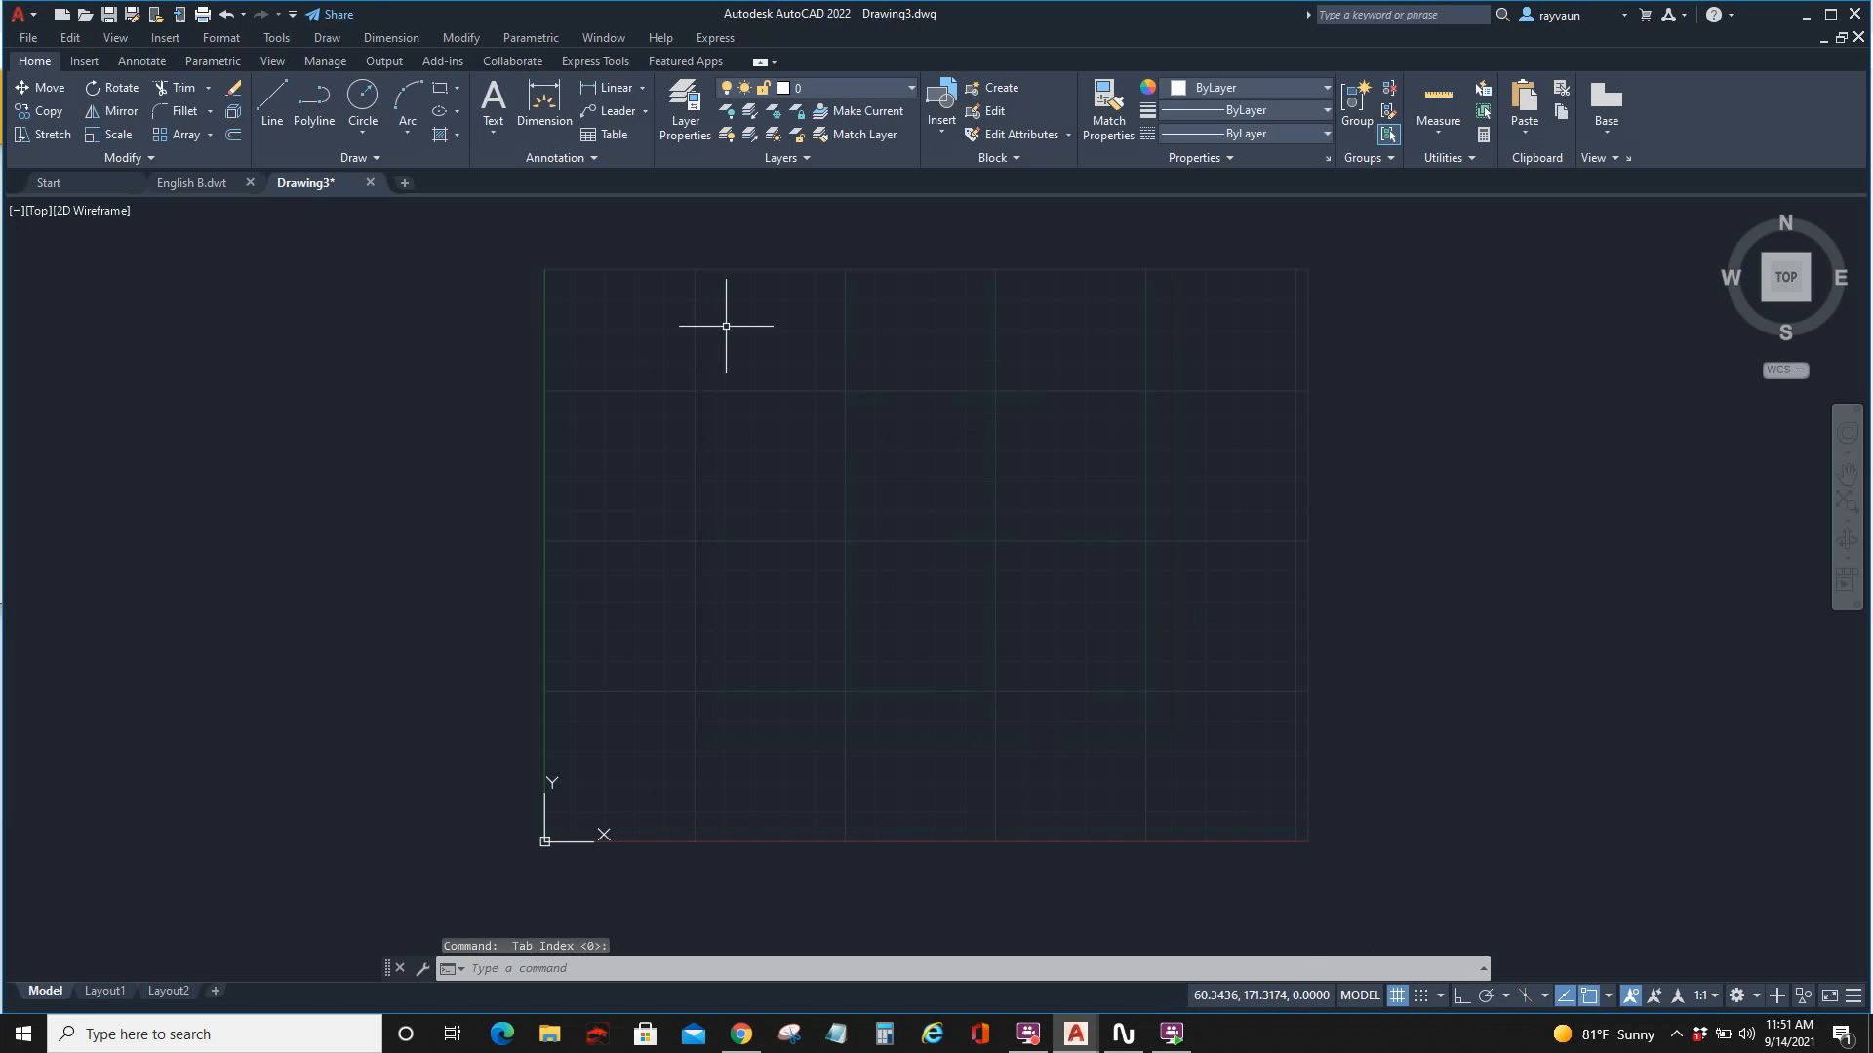
Step: Create a new layer named OBJ in the layer properties manager
{"action": "left_click", "coordinate": [683, 119]}
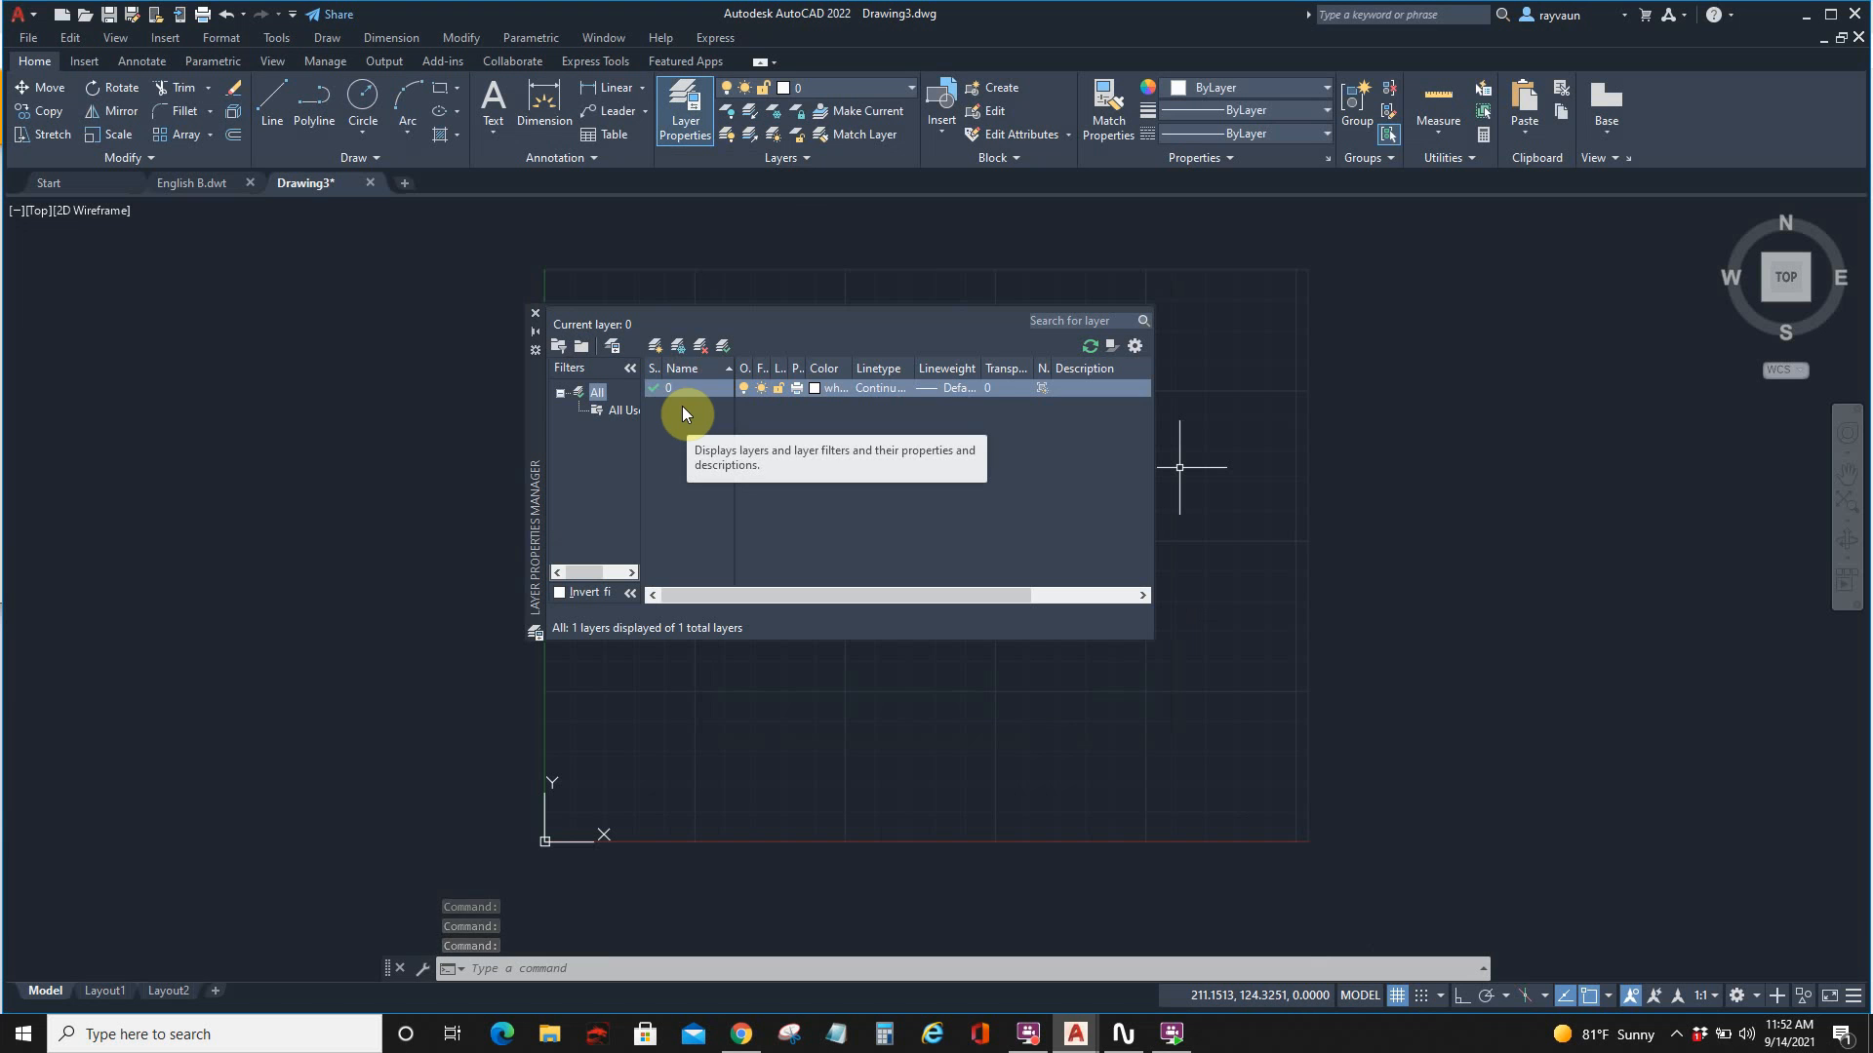
{"action": "left_click", "coordinate": [655, 345]}
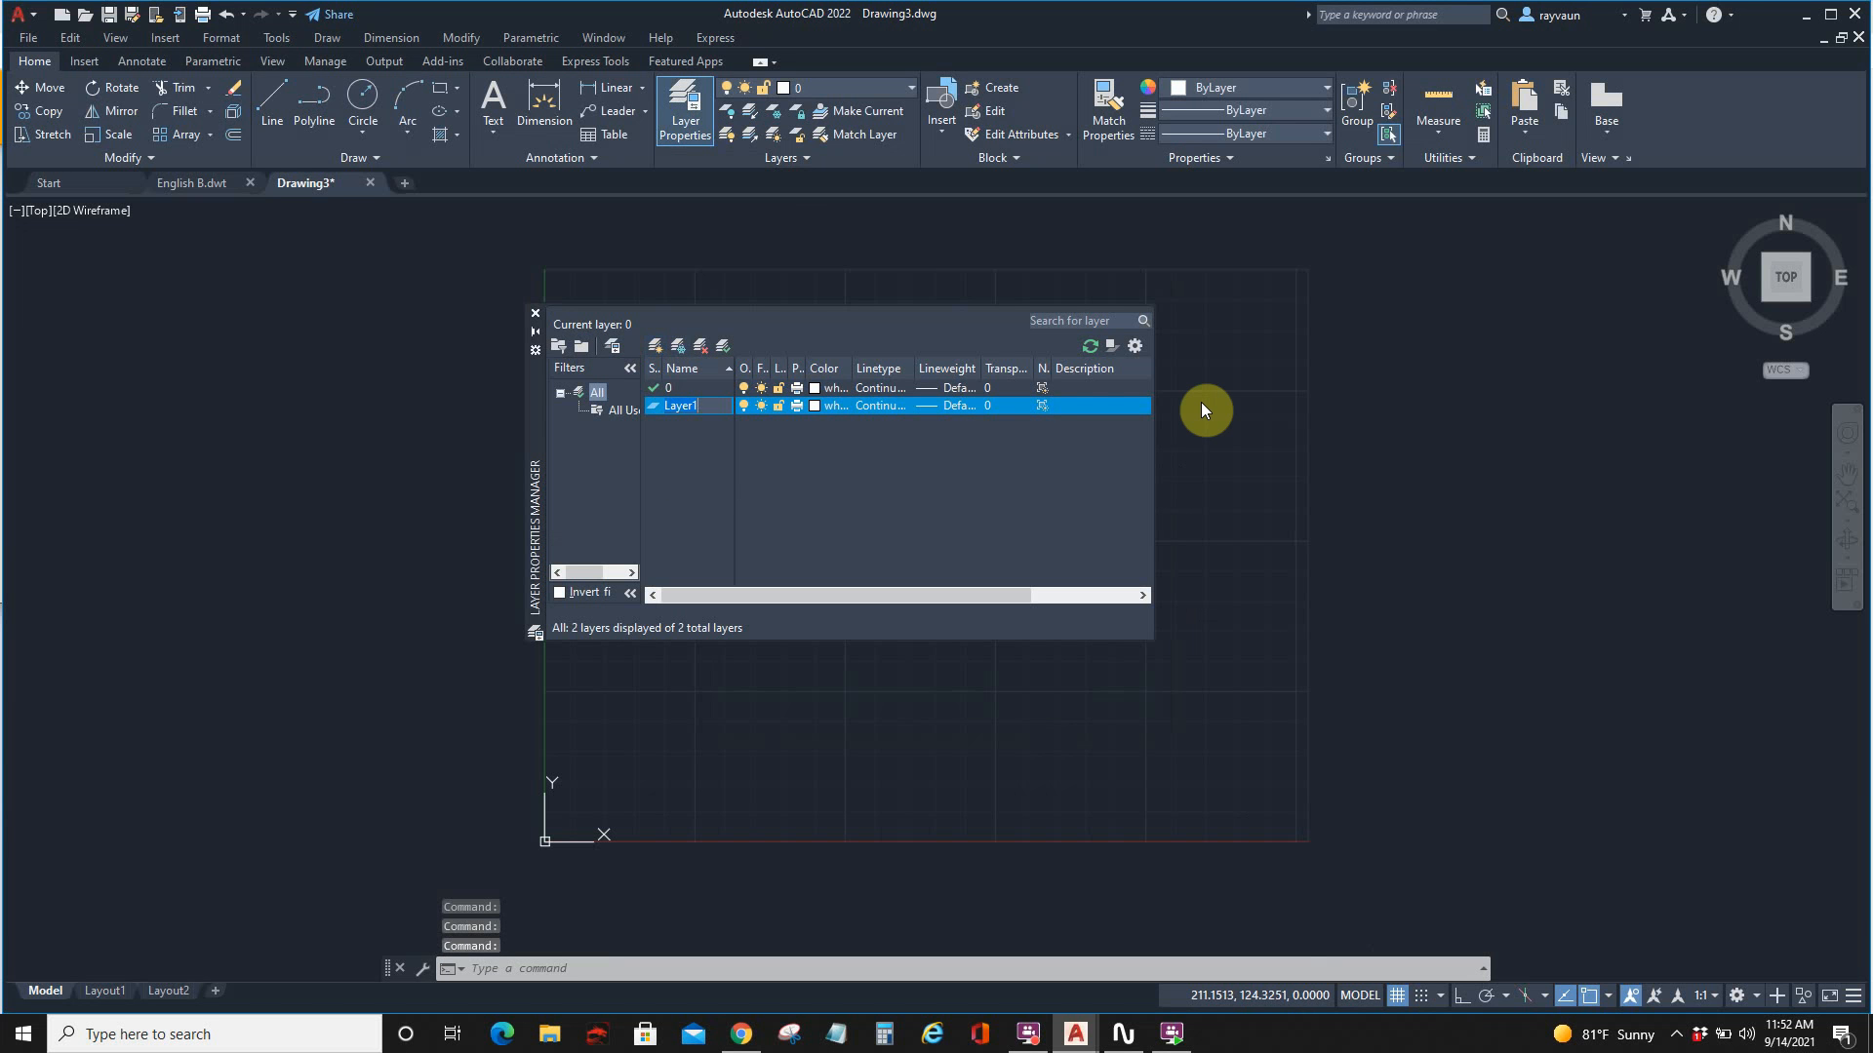
{"action": "type", "text": "O"}
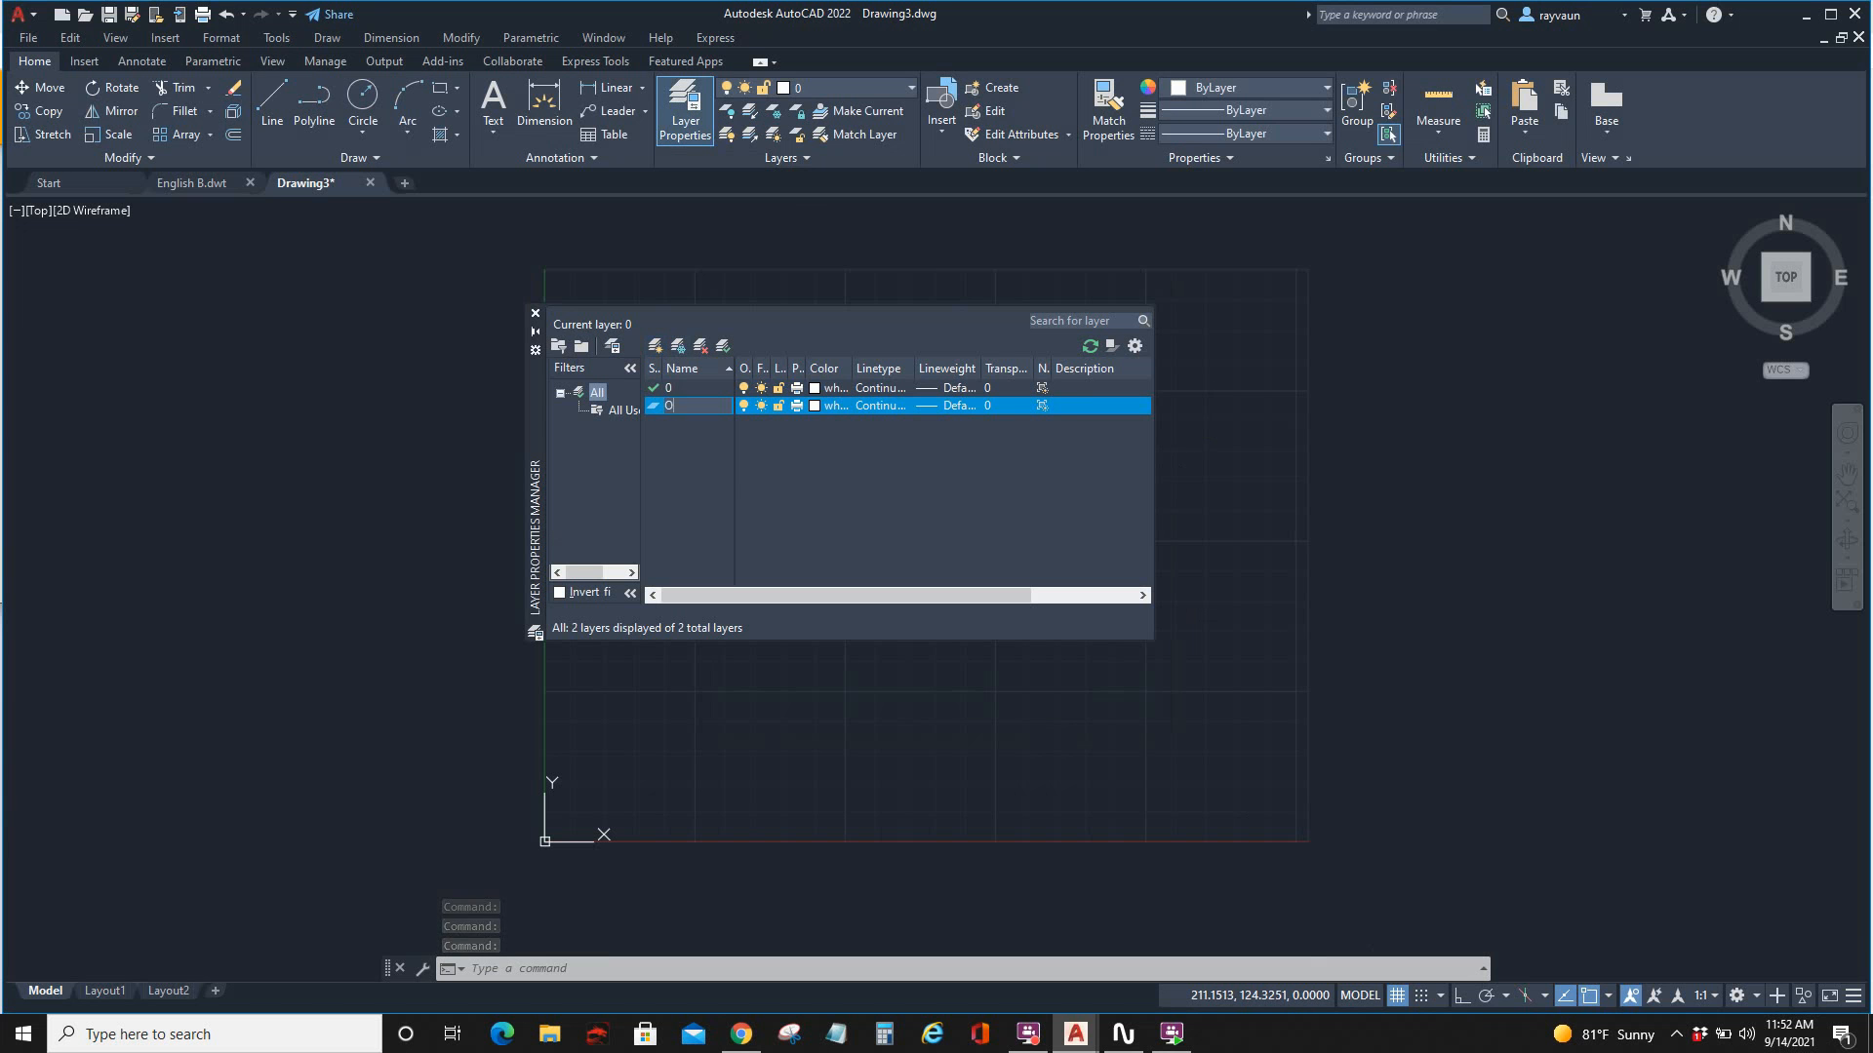
{"action": "type", "text": "BJ"}
{"action": "left_click", "coordinate": [986, 423]}
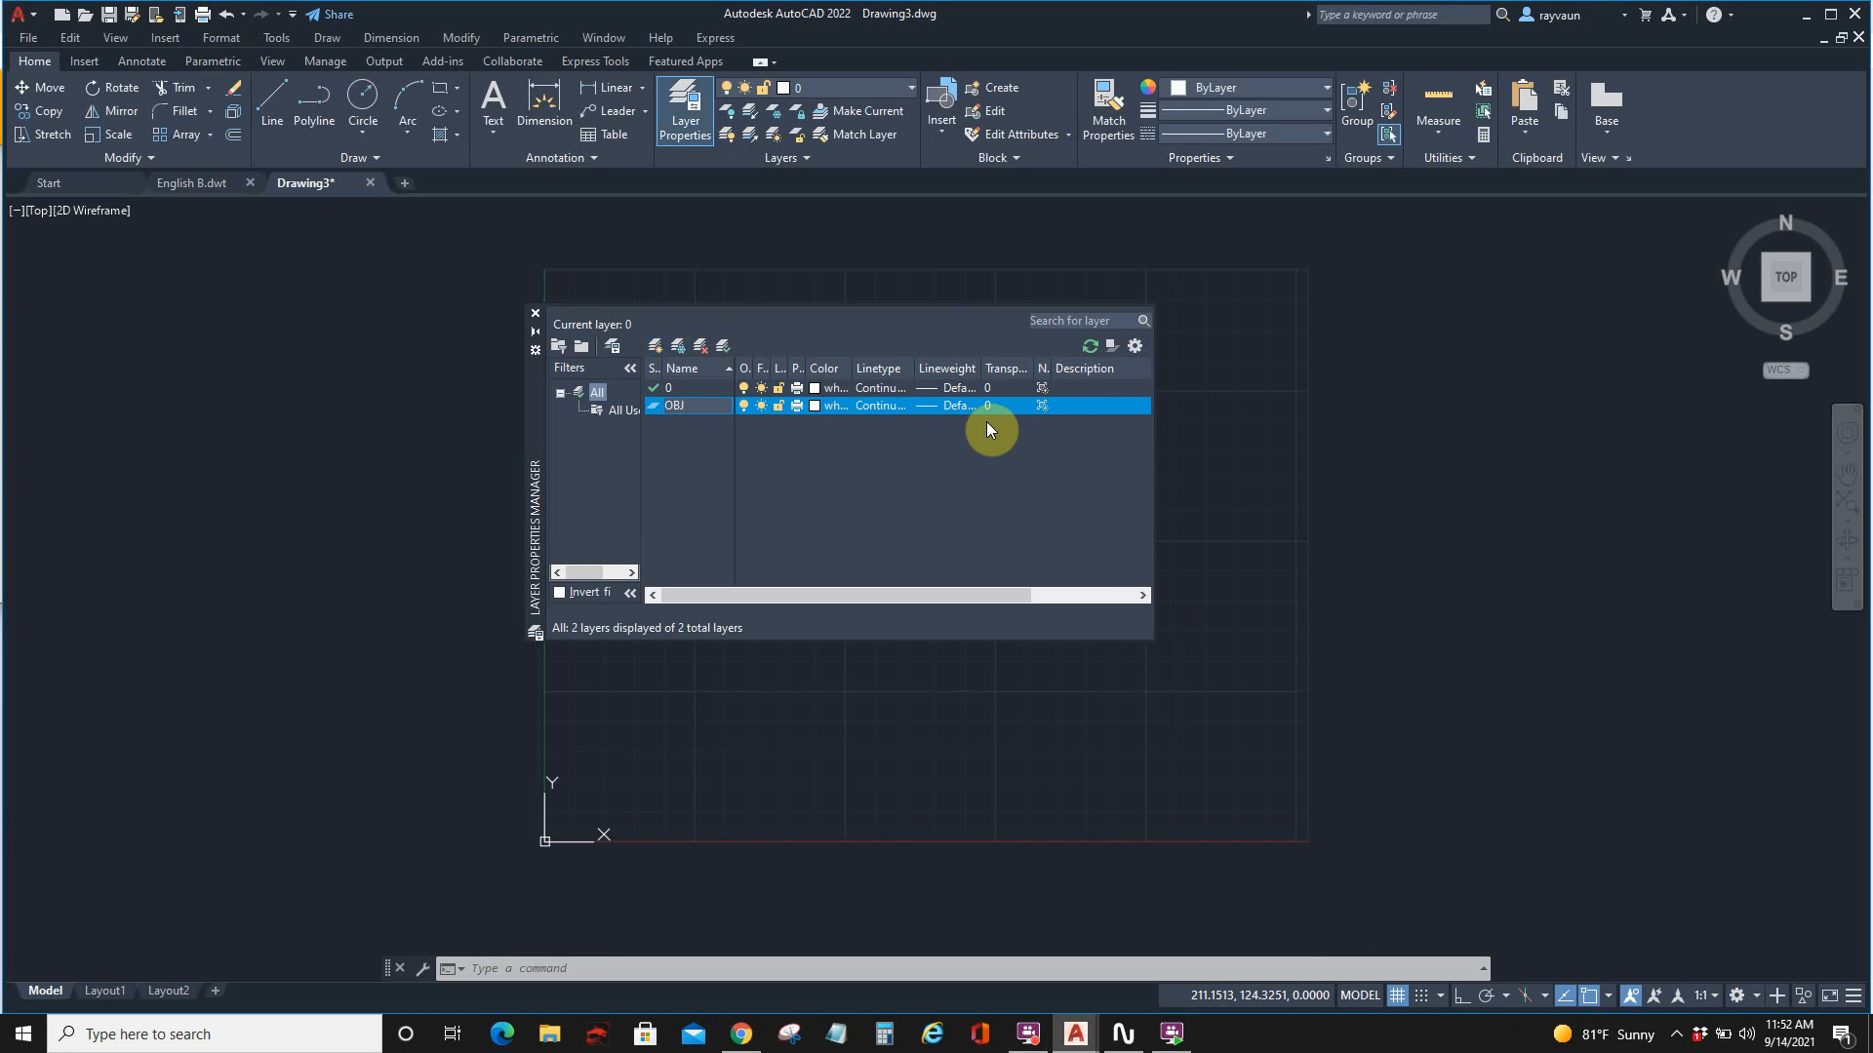
Step: Set the OBJ layer's color to red and its lineweight to 0.35 mm
{"action": "left_click", "coordinate": [815, 405]}
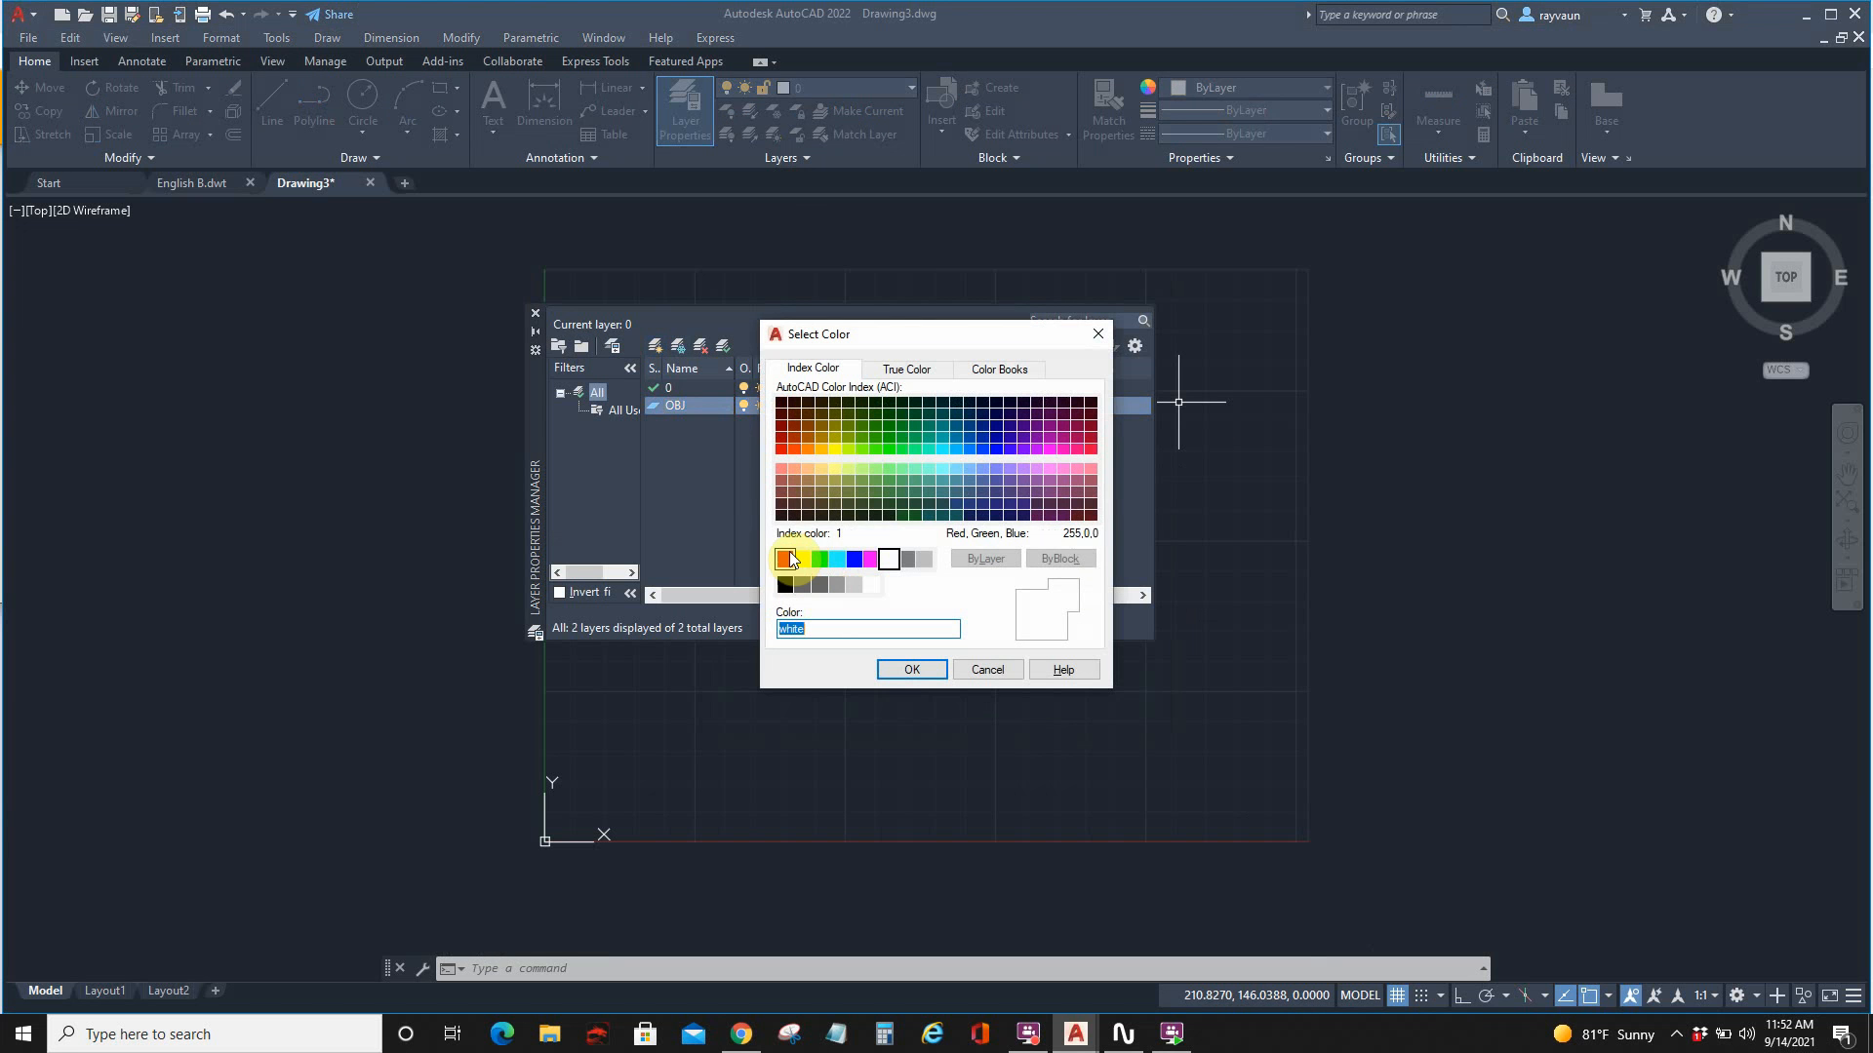
{"action": "left_click", "coordinate": [786, 559]}
{"action": "left_click", "coordinate": [905, 667]}
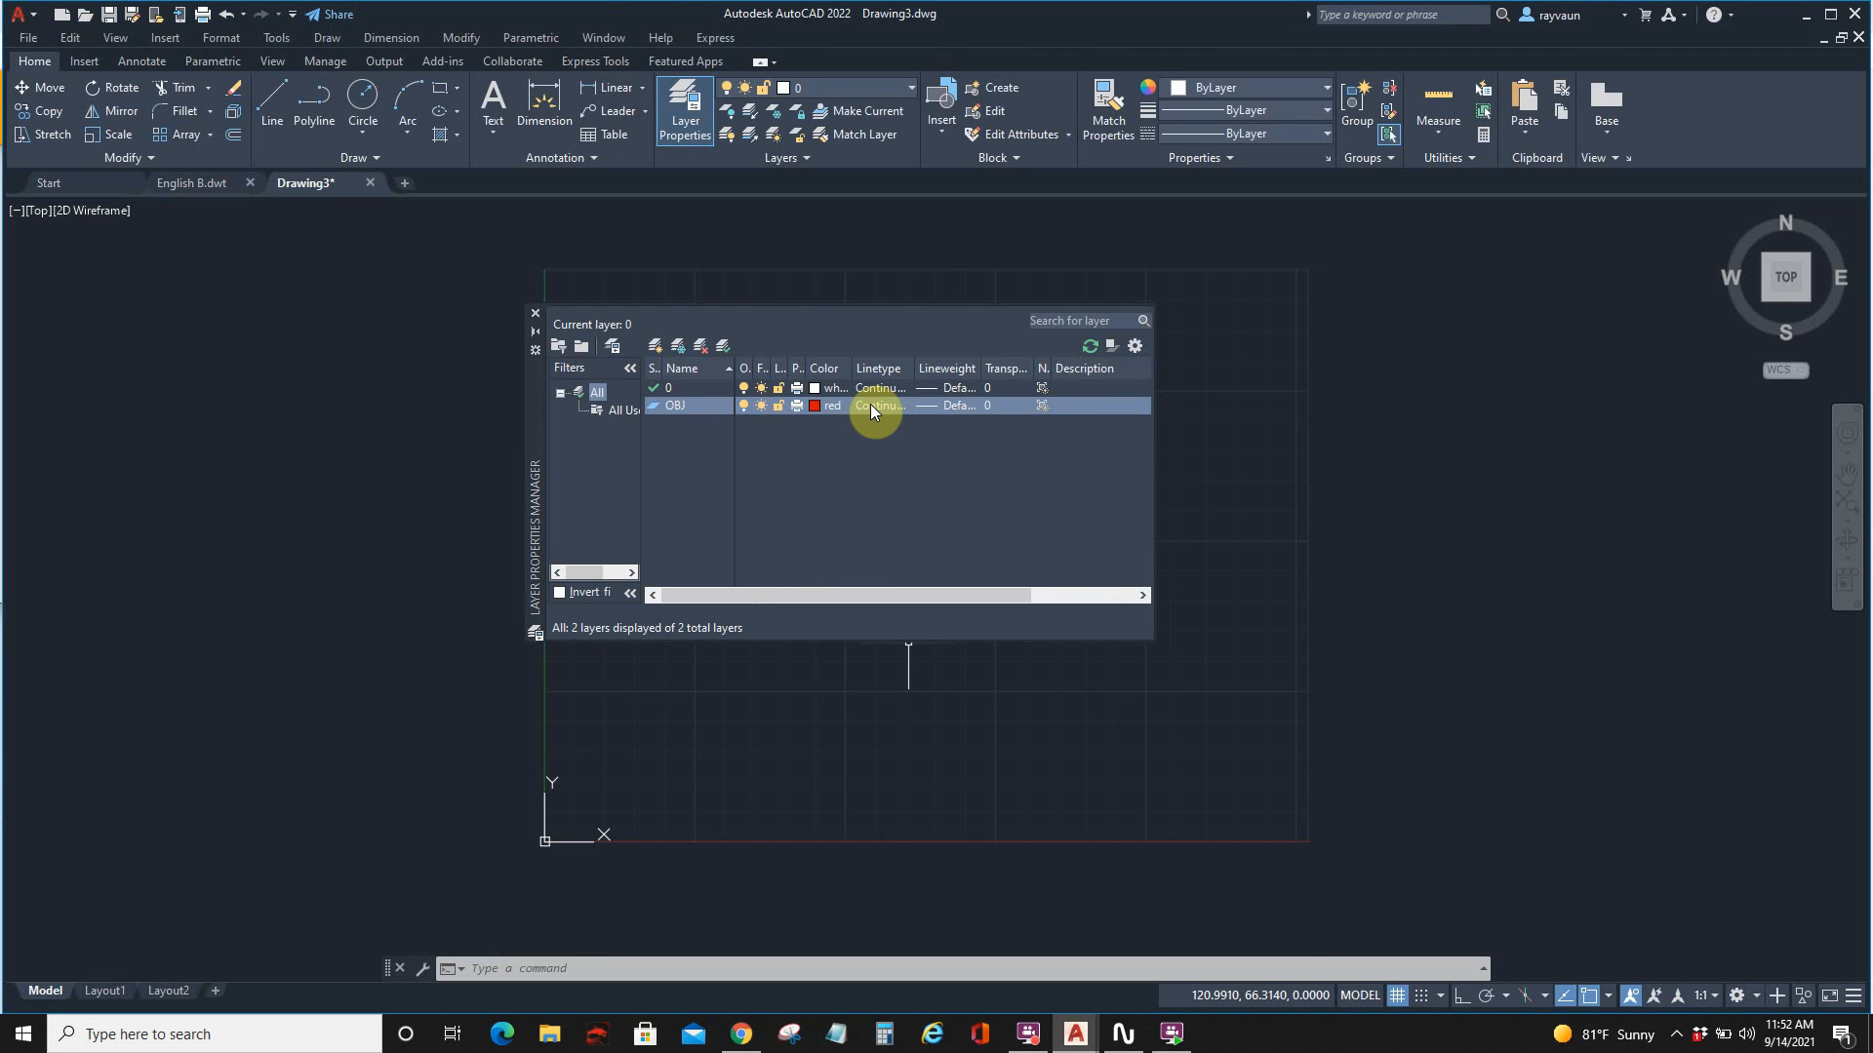
{"action": "left_click", "coordinate": [926, 404]}
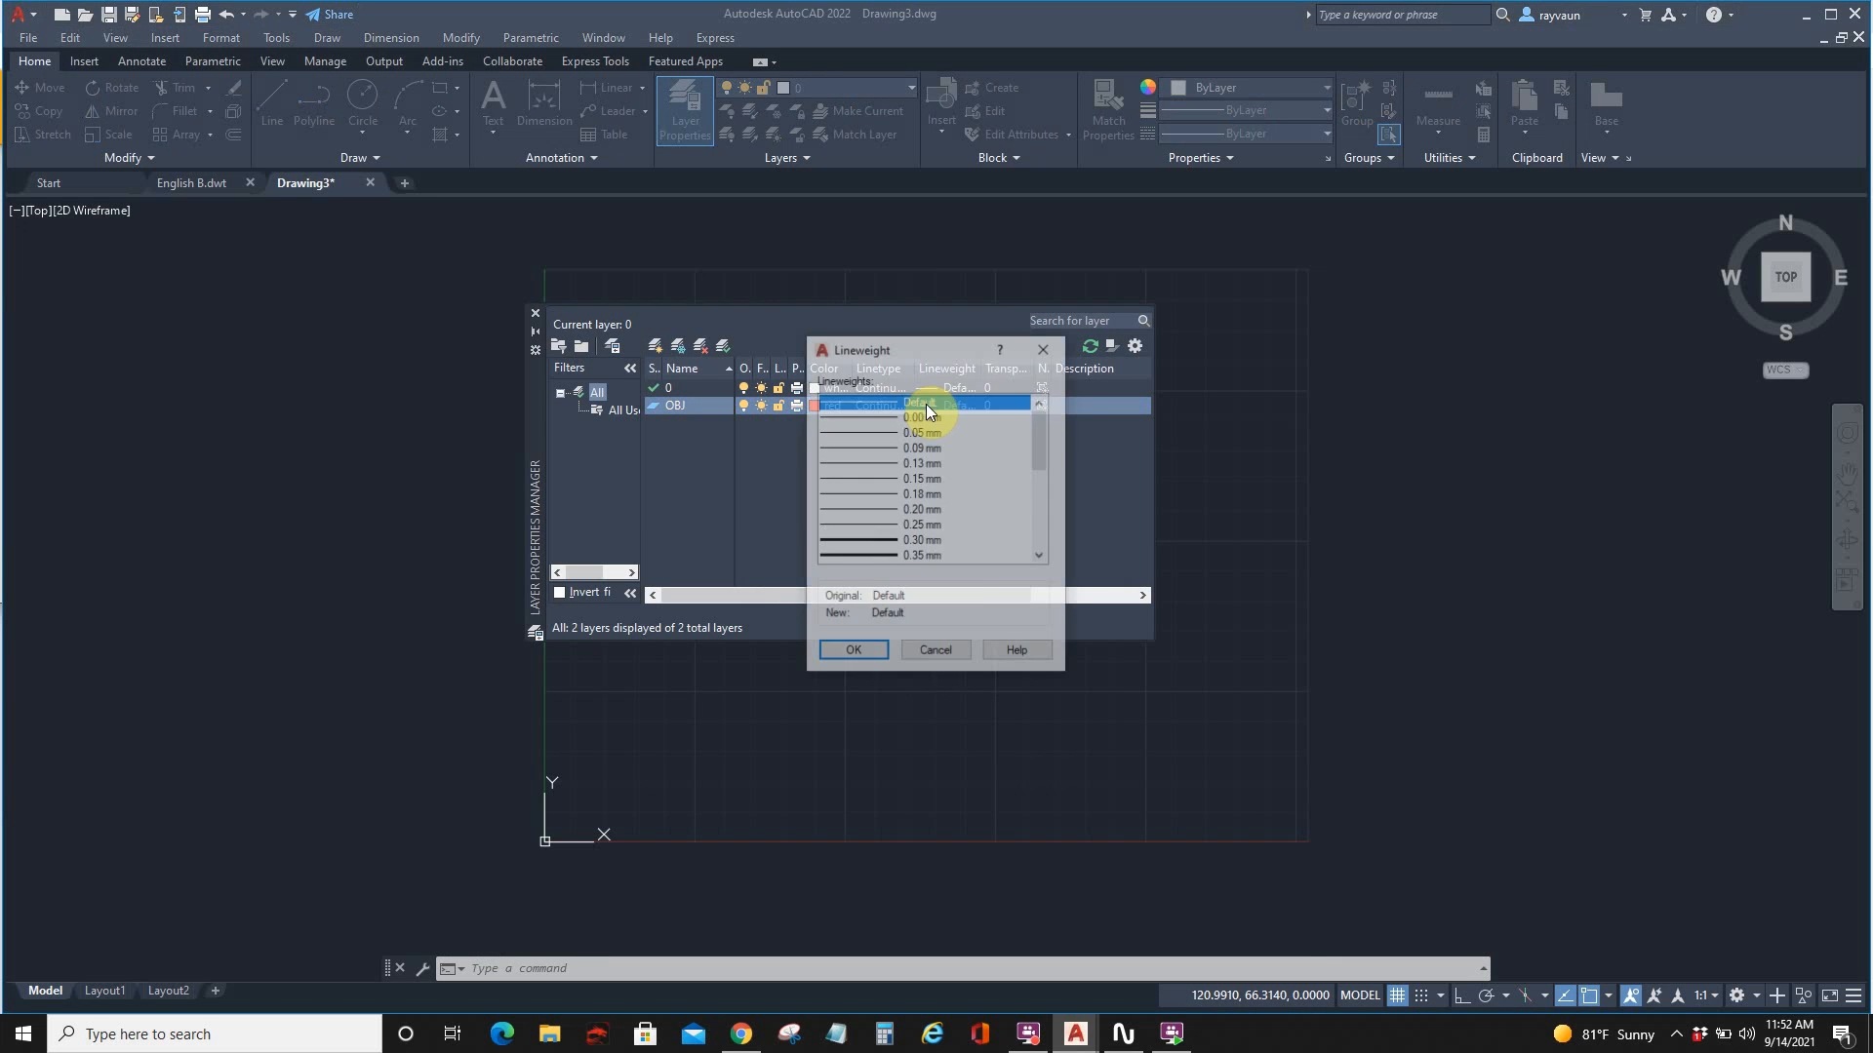
{"action": "left_click", "coordinate": [888, 557]}
{"action": "left_click", "coordinate": [864, 652]}
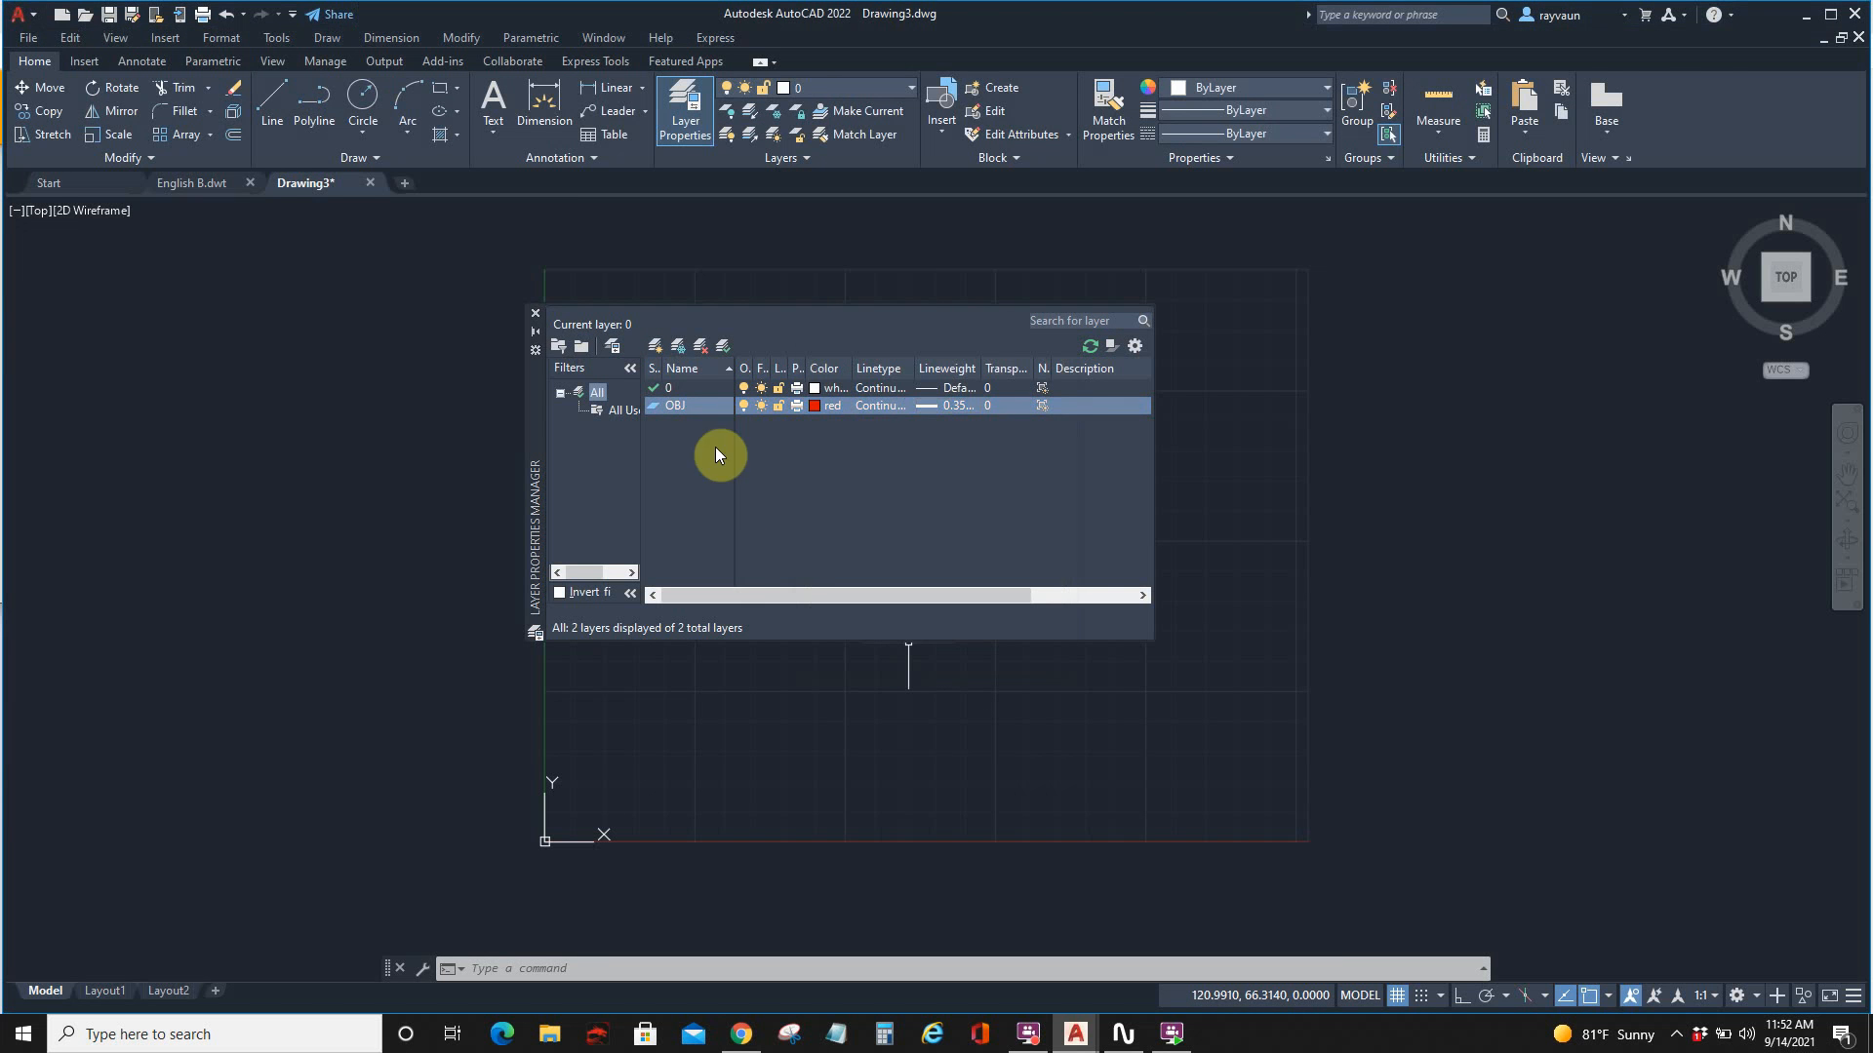
Step: Create a new layer named HID and set its color to yellow
{"action": "left_click", "coordinate": [658, 346]}
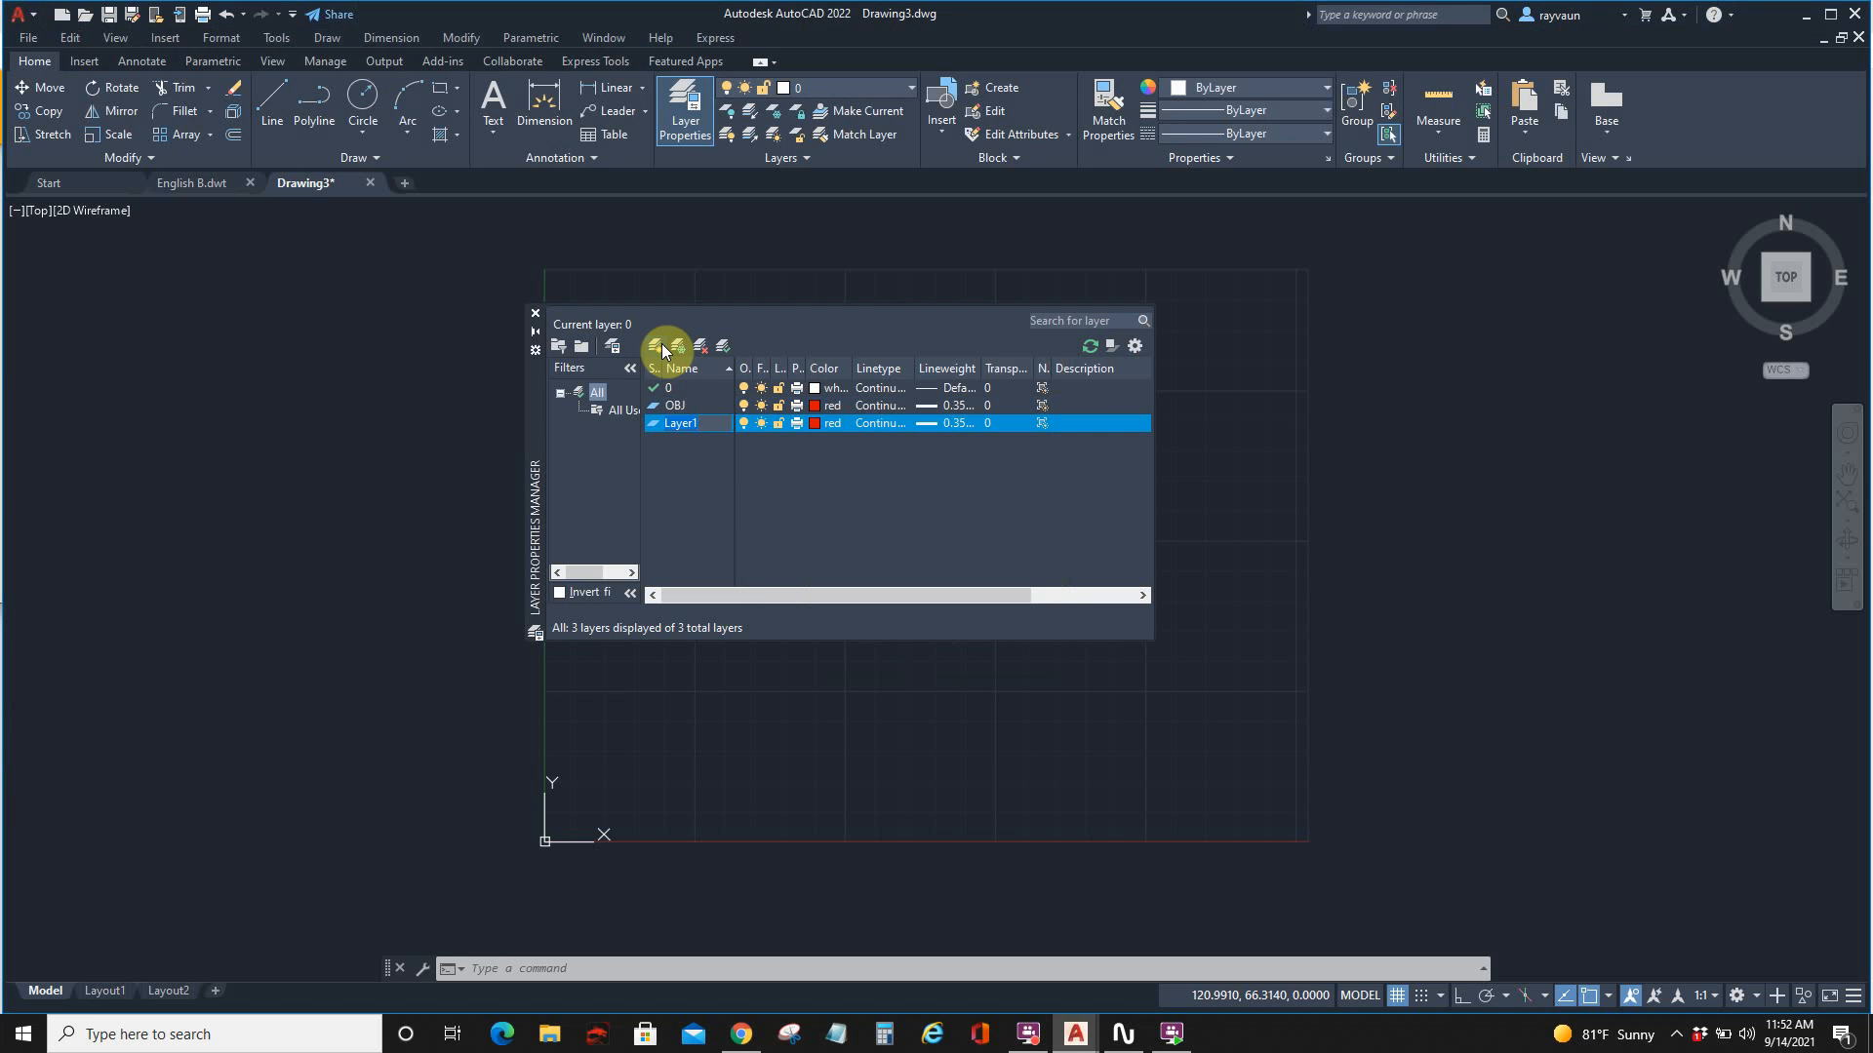
{"action": "type", "text": "HID"}
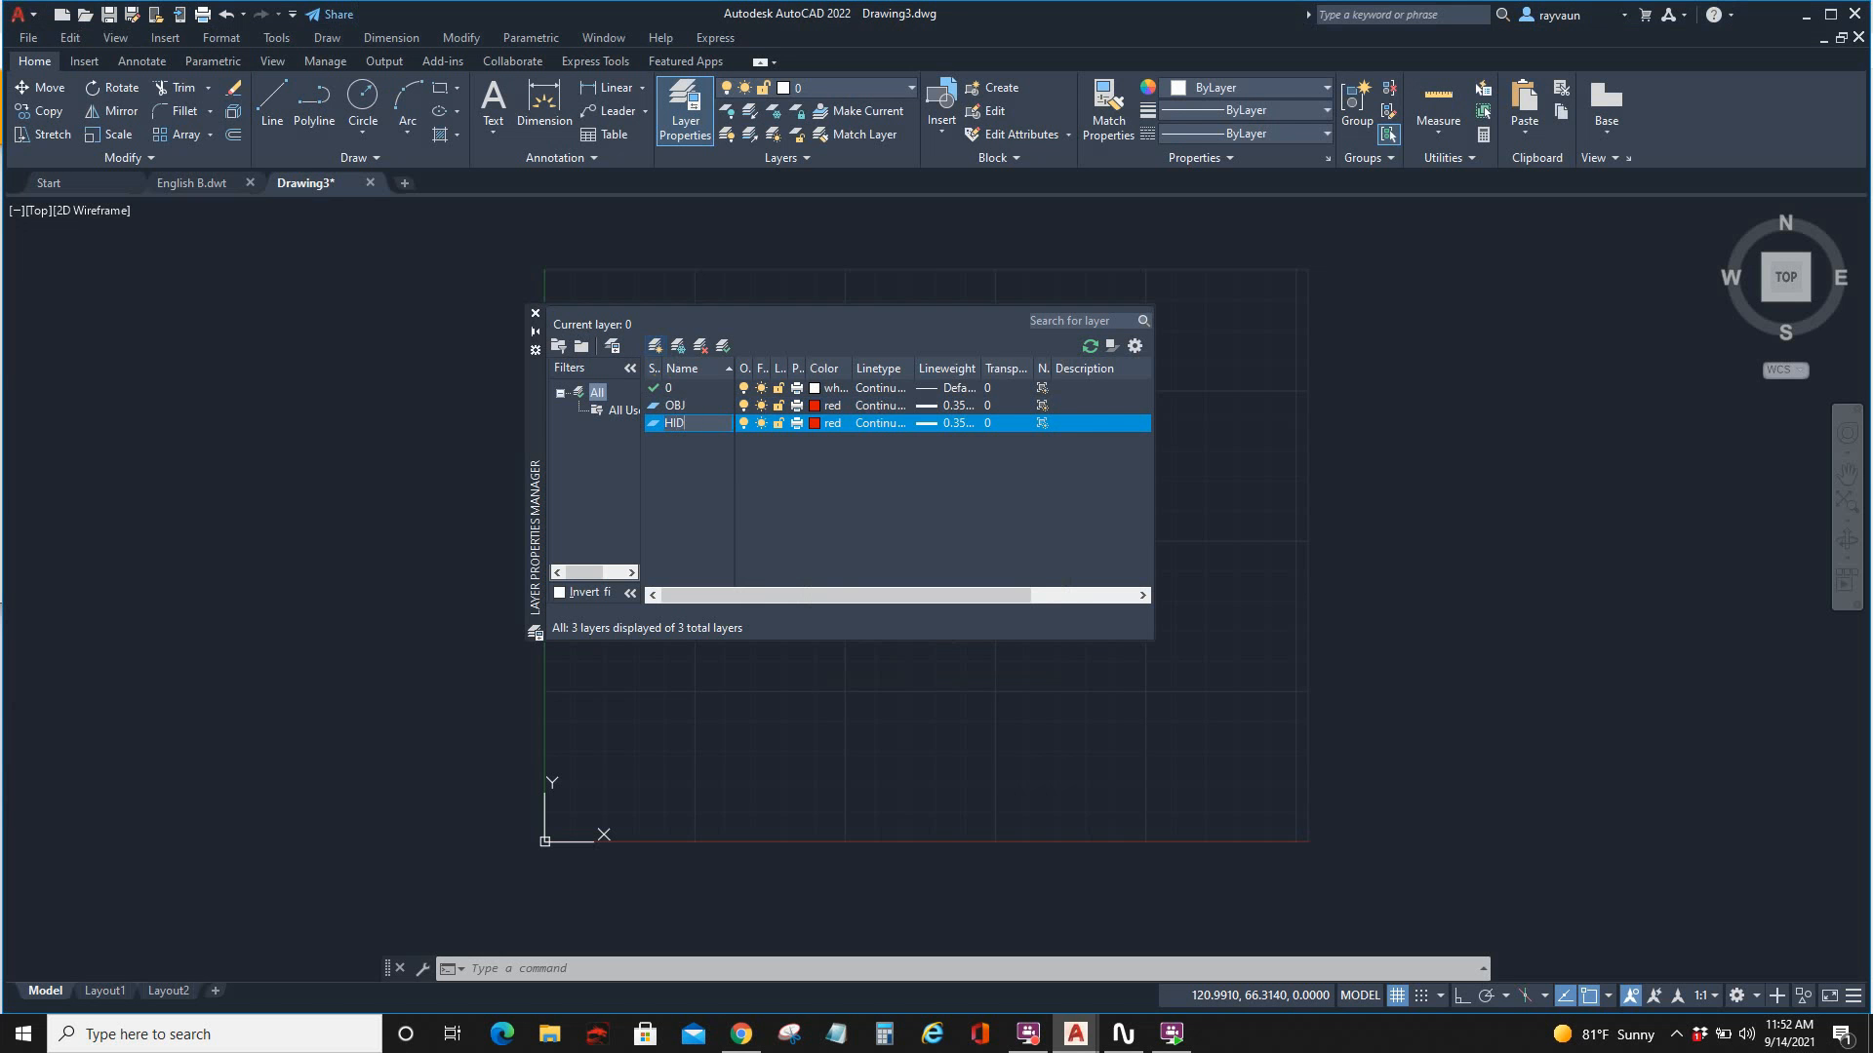
{"action": "left_click", "coordinate": [815, 424]}
{"action": "left_click", "coordinate": [822, 559]}
{"action": "left_click", "coordinate": [801, 560]}
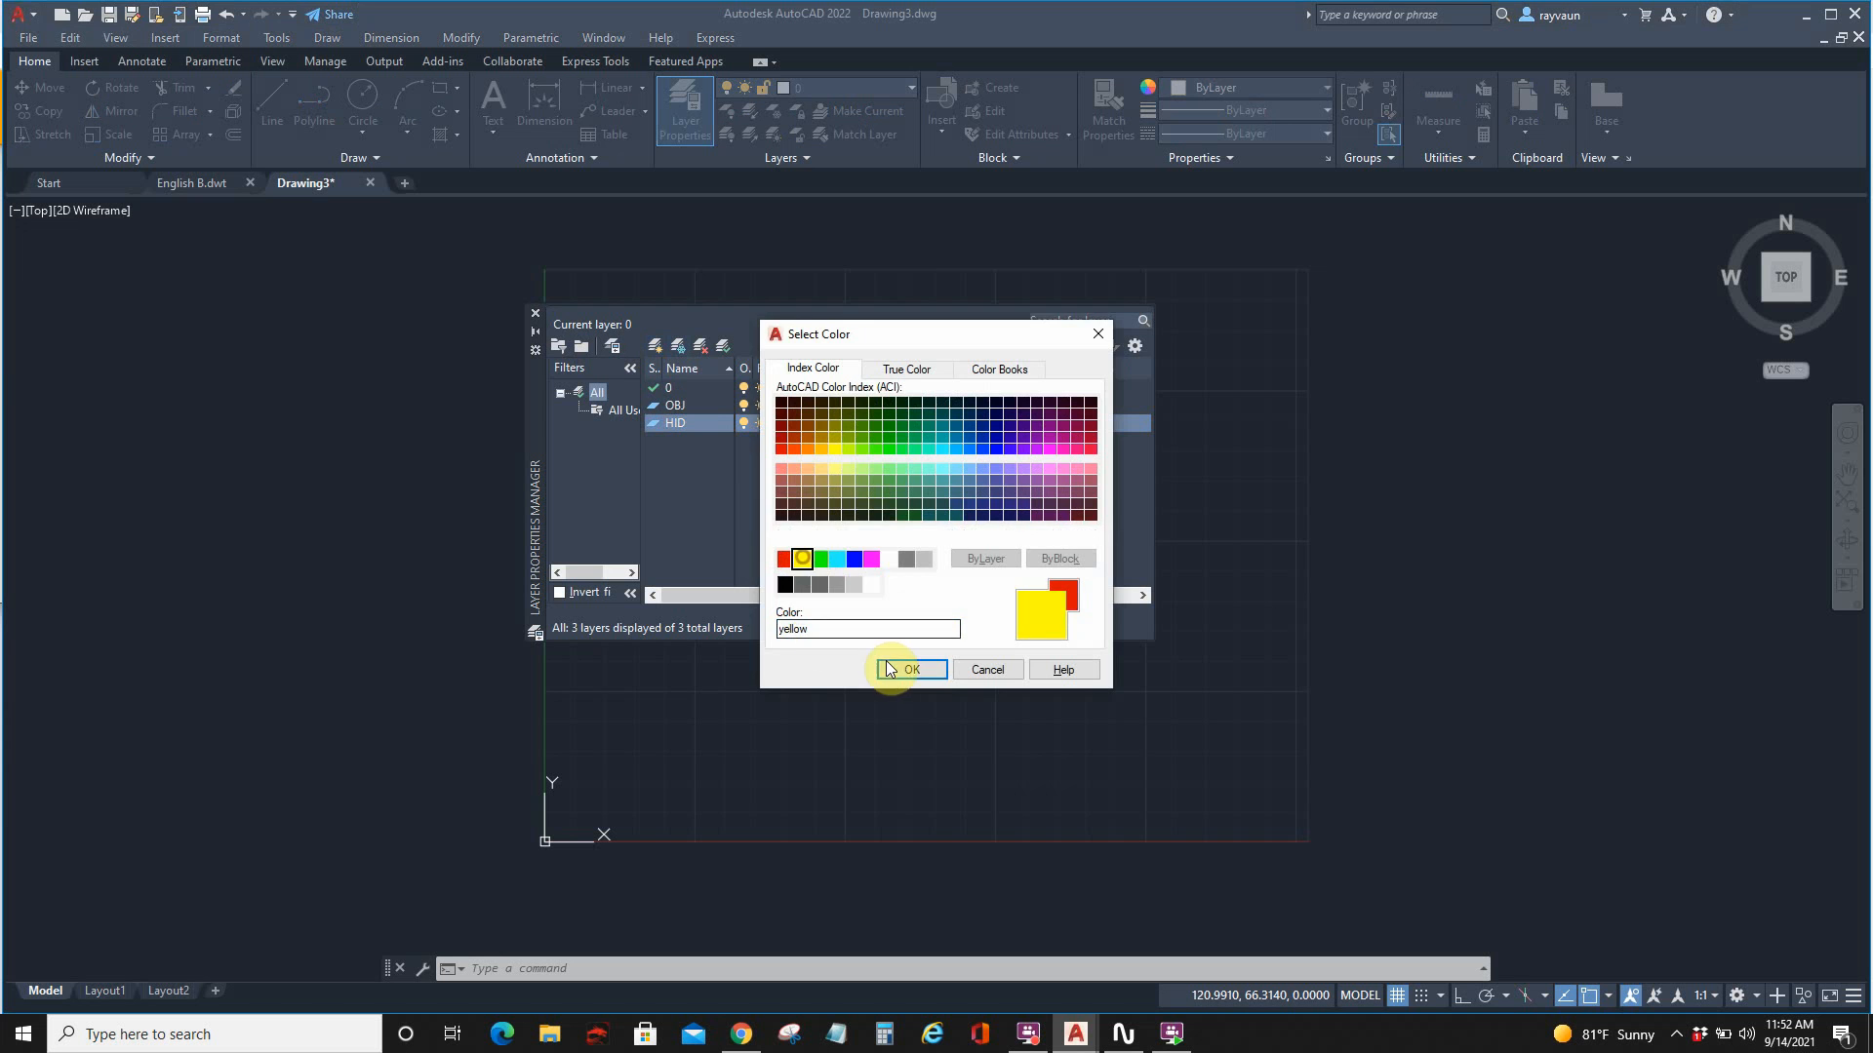
{"action": "left_click", "coordinate": [902, 669]}
Step: Load all available linetypes from the acadiso.lin file while choosing the HID layer's linetype
{"action": "left_click", "coordinate": [888, 423]}
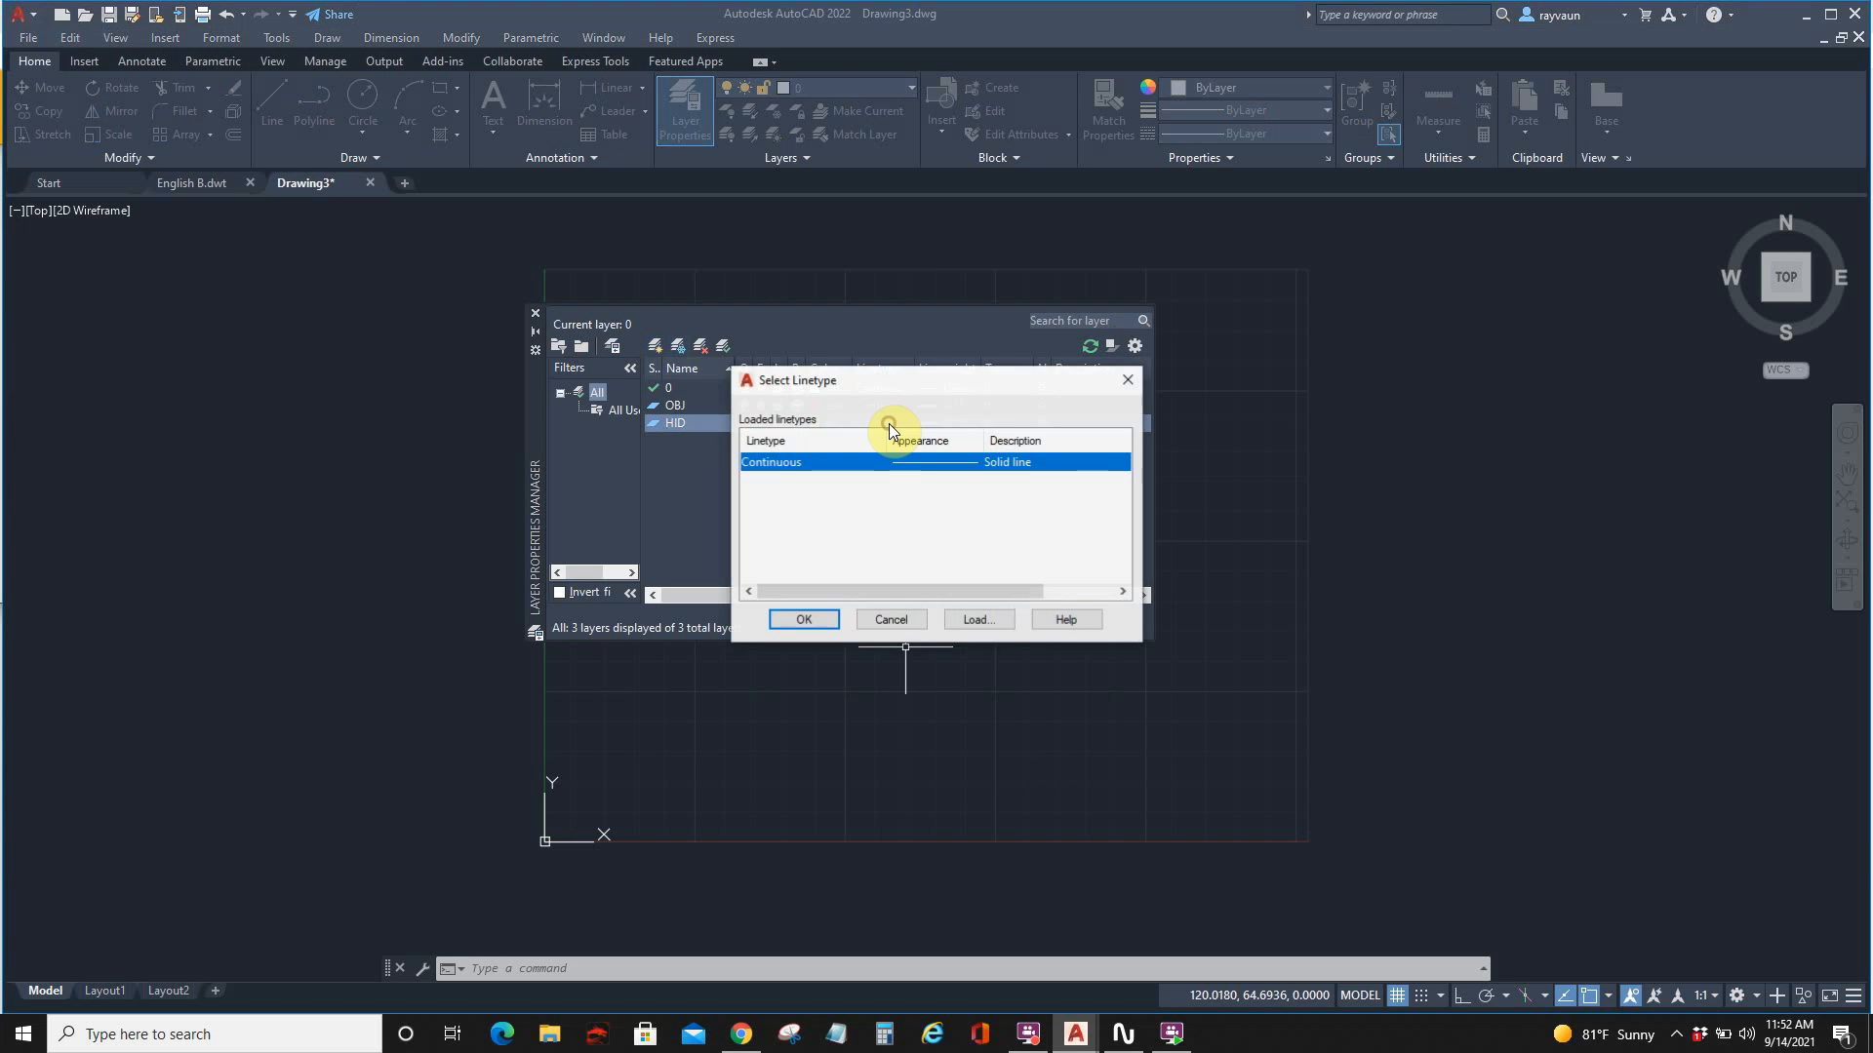
{"action": "left_click", "coordinate": [978, 620]}
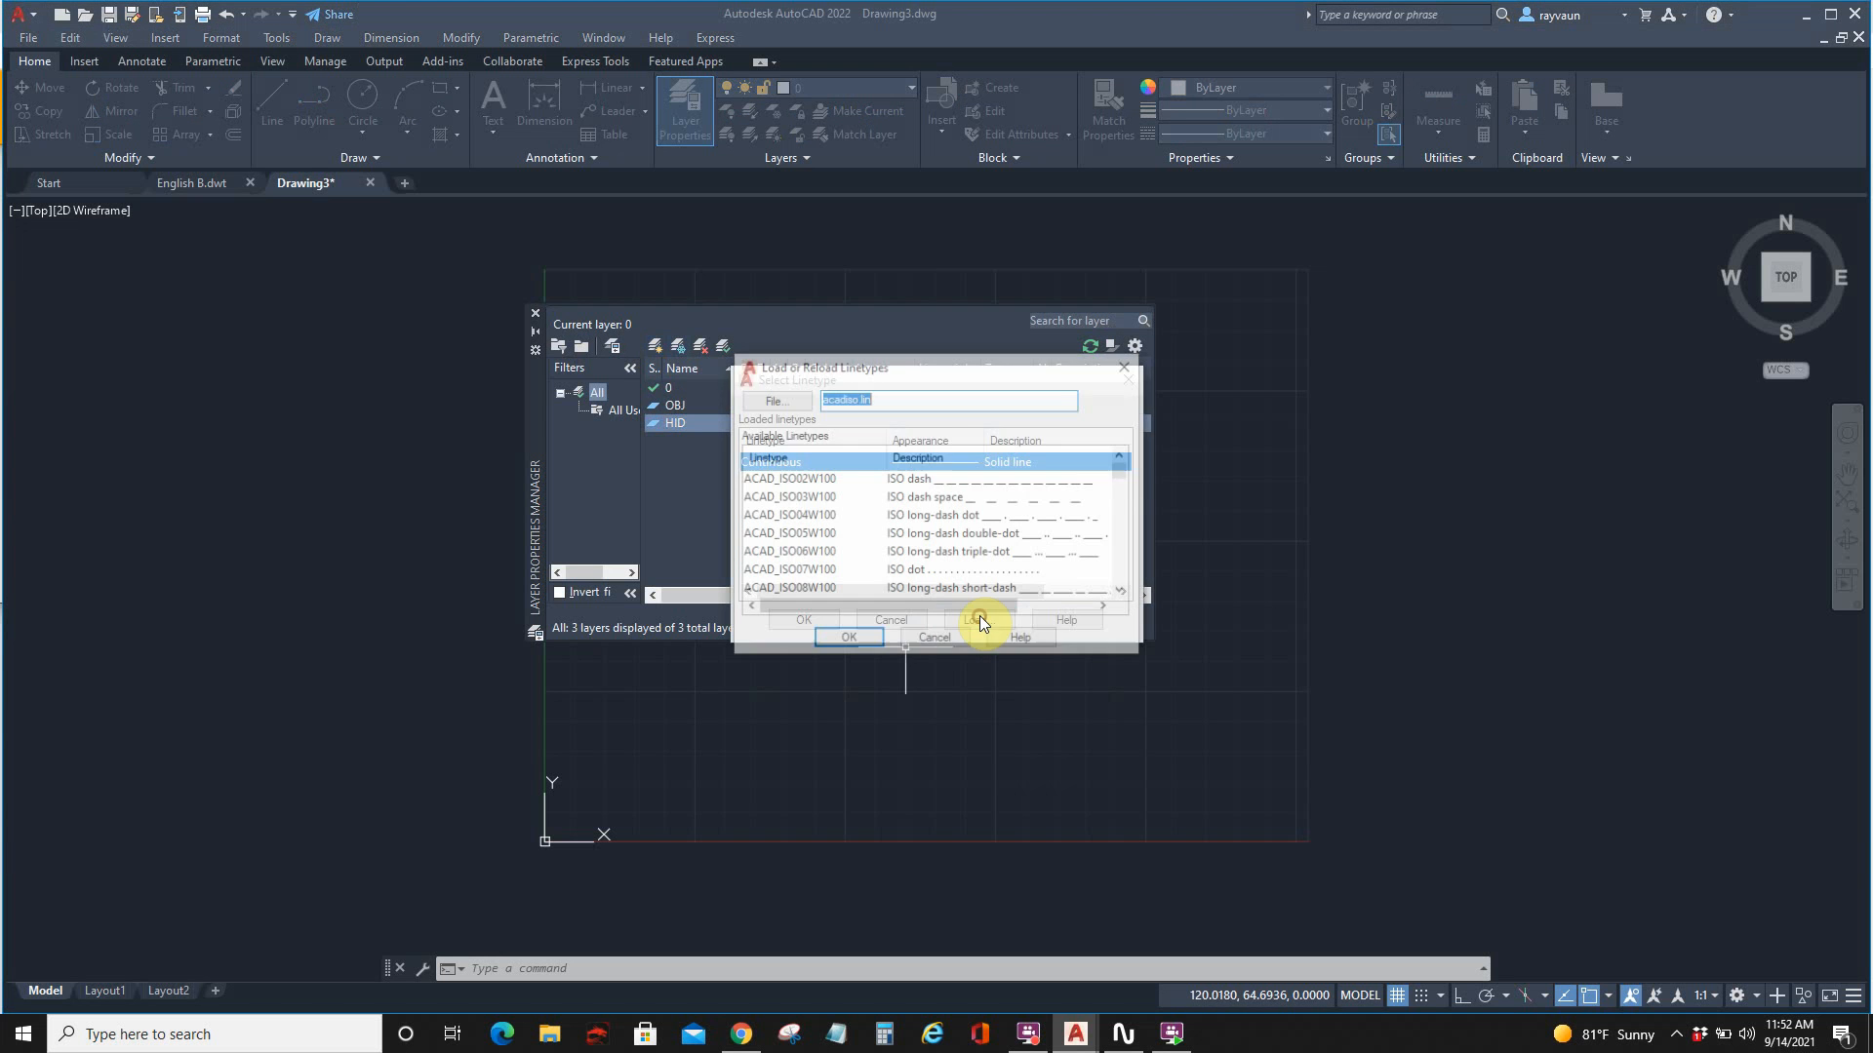
{"action": "left_click", "coordinate": [970, 498]}
{"action": "right_click", "coordinate": [985, 507]}
{"action": "left_click", "coordinate": [1014, 517]}
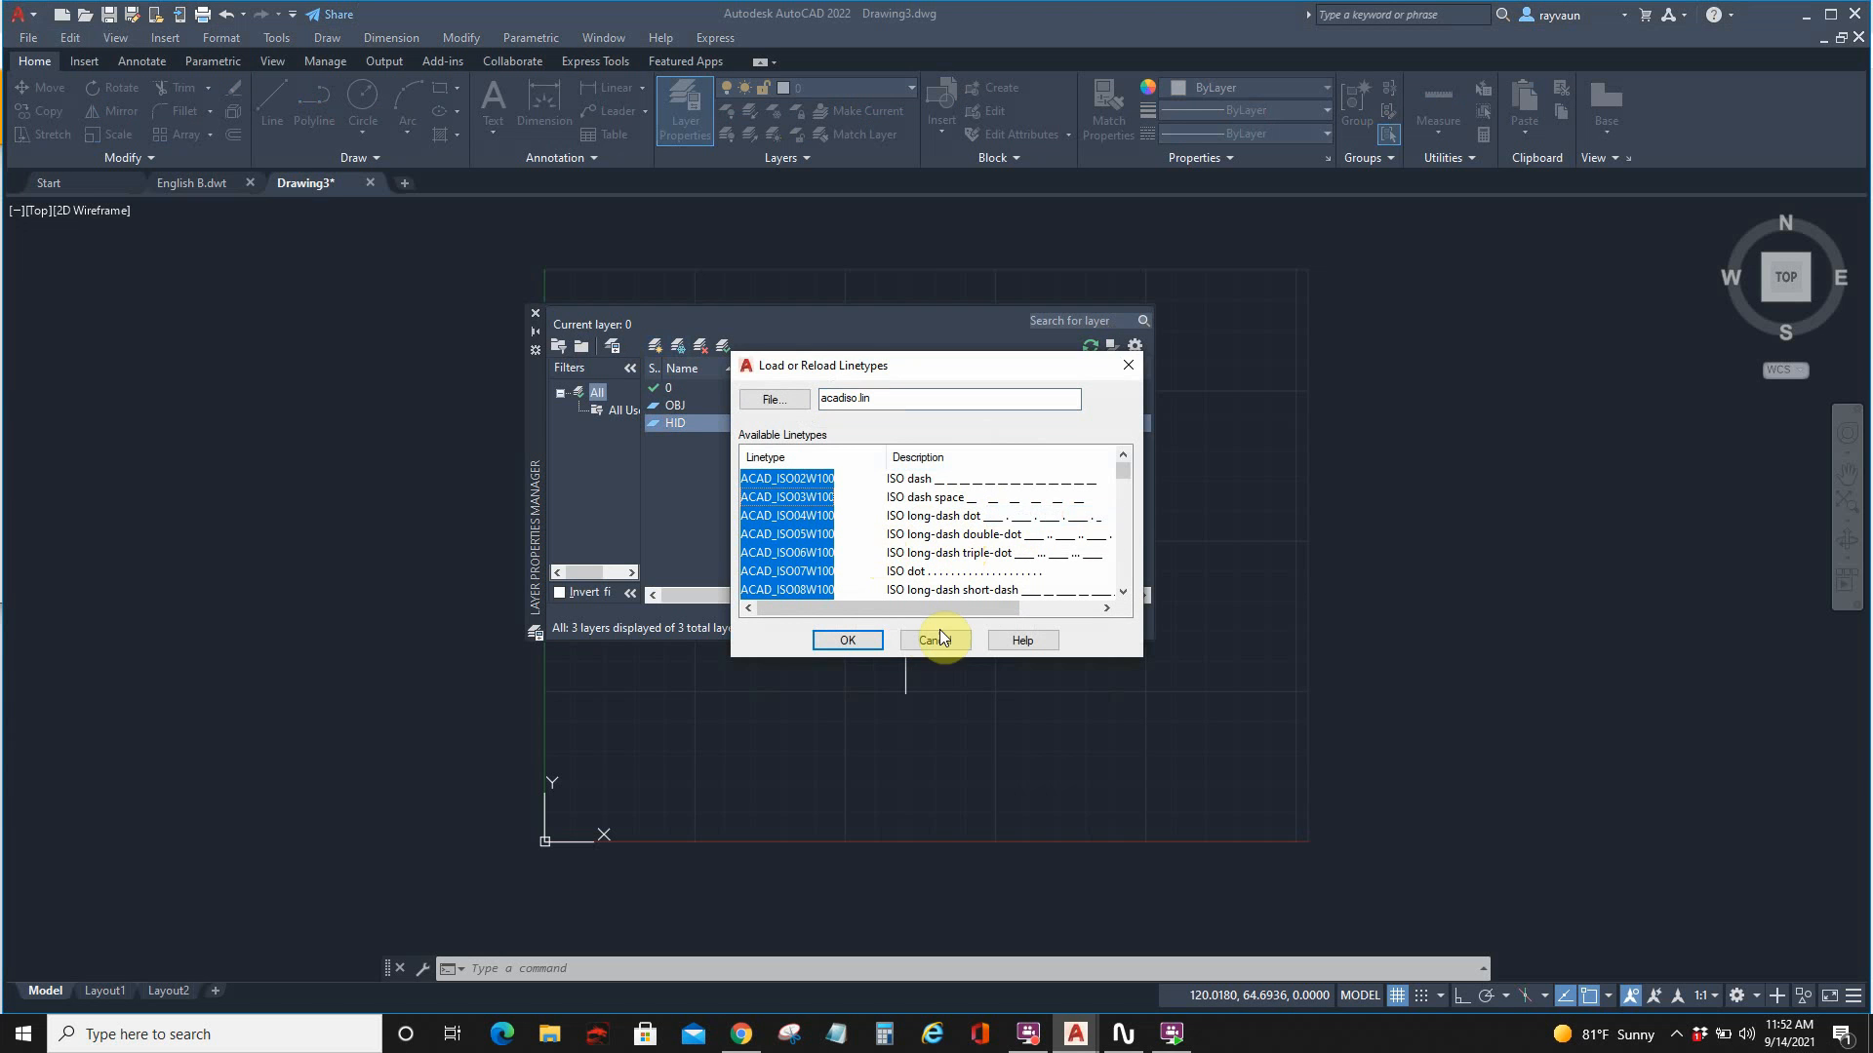
{"action": "left_click", "coordinate": [849, 640]}
Step: Assign the HIDDEN linetype to the HID layer and set its lineweight to 0.25 mm
{"action": "scroll", "coordinate": [876, 522], "scroll_direction": "down", "scroll_amount": 5}
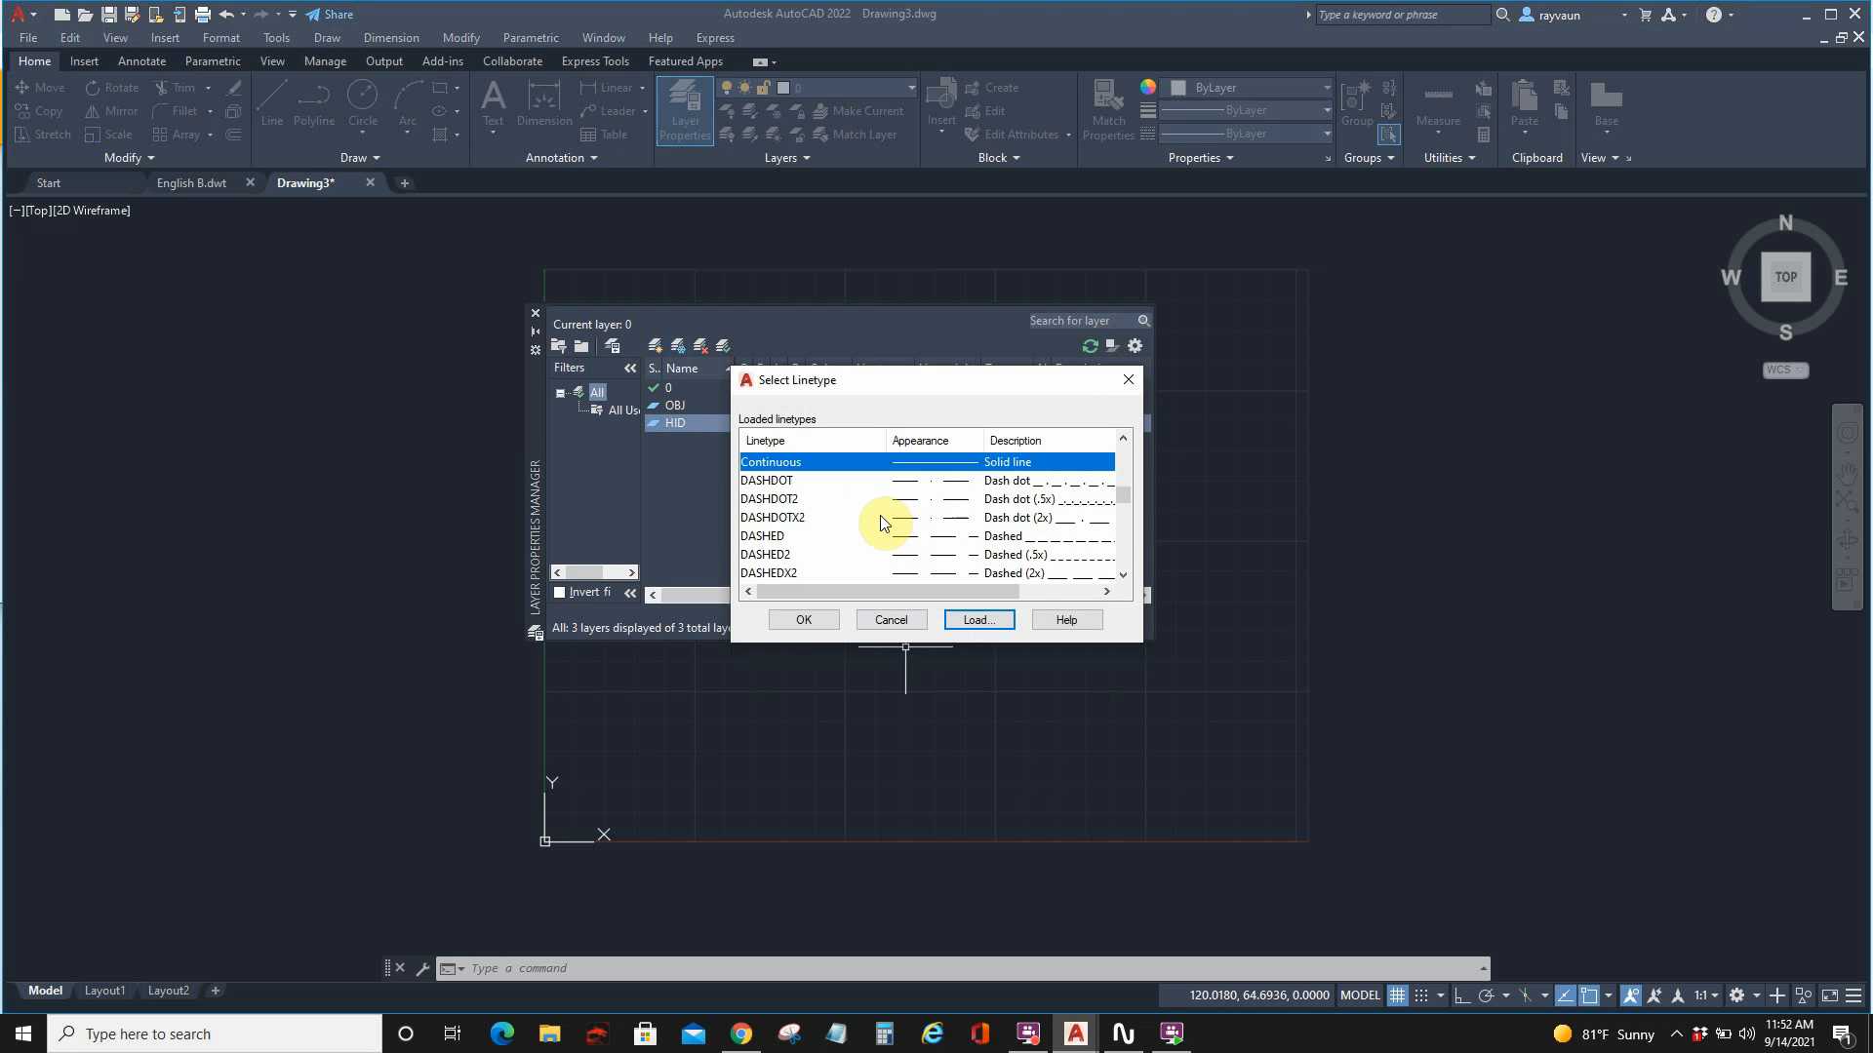
{"action": "scroll", "coordinate": [876, 521], "scroll_direction": "down", "scroll_amount": 4}
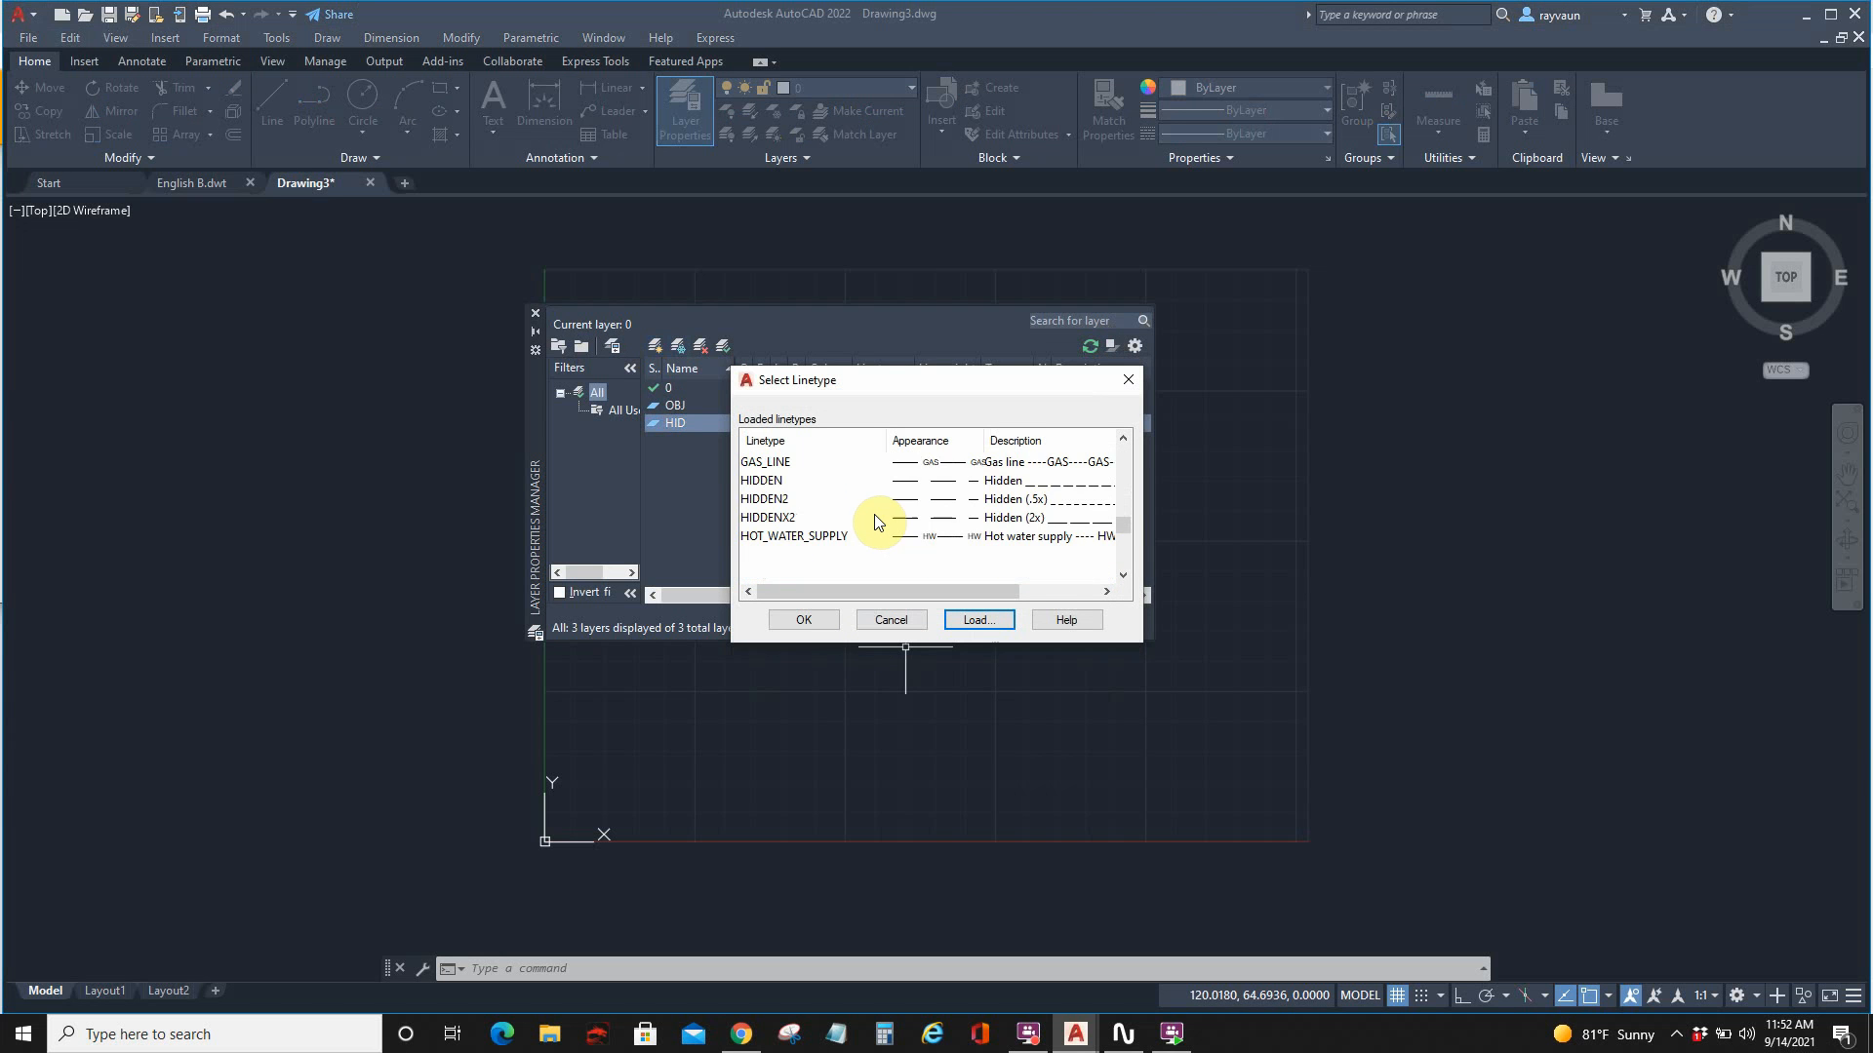
{"action": "left_click", "coordinate": [782, 479]}
{"action": "left_click", "coordinate": [806, 619]}
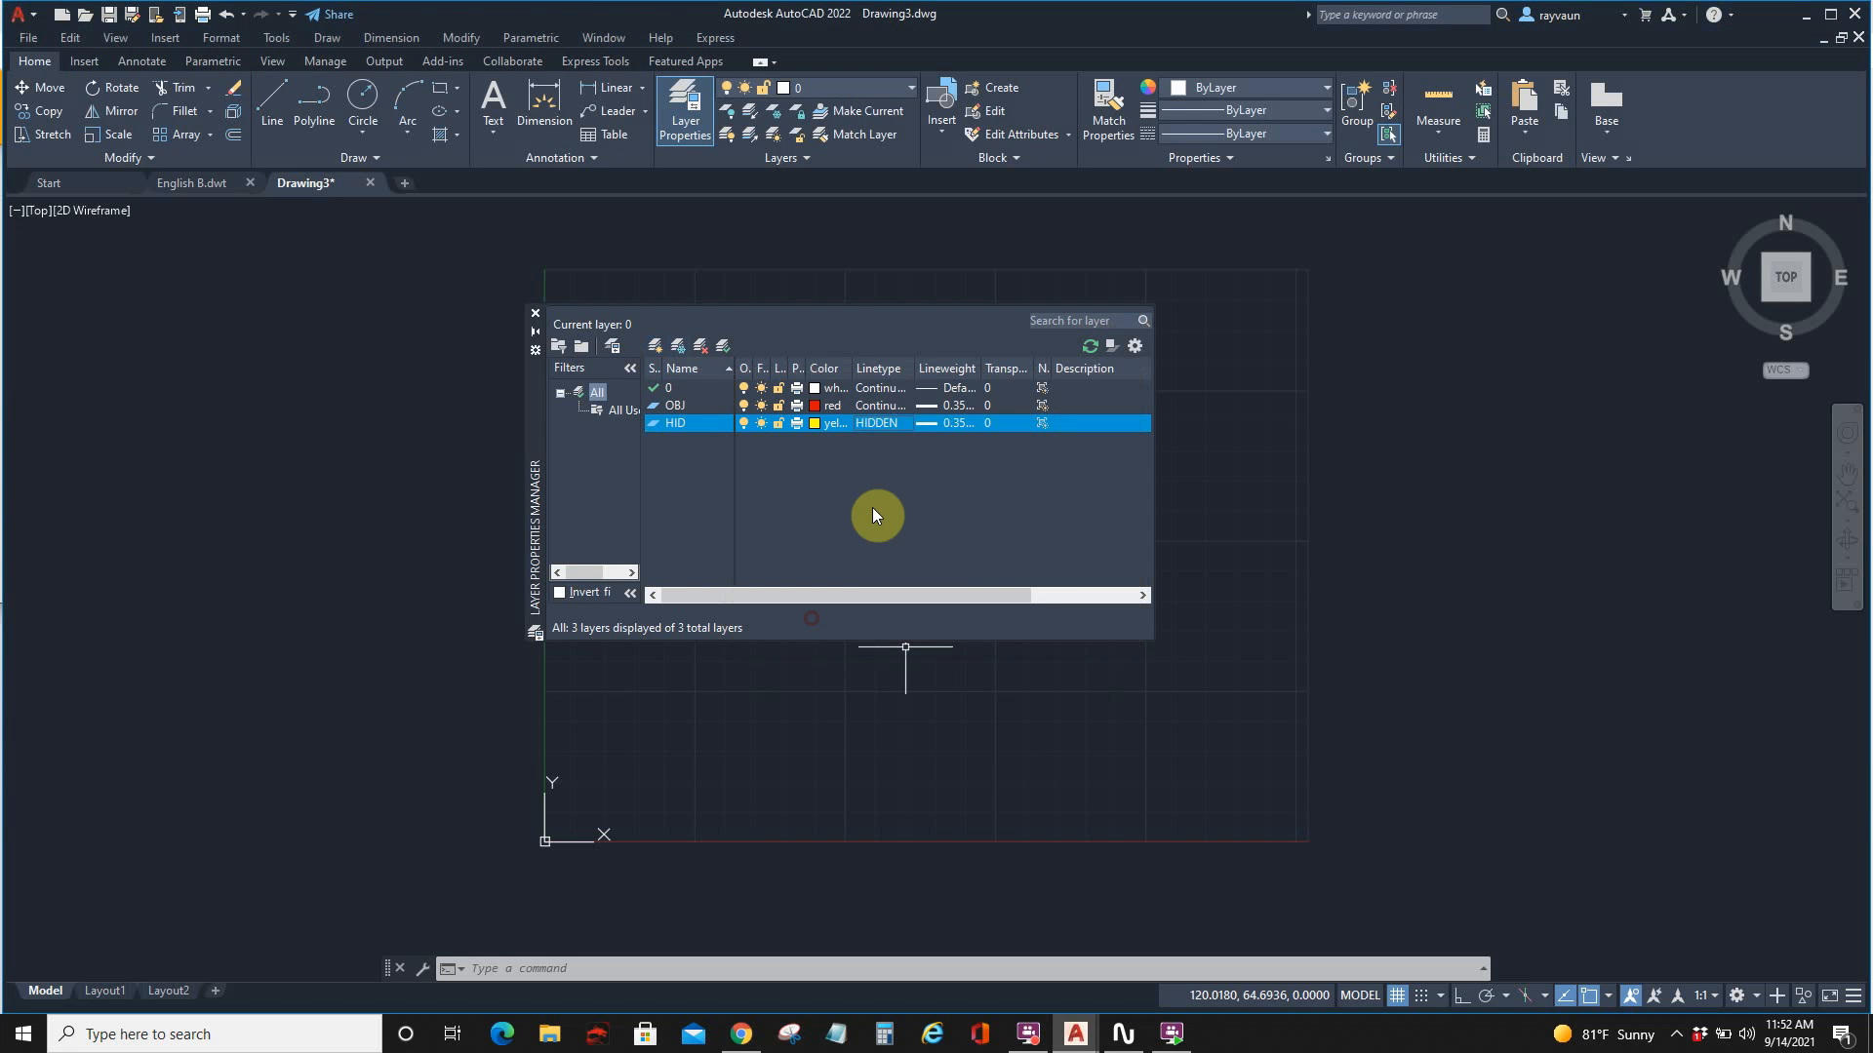
{"action": "left_click", "coordinate": [929, 423]}
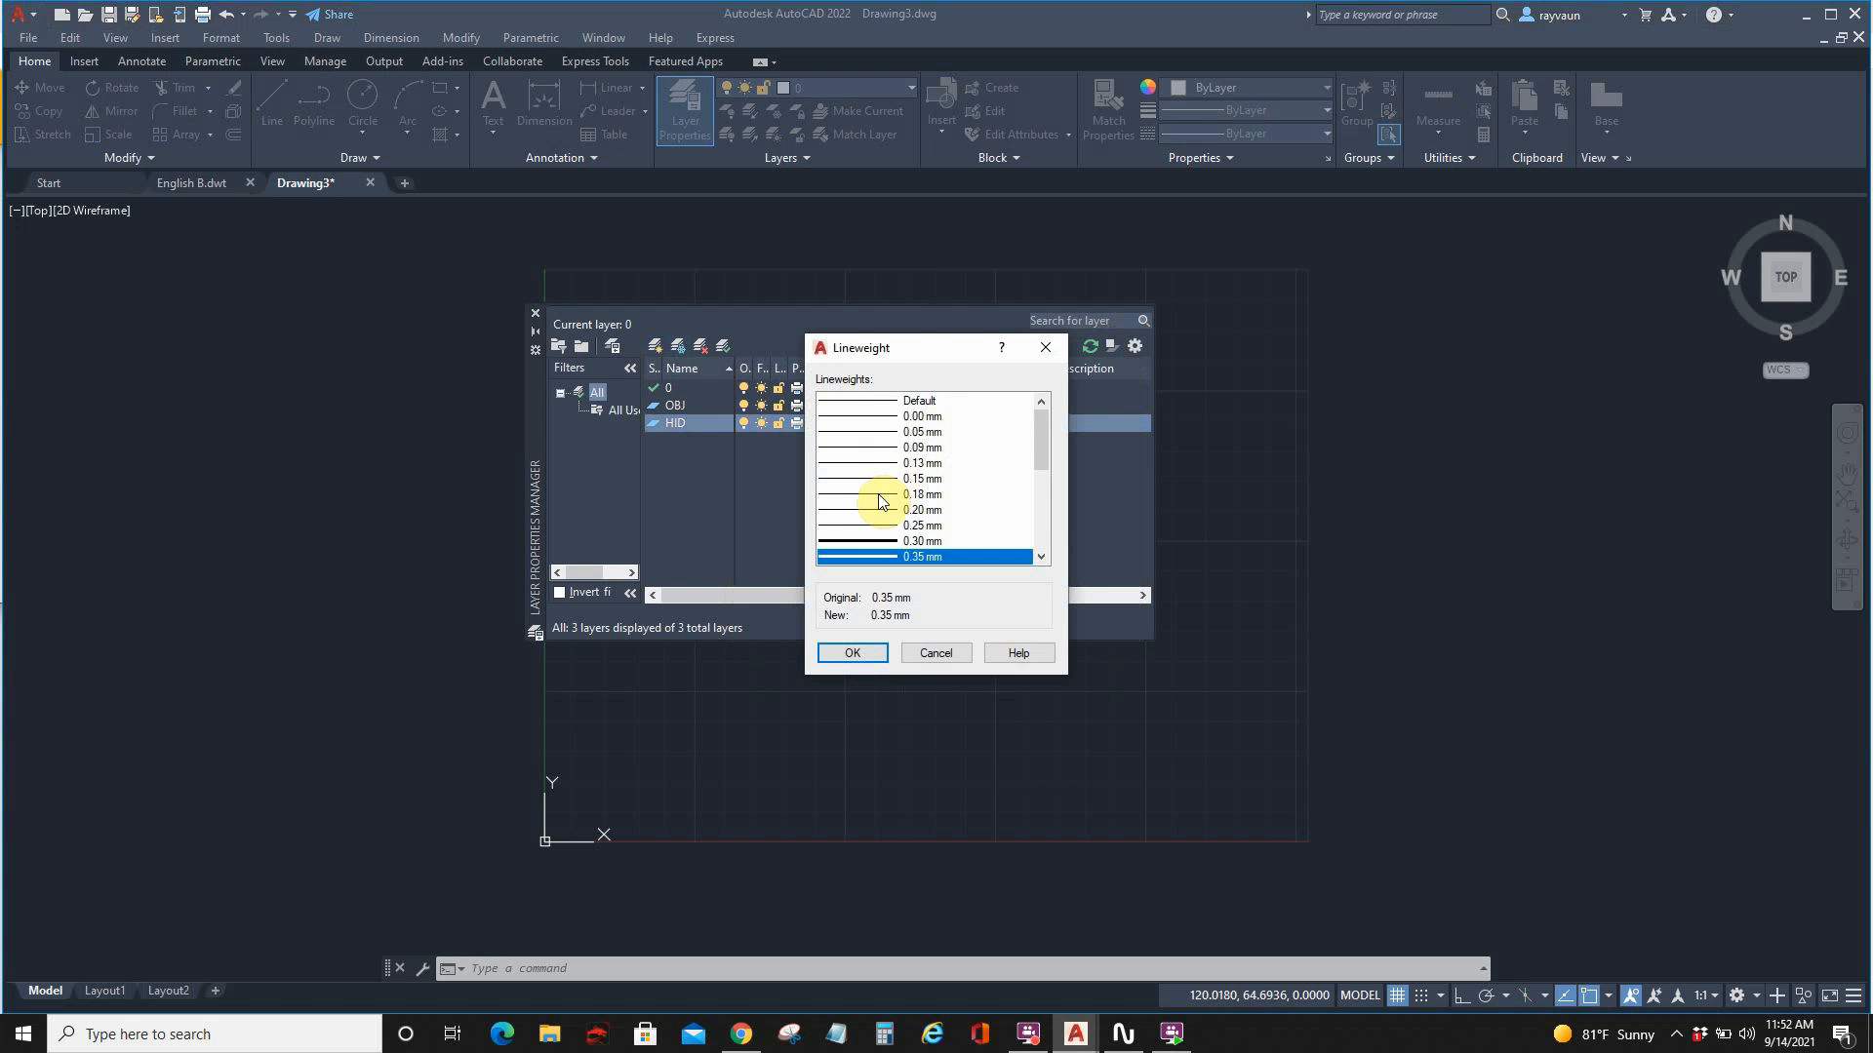
{"action": "left_click", "coordinate": [878, 526]}
{"action": "left_click", "coordinate": [858, 651]}
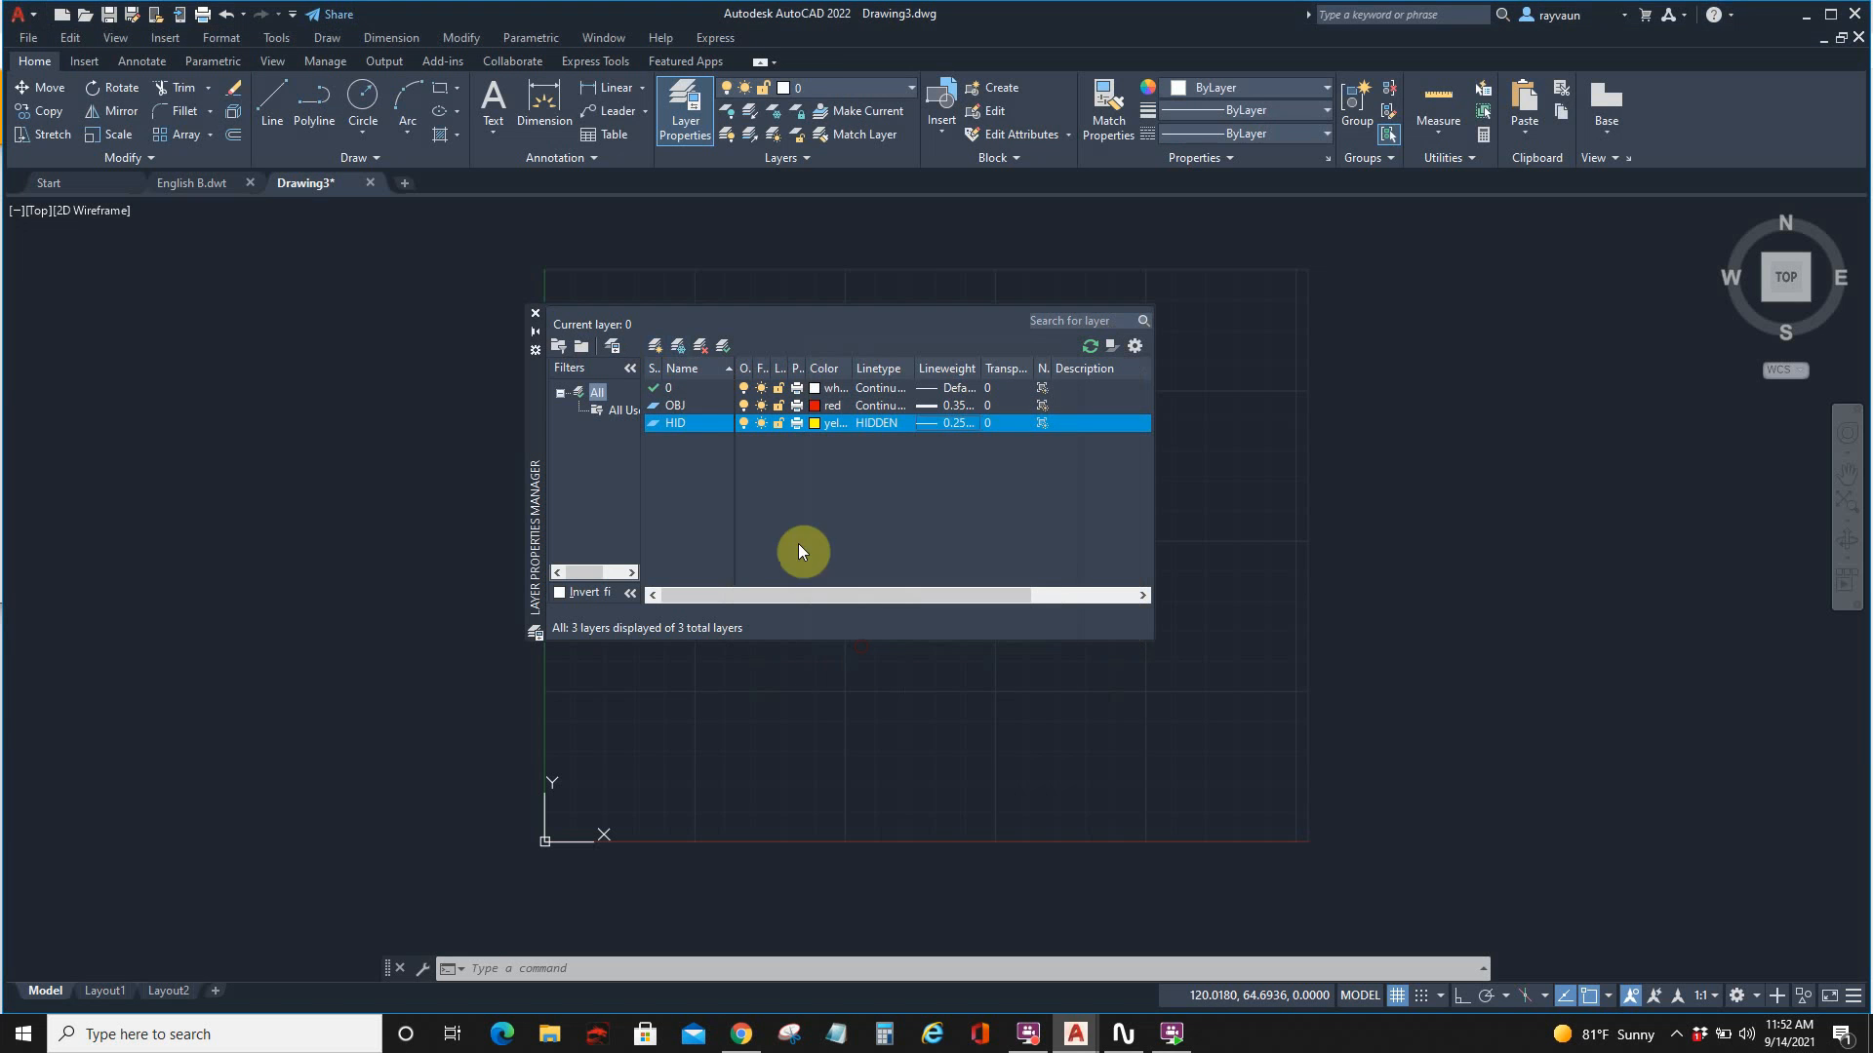
Step: Create a new layer named CEN and set its color to green
{"action": "left_click", "coordinate": [656, 345]}
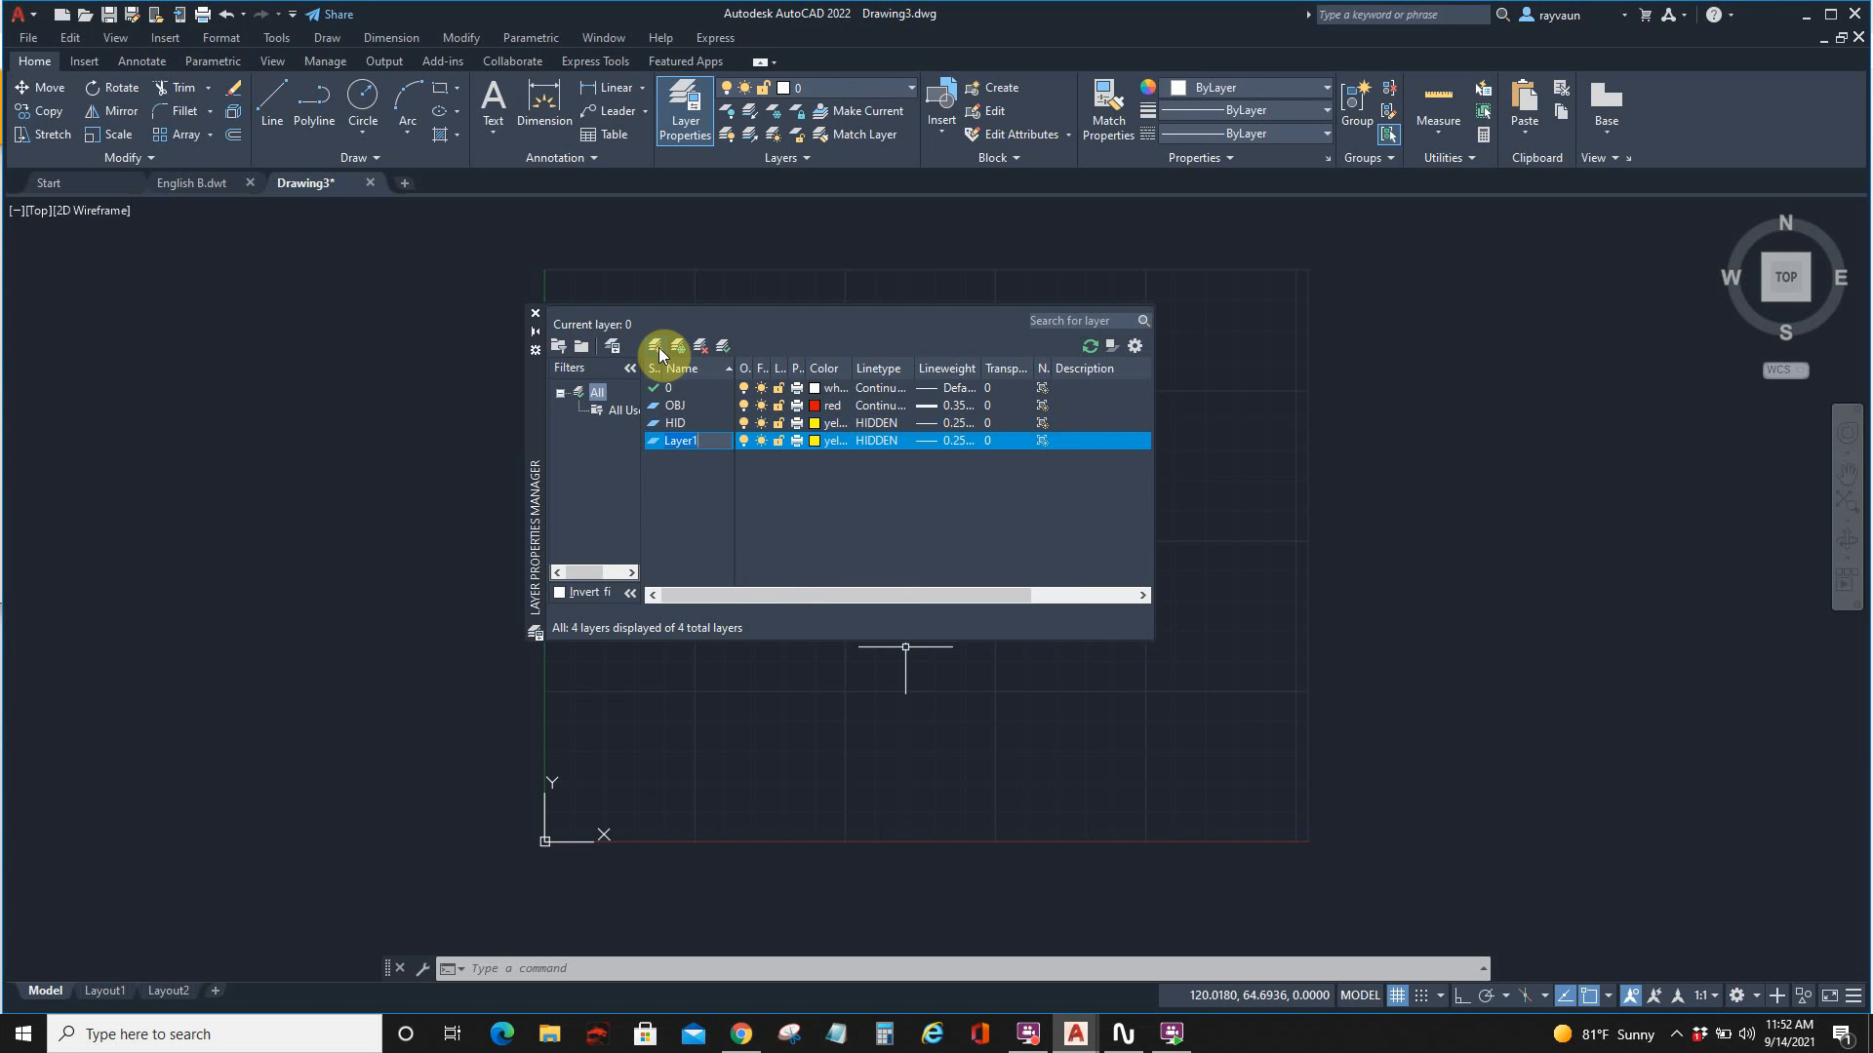
{"action": "type", "text": "CEN"}
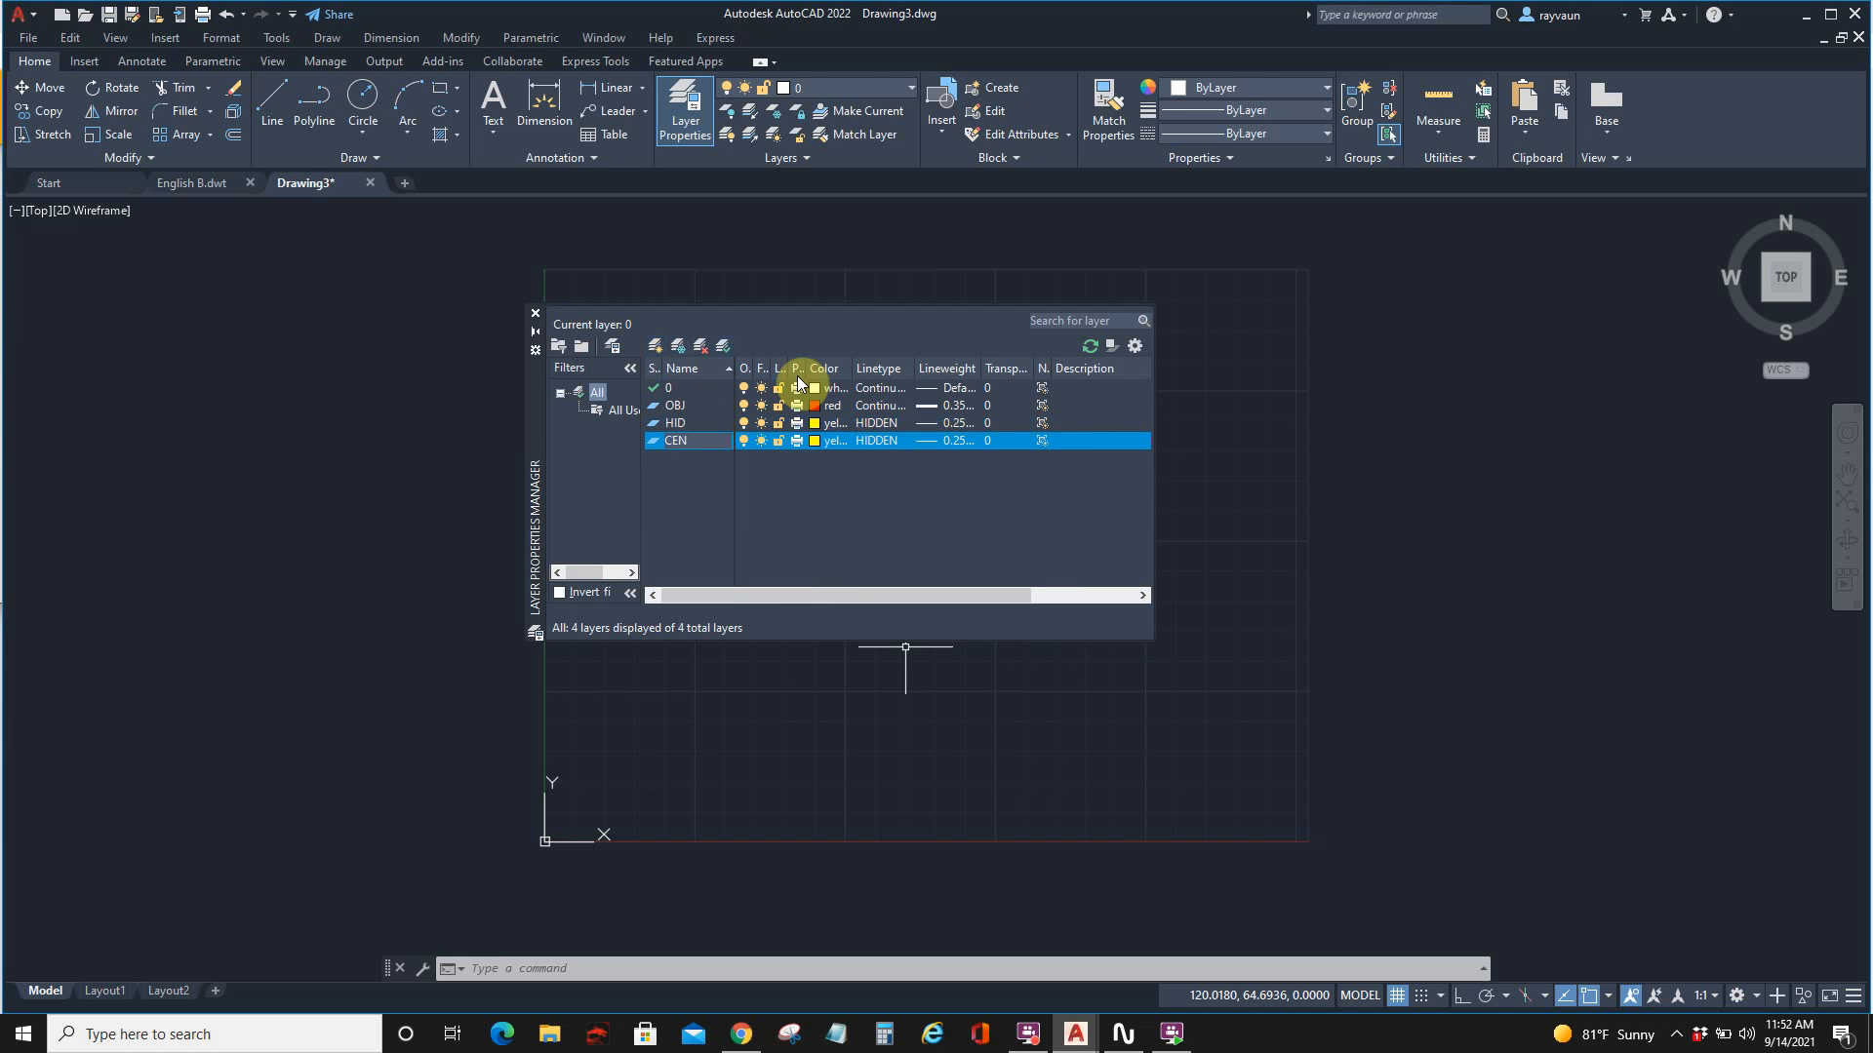
{"action": "left_click", "coordinate": [816, 441]}
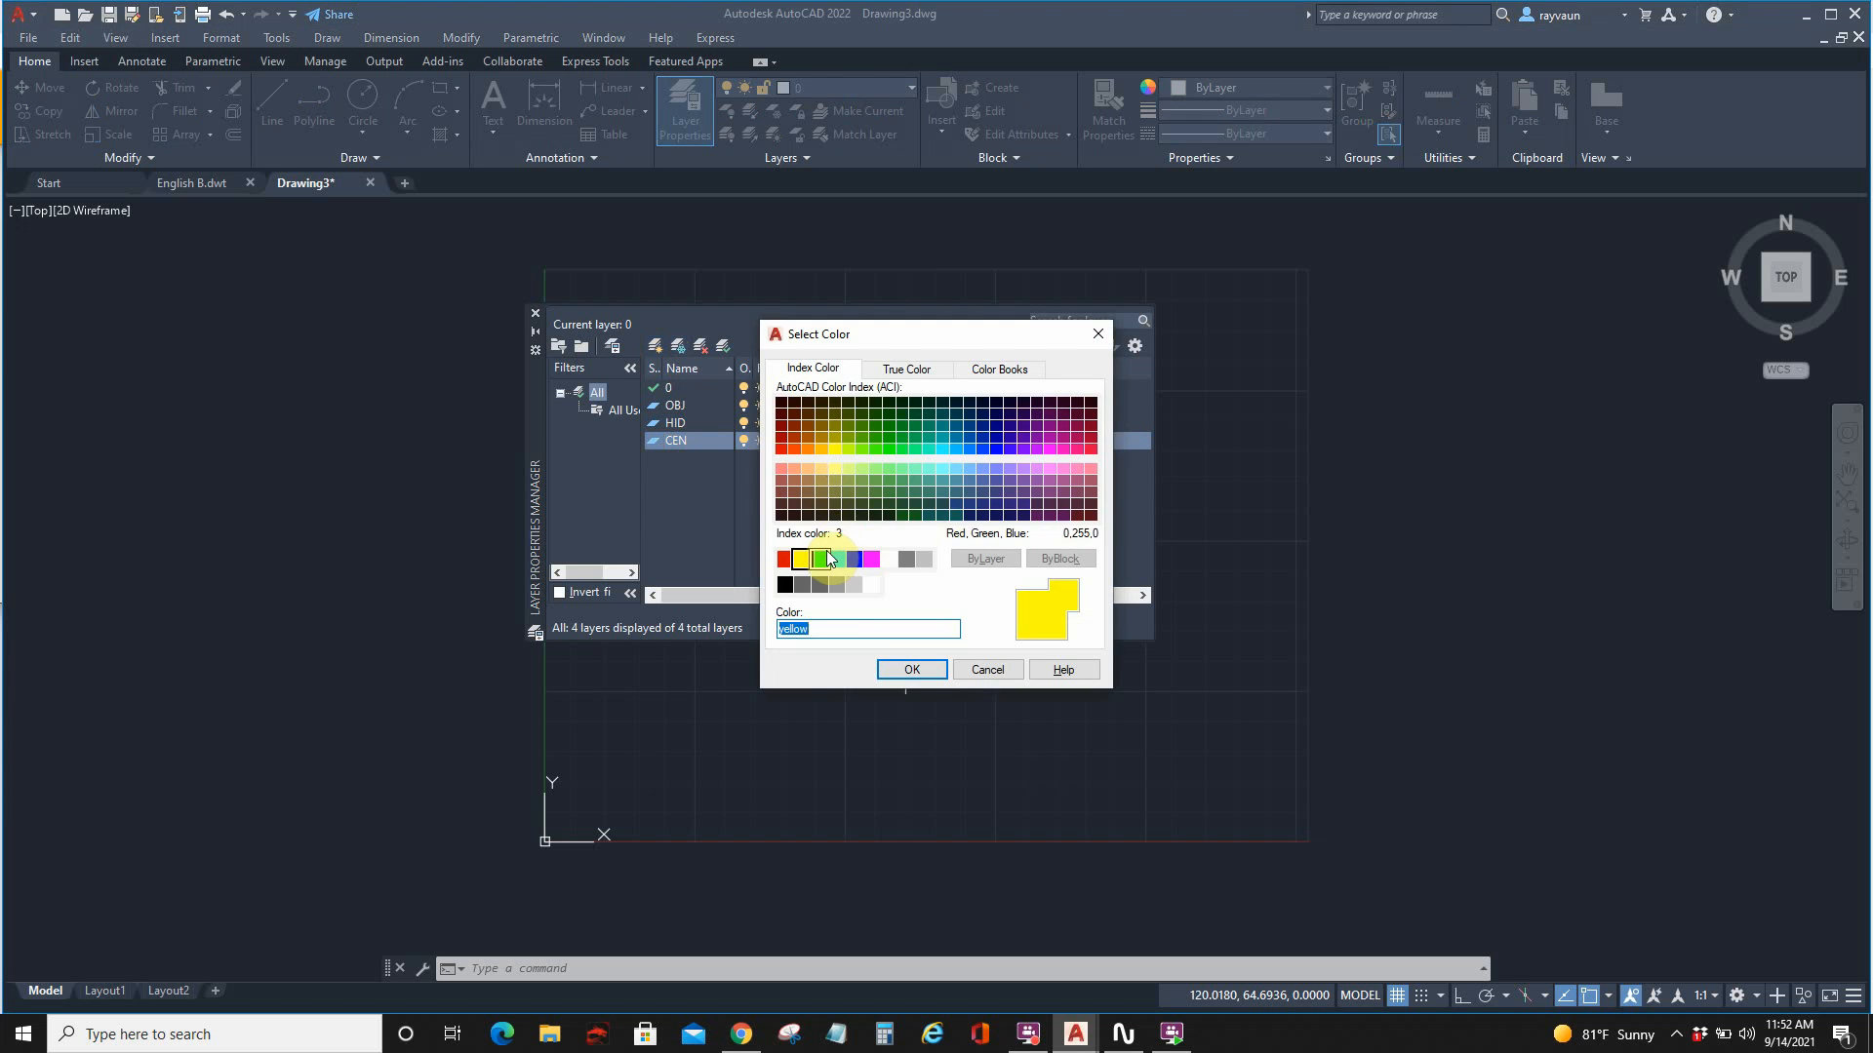
{"action": "left_click", "coordinate": [823, 556]}
{"action": "left_click", "coordinate": [911, 669]}
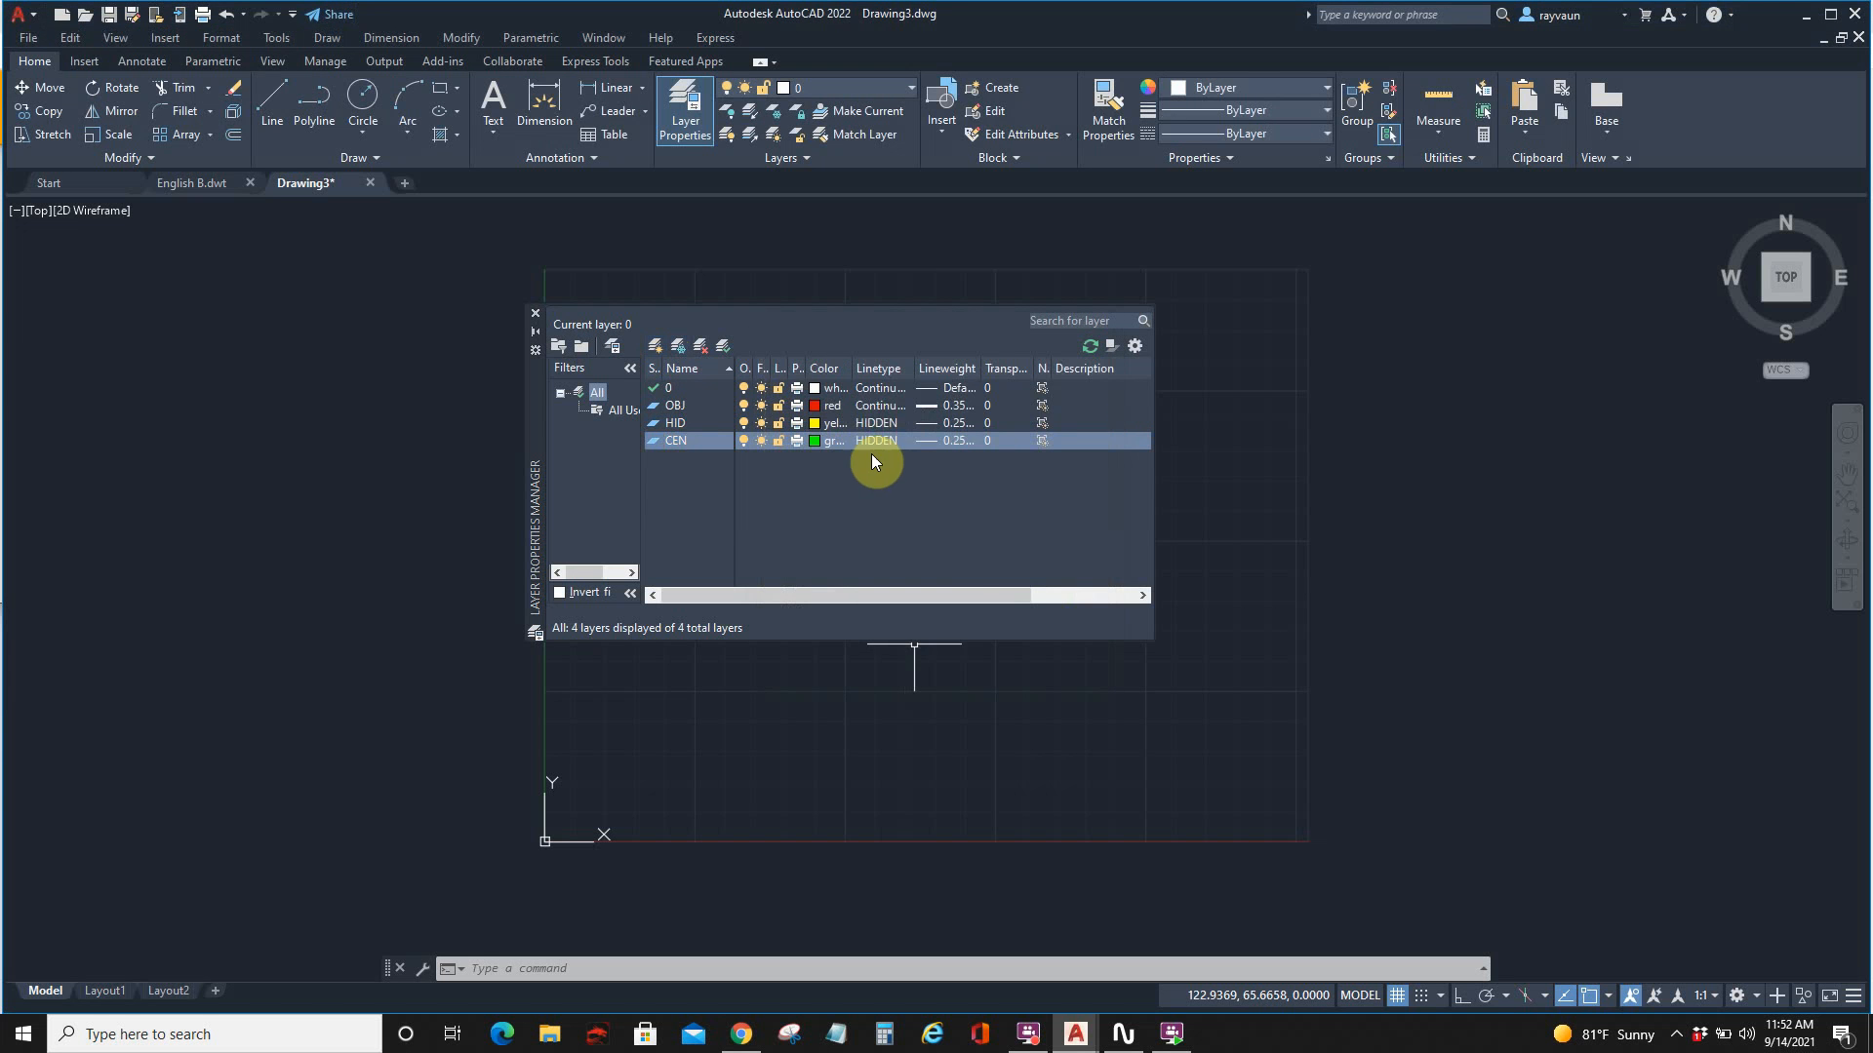
Step: Assign the CENTER linetype to the CEN layer
{"action": "left_click", "coordinate": [869, 441]}
{"action": "scroll", "coordinate": [872, 534], "scroll_direction": "up", "scroll_amount": 5}
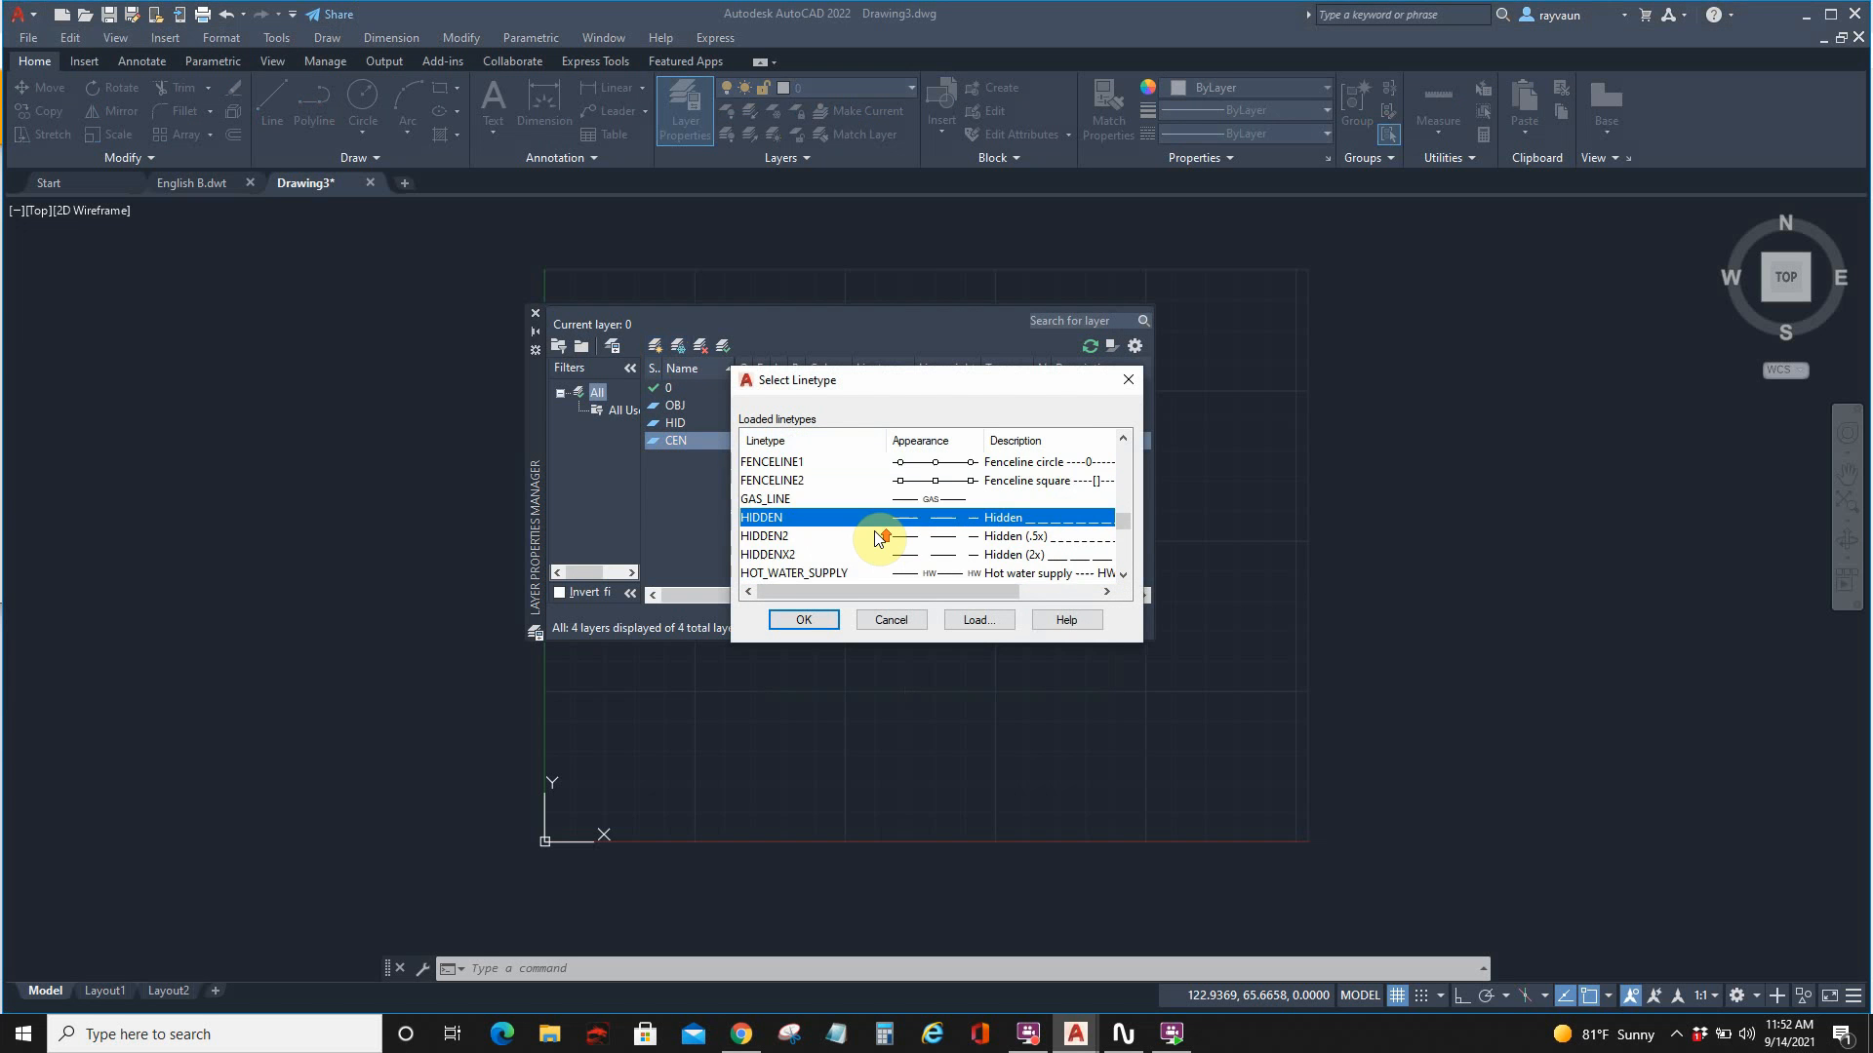
{"action": "scroll", "coordinate": [871, 535], "scroll_direction": "up", "scroll_amount": 1}
{"action": "left_click", "coordinate": [778, 498]}
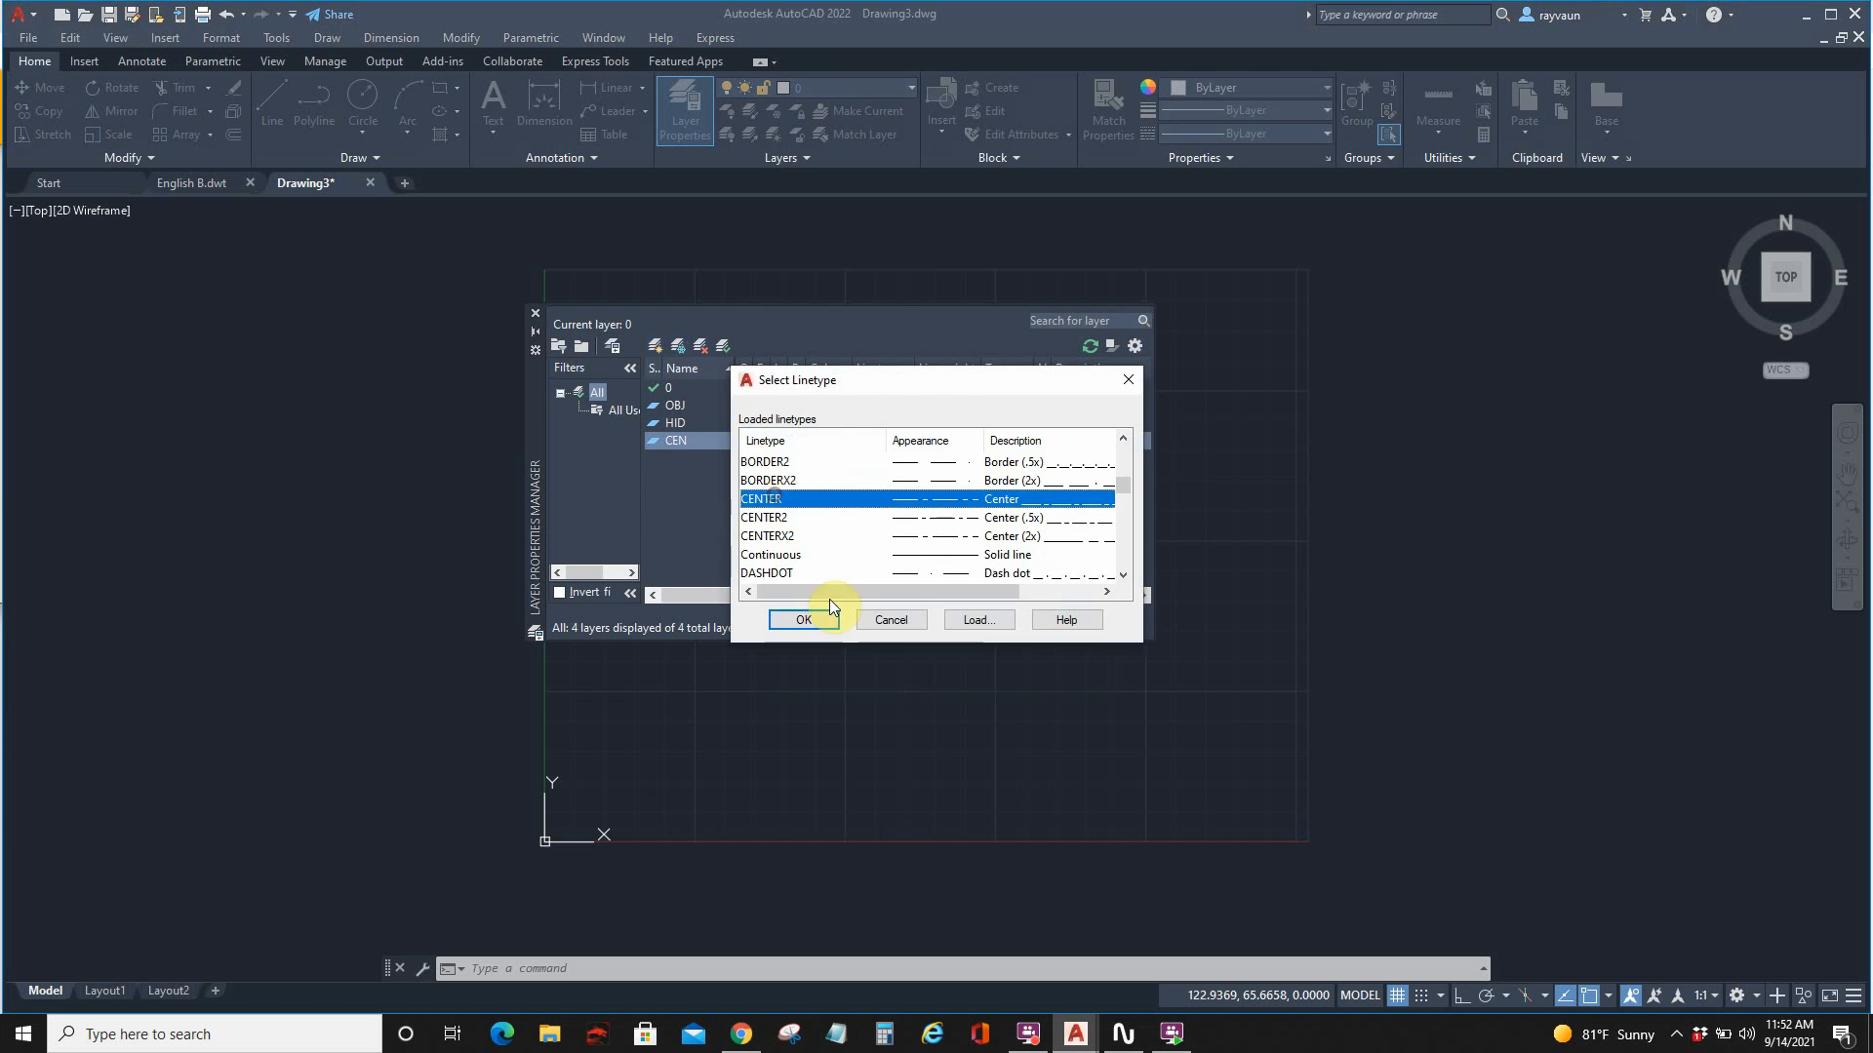
{"action": "left_click", "coordinate": [825, 618]}
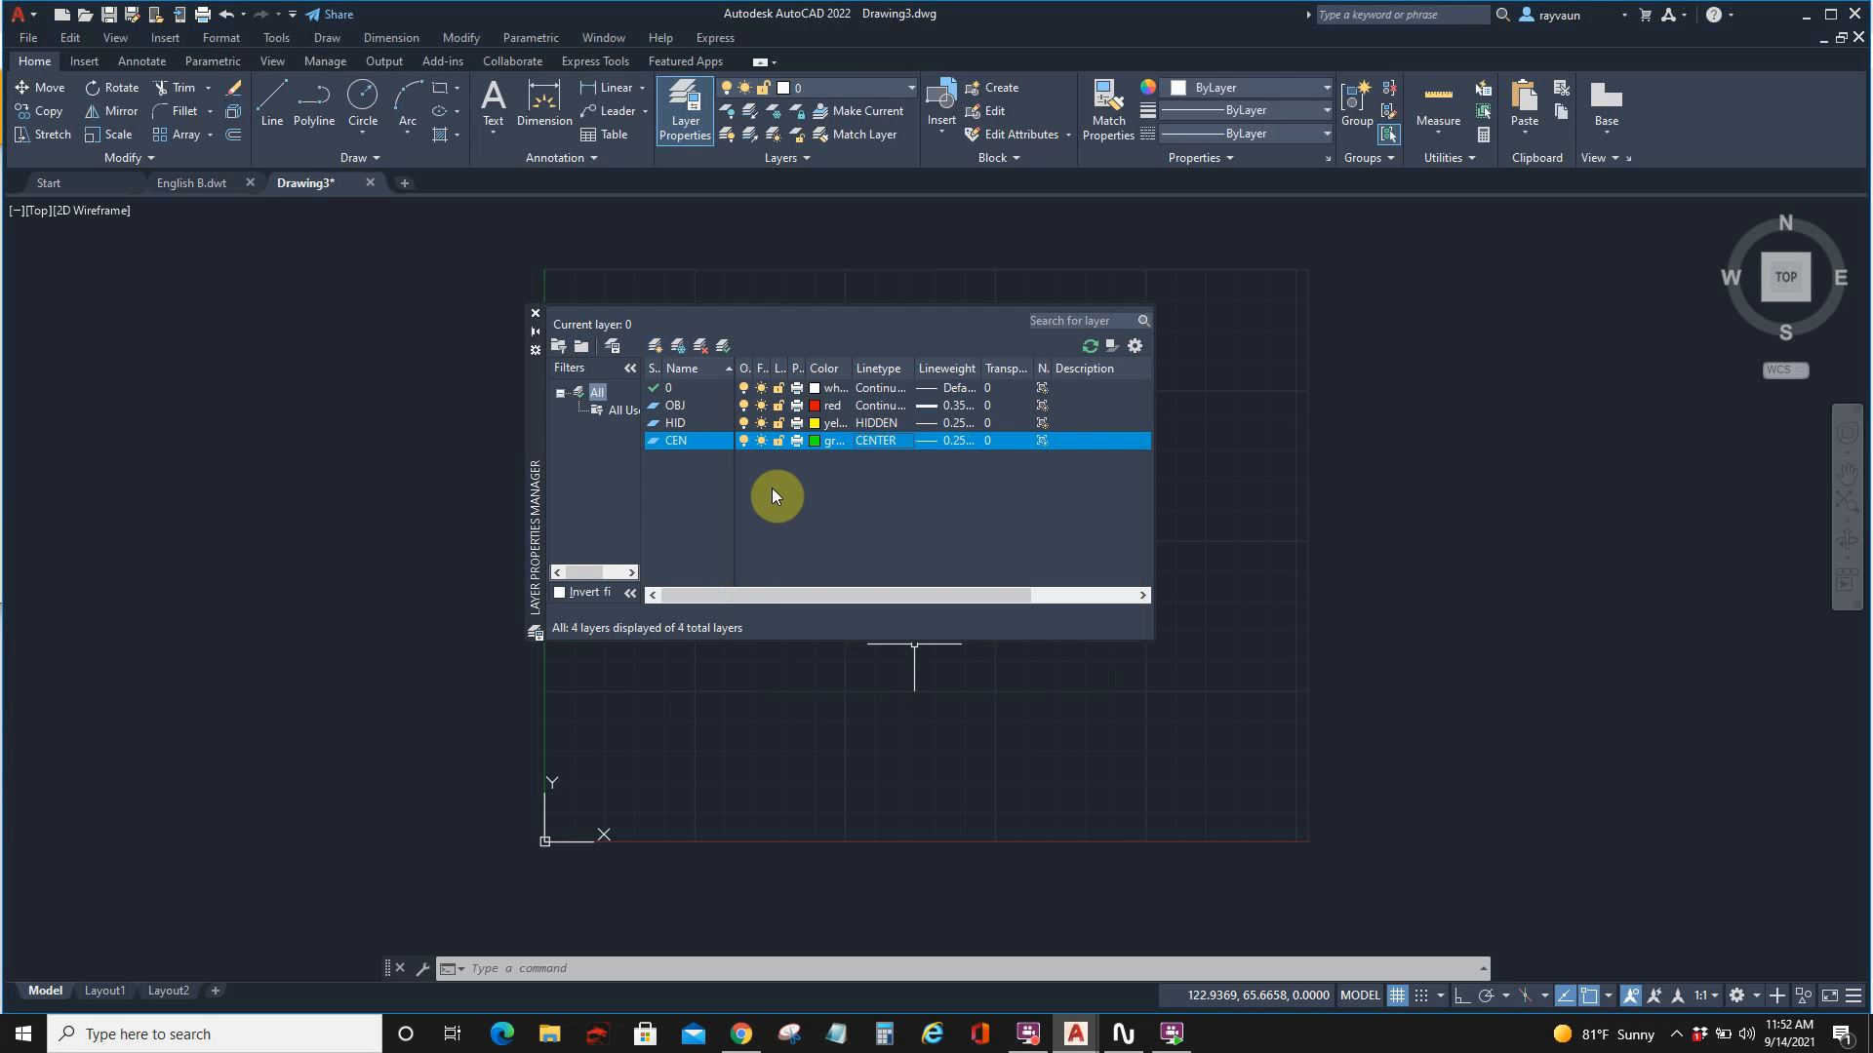
Step: Create a new layer named BOR and set its color to magenta
{"action": "left_click", "coordinate": [656, 346]}
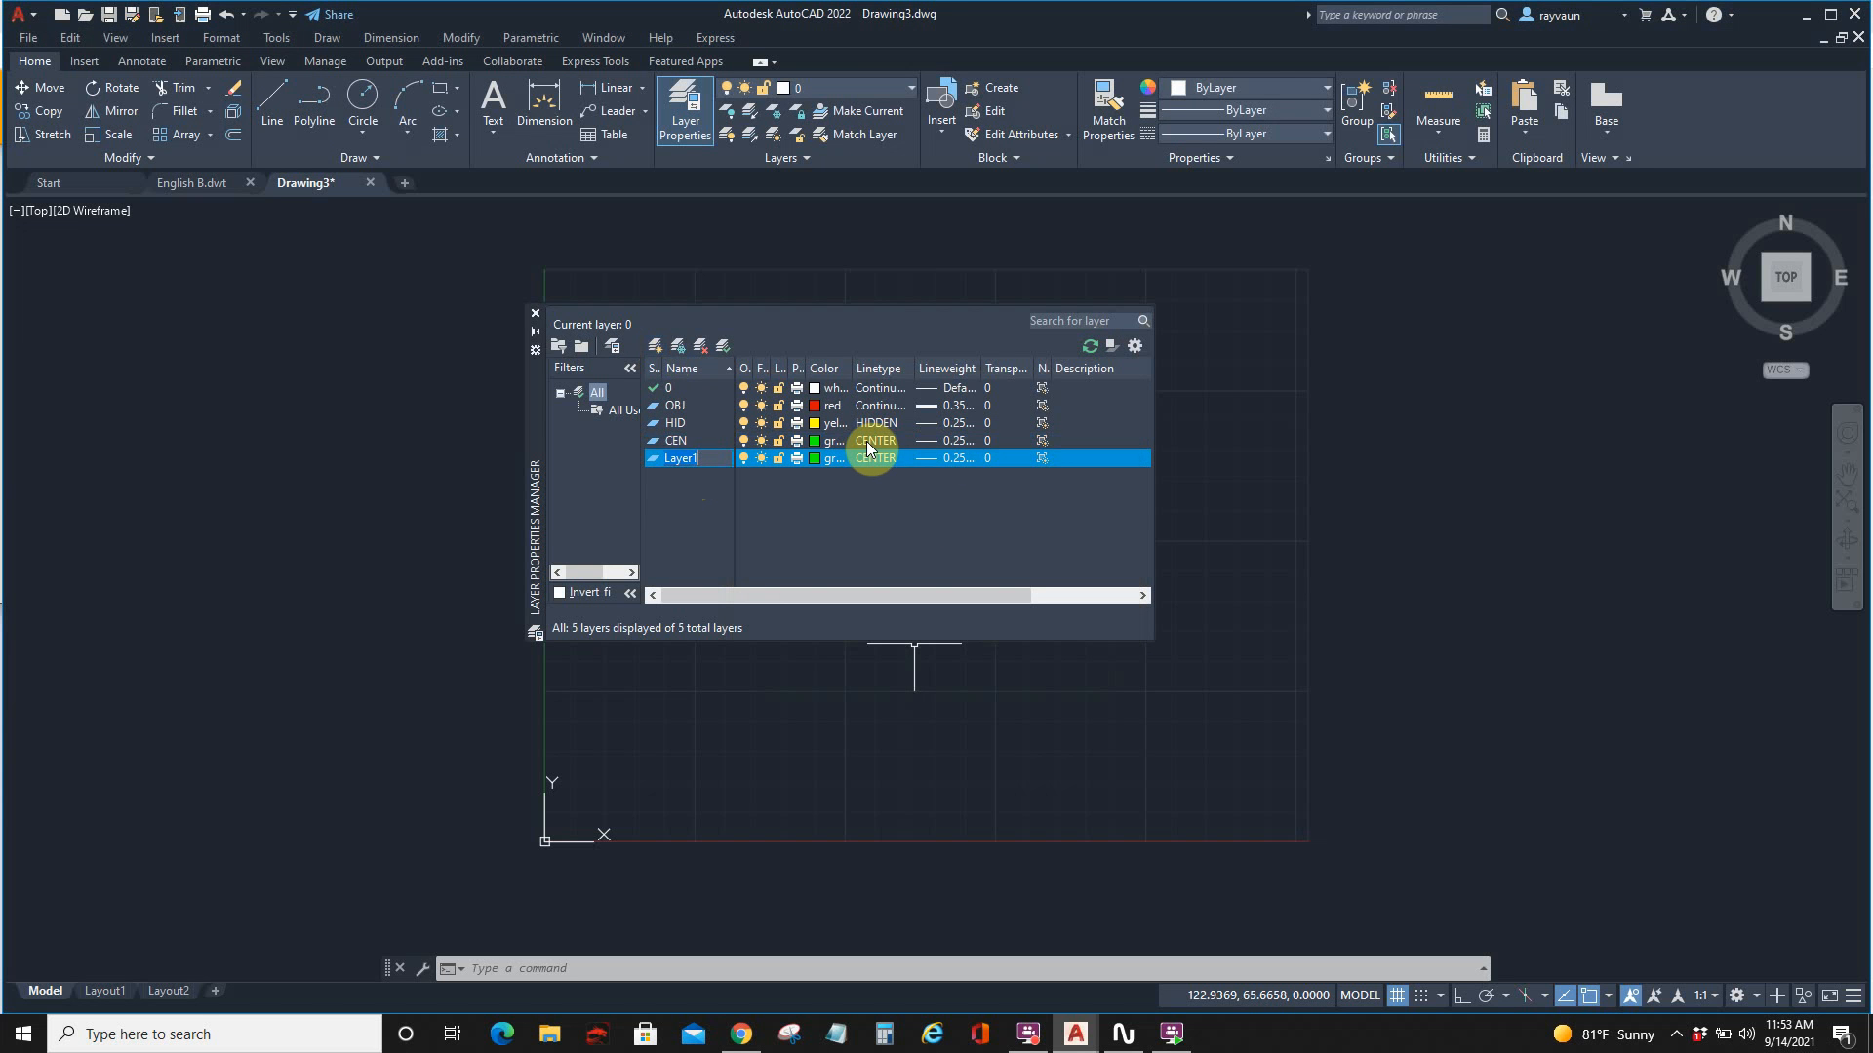
{"action": "type", "text": "BOR"}
{"action": "left_click", "coordinate": [817, 457]}
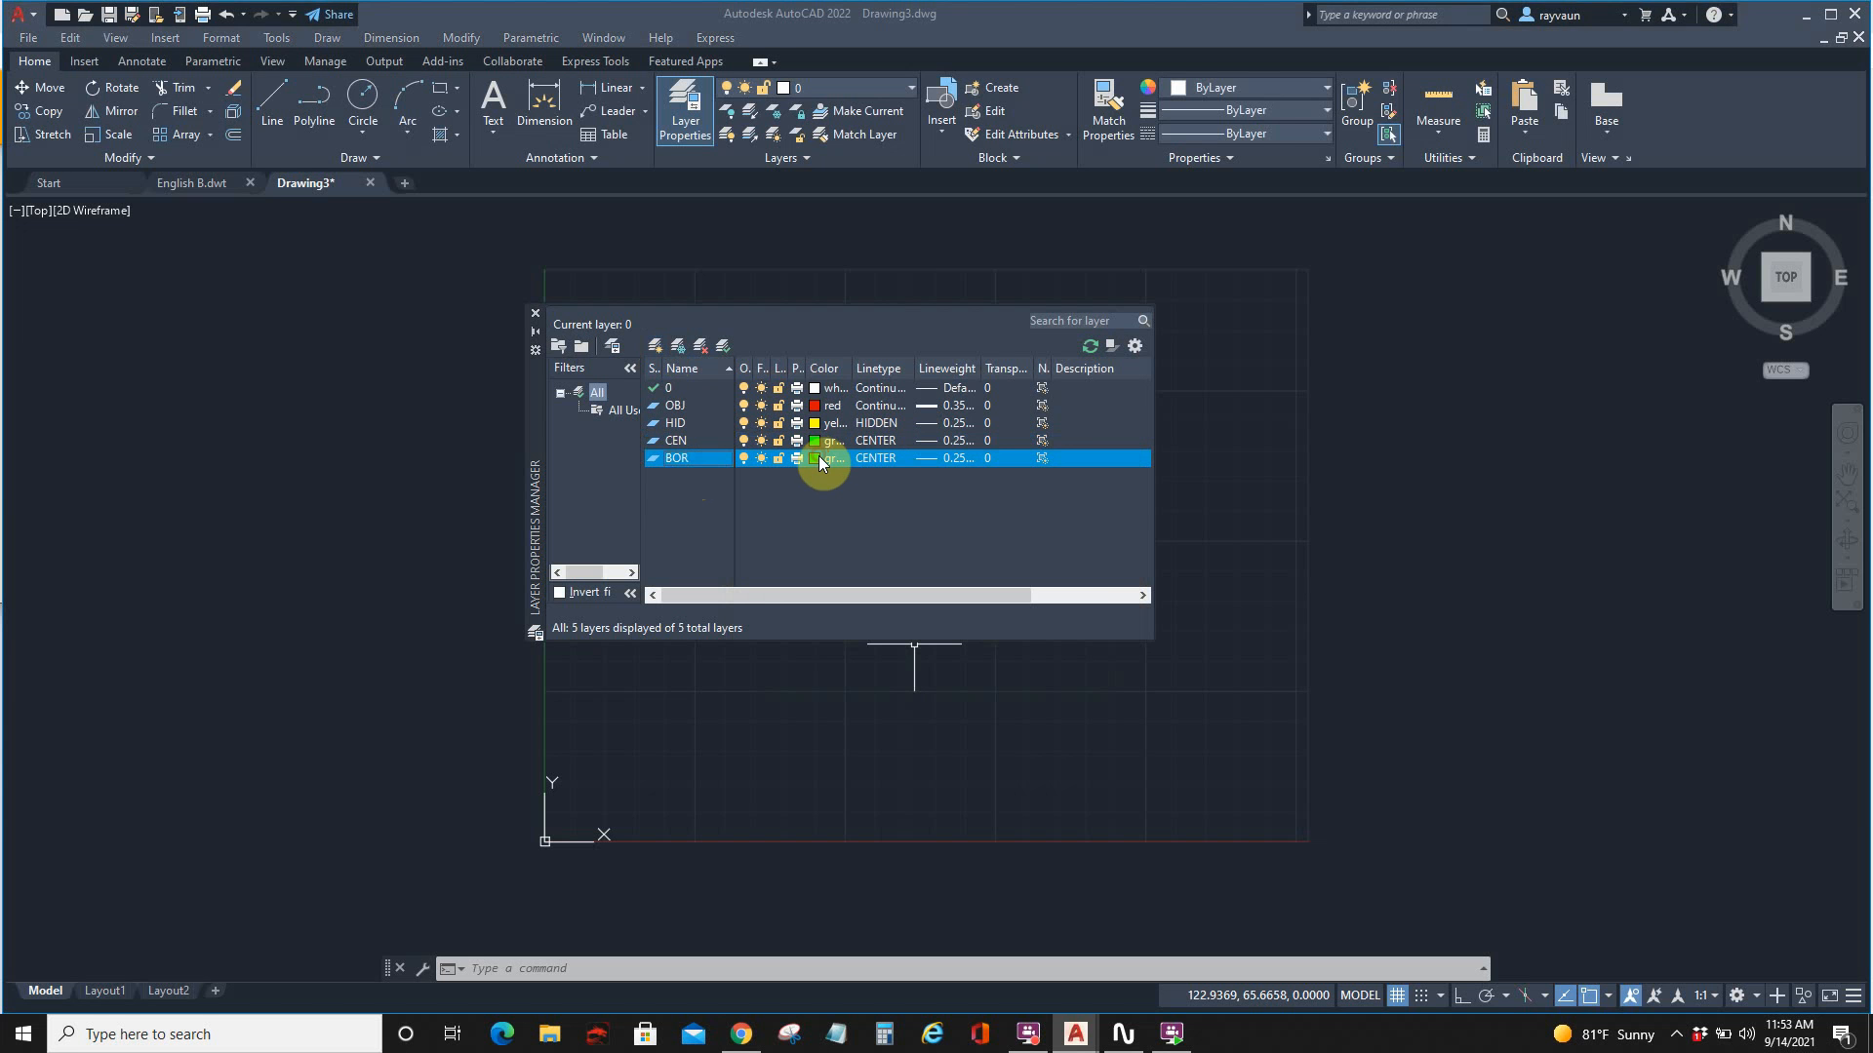
{"action": "left_click", "coordinate": [870, 560]}
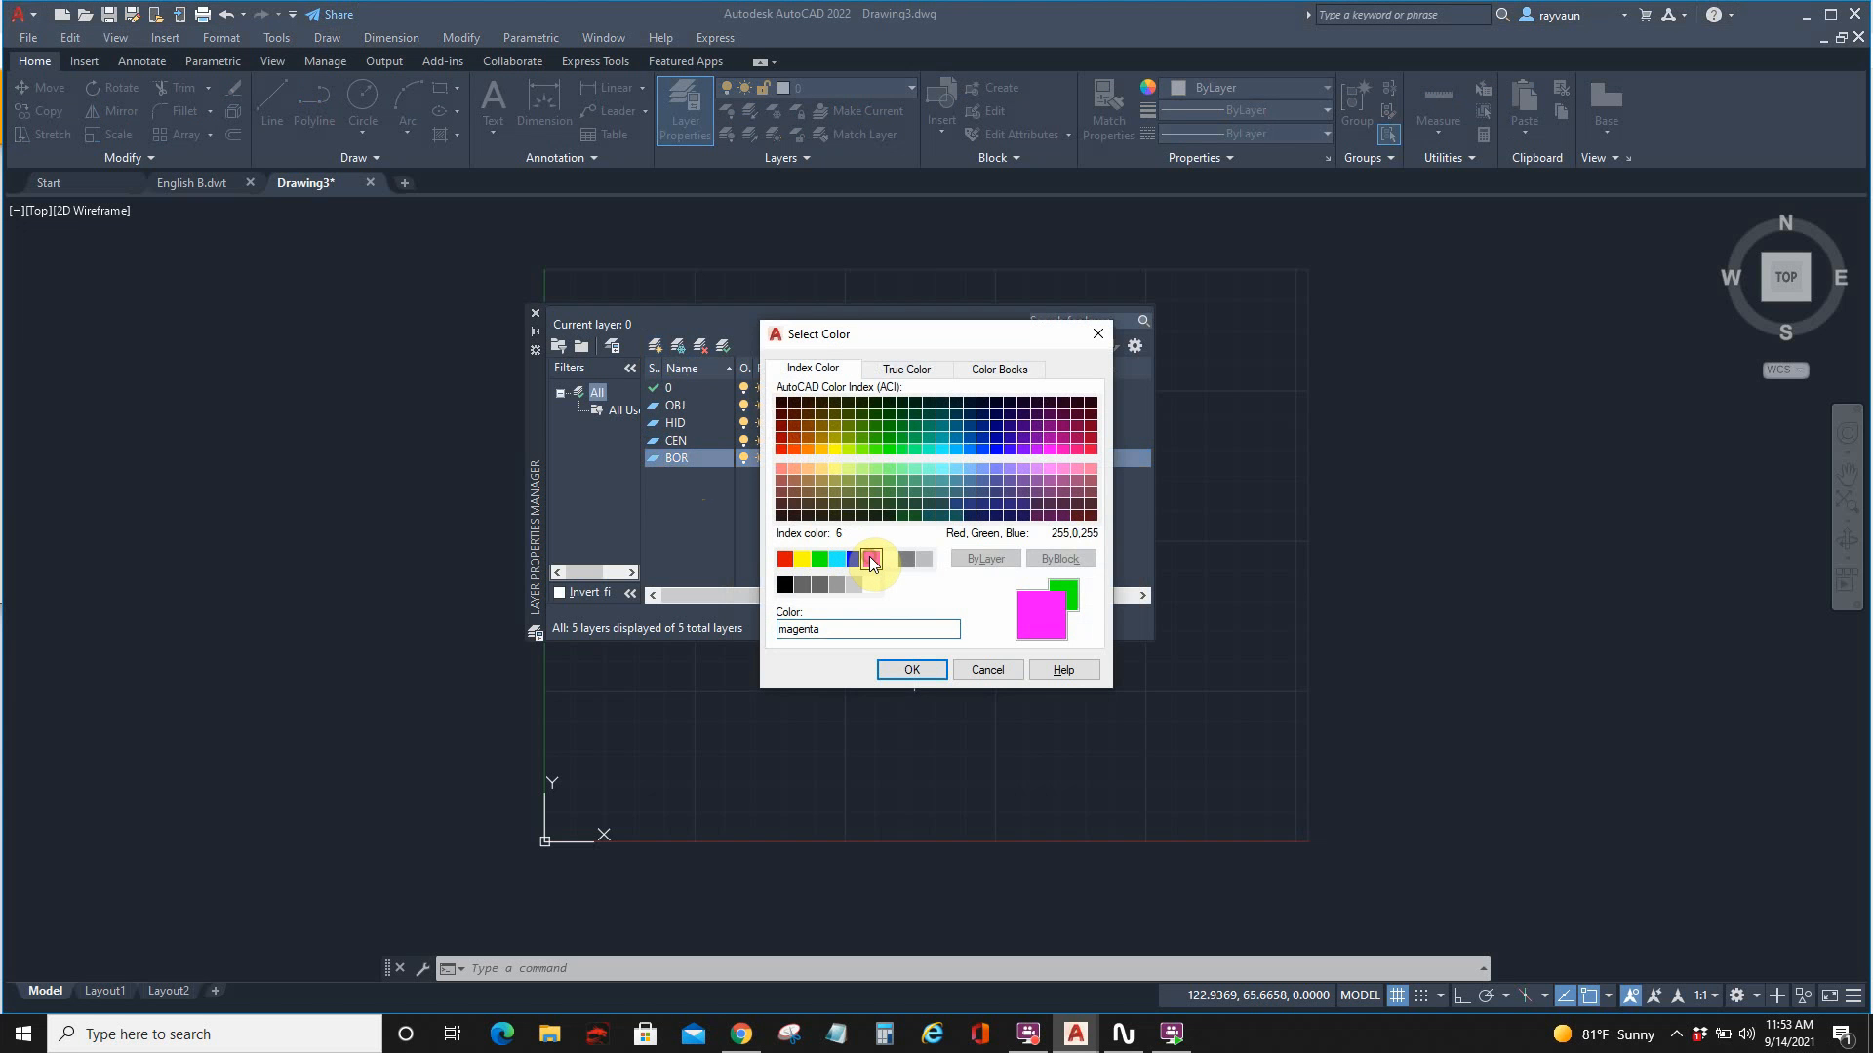
{"action": "left_click", "coordinate": [899, 669]}
Step: Assign the Continuous linetype to the BOR layer and set its lineweight to 0.50 mm
{"action": "left_click", "coordinate": [872, 460]}
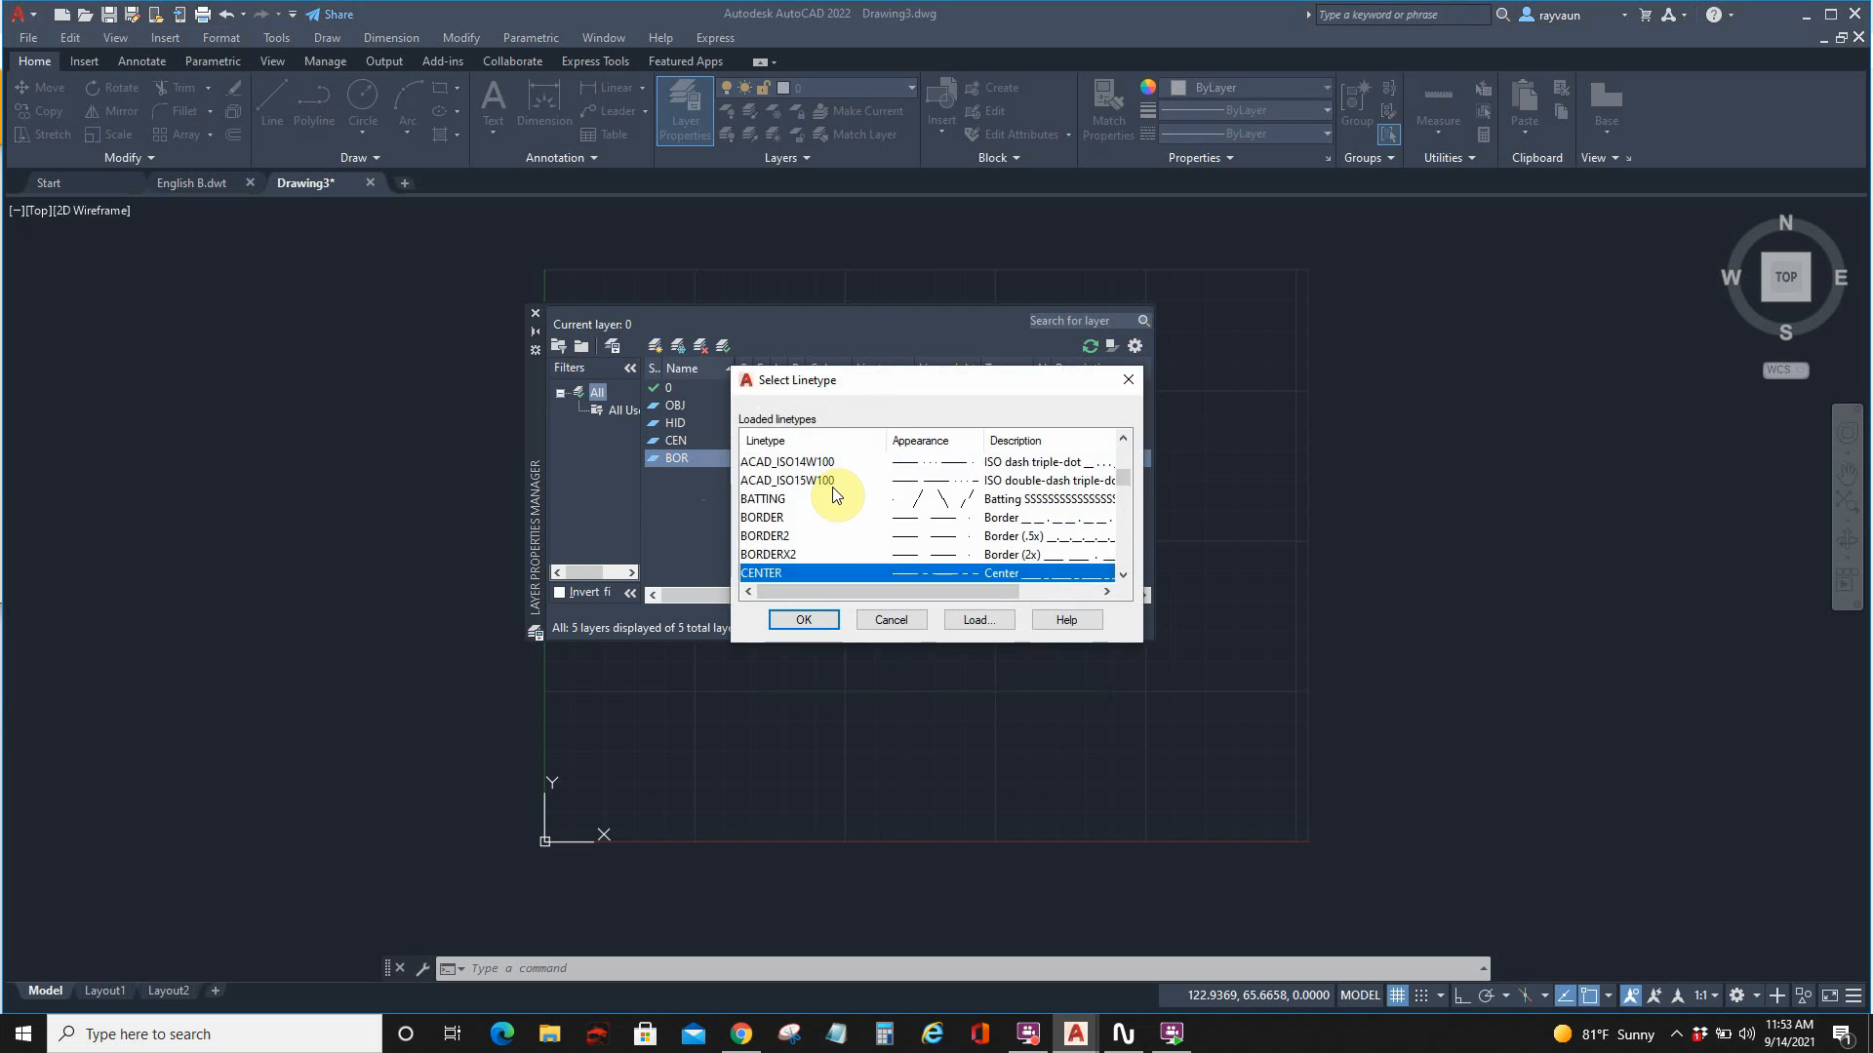
{"action": "left_click", "coordinate": [808, 517]}
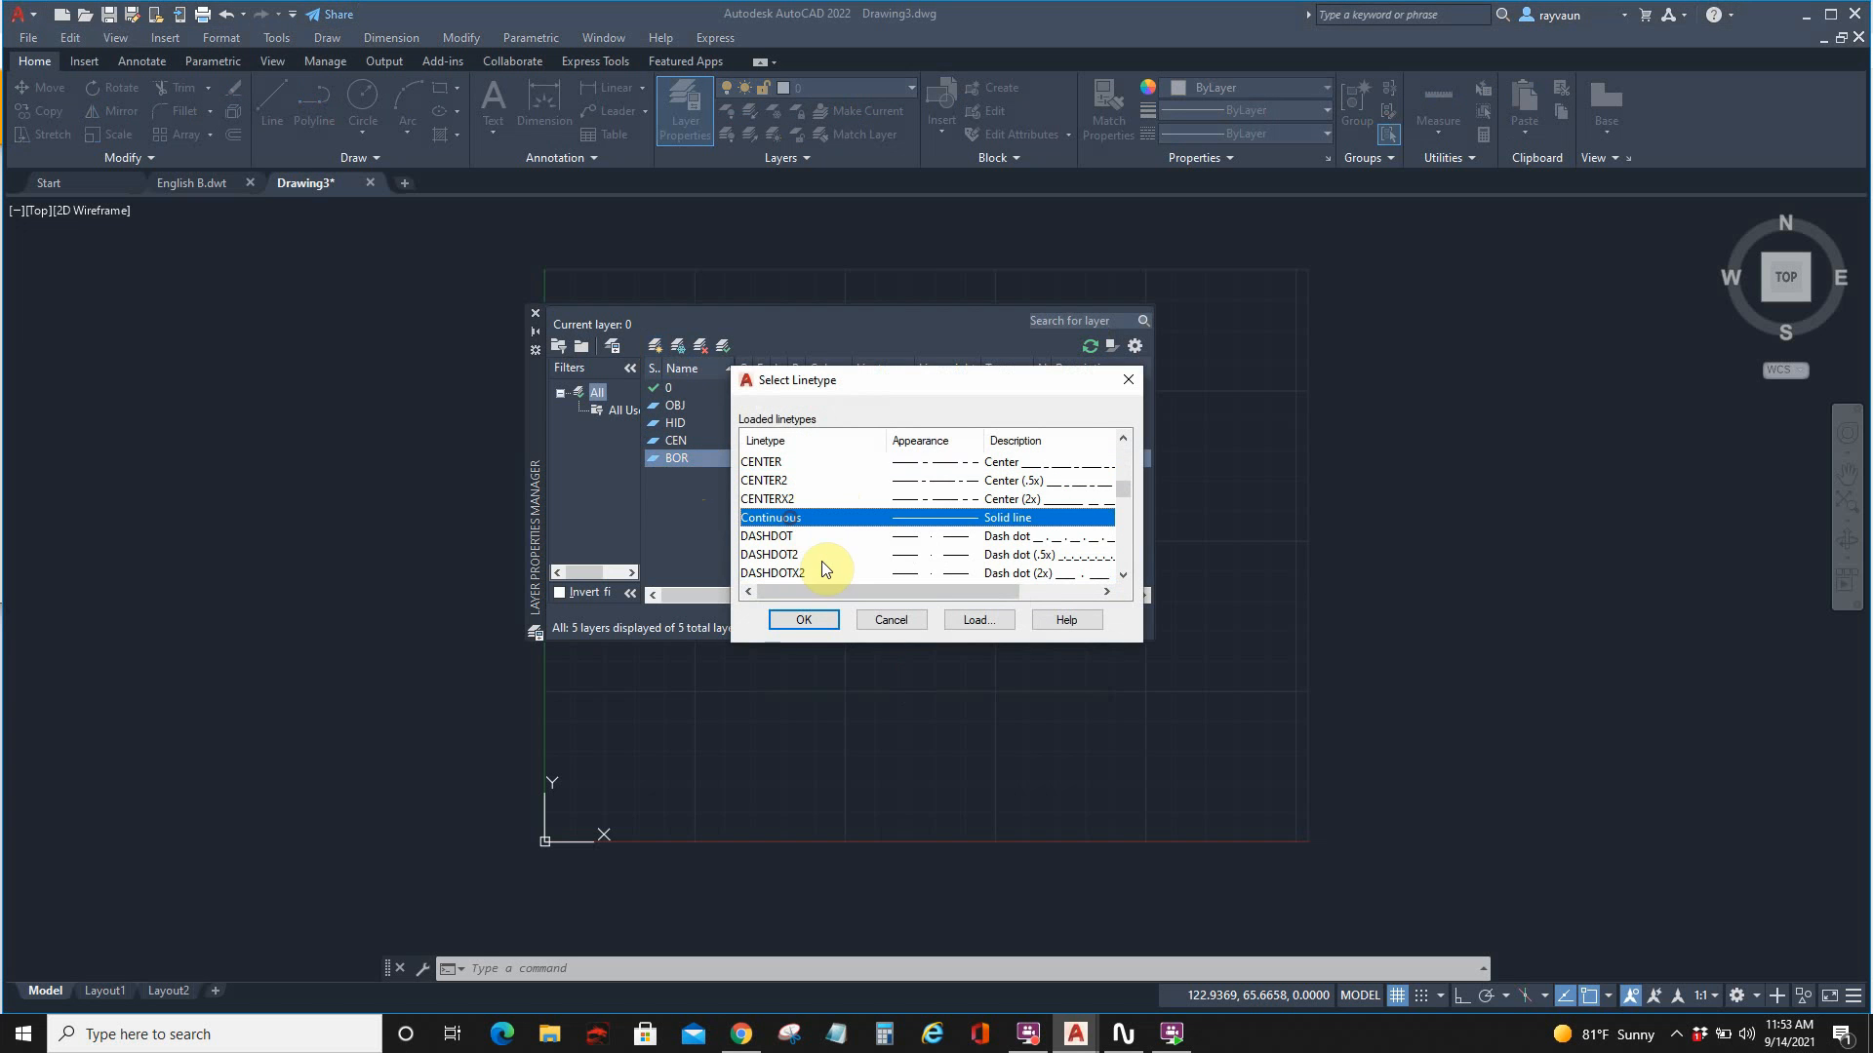
{"action": "left_click", "coordinate": [812, 619]}
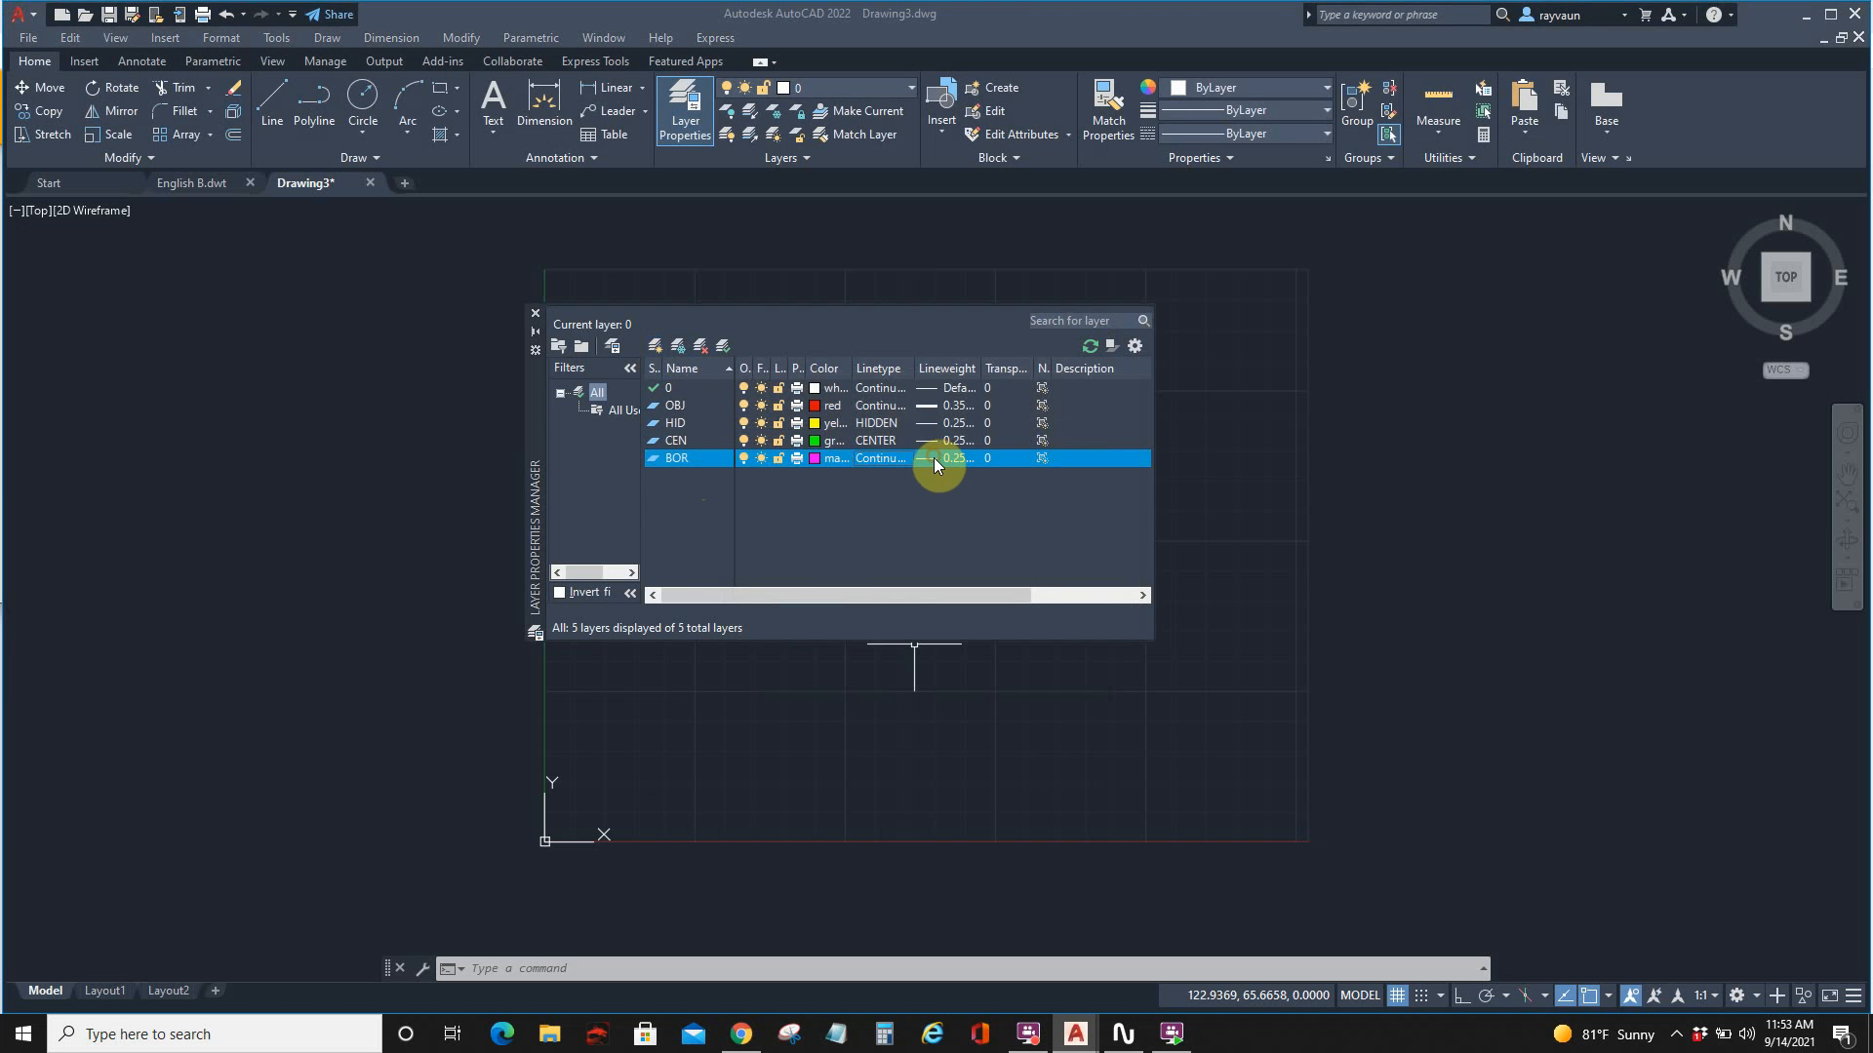
{"action": "left_click", "coordinate": [937, 458]}
{"action": "scroll", "coordinate": [897, 544], "scroll_direction": "down", "scroll_amount": 1}
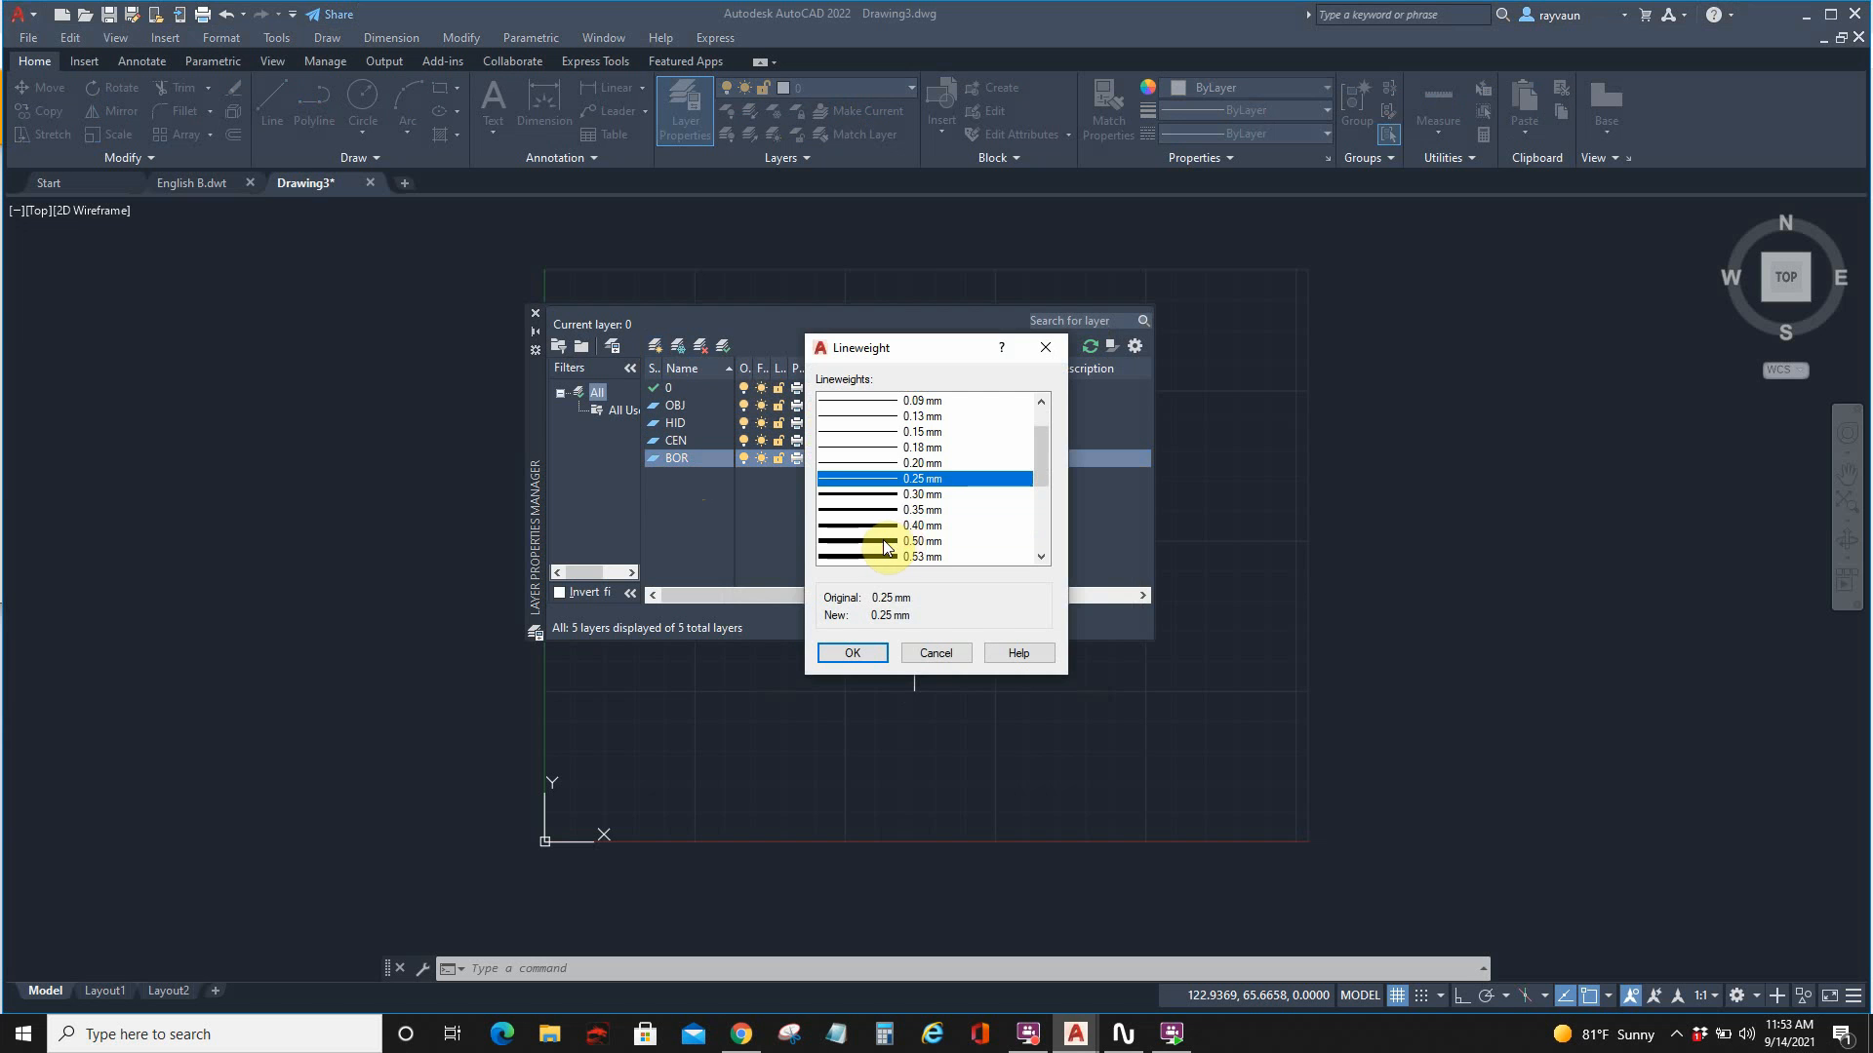
{"action": "left_click", "coordinate": [884, 541]}
{"action": "left_click", "coordinate": [868, 652]}
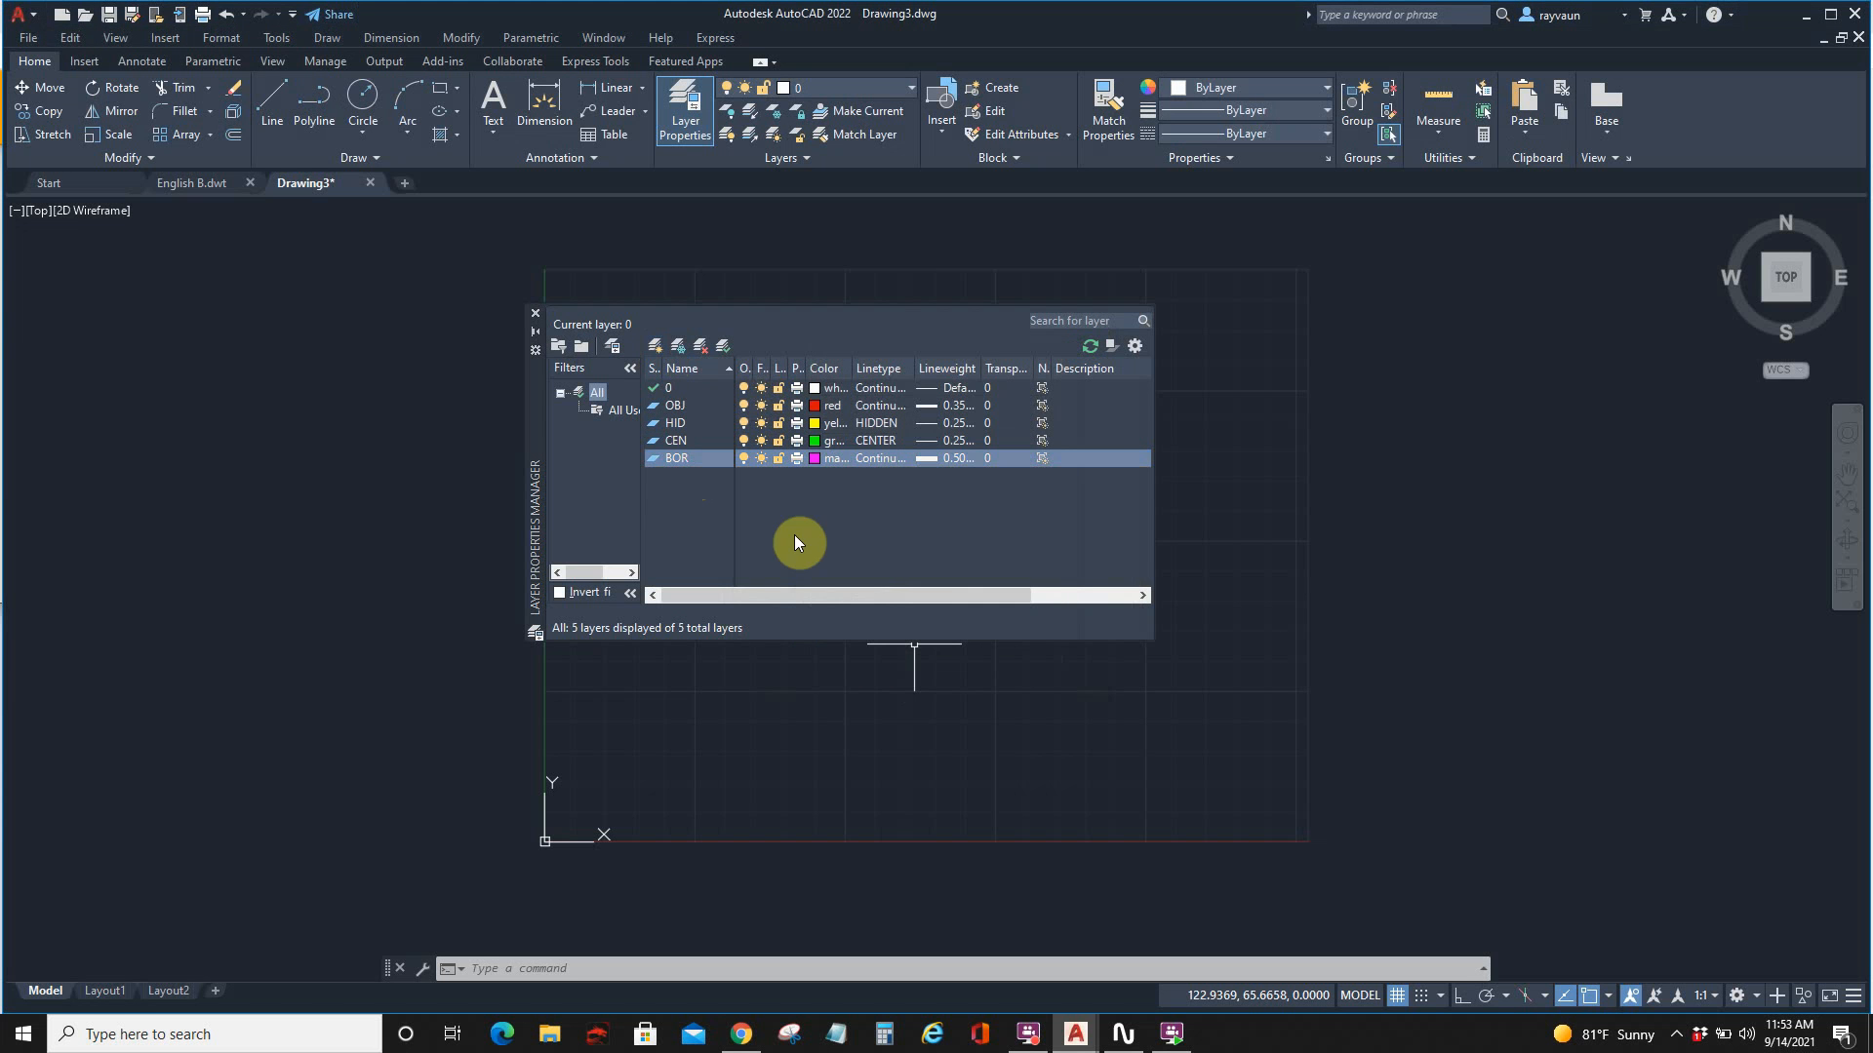
Step: Create a new layer named DIM with the color cyan and a lineweight of 0.25 mm
{"action": "left_click", "coordinate": [654, 347]}
{"action": "type", "text": "DIM"}
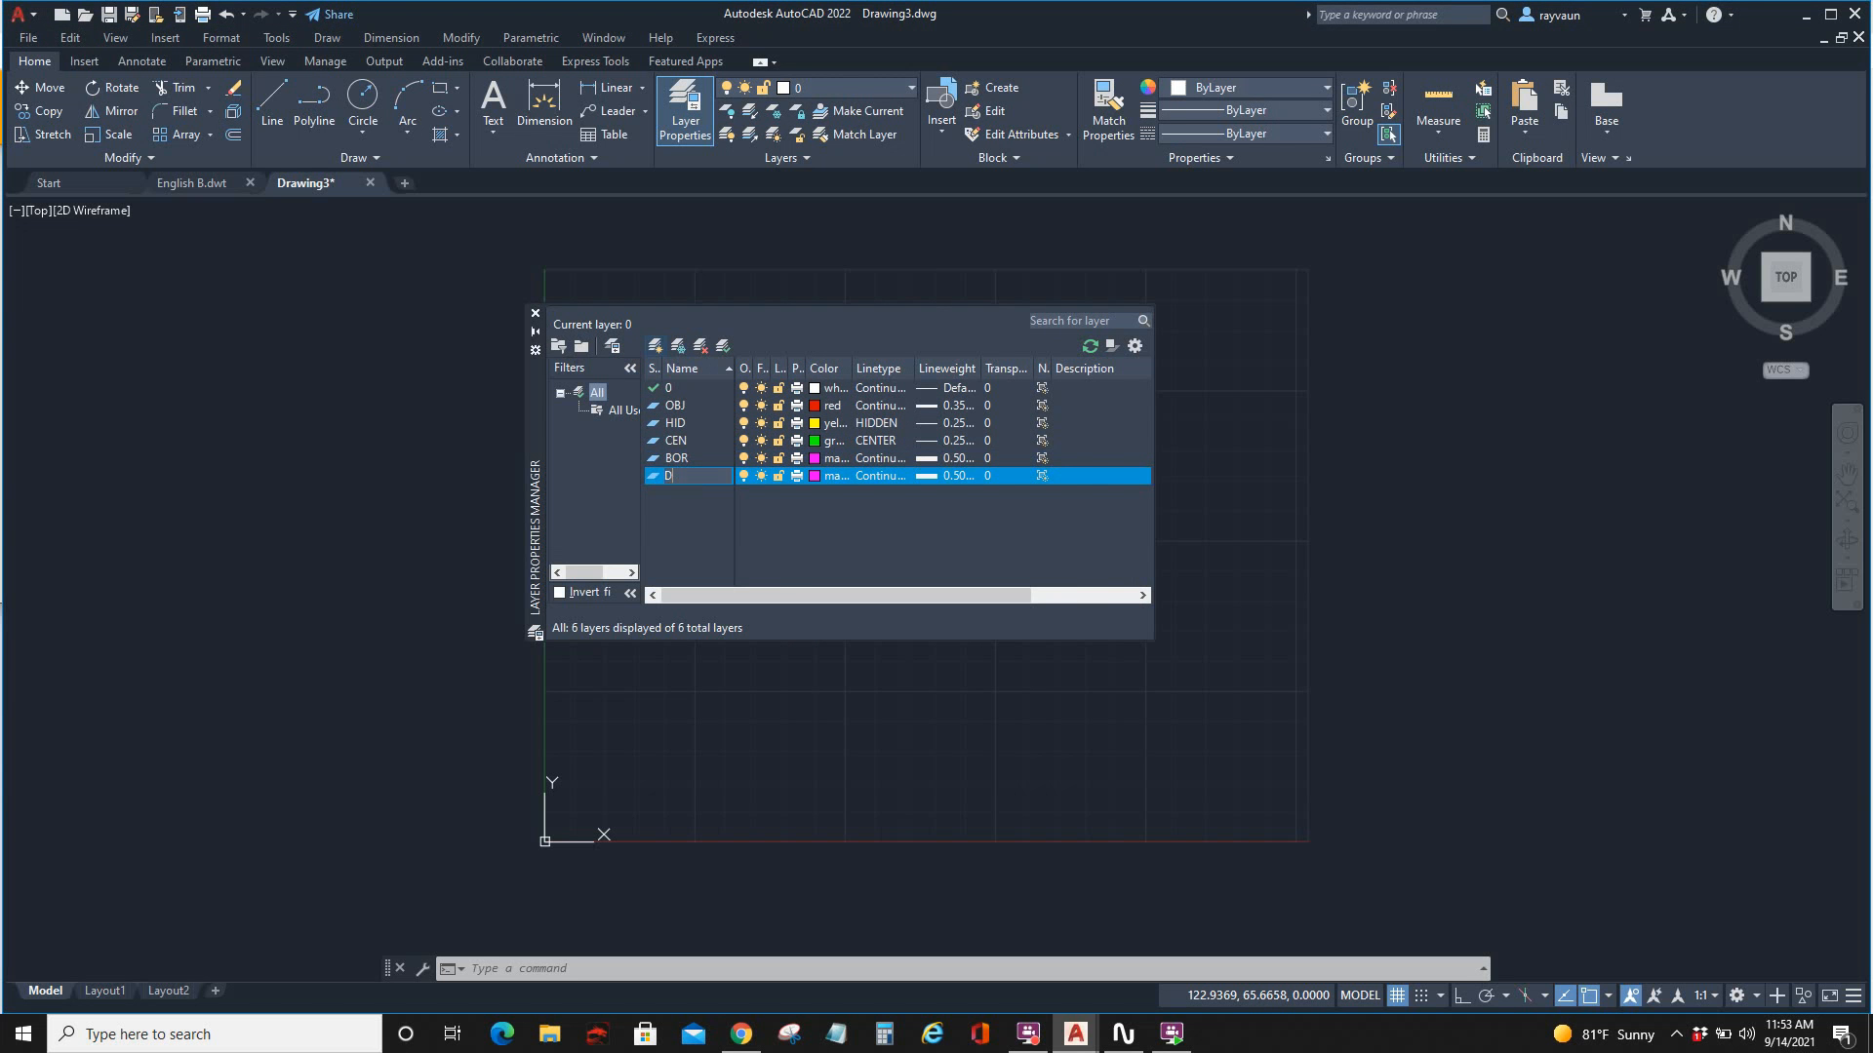
{"action": "left_click", "coordinate": [811, 476]}
{"action": "left_click", "coordinate": [838, 558]}
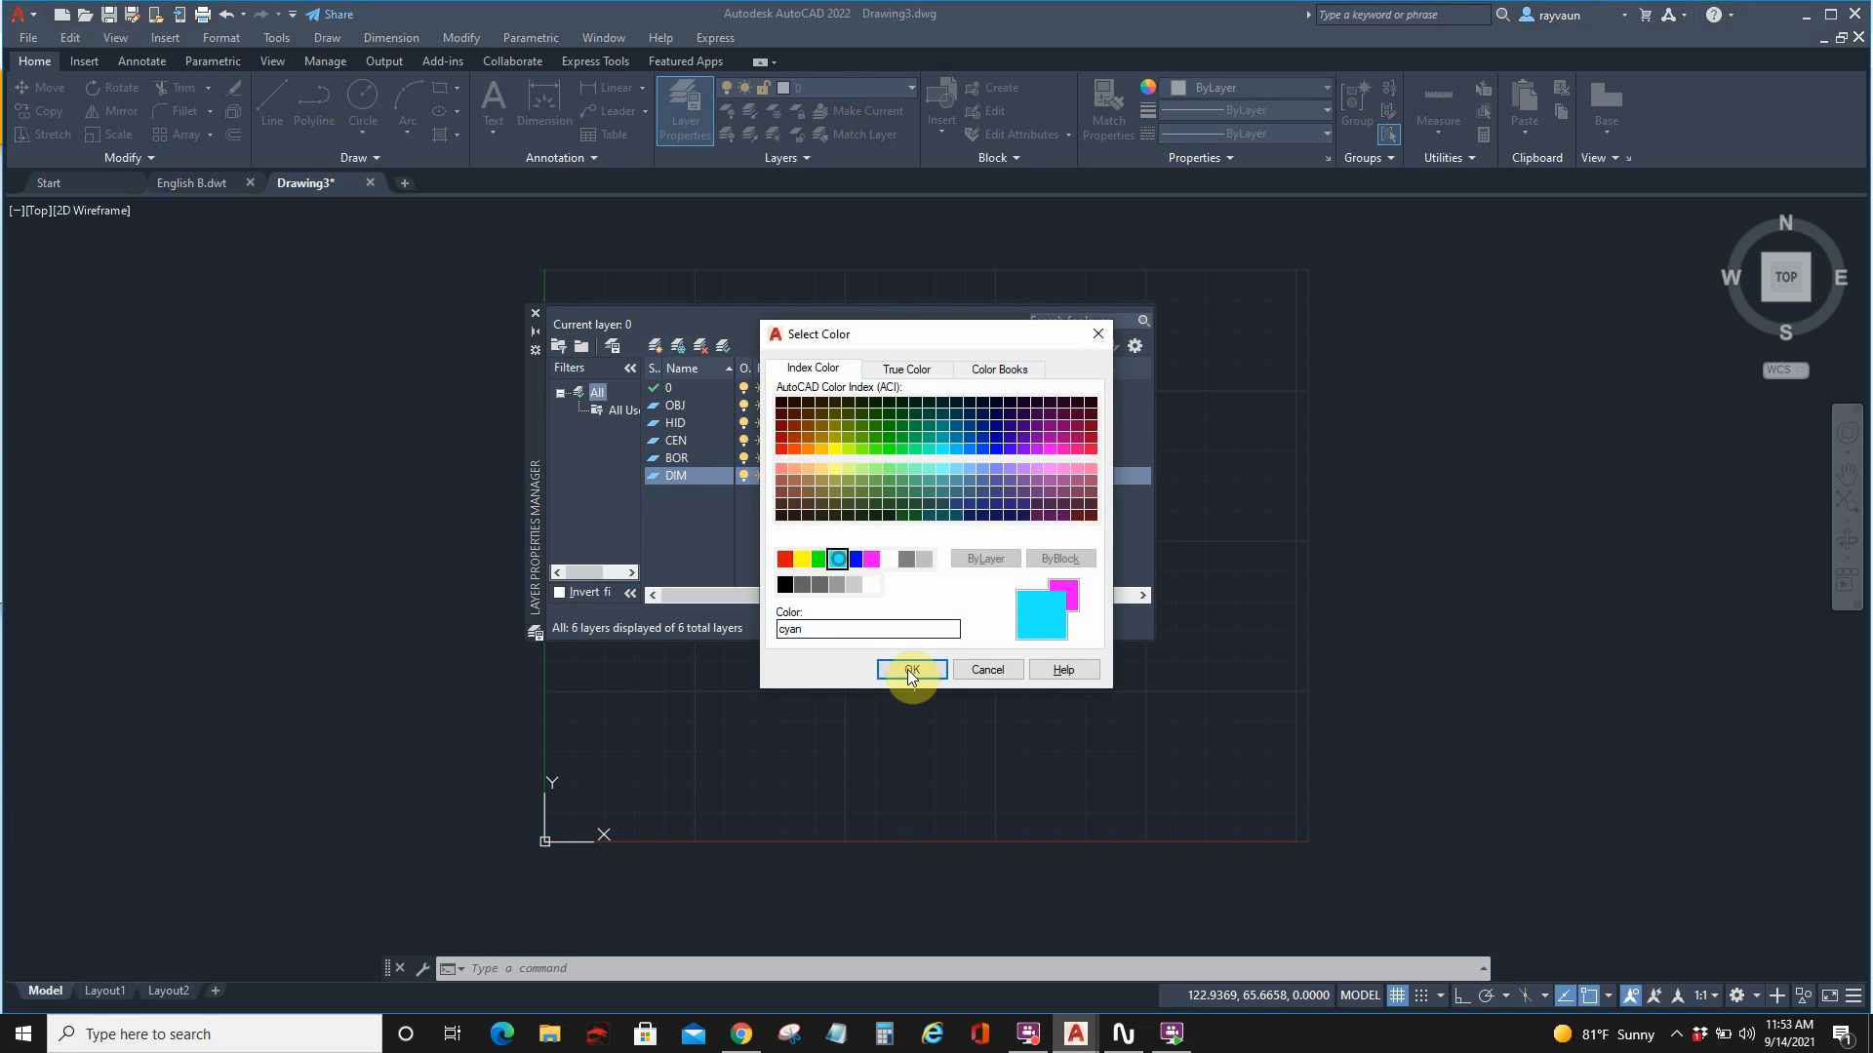
{"action": "left_click", "coordinate": [908, 669]}
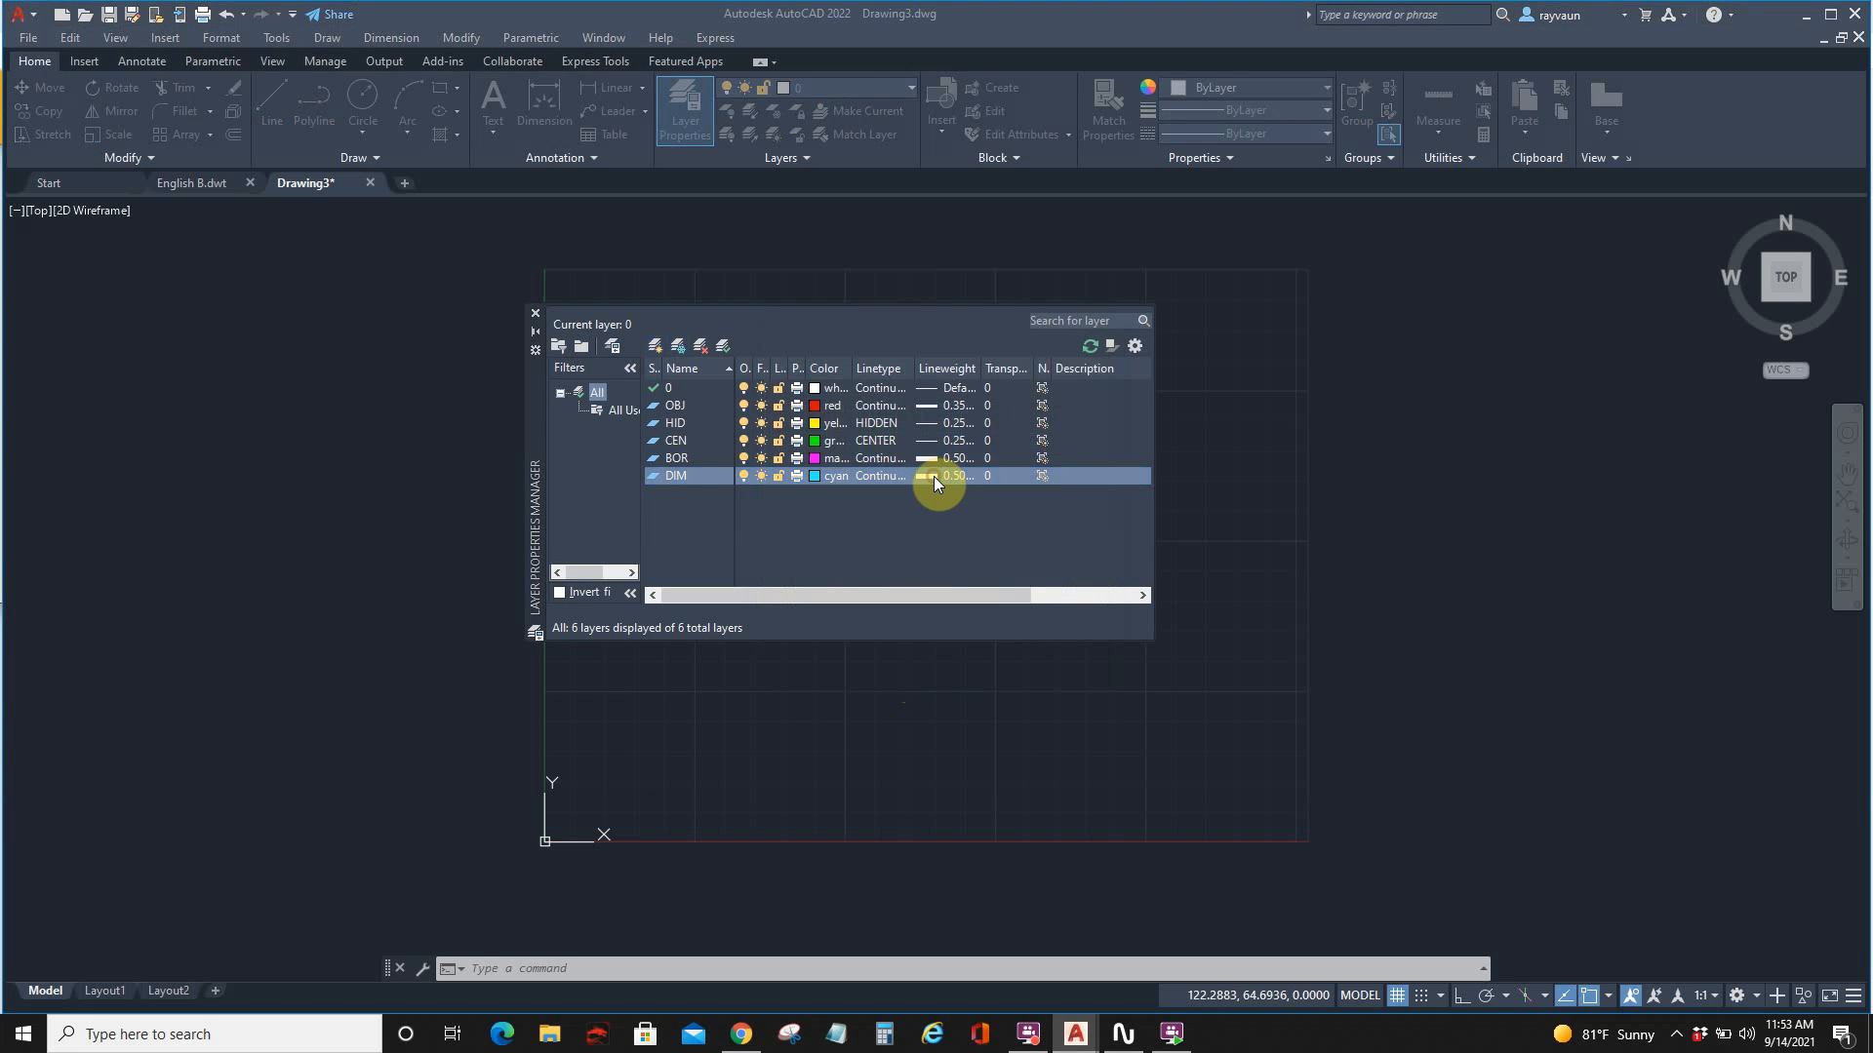
{"action": "left_click", "coordinate": [933, 476]}
{"action": "left_click", "coordinate": [868, 494]}
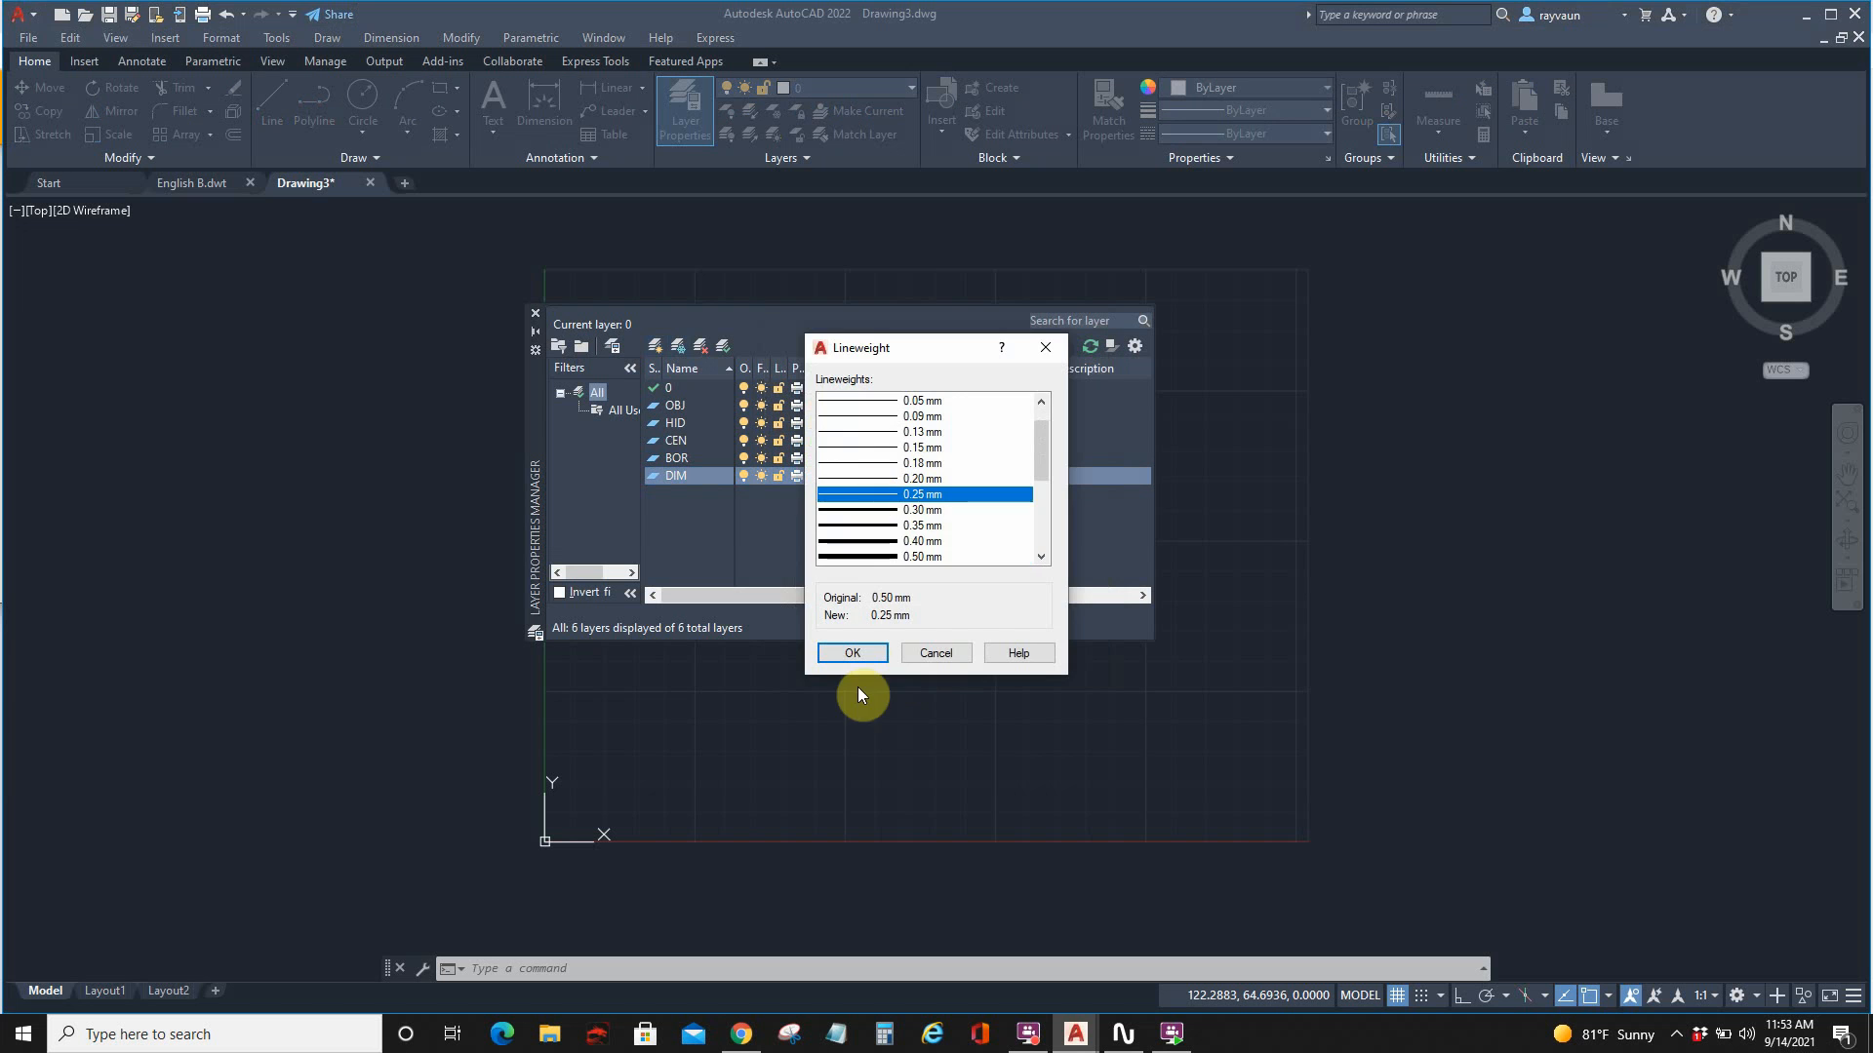
{"action": "left_click", "coordinate": [851, 653]}
Step: Create a new layer named TEX with the color cyan
{"action": "left_click", "coordinate": [657, 347]}
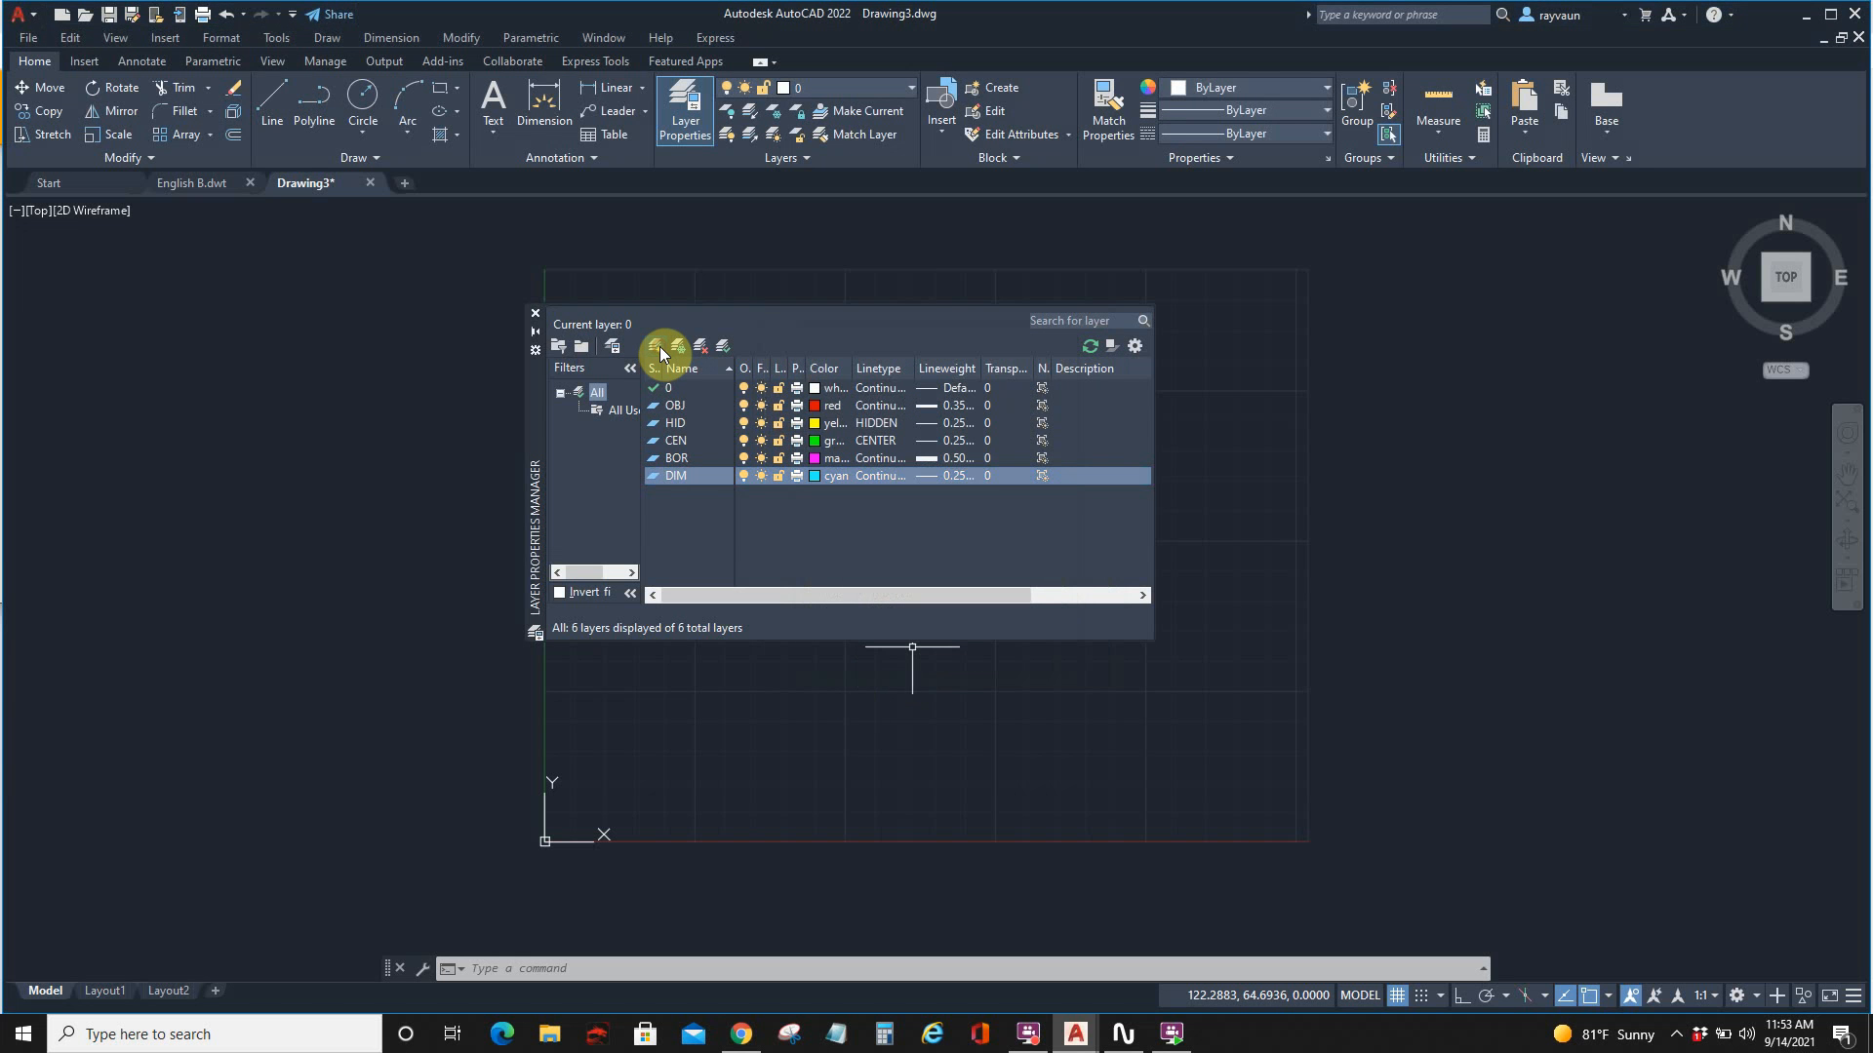
{"action": "type", "text": "TEX"}
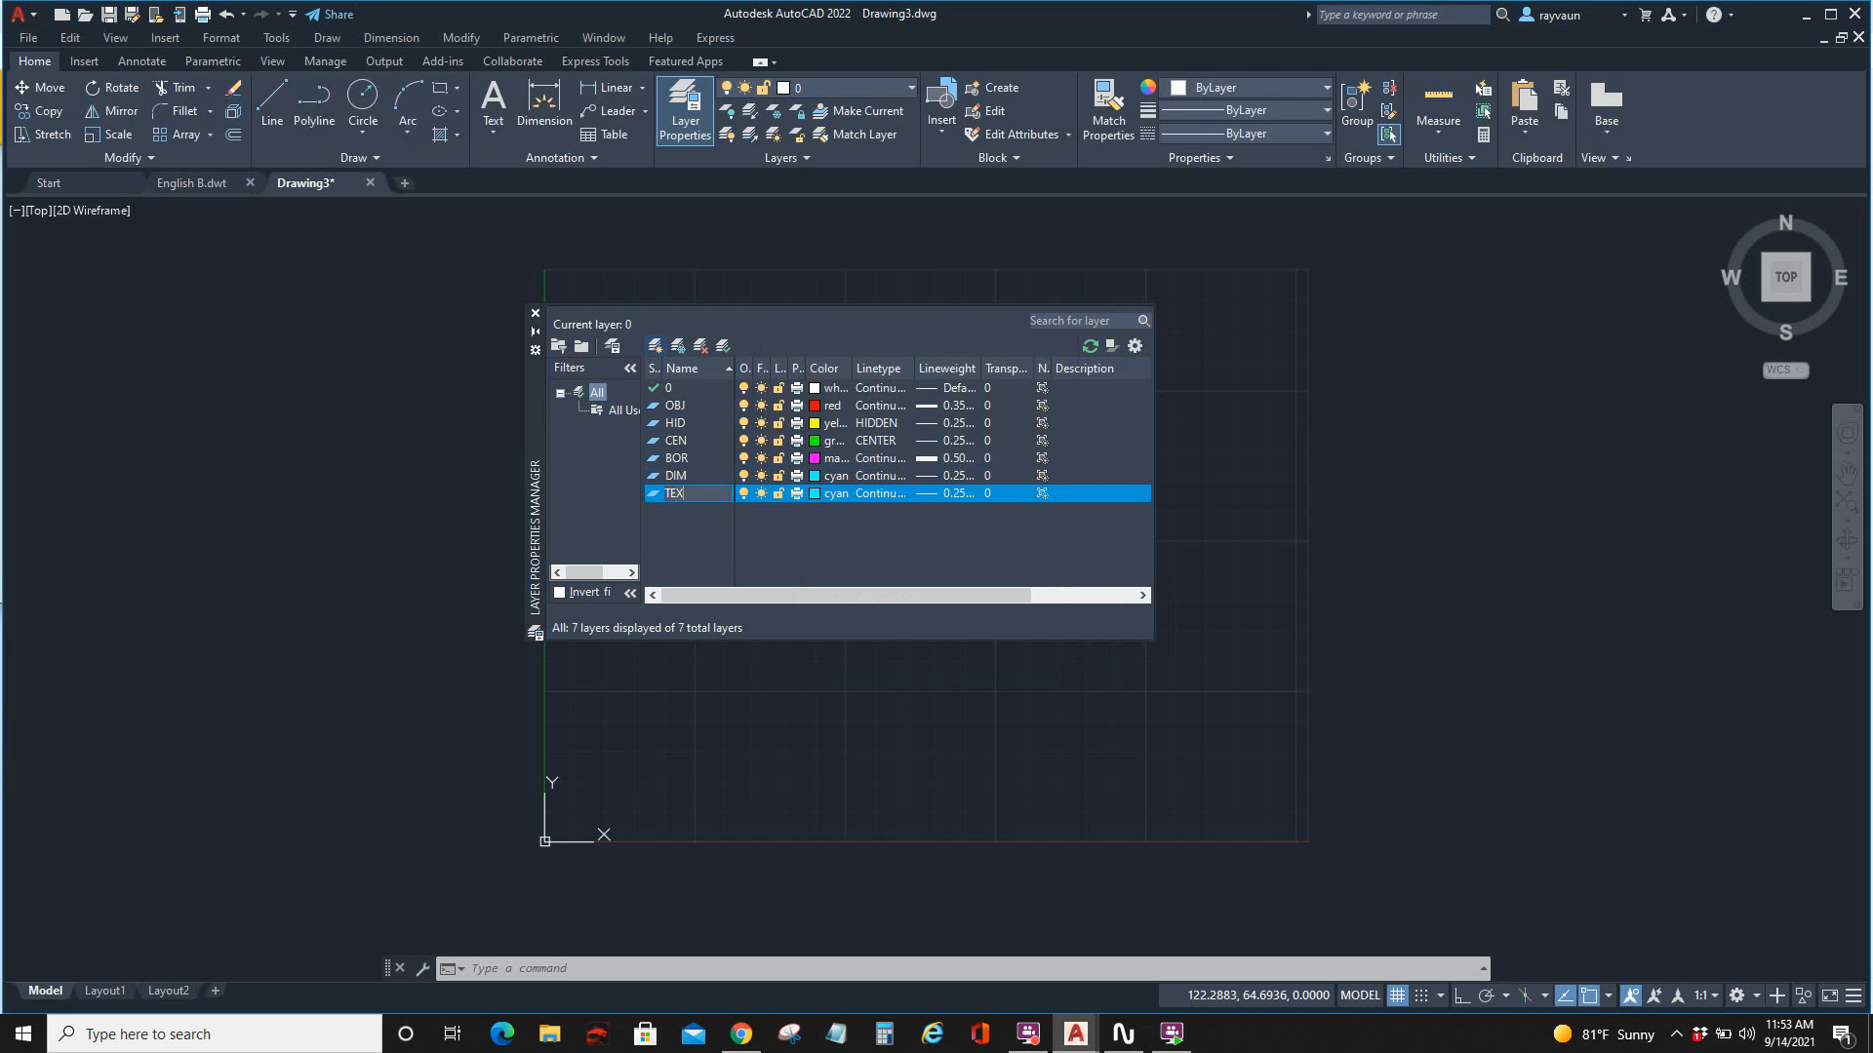
{"action": "left_click", "coordinate": [815, 494]}
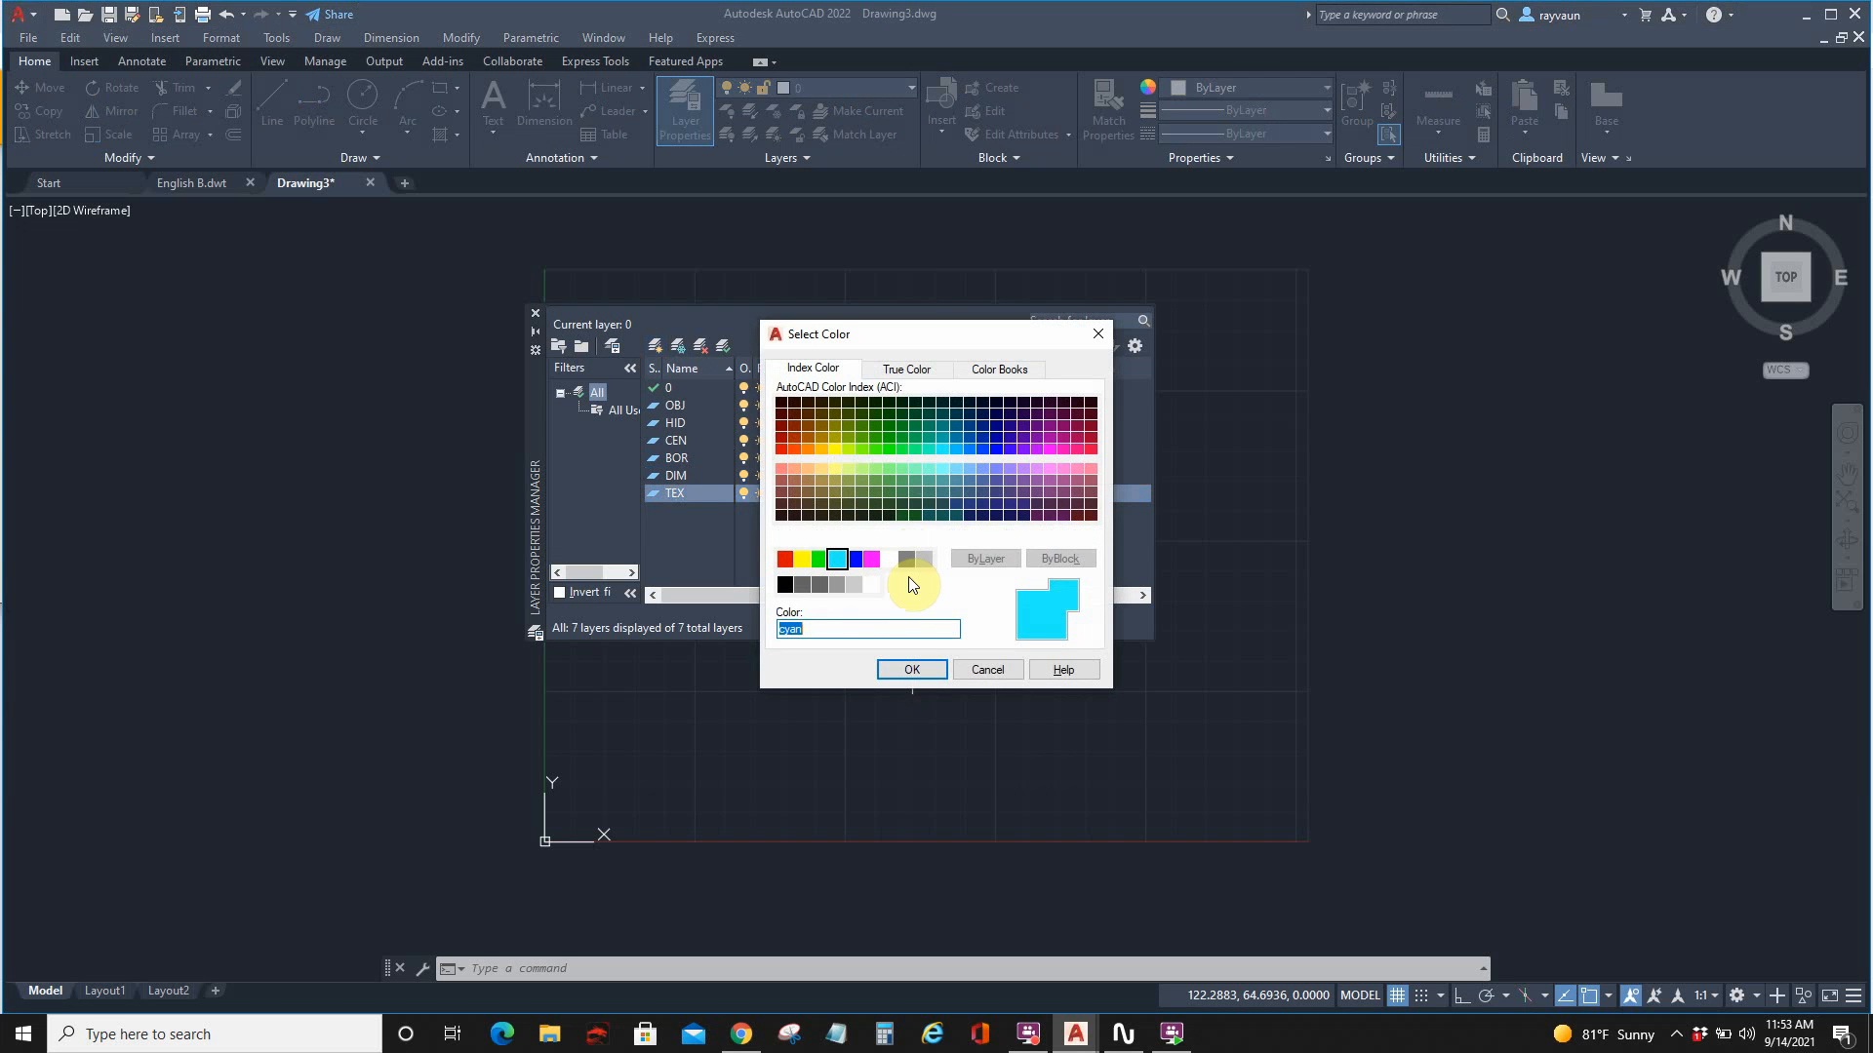
{"action": "left_click", "coordinate": [922, 672]}
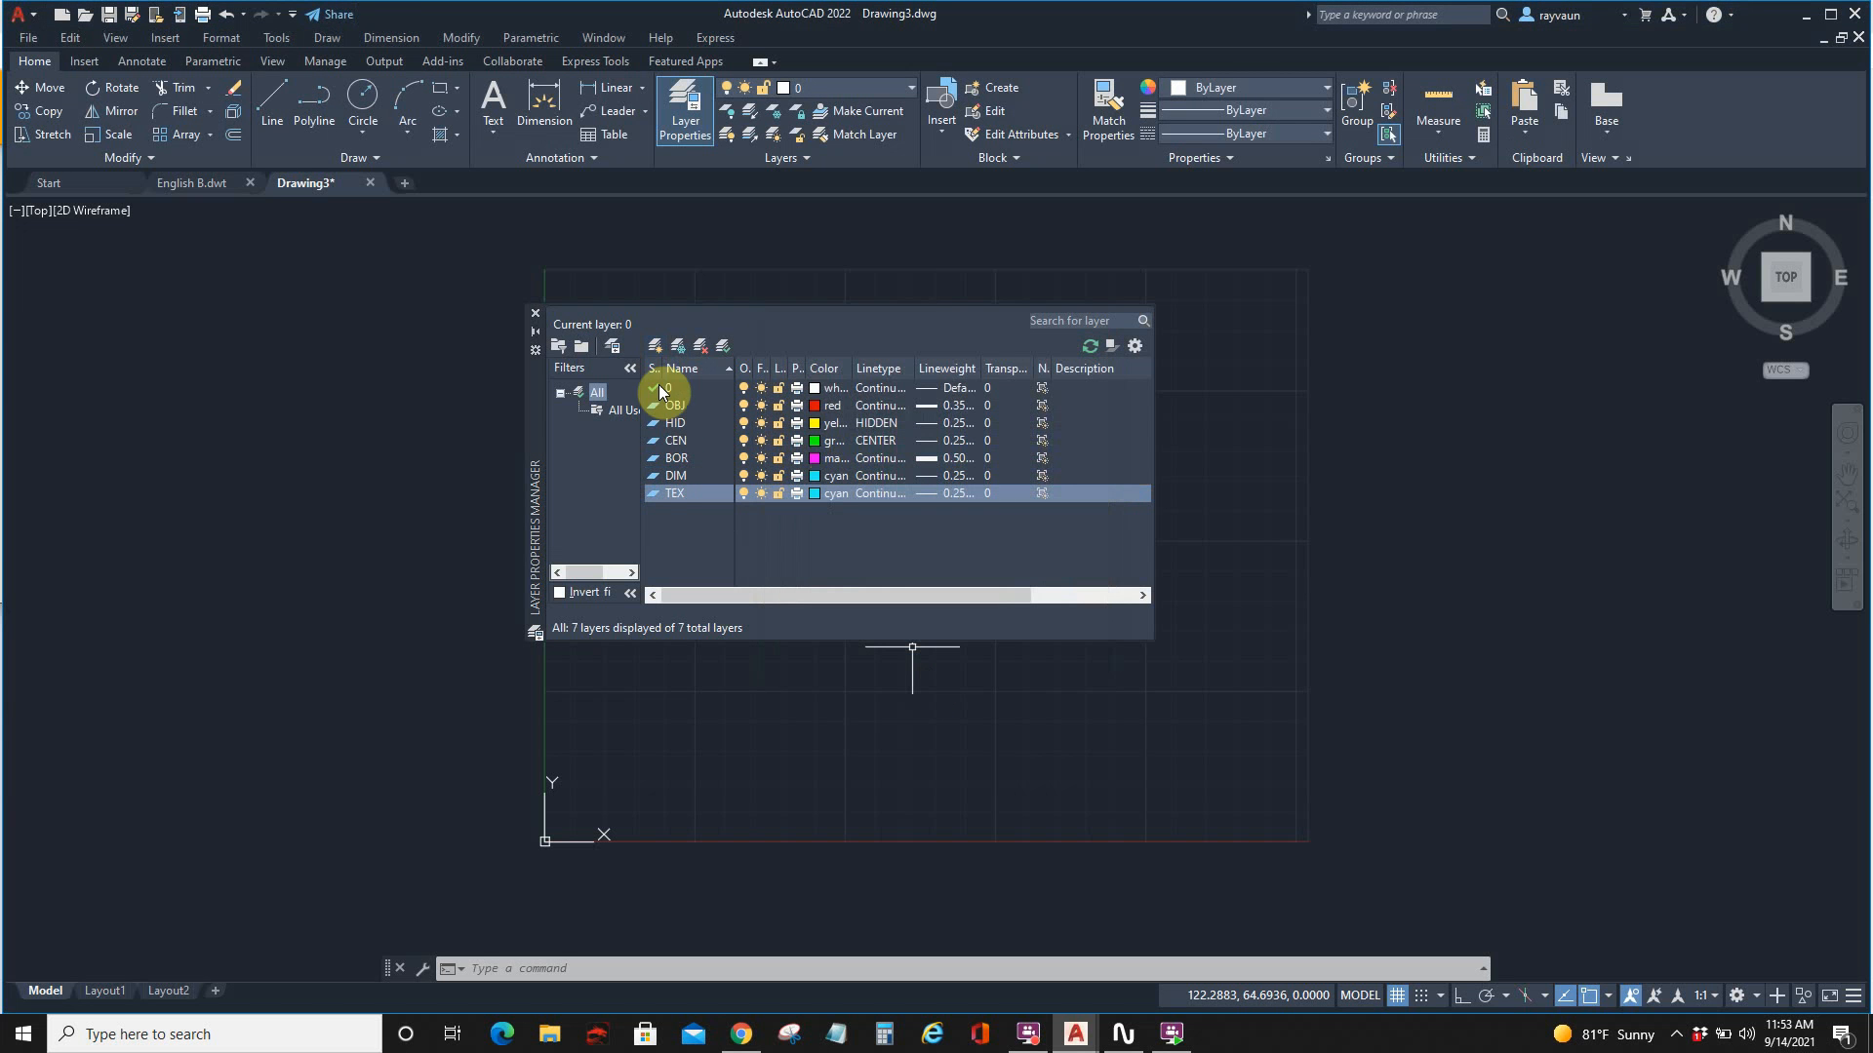
Step: Create a new layer named CUT and set its color to magenta
{"action": "left_click", "coordinate": [655, 346]}
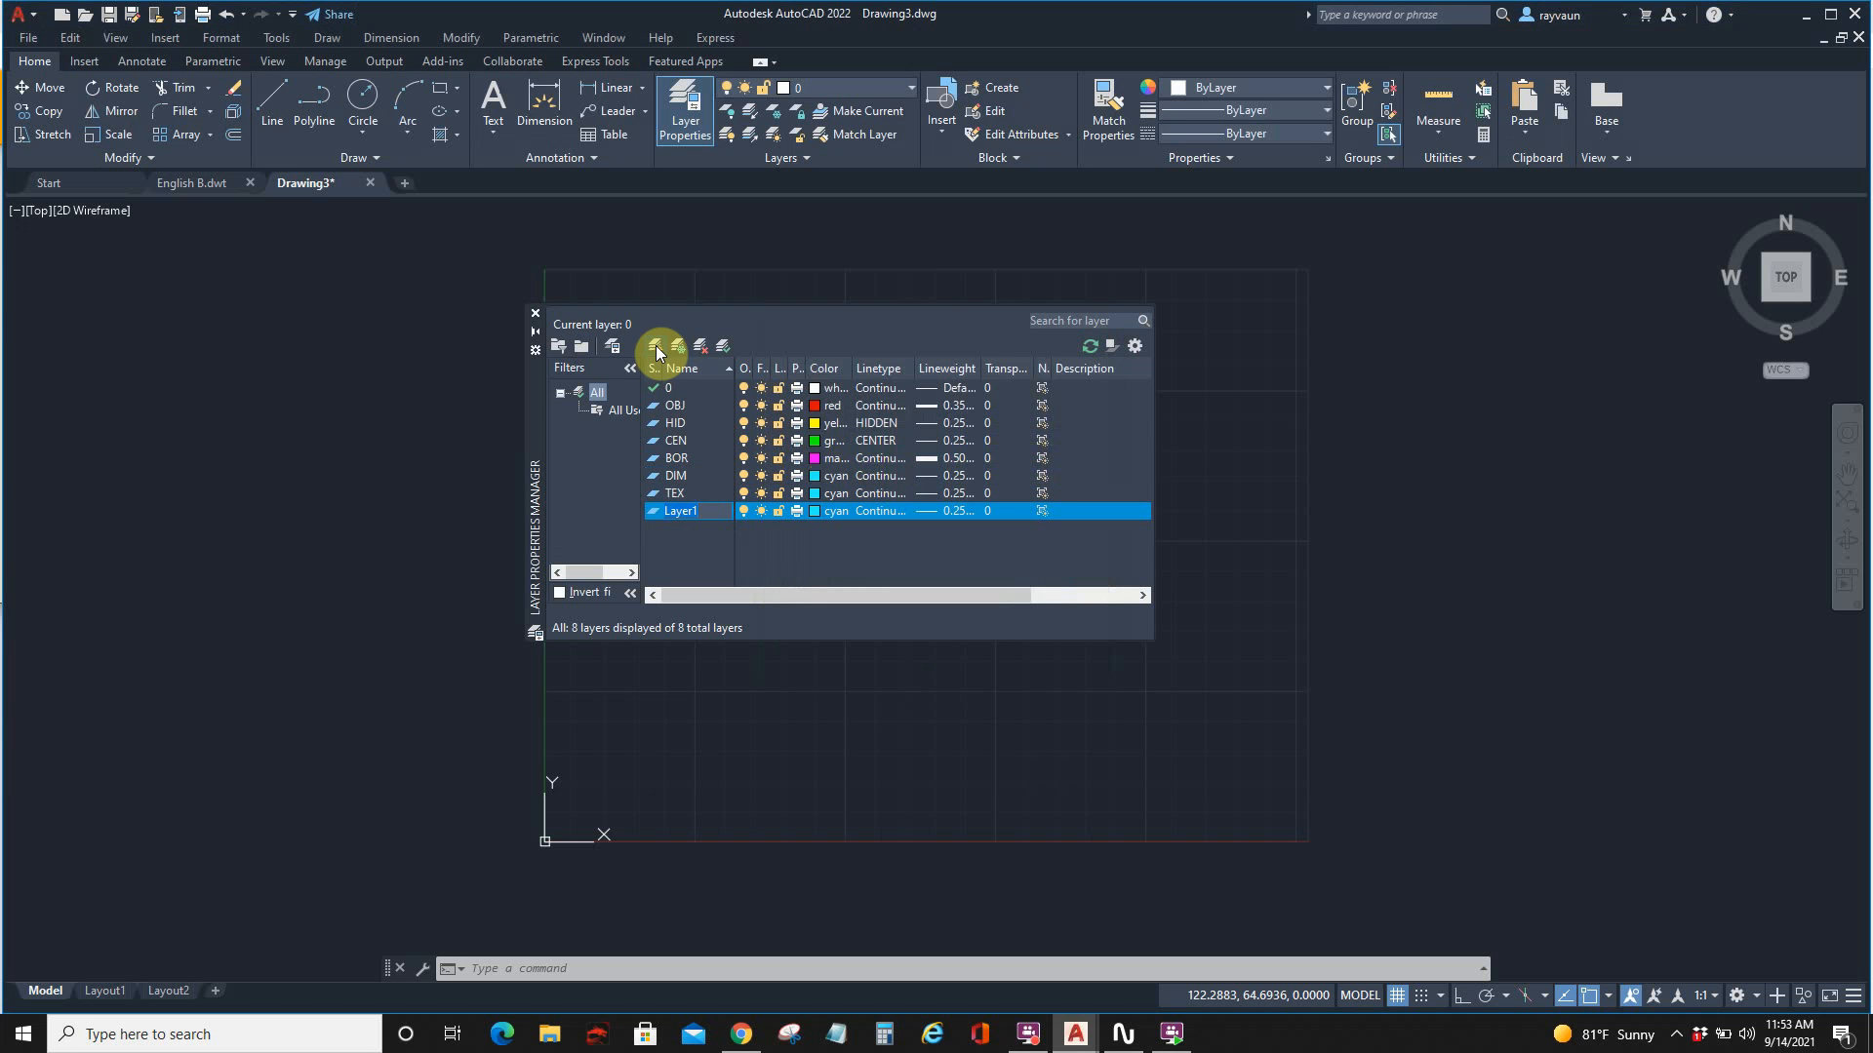
{"action": "type", "text": "CUT"}
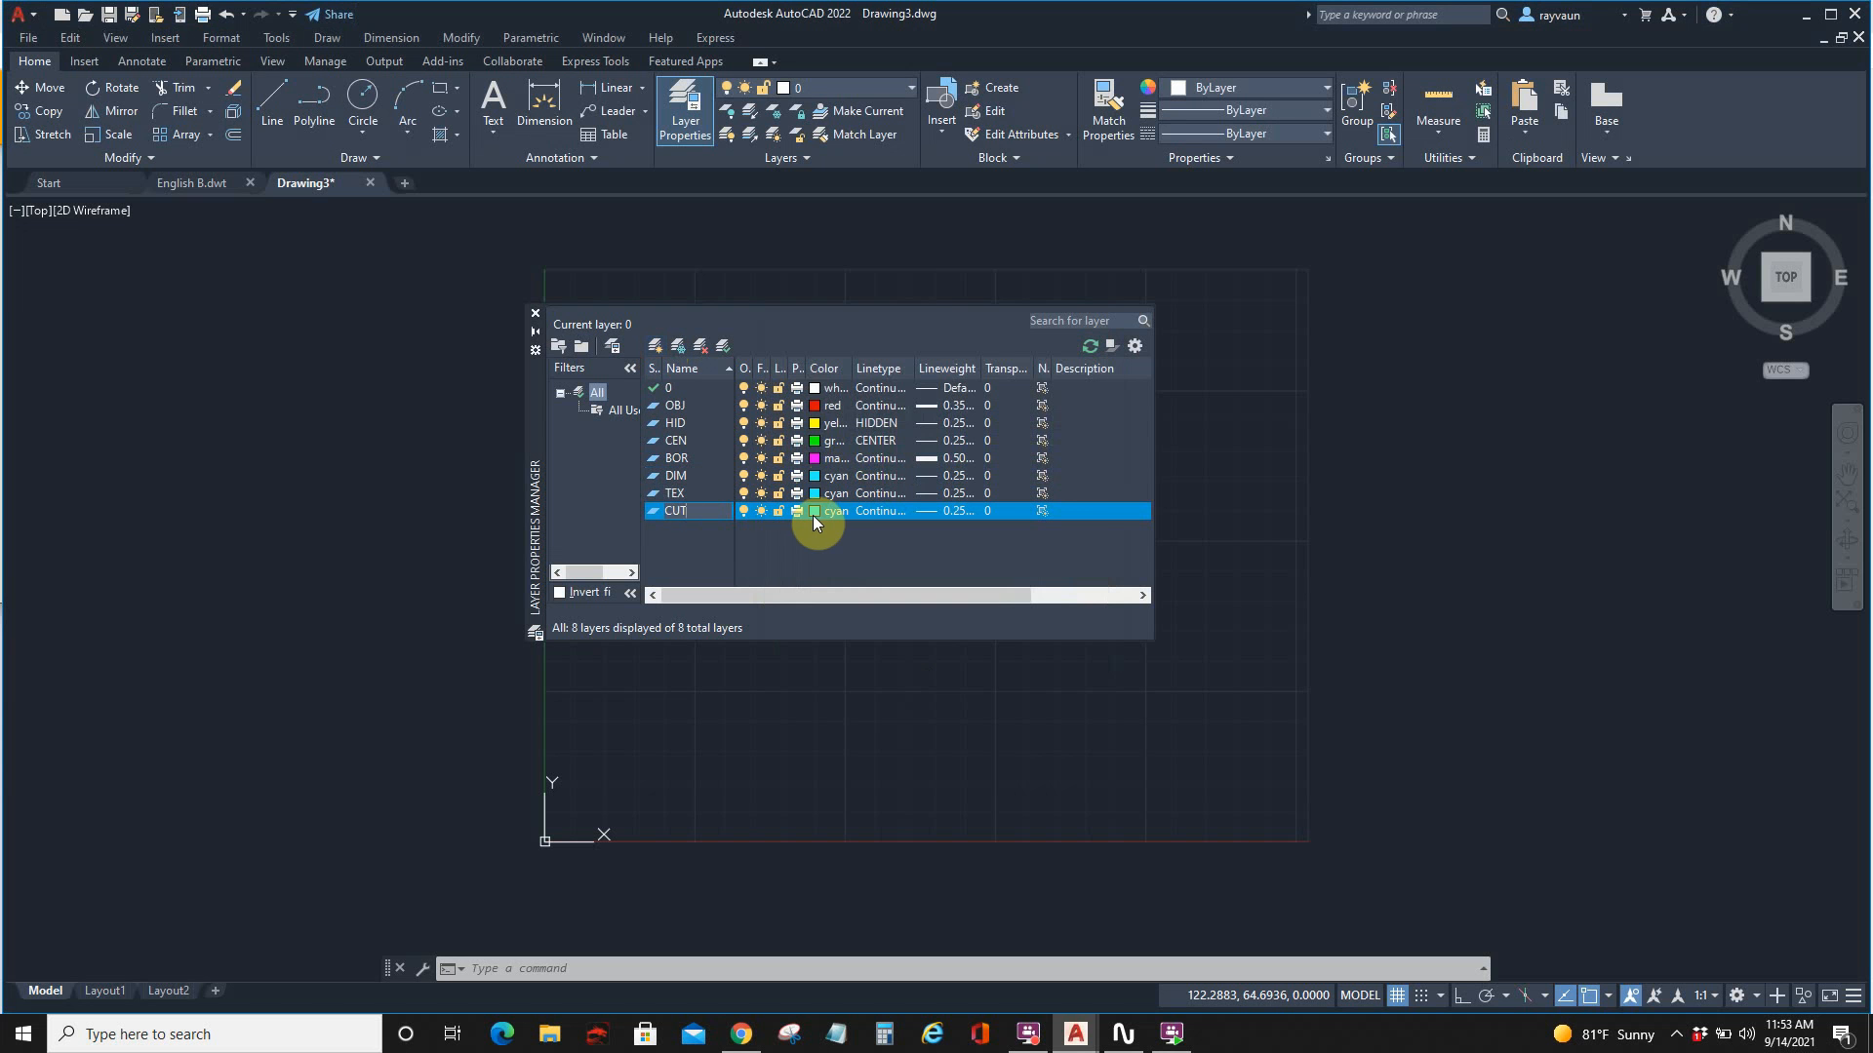
{"action": "left_click", "coordinate": [821, 509]}
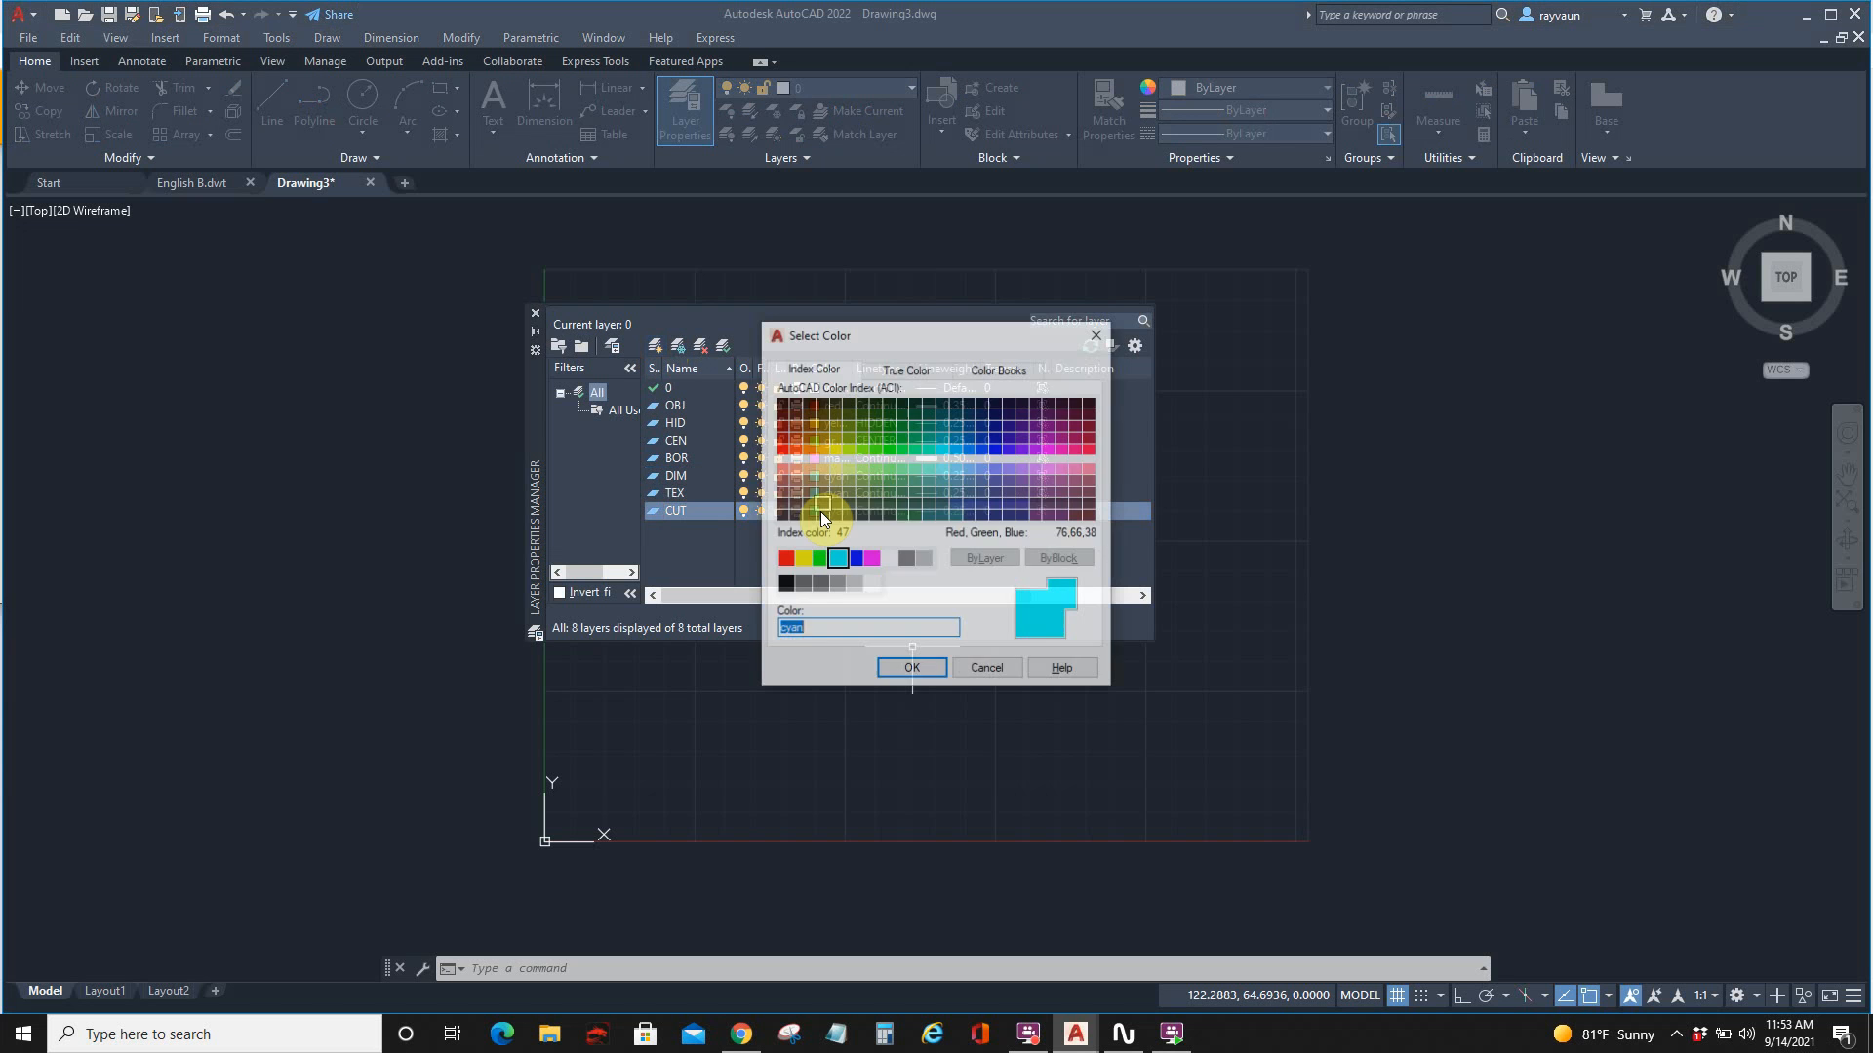
{"action": "left_click", "coordinate": [871, 559]}
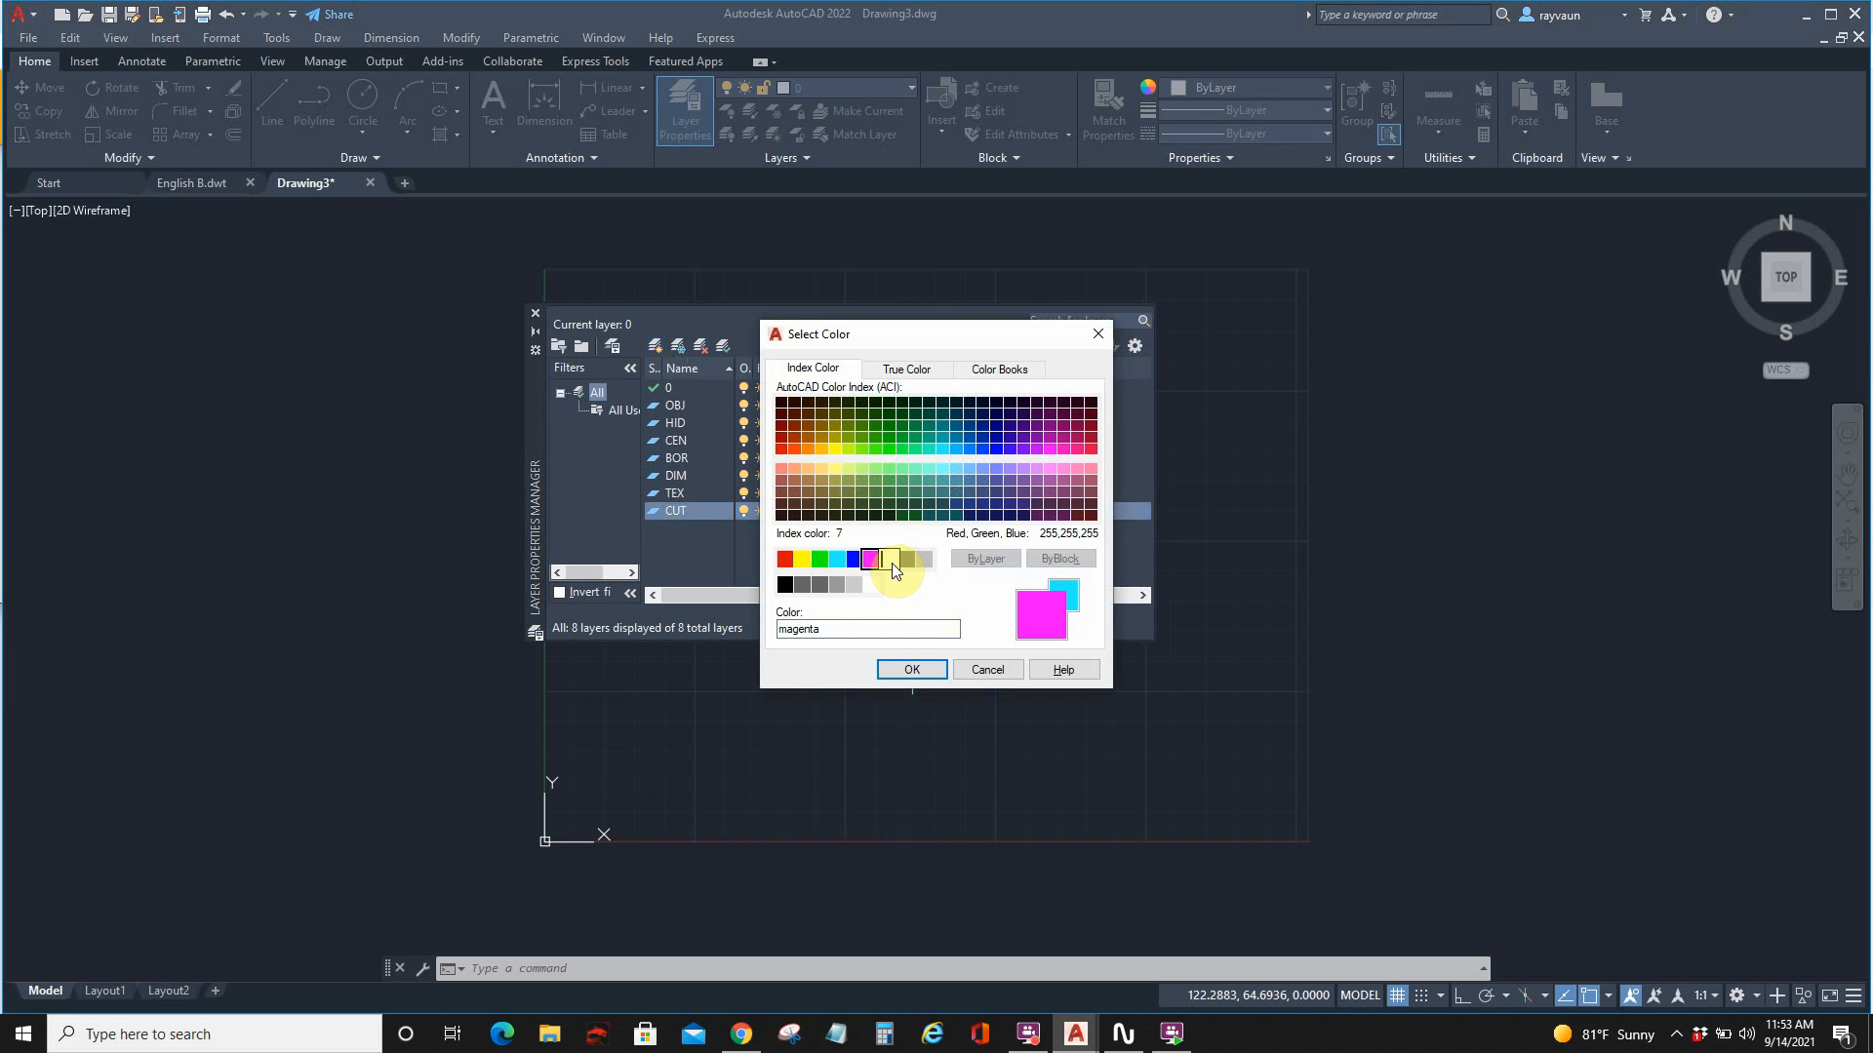
{"action": "left_click", "coordinate": [898, 669]}
Step: Assign the PHANTOM linetype to the CUT layer and set its lineweight to 0.50 mm
{"action": "left_click", "coordinate": [878, 511]}
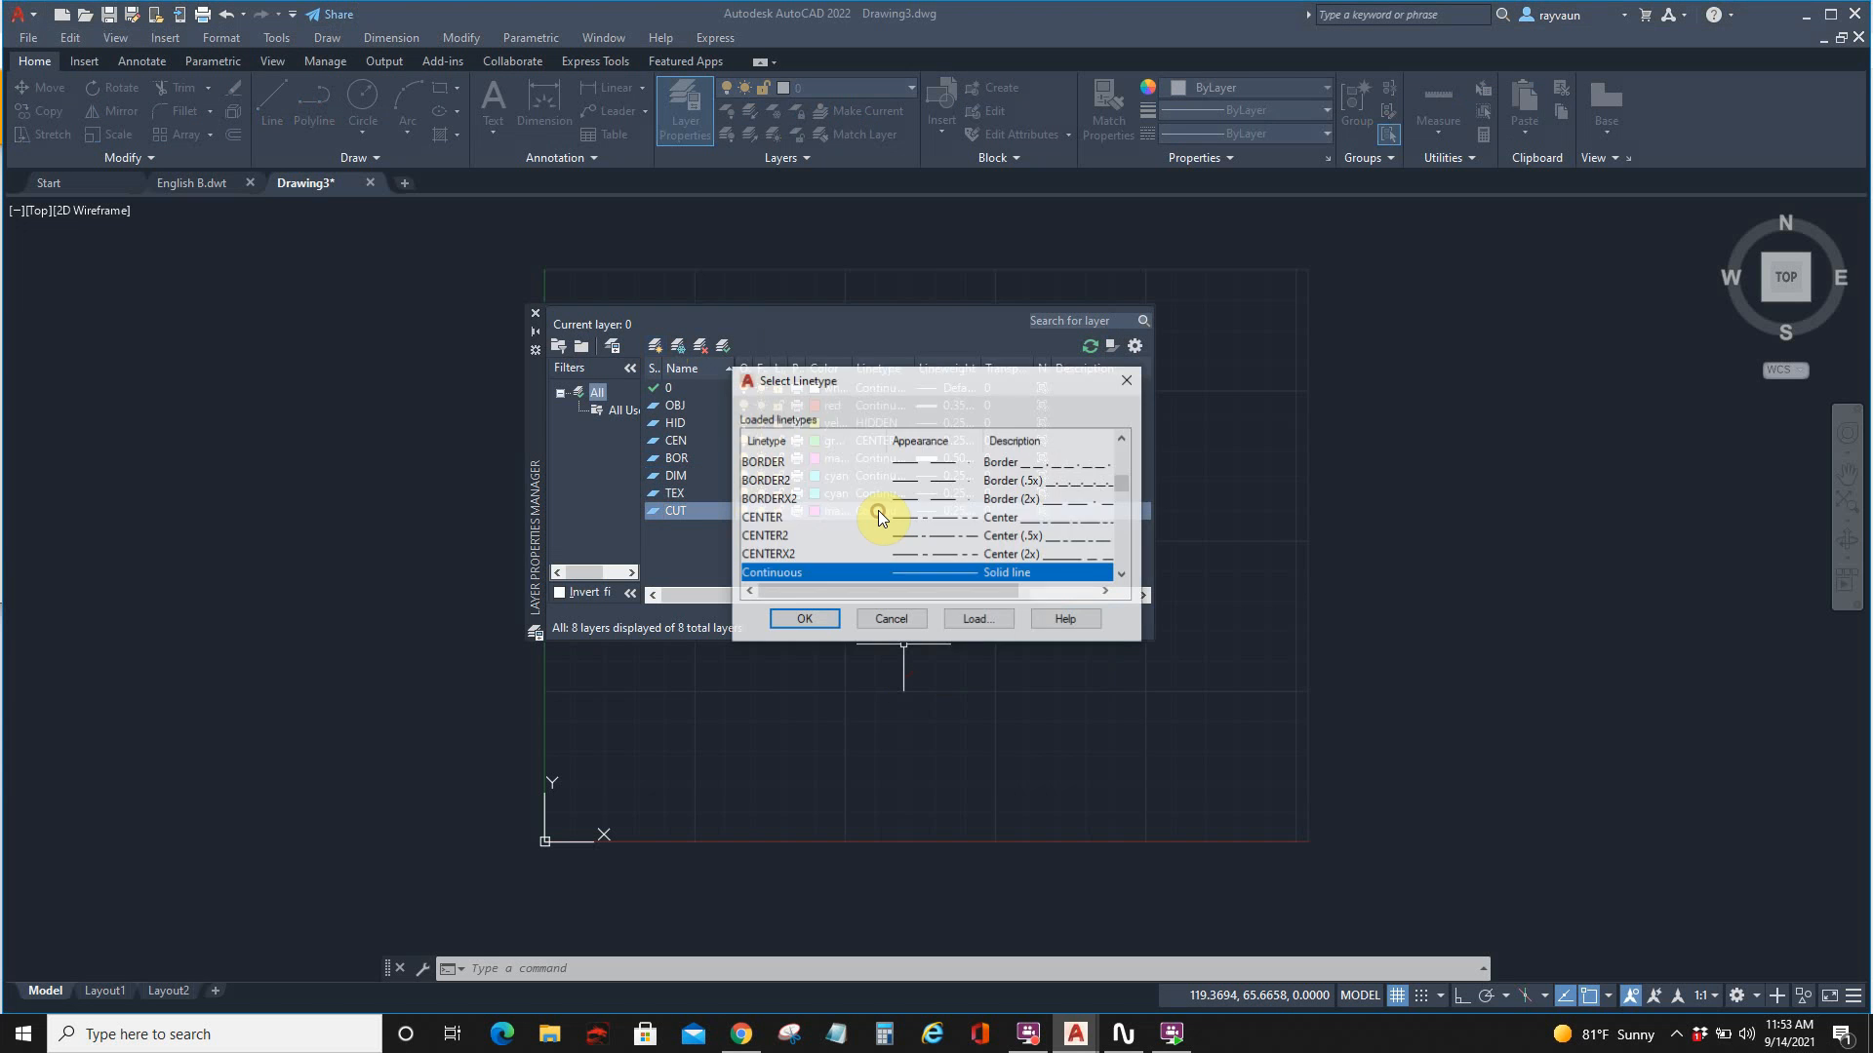
{"action": "scroll", "coordinate": [869, 531], "scroll_direction": "down", "scroll_amount": 6}
{"action": "scroll", "coordinate": [869, 531], "scroll_direction": "down", "scroll_amount": 7}
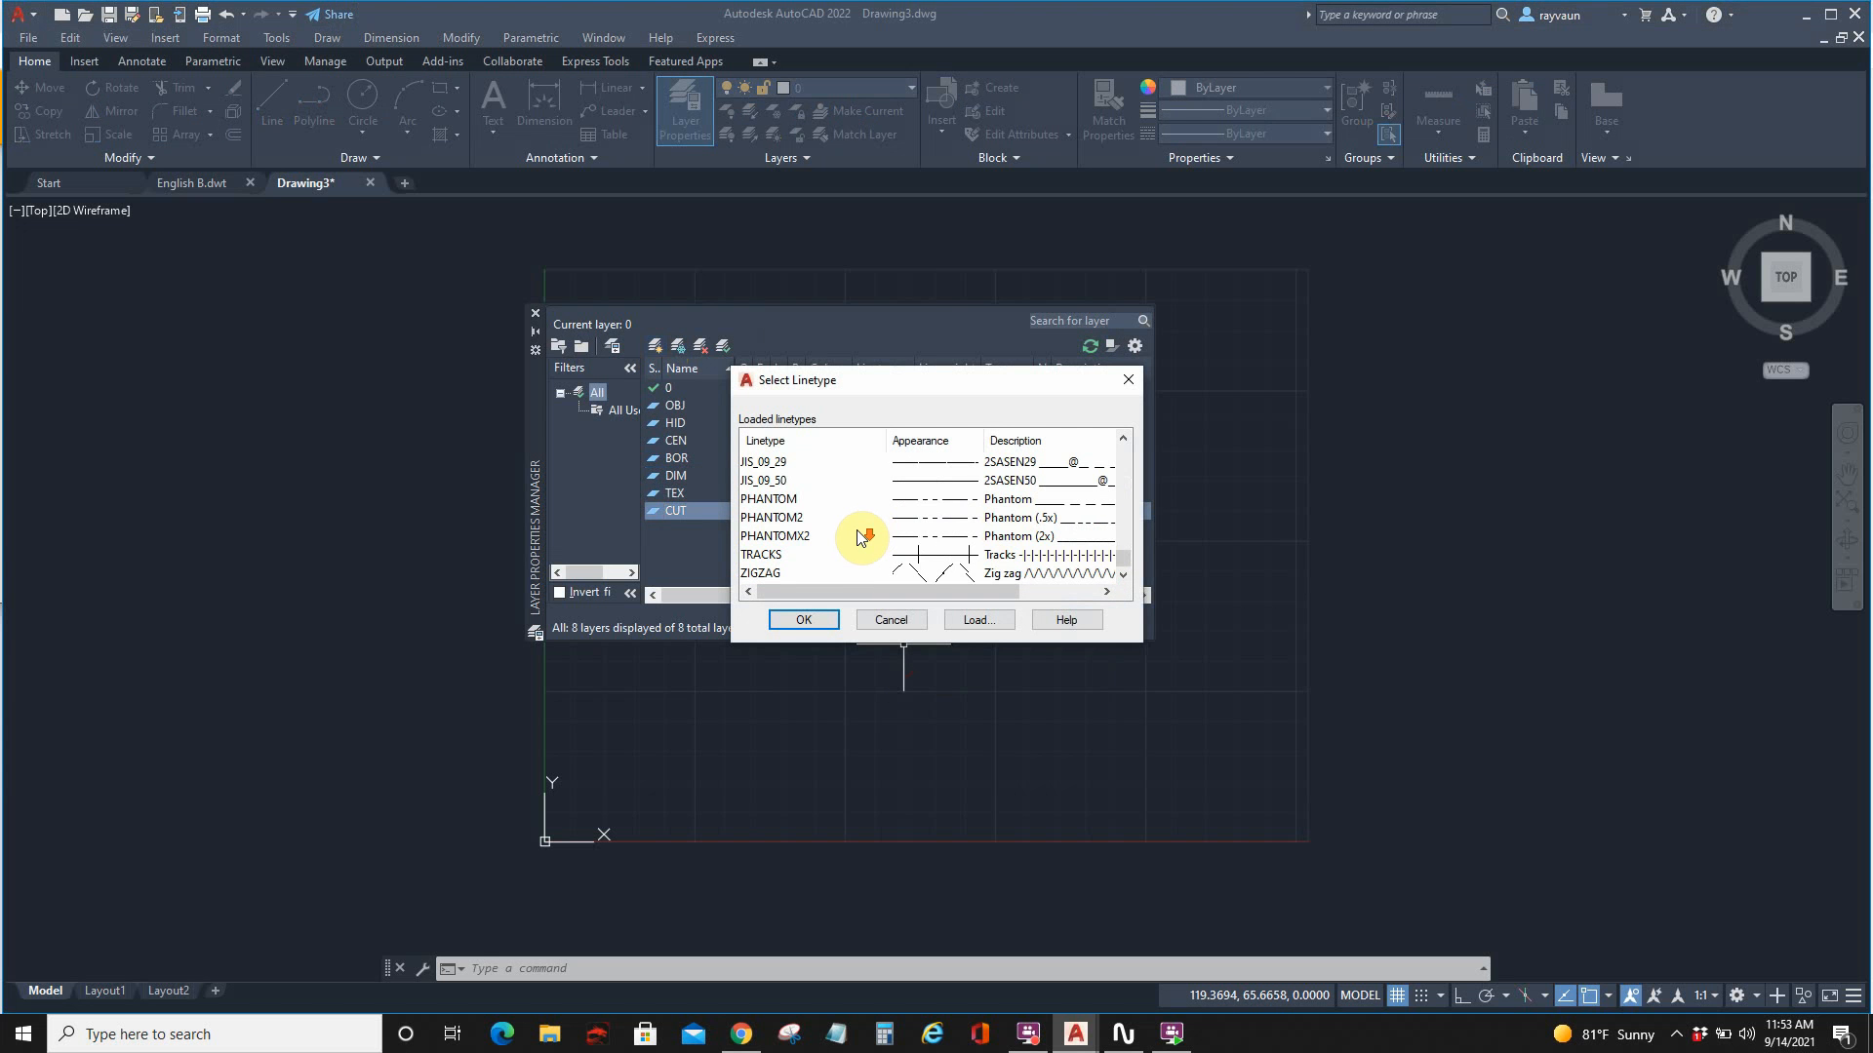
{"action": "left_click", "coordinate": [778, 501]}
{"action": "left_click", "coordinate": [830, 621]}
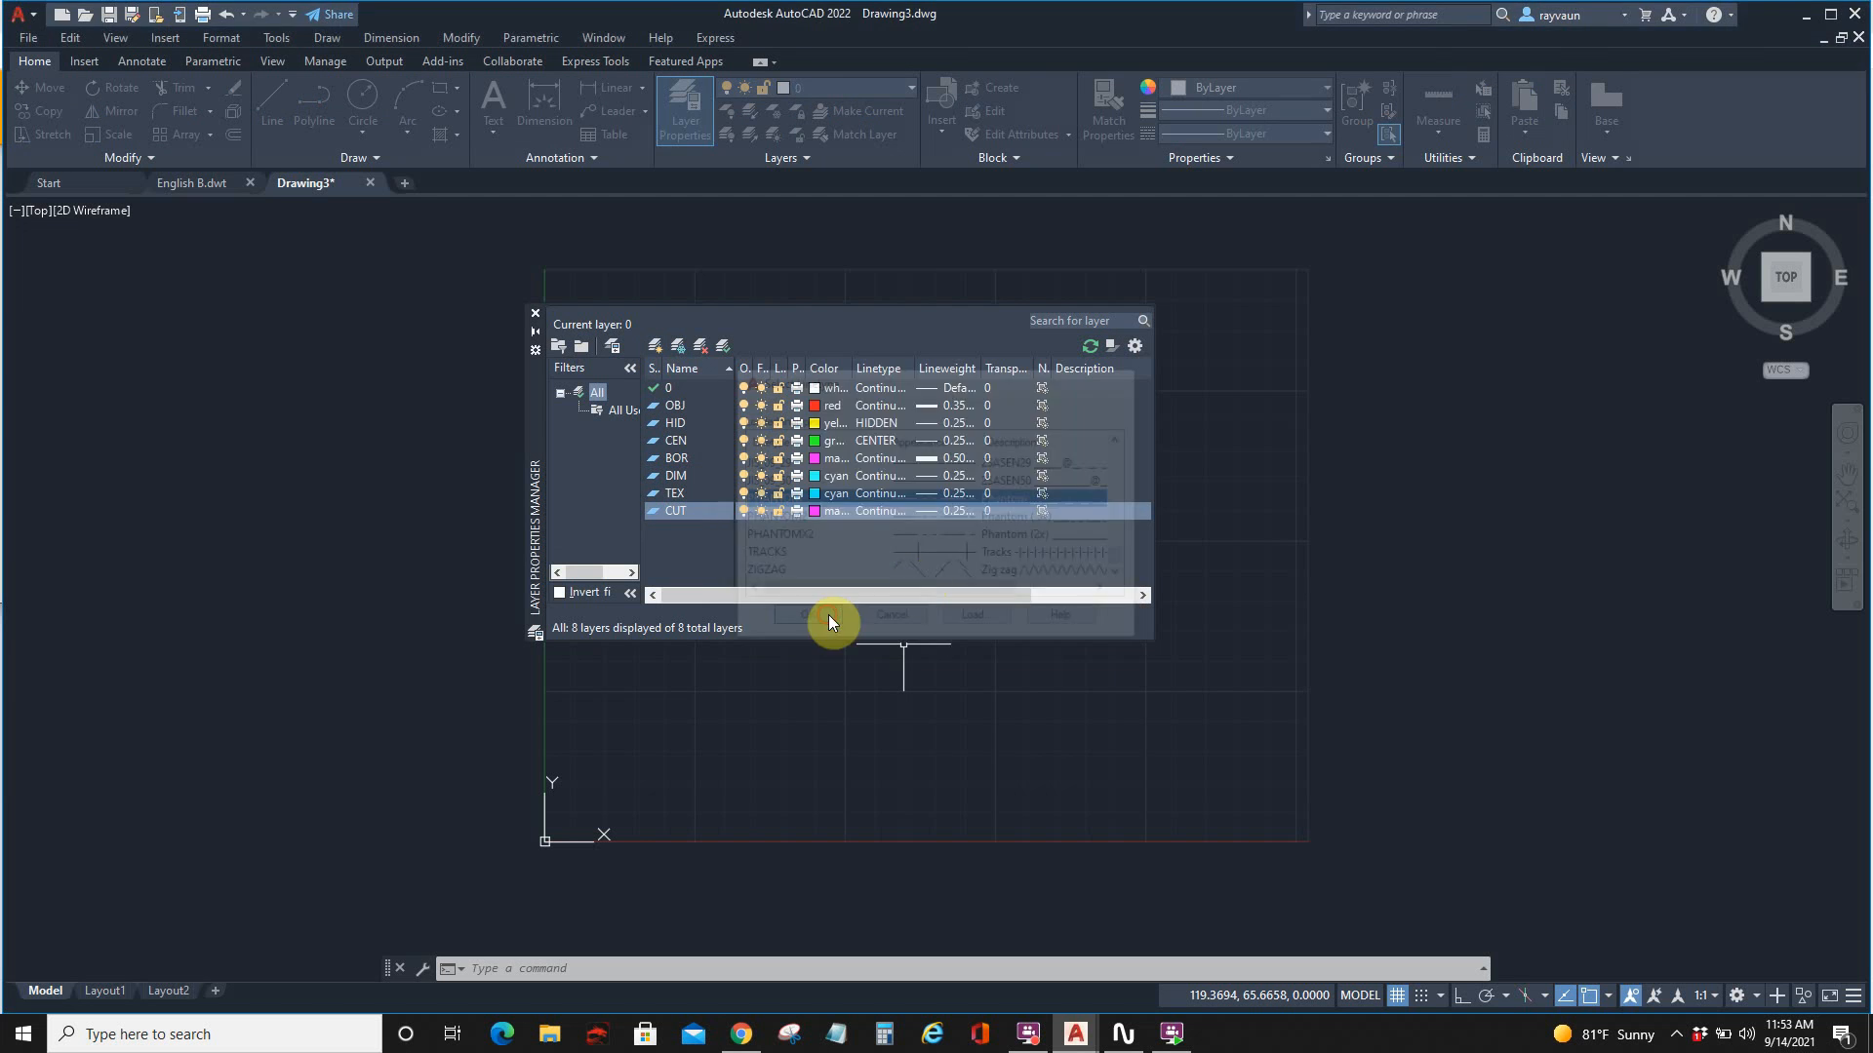
{"action": "left_click", "coordinate": [933, 511]}
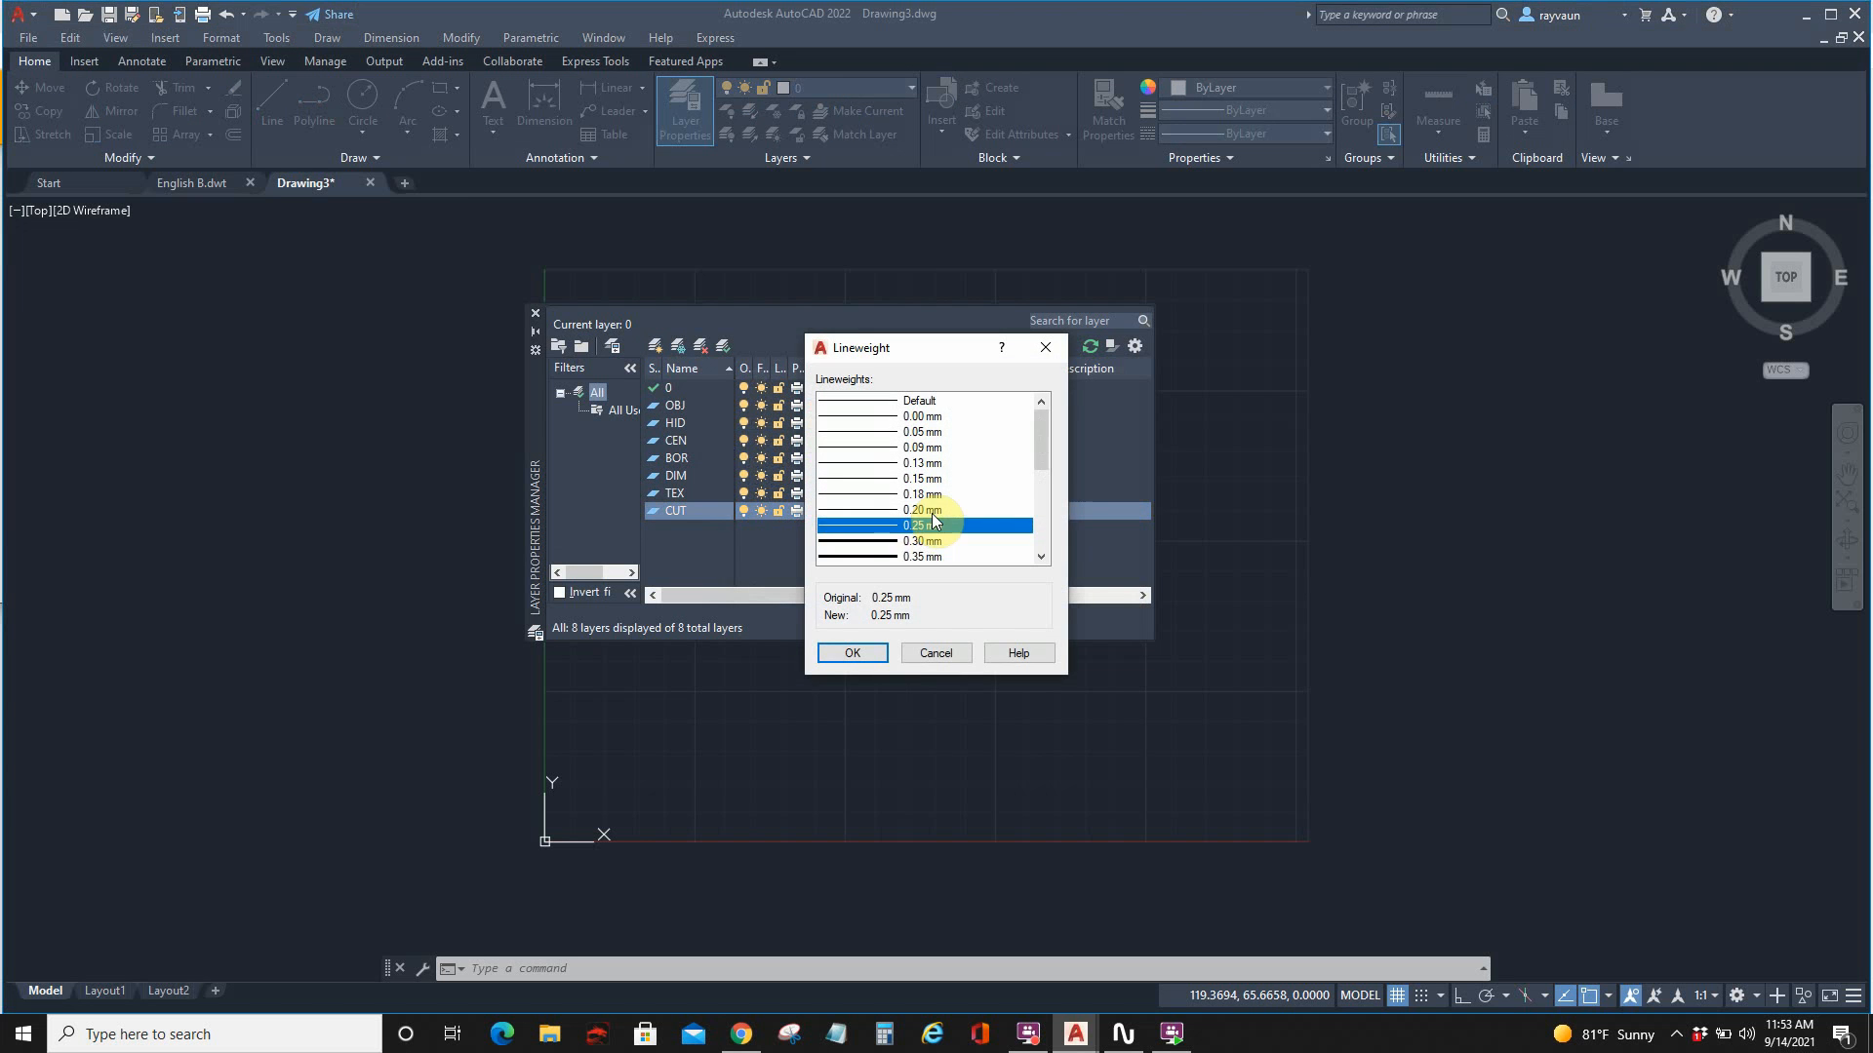
{"action": "left_click", "coordinate": [894, 543]}
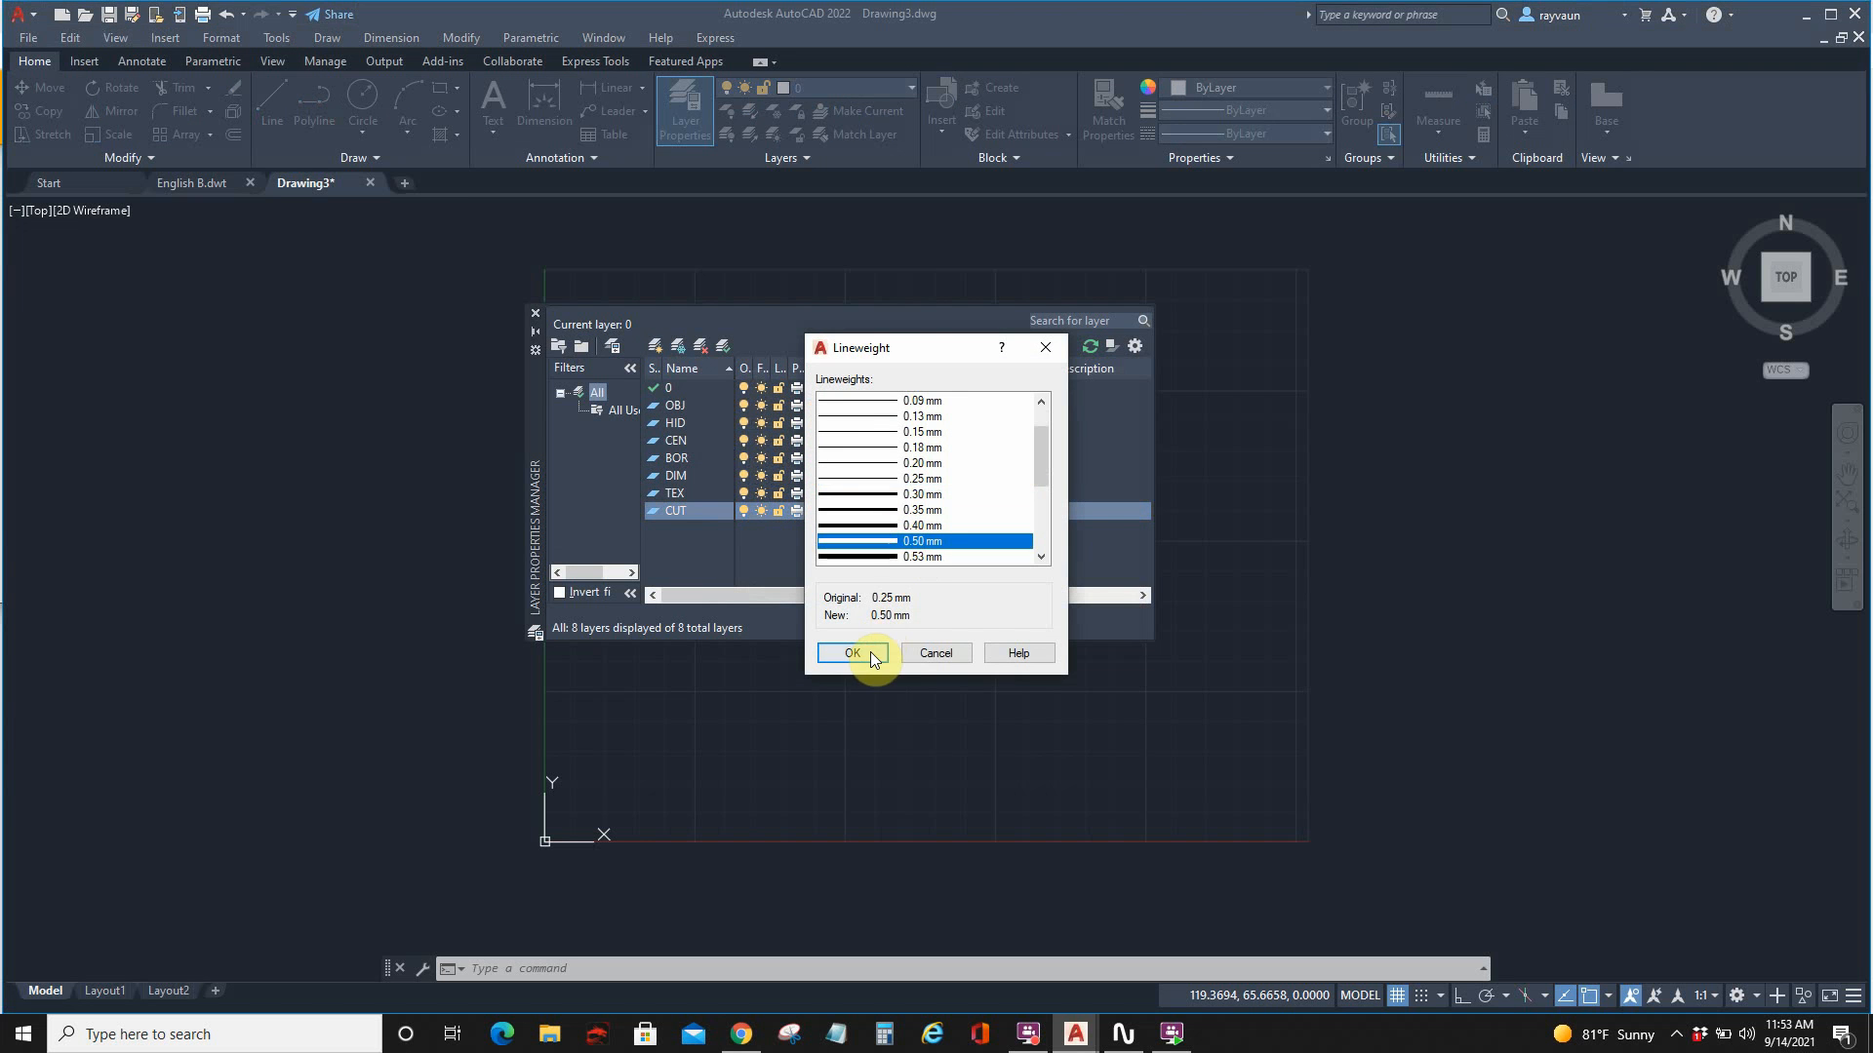
{"action": "left_click", "coordinate": [851, 653]}
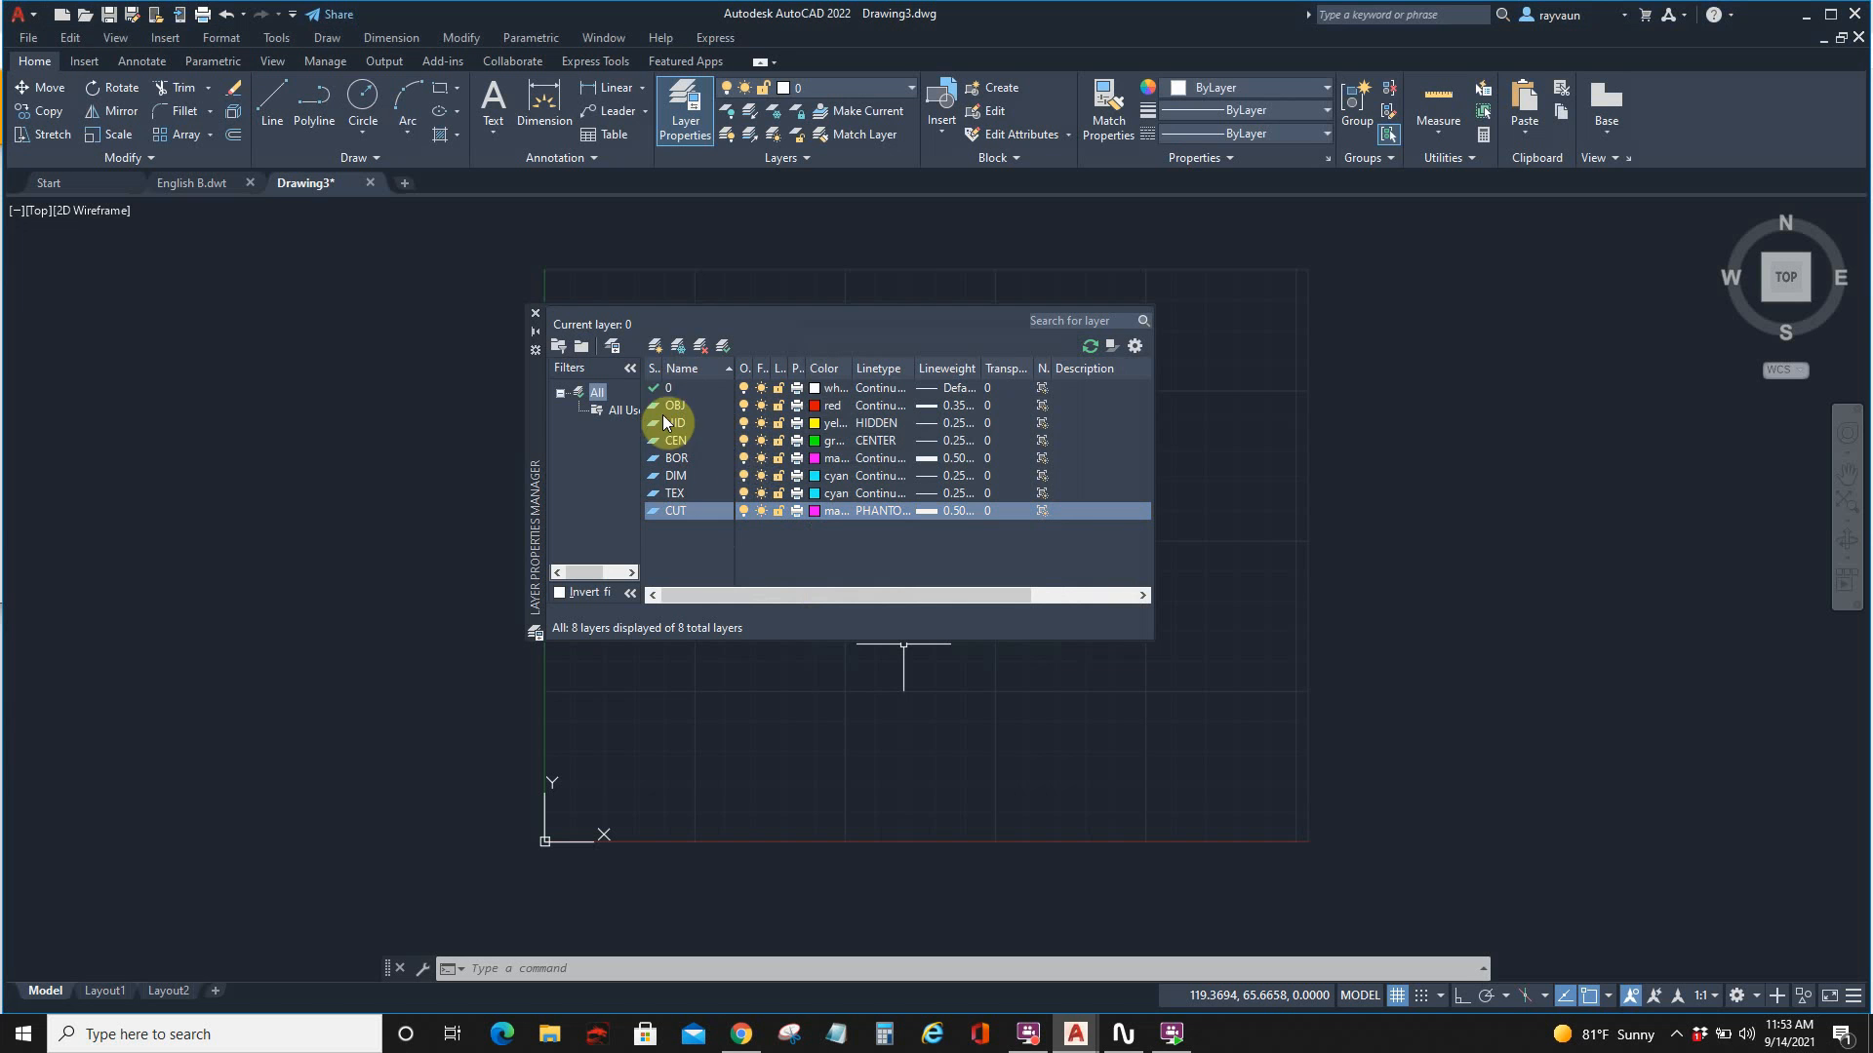
Step: Create a new layer named PHA with the color blue and a lineweight of 0.25 mm
{"action": "left_click", "coordinate": [655, 346]}
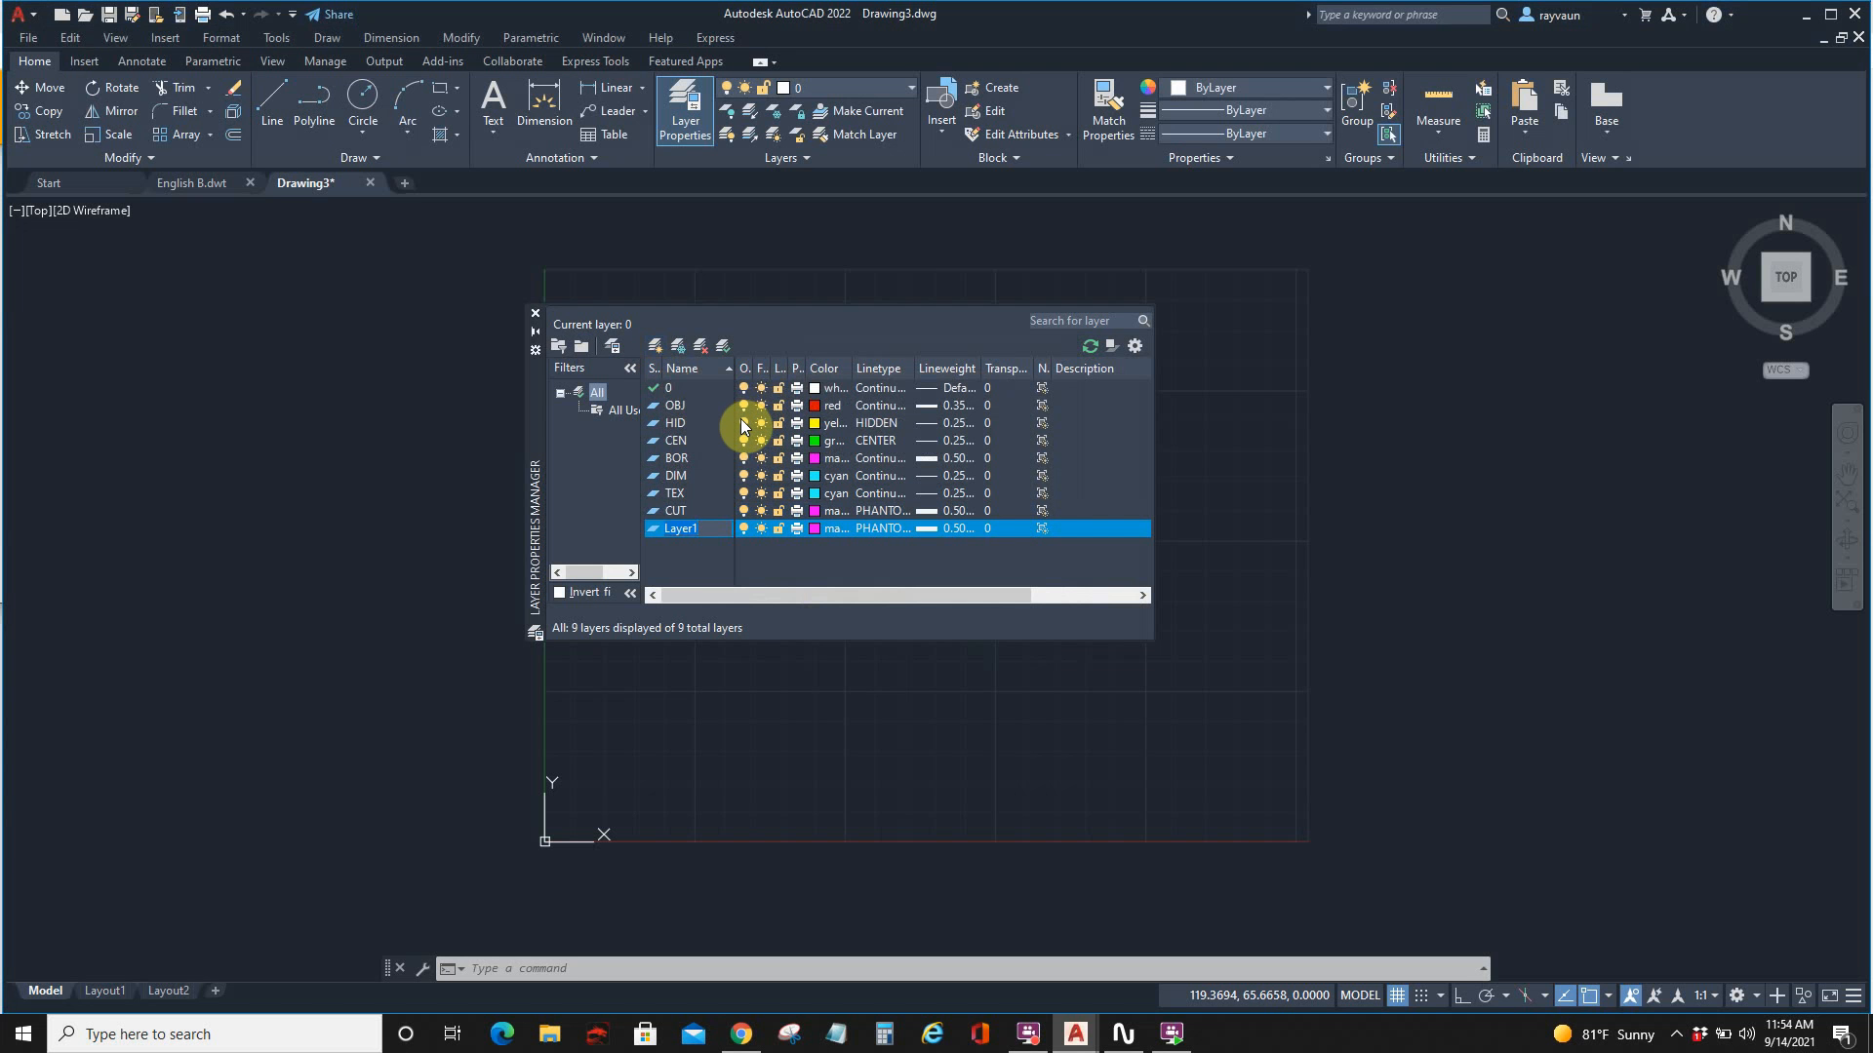
{"action": "type", "text": "PHA"}
{"action": "left_click", "coordinate": [831, 529]}
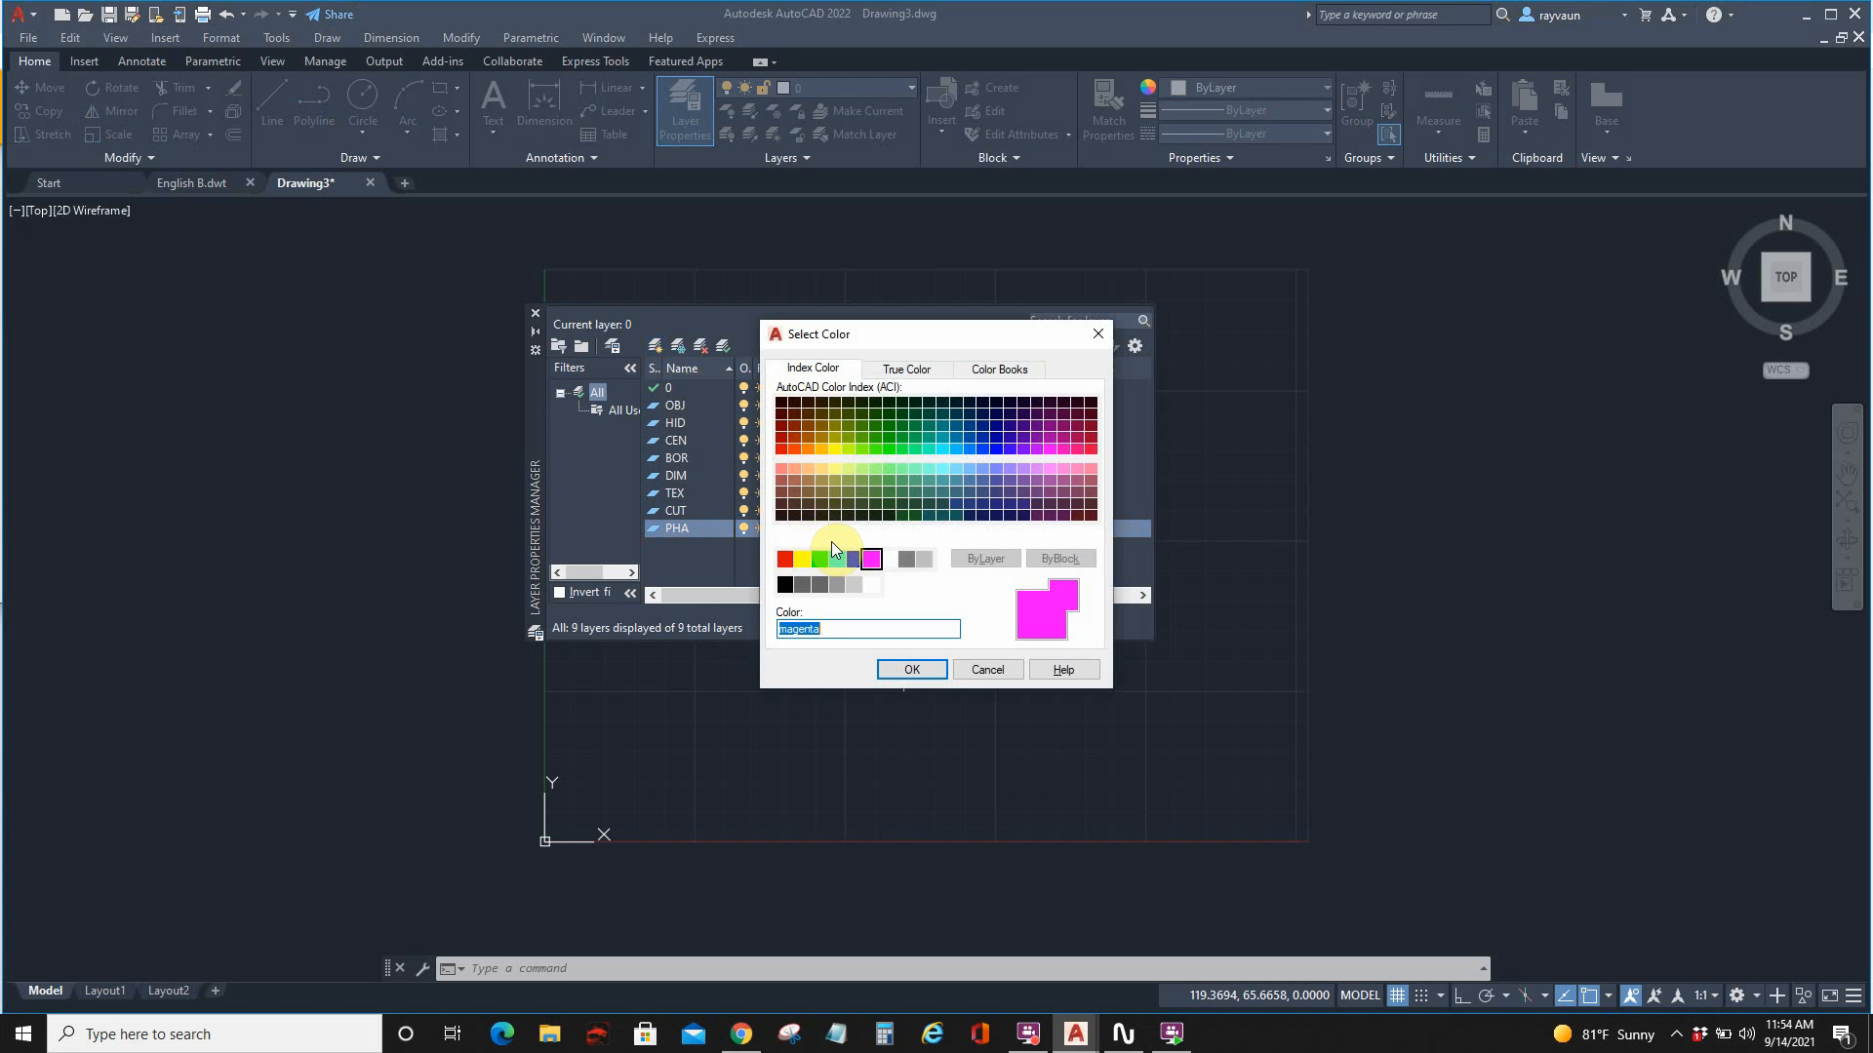
{"action": "left_click", "coordinate": [853, 559]}
{"action": "left_click", "coordinate": [911, 670]}
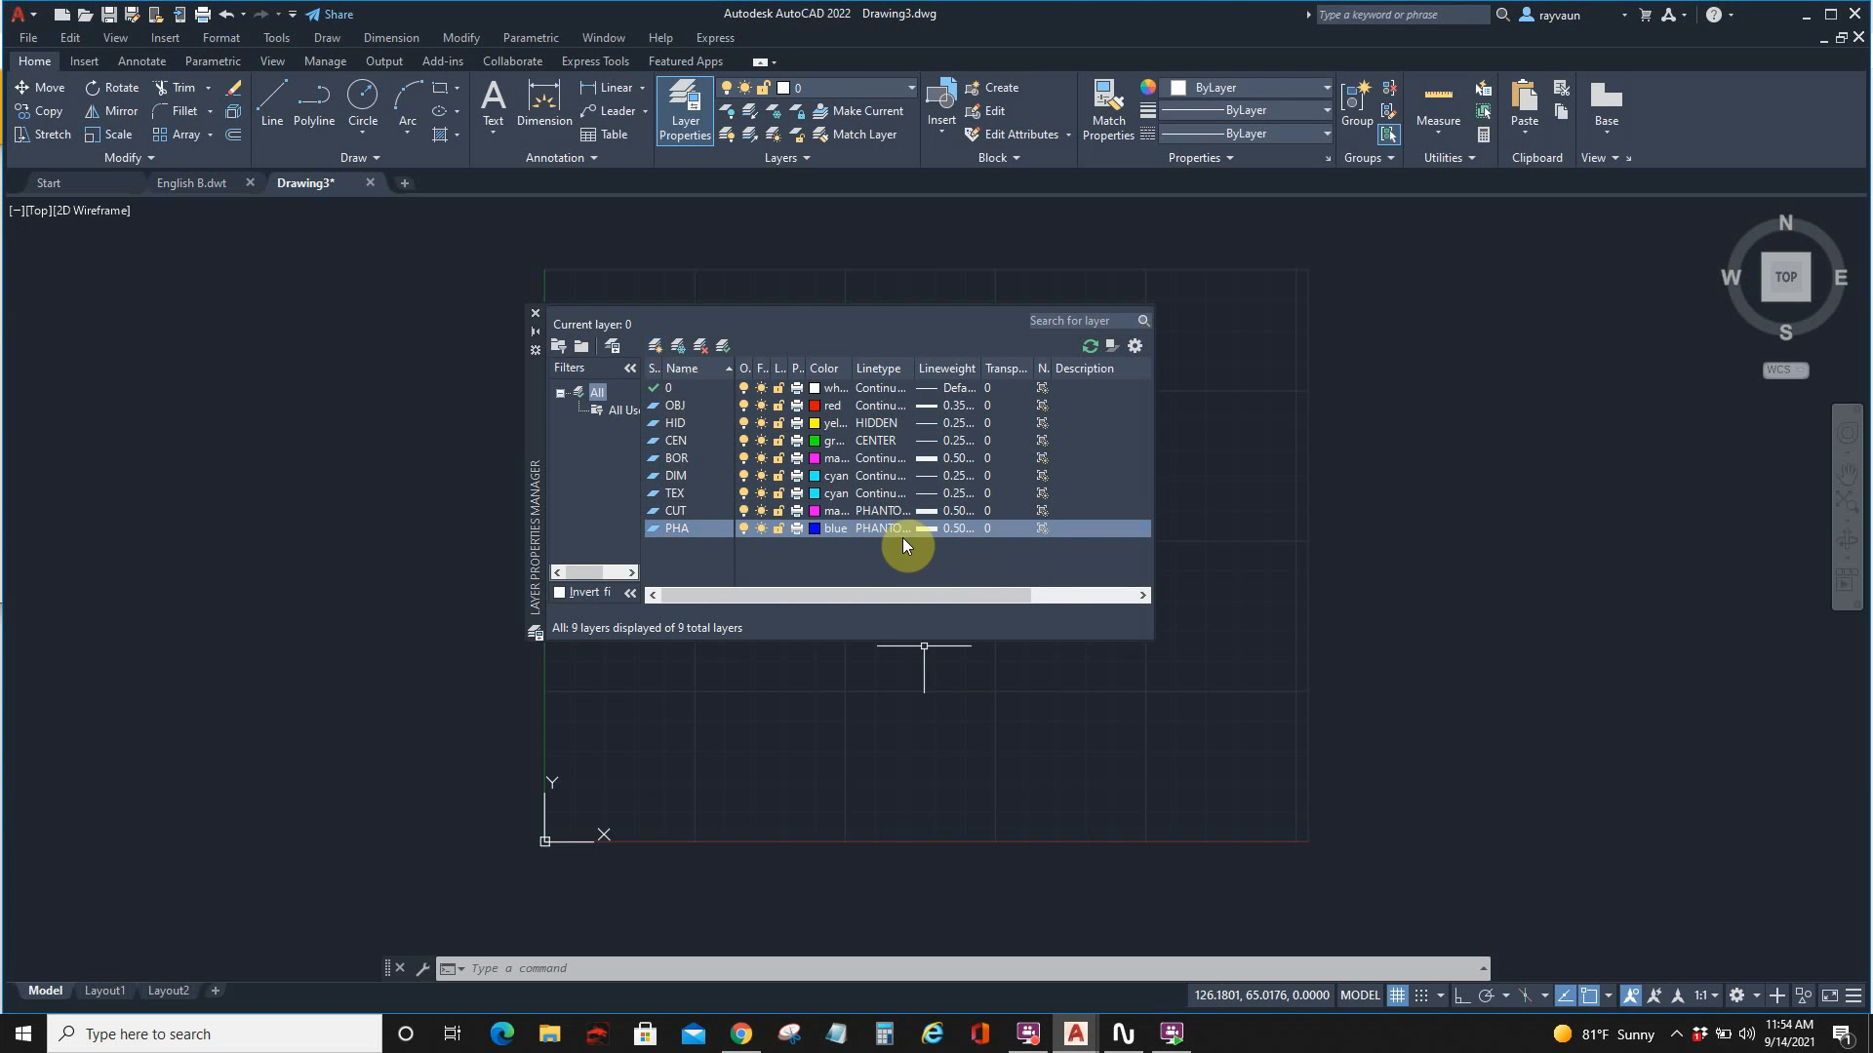
{"action": "left_click", "coordinate": [923, 528]}
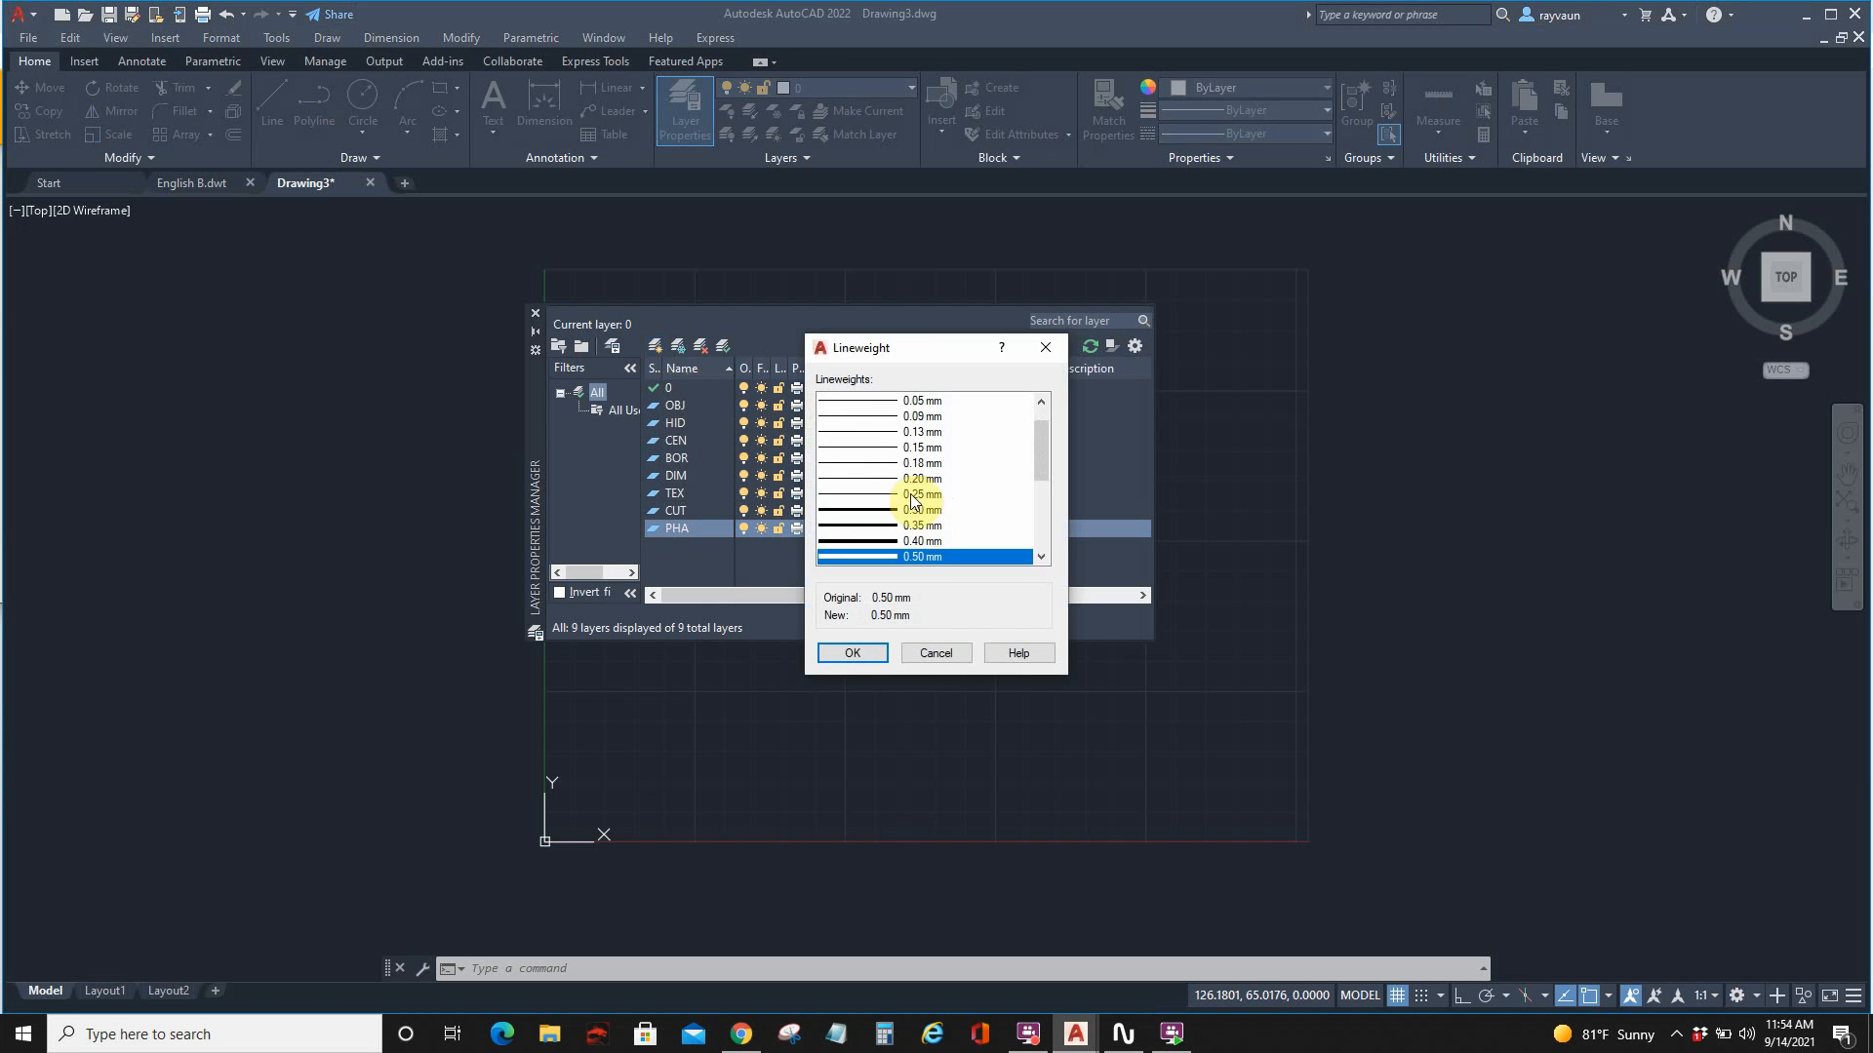
{"action": "left_click", "coordinate": [922, 495]}
{"action": "left_click", "coordinate": [854, 653]}
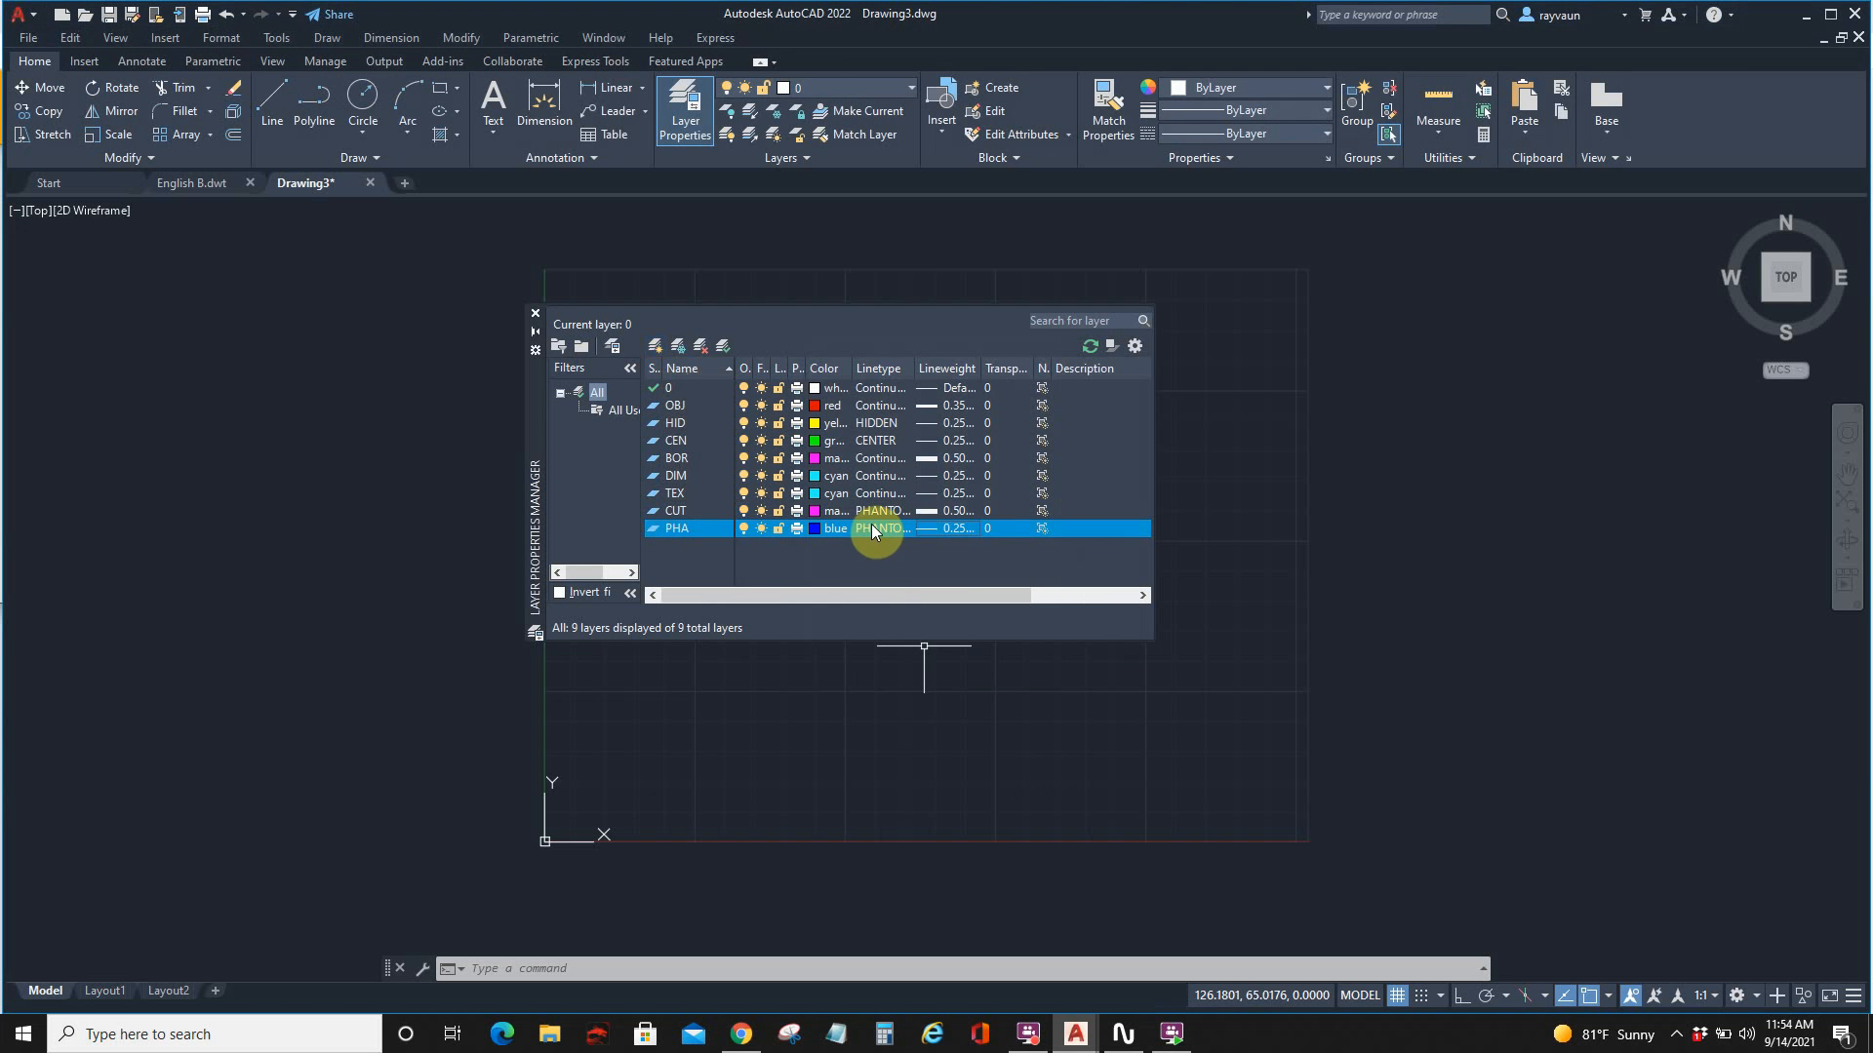
Step: Create a new layer named HAT and assign it the Continuous linetype
{"action": "left_click", "coordinate": [657, 346]}
{"action": "type", "text": "HAT"}
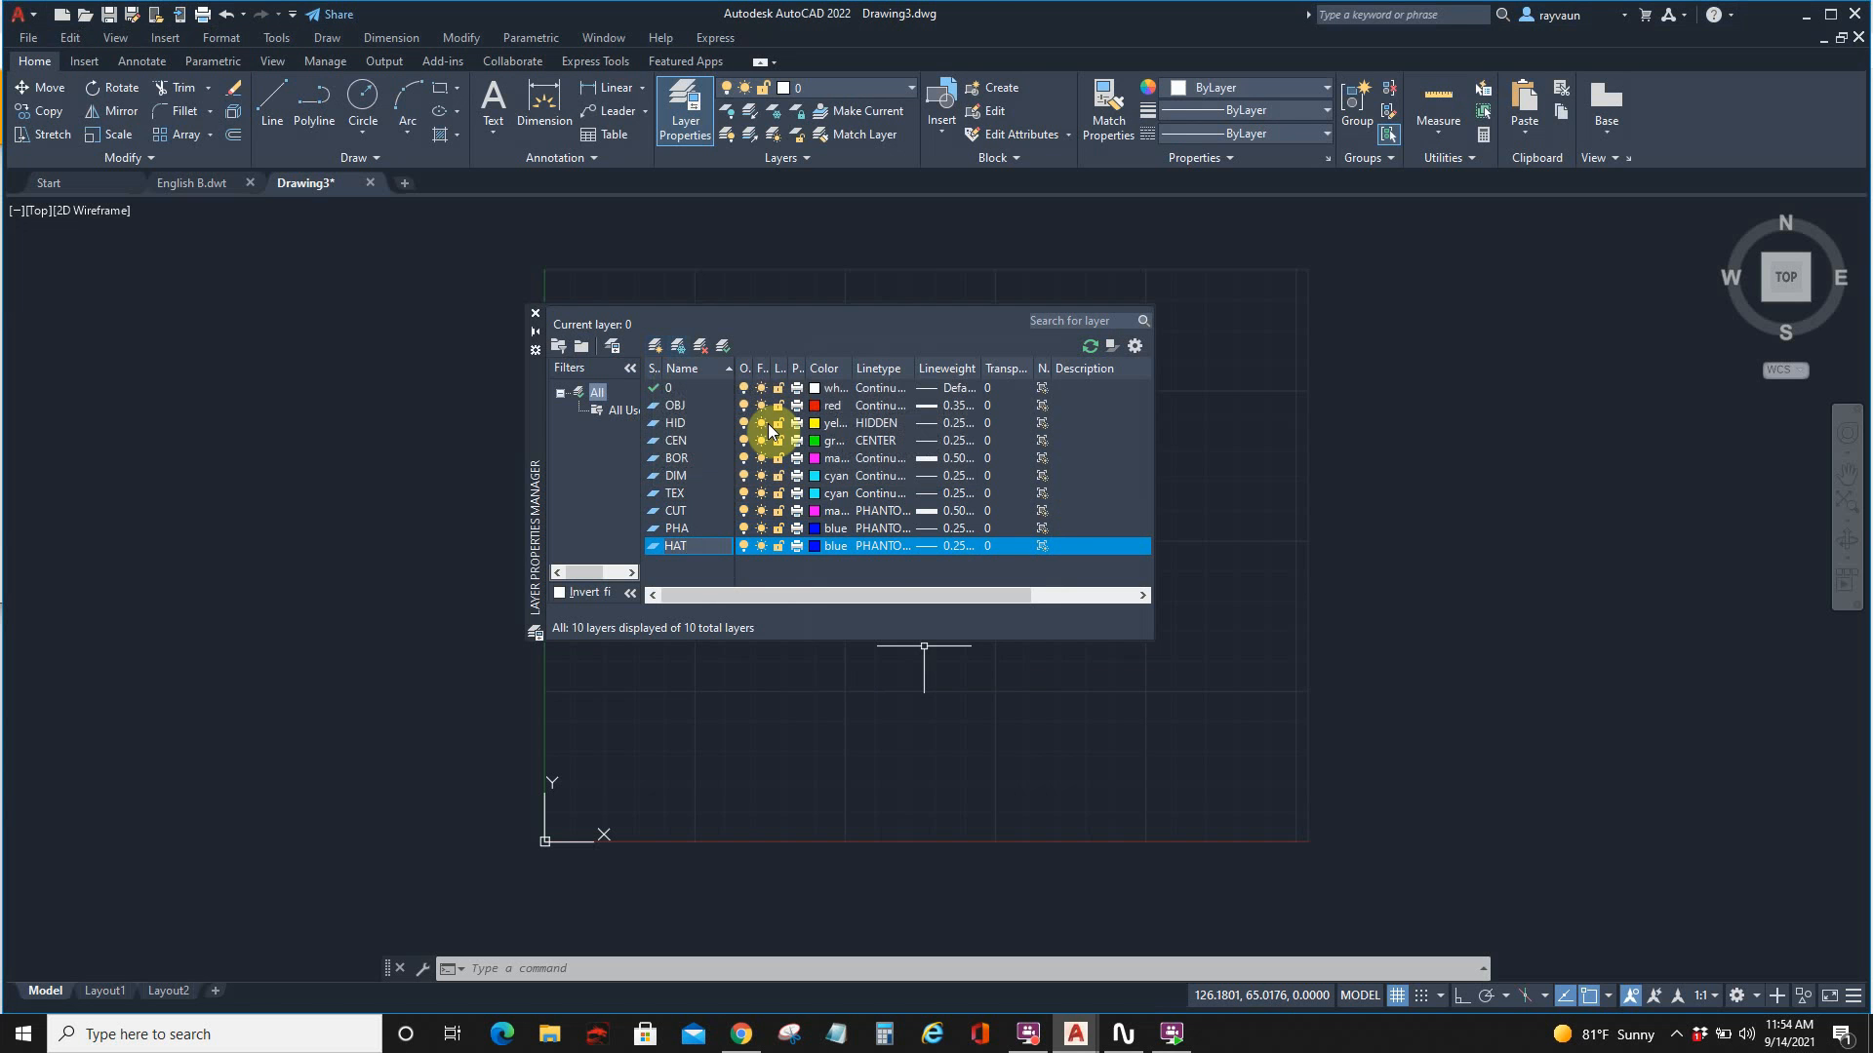
{"action": "left_click", "coordinate": [881, 545]}
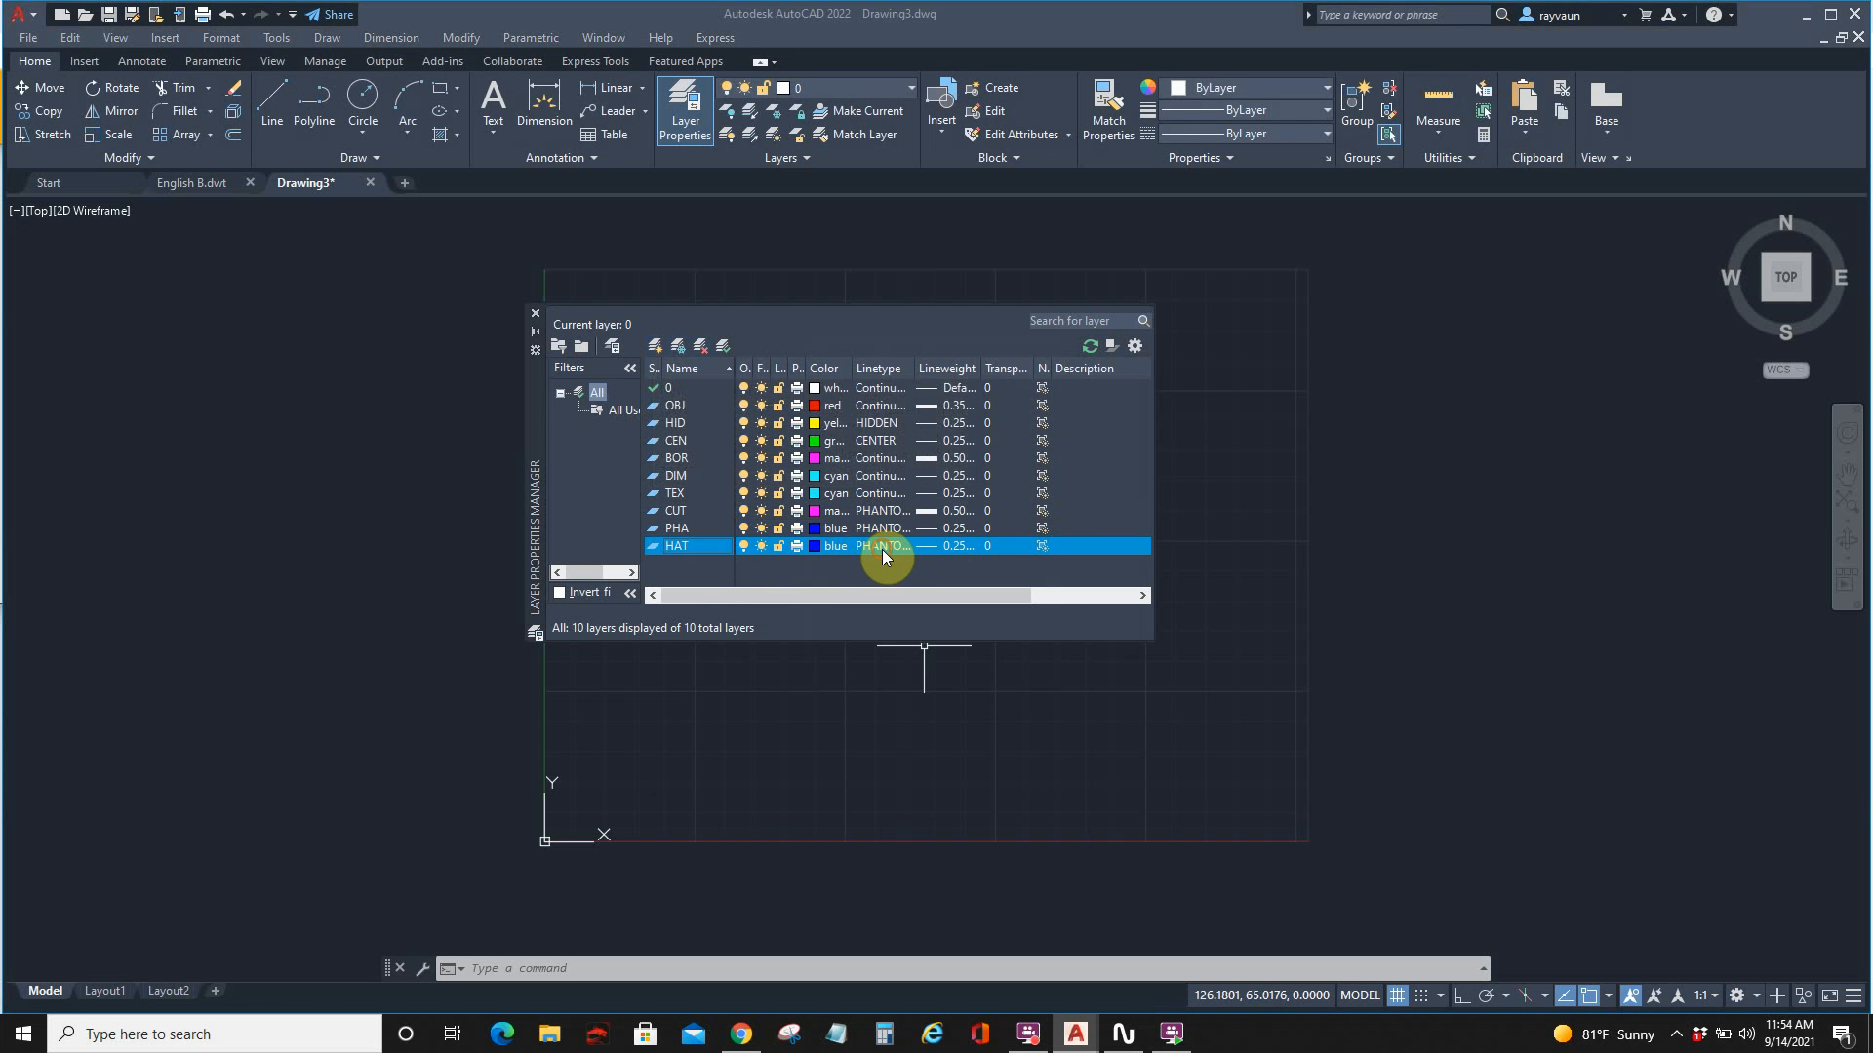
{"action": "scroll", "coordinate": [845, 514], "scroll_direction": "up", "scroll_amount": 7}
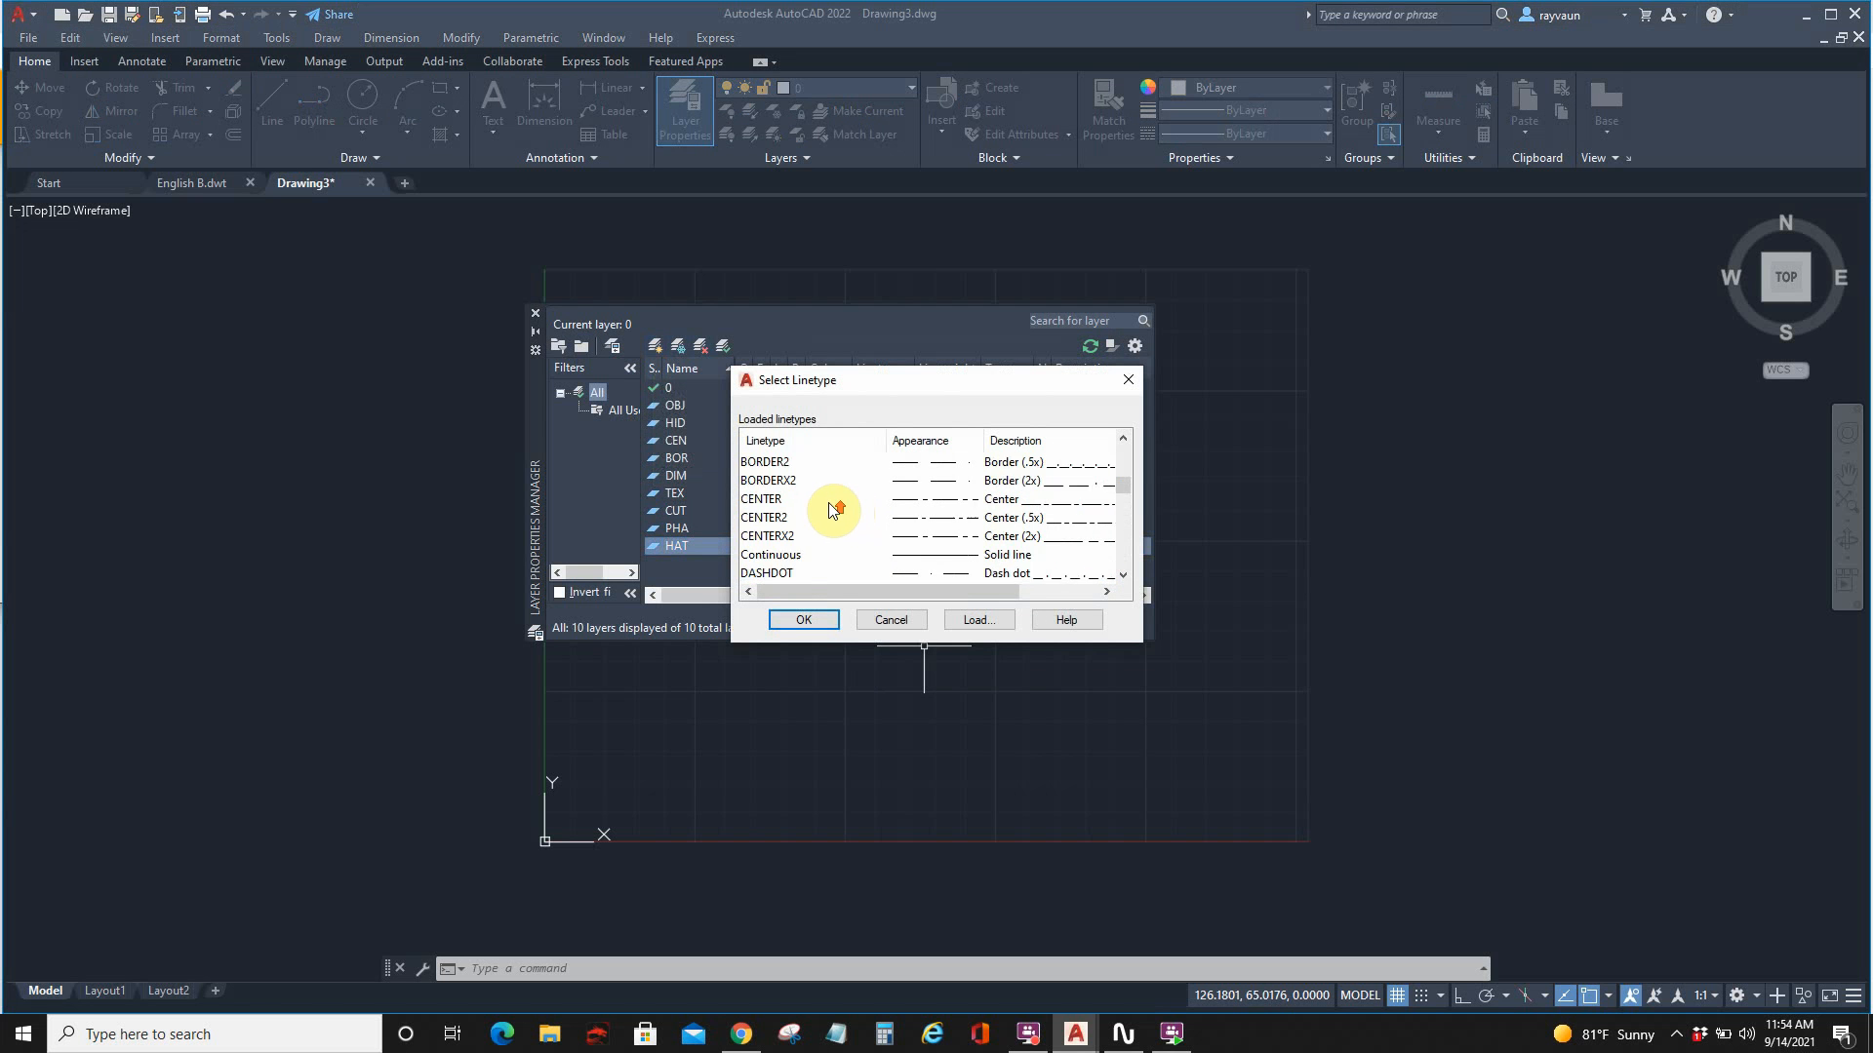
{"action": "scroll", "coordinate": [807, 536], "scroll_direction": "down", "scroll_amount": 1}
{"action": "left_click", "coordinate": [813, 558]}
{"action": "left_click", "coordinate": [803, 619]}
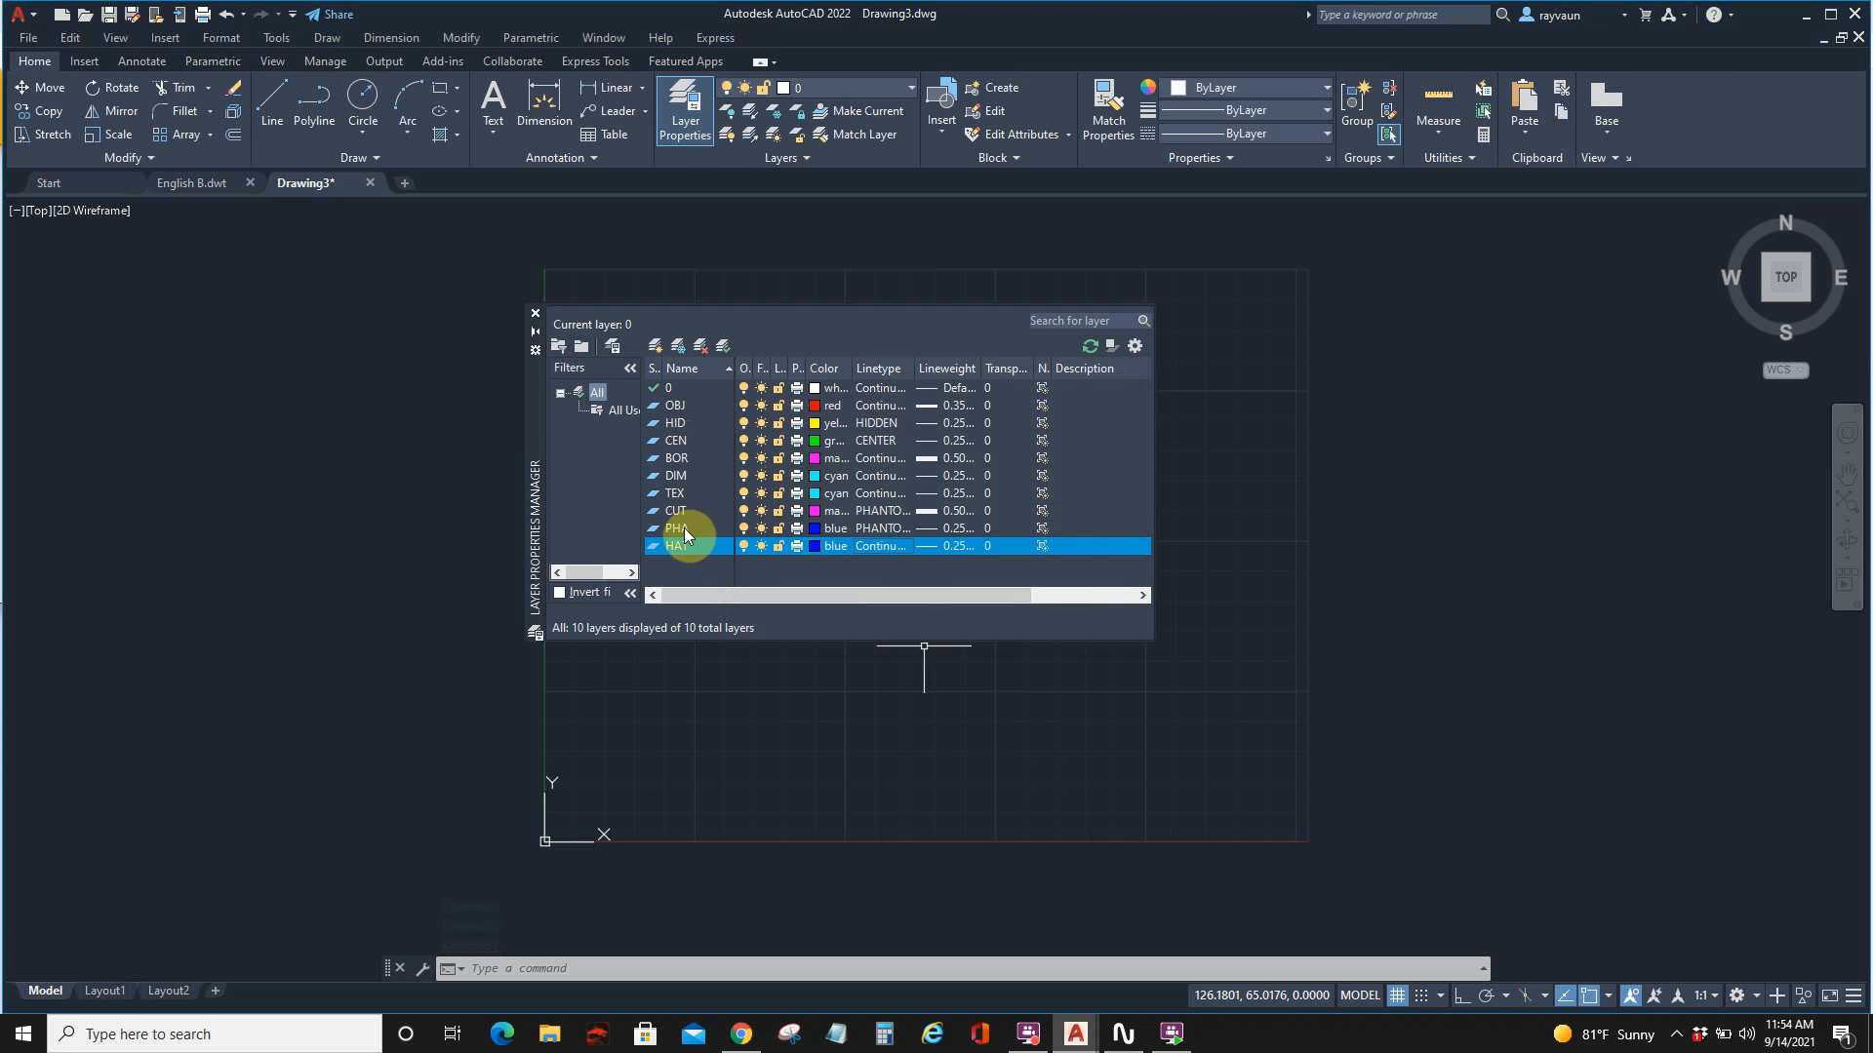
Step: Switch to Chrome to check the layer properties table on the CAD Standards page, and return to the AutoCAD drawing
{"action": "key", "text": "alt+Tab"}
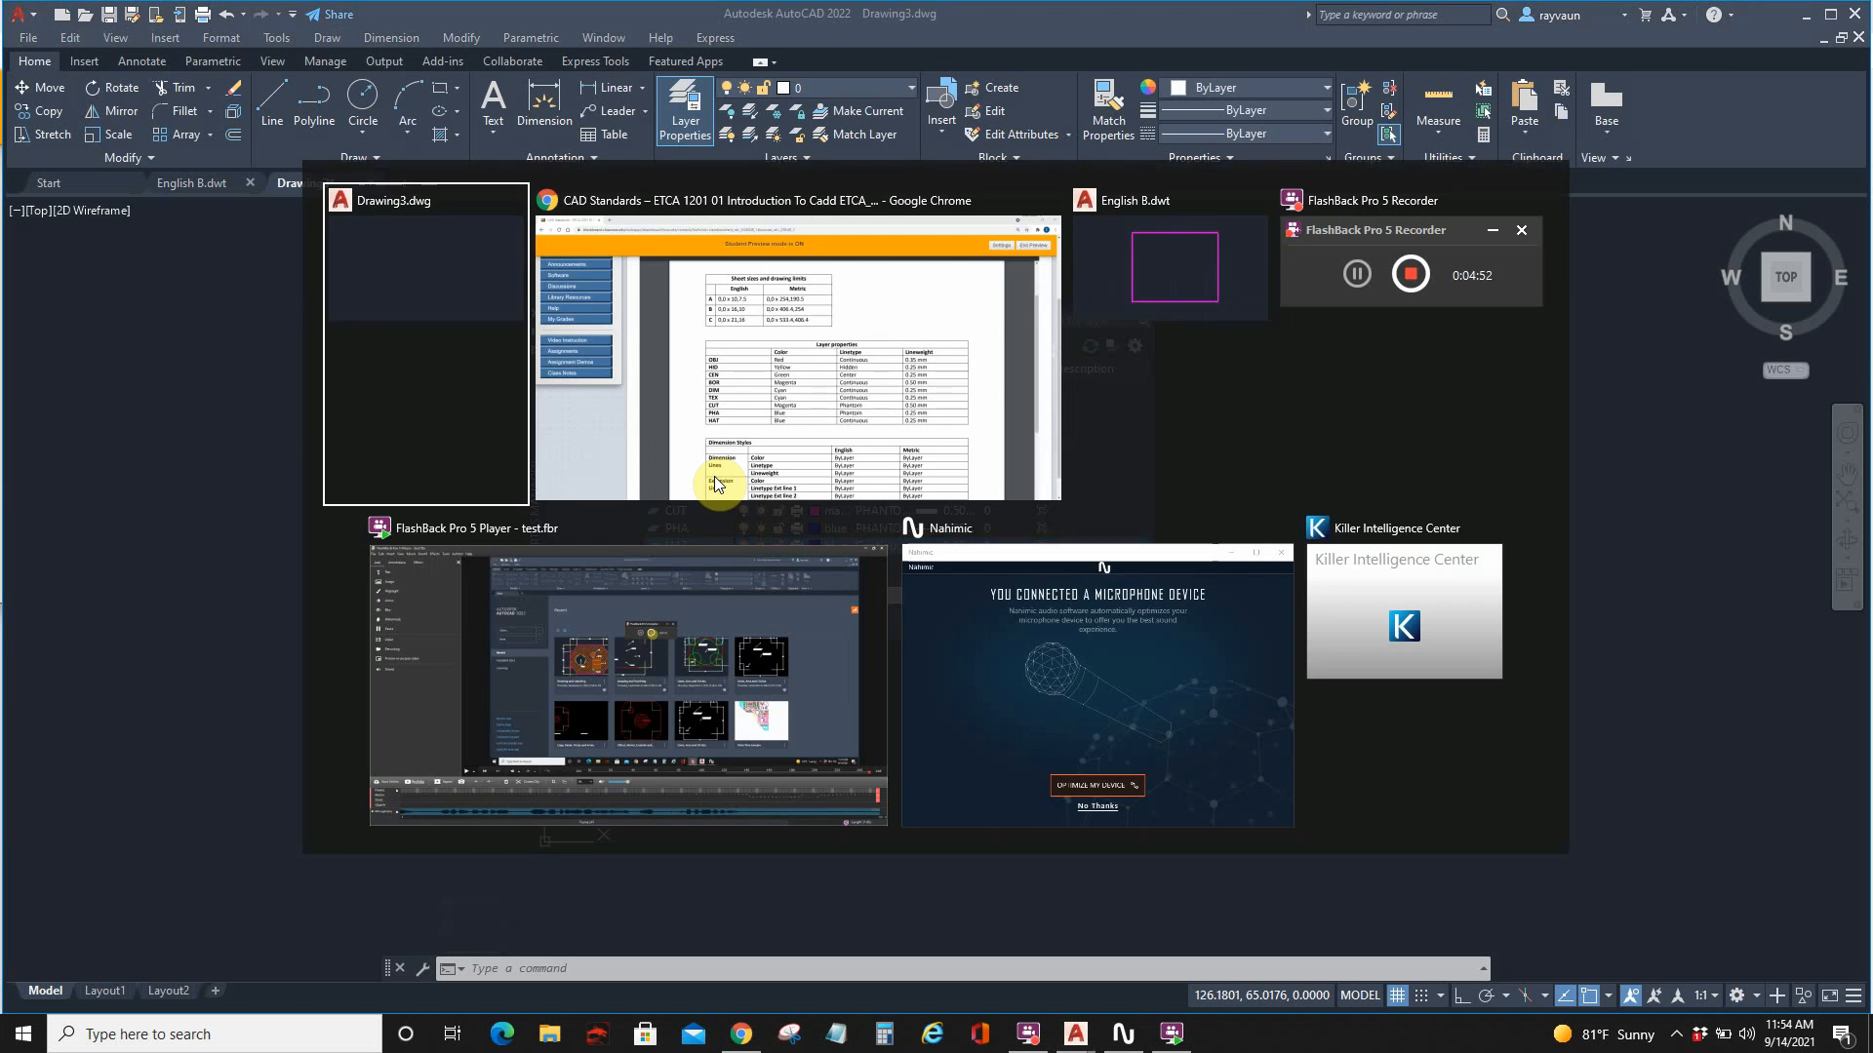
{"action": "key", "text": "alt+Tab"}
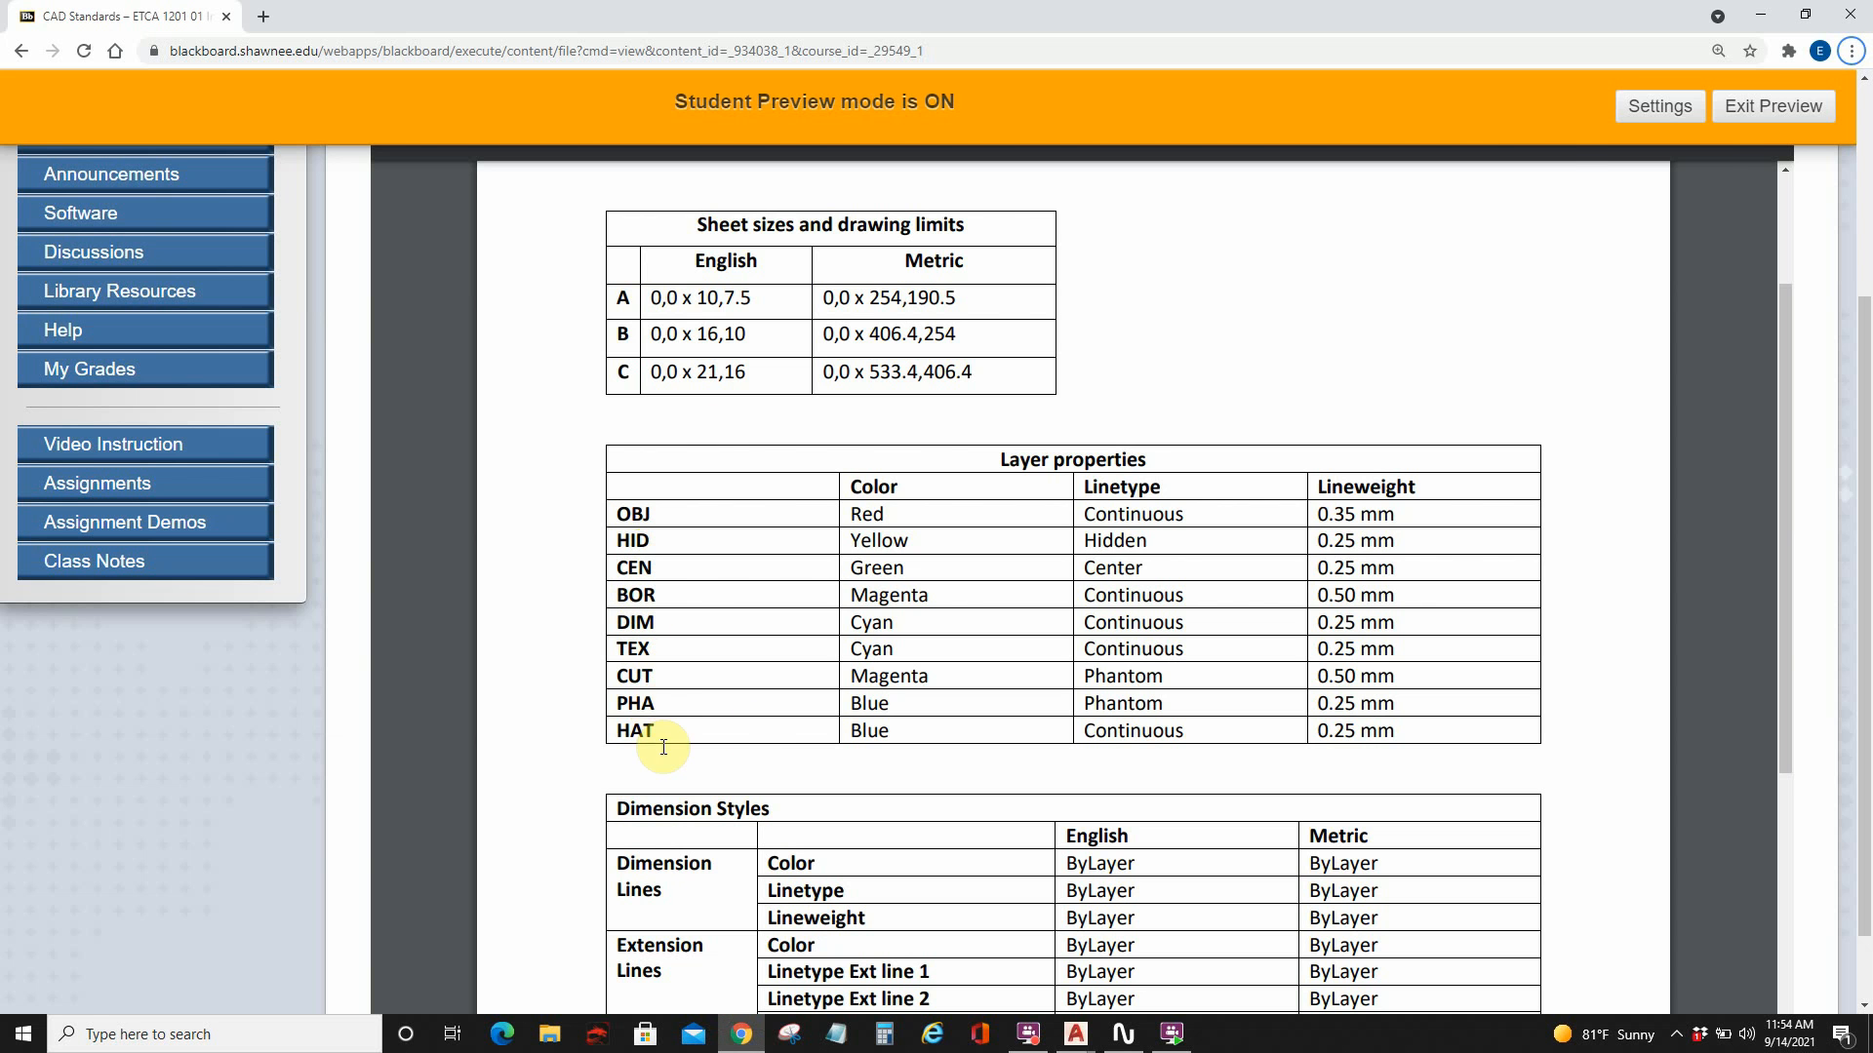
{"action": "key", "text": "alt+Tab"}
Step: Close the layer properties manager and make BOR the current layer
{"action": "left_click", "coordinate": [1315, 330]}
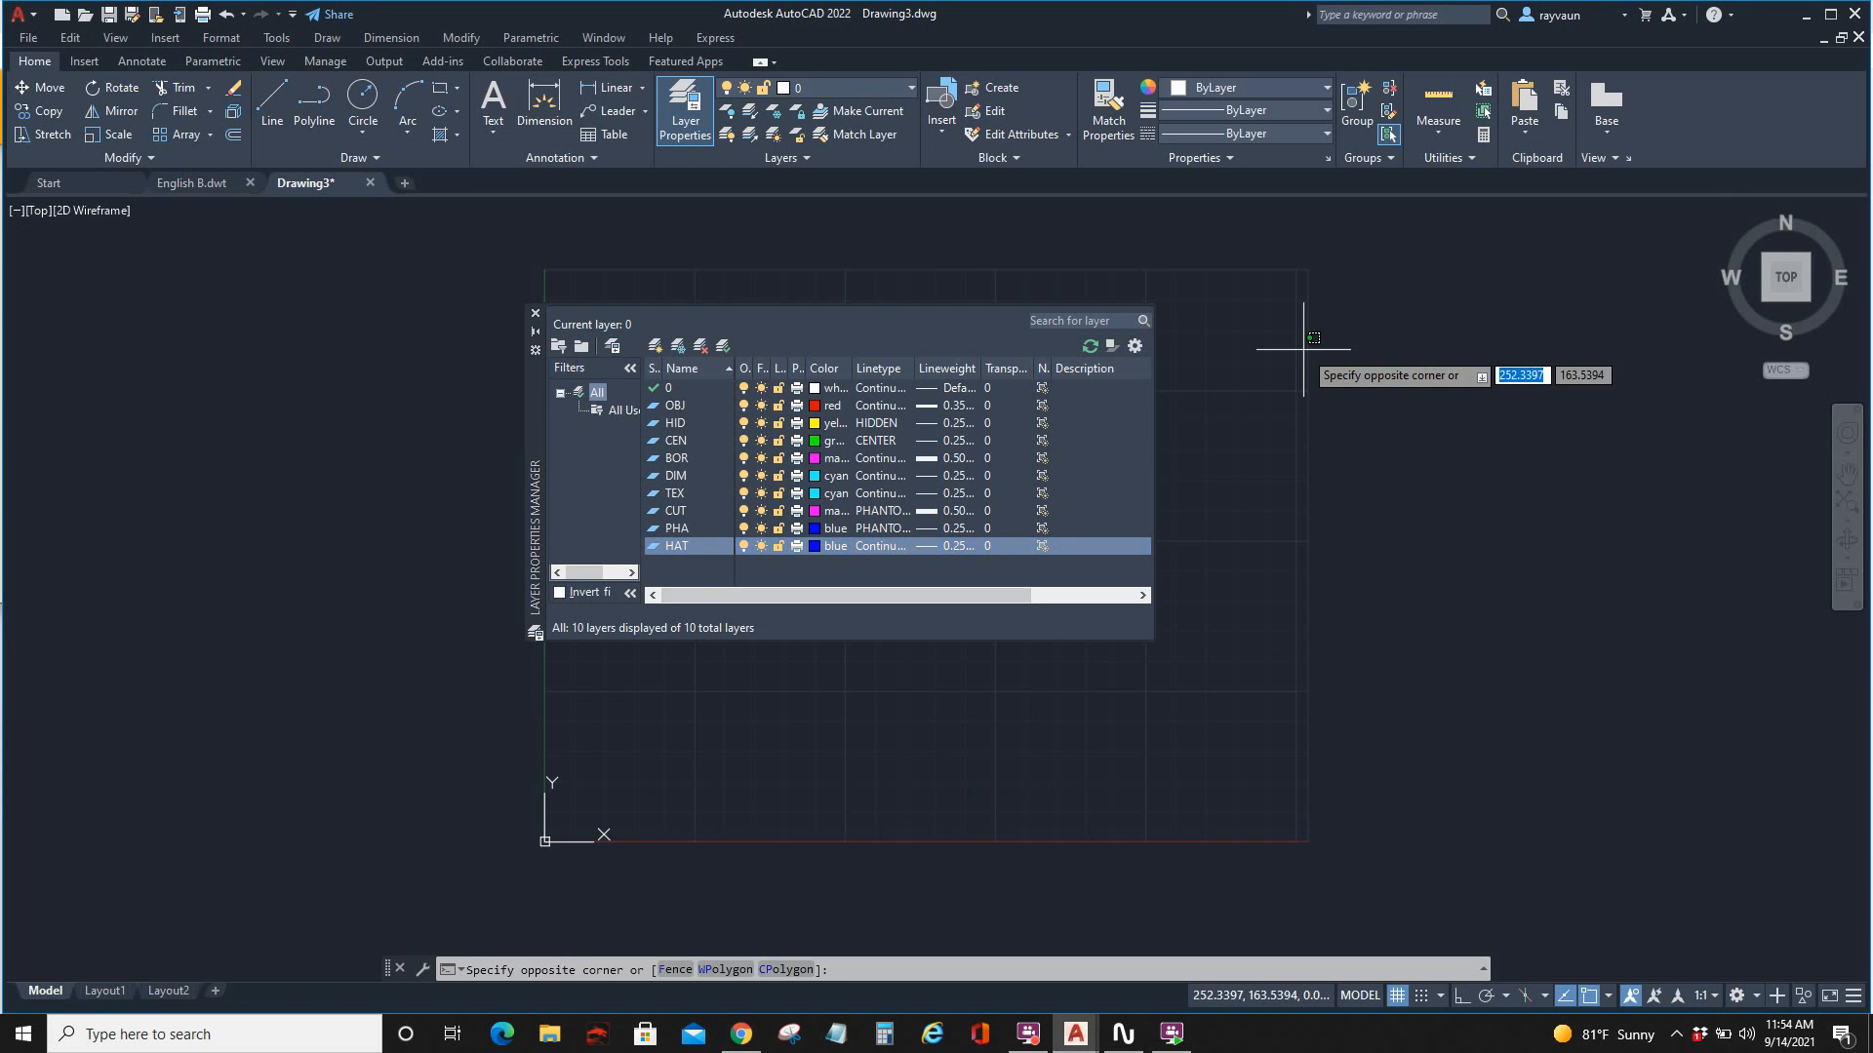
{"action": "left_click", "coordinate": [1146, 234]}
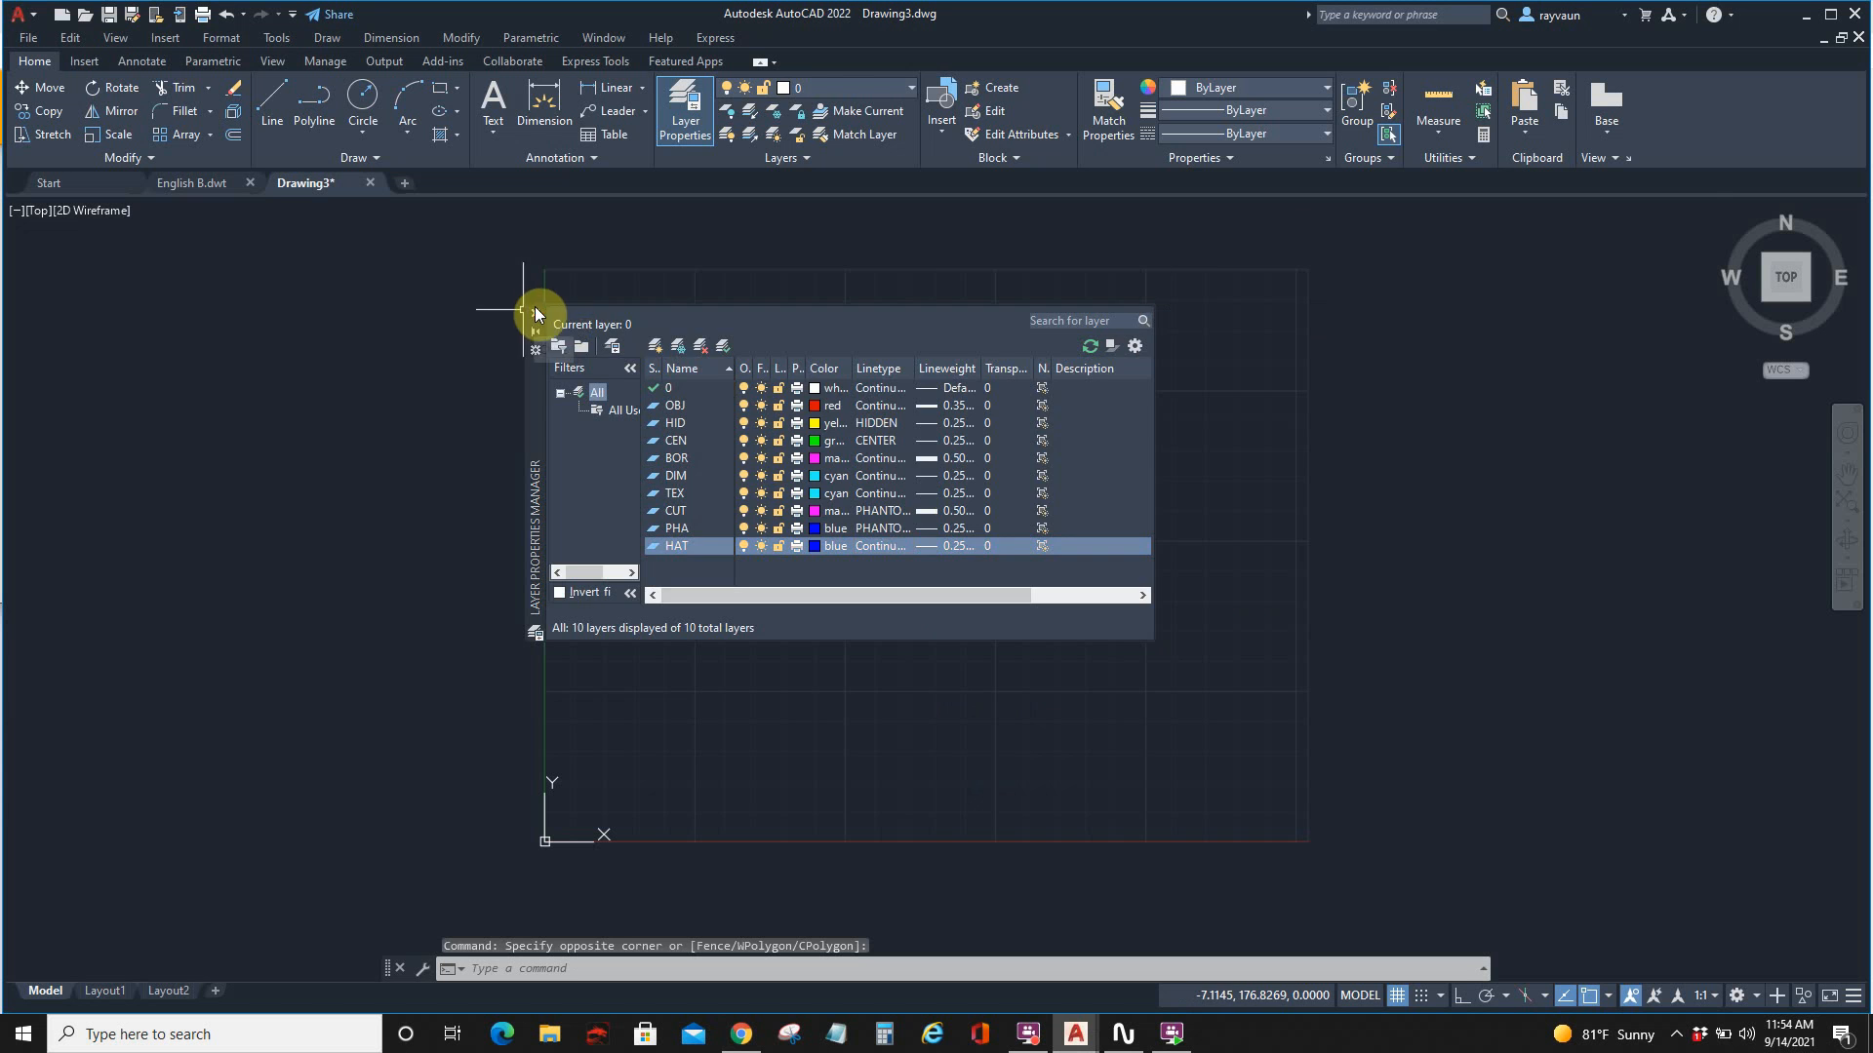
{"action": "left_click", "coordinate": [534, 313]}
{"action": "left_click", "coordinate": [809, 88]}
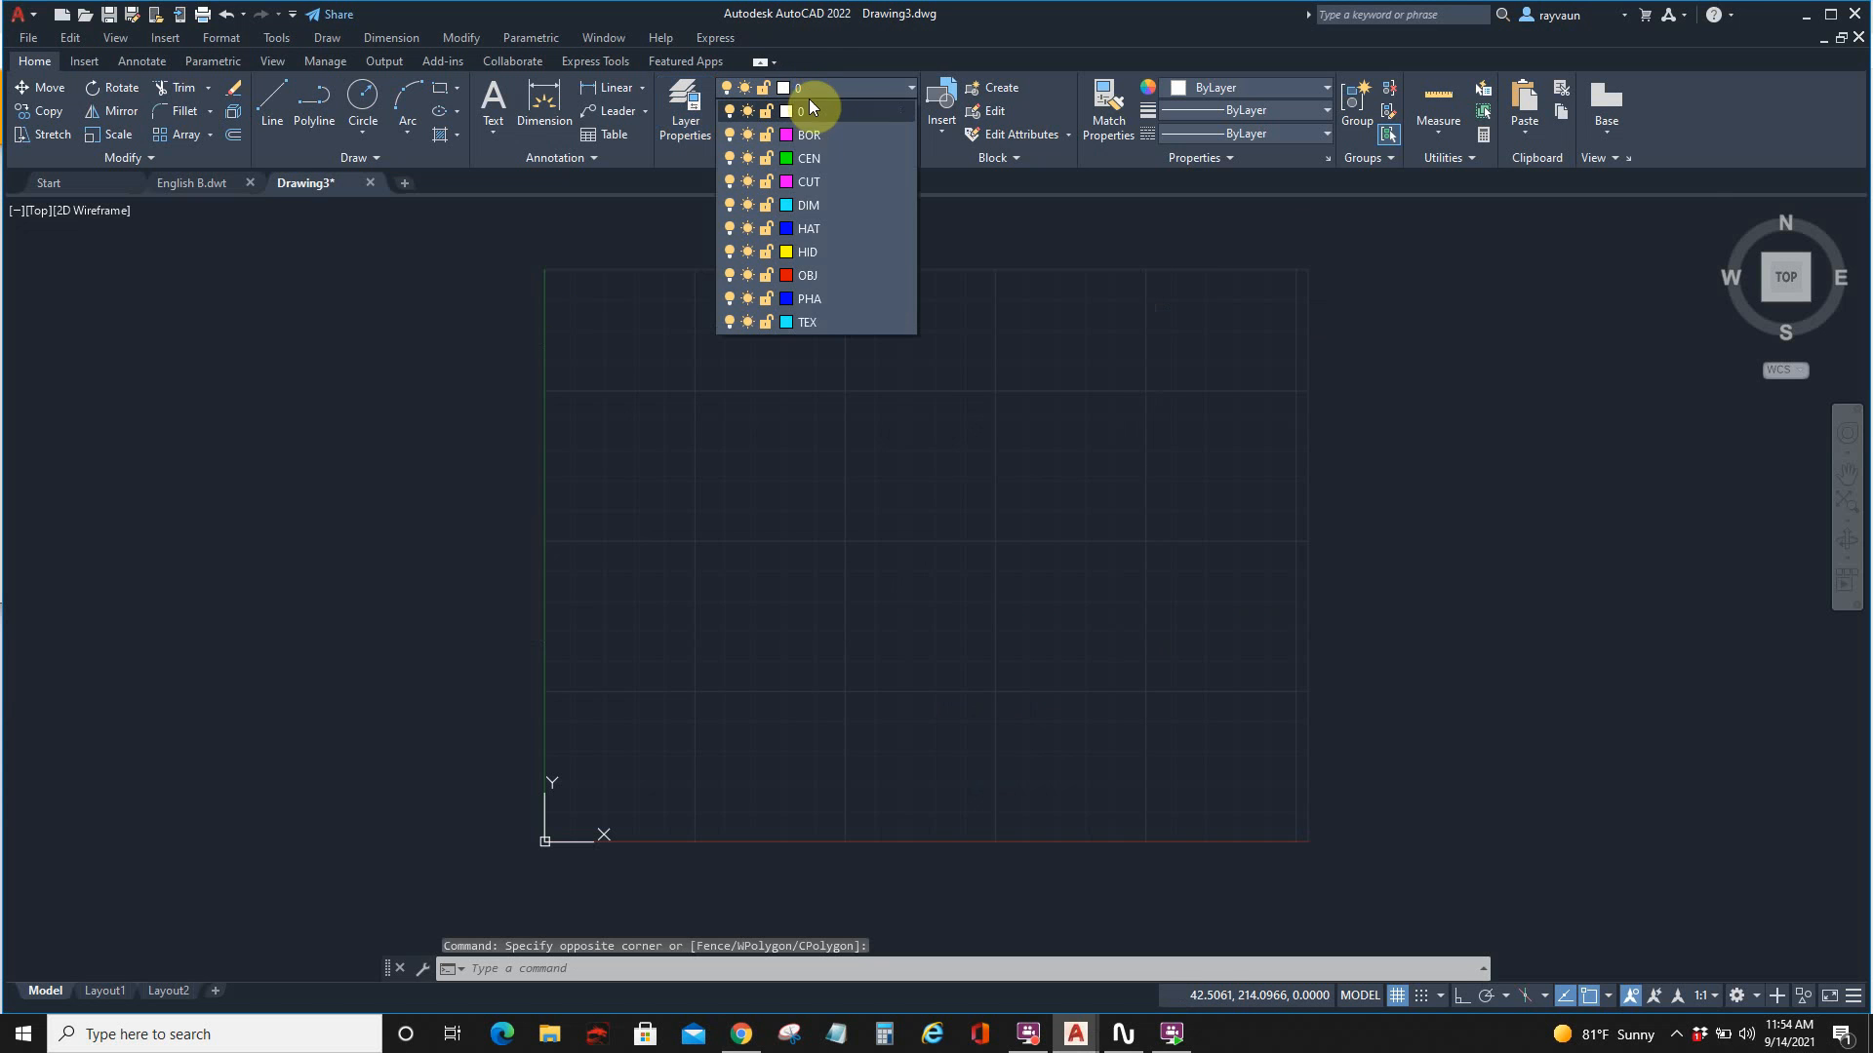
{"action": "left_click", "coordinate": [810, 136]}
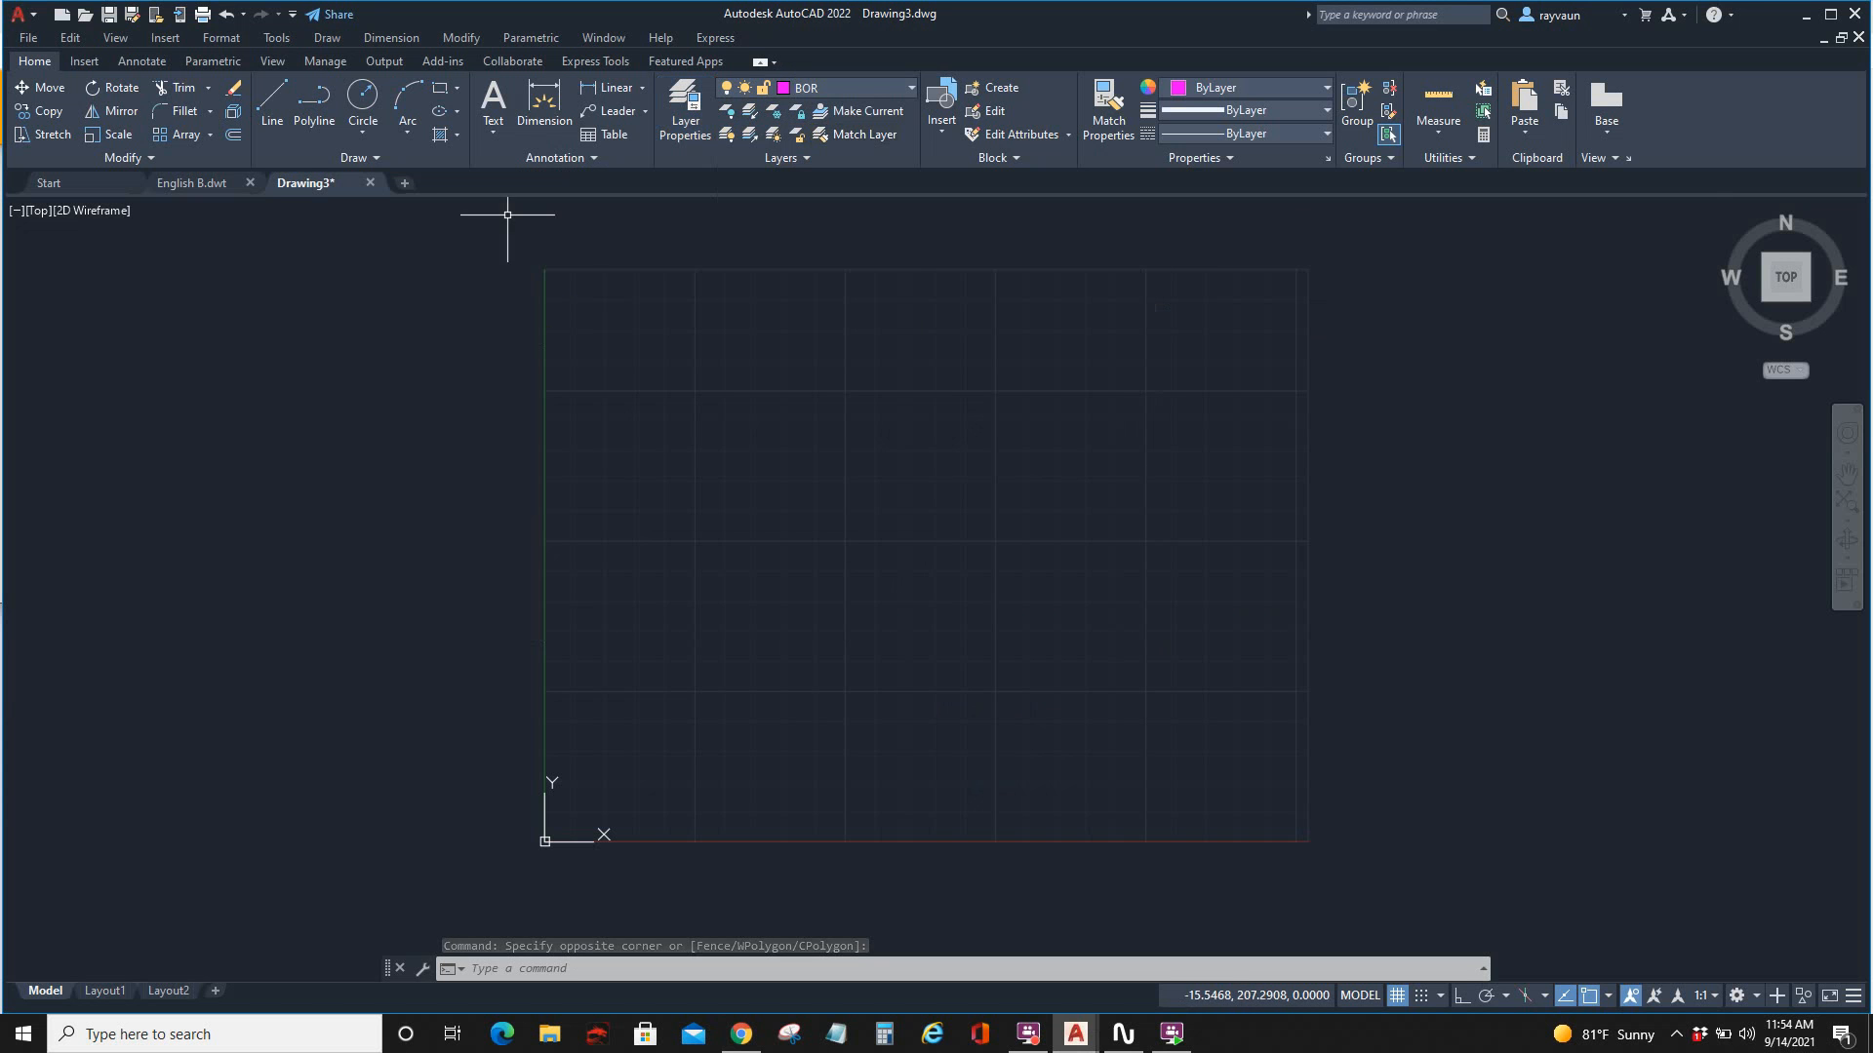
Step: Draw the border rectangle from the origin 0,0, 254 mm wide and 190.5 mm high
{"action": "left_click", "coordinate": [439, 87]}
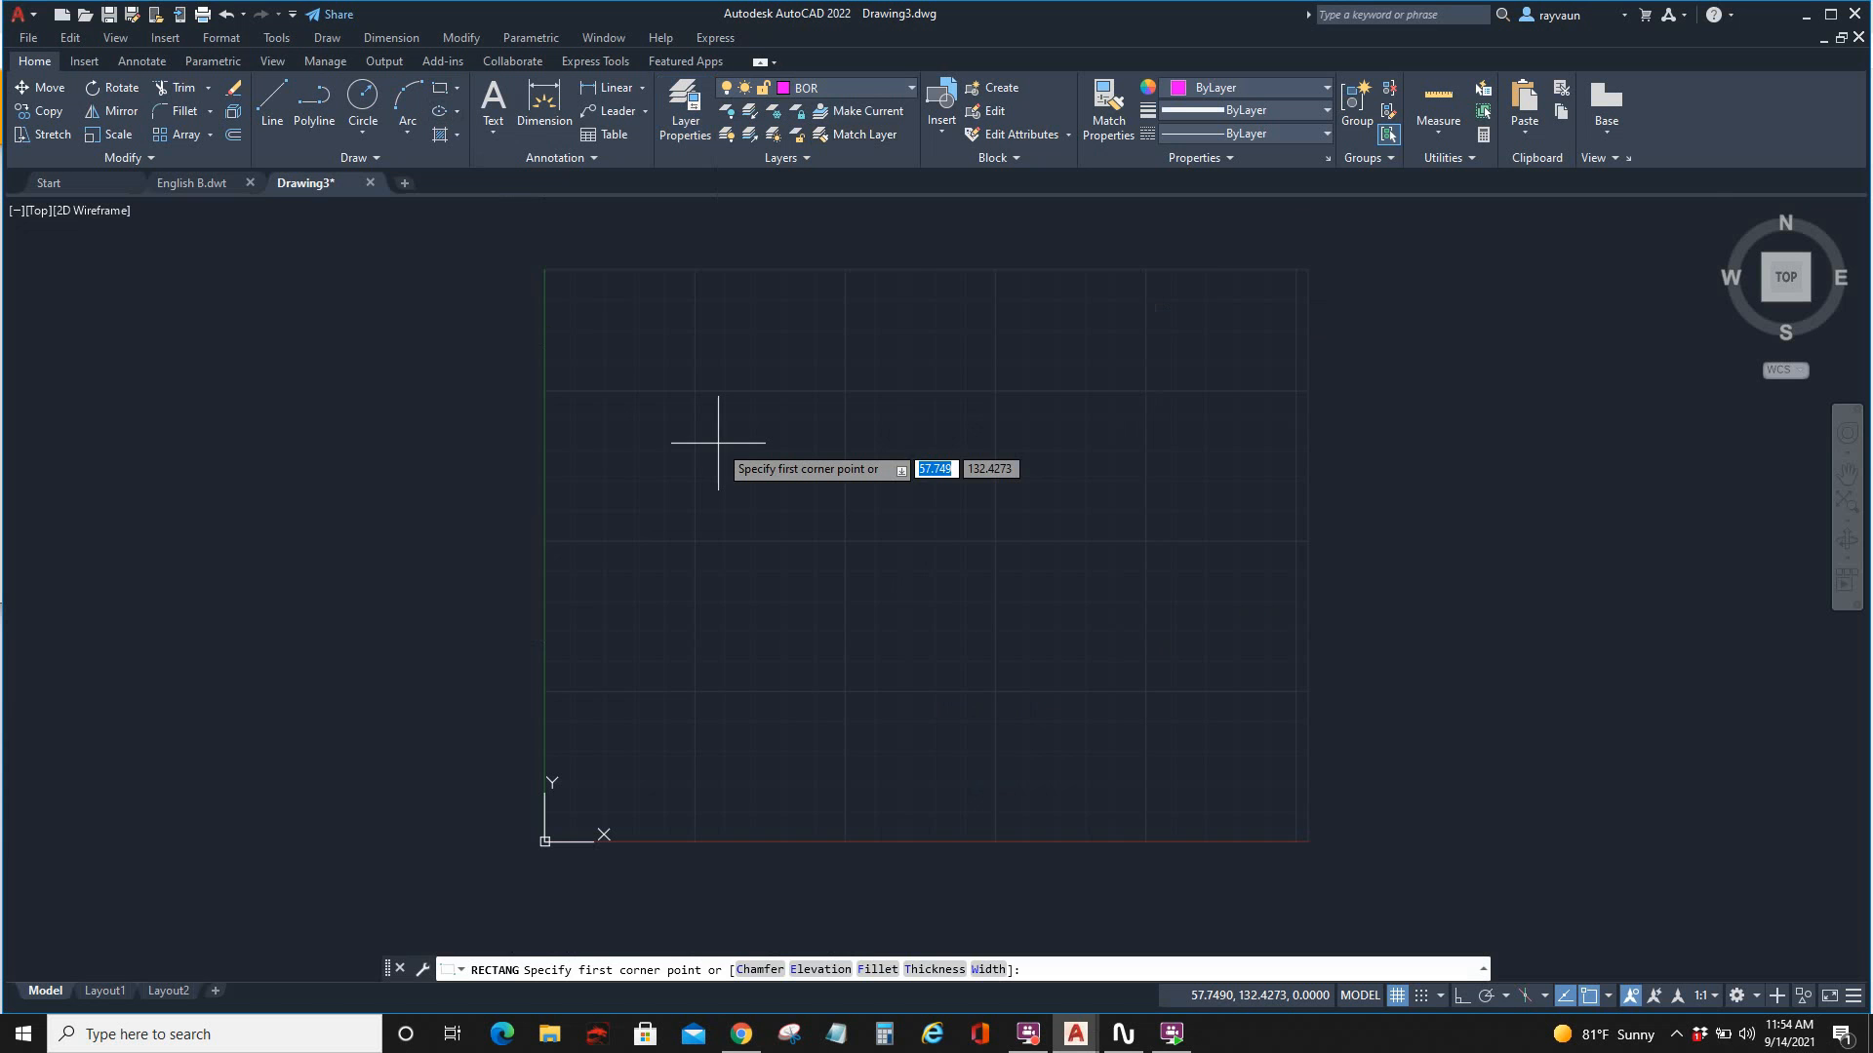
{"action": "type", "text": "0,0"}
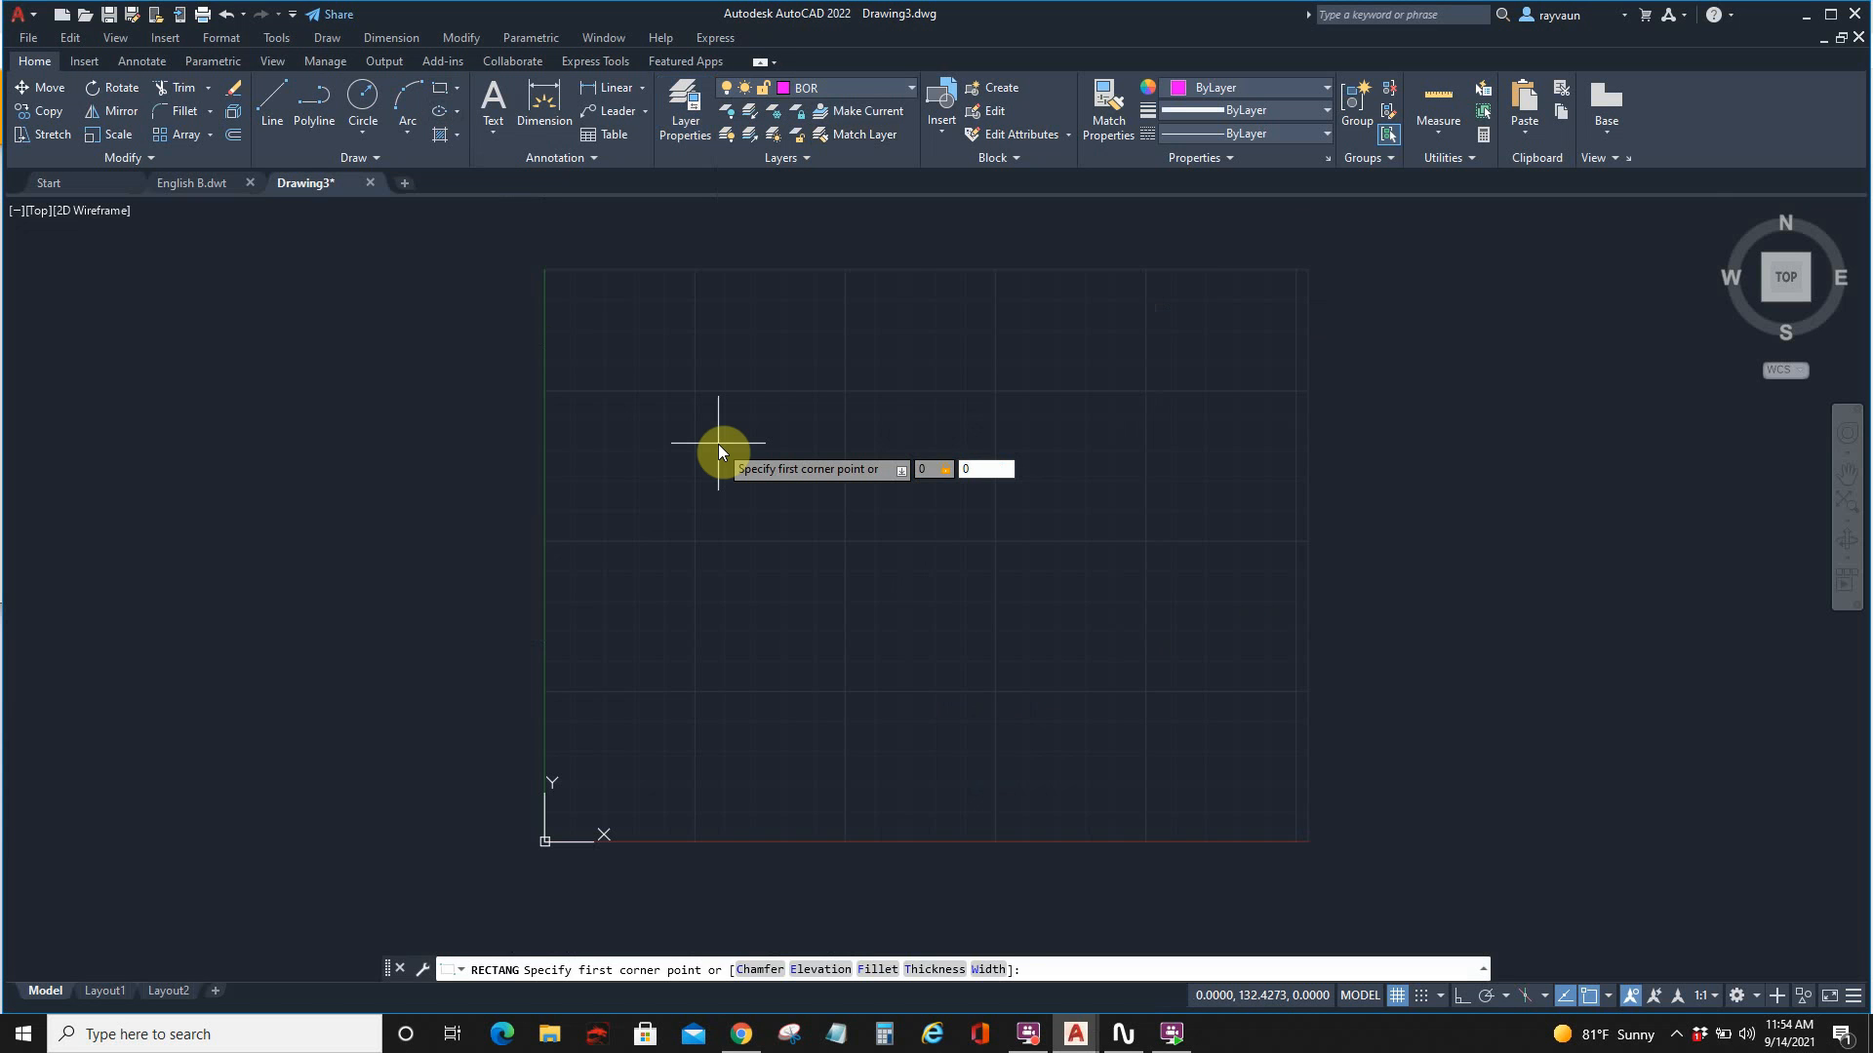
{"action": "key", "text": "Return"}
{"action": "type", "text": "254"}
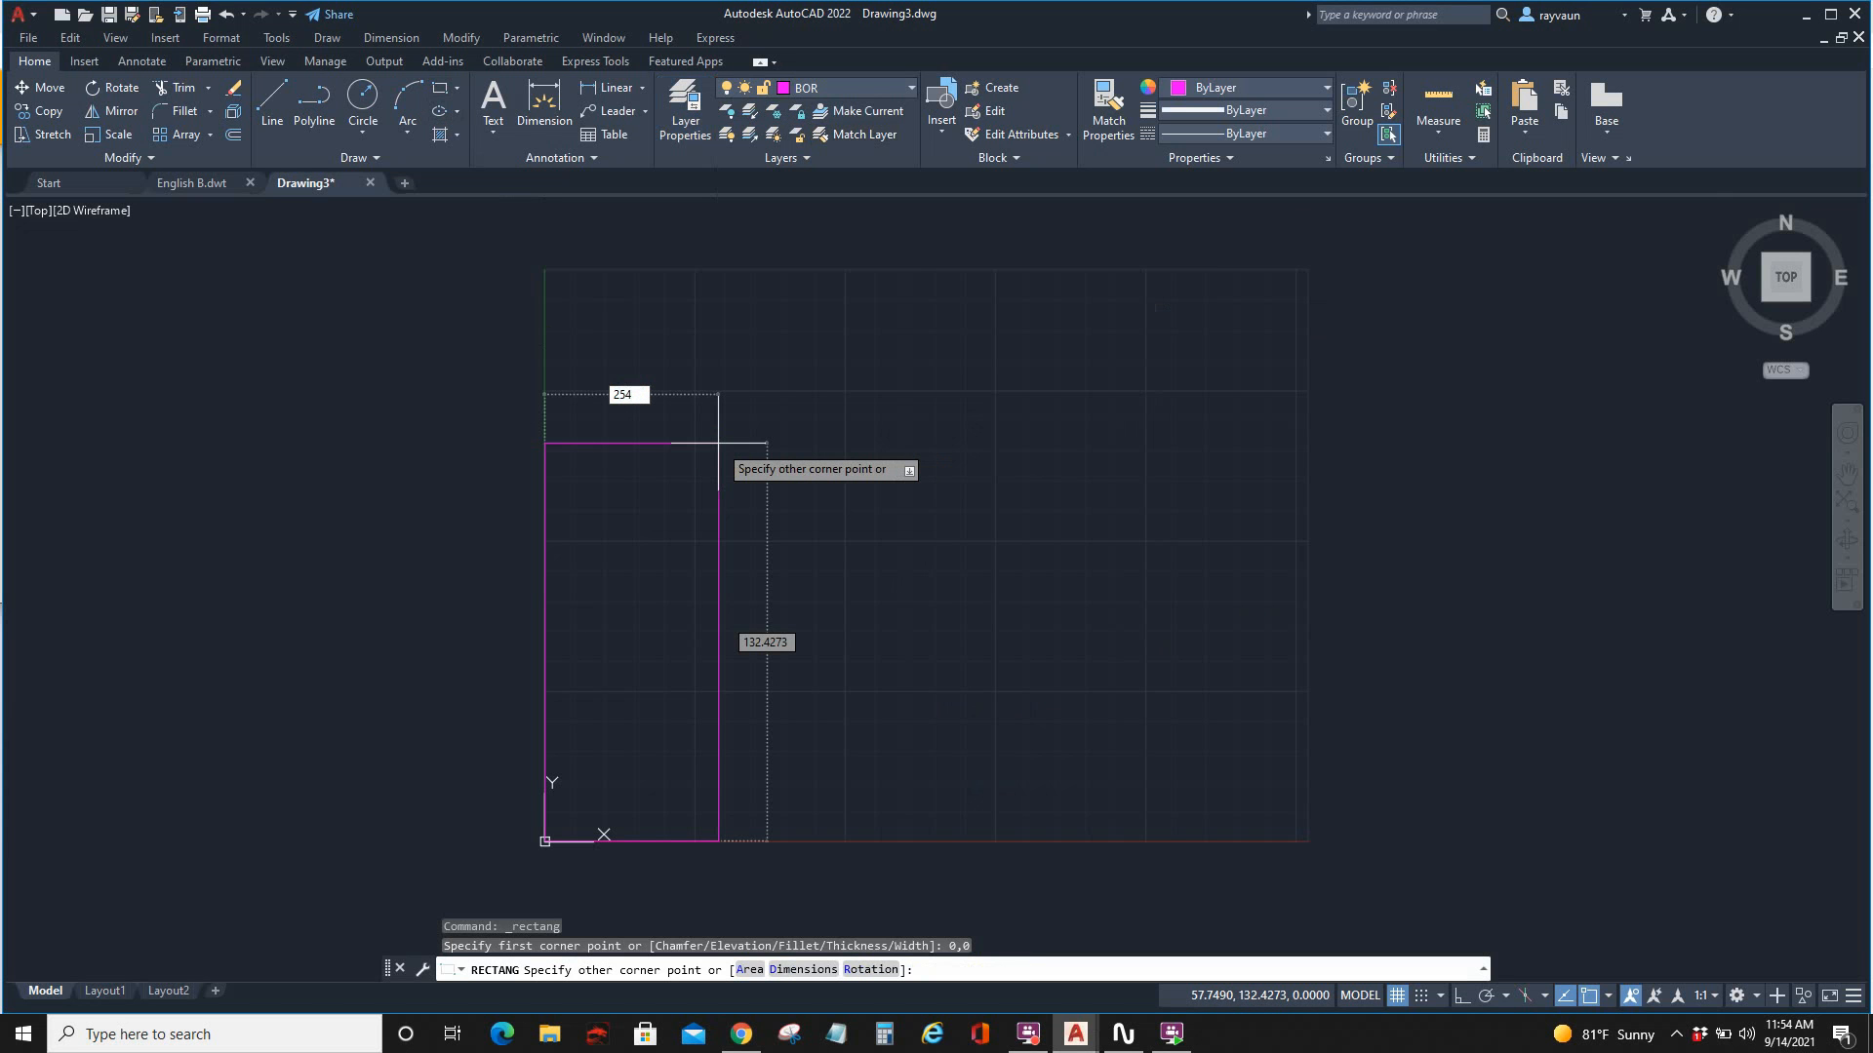
{"action": "key", "text": "Tab"}
{"action": "type", "text": "190."}
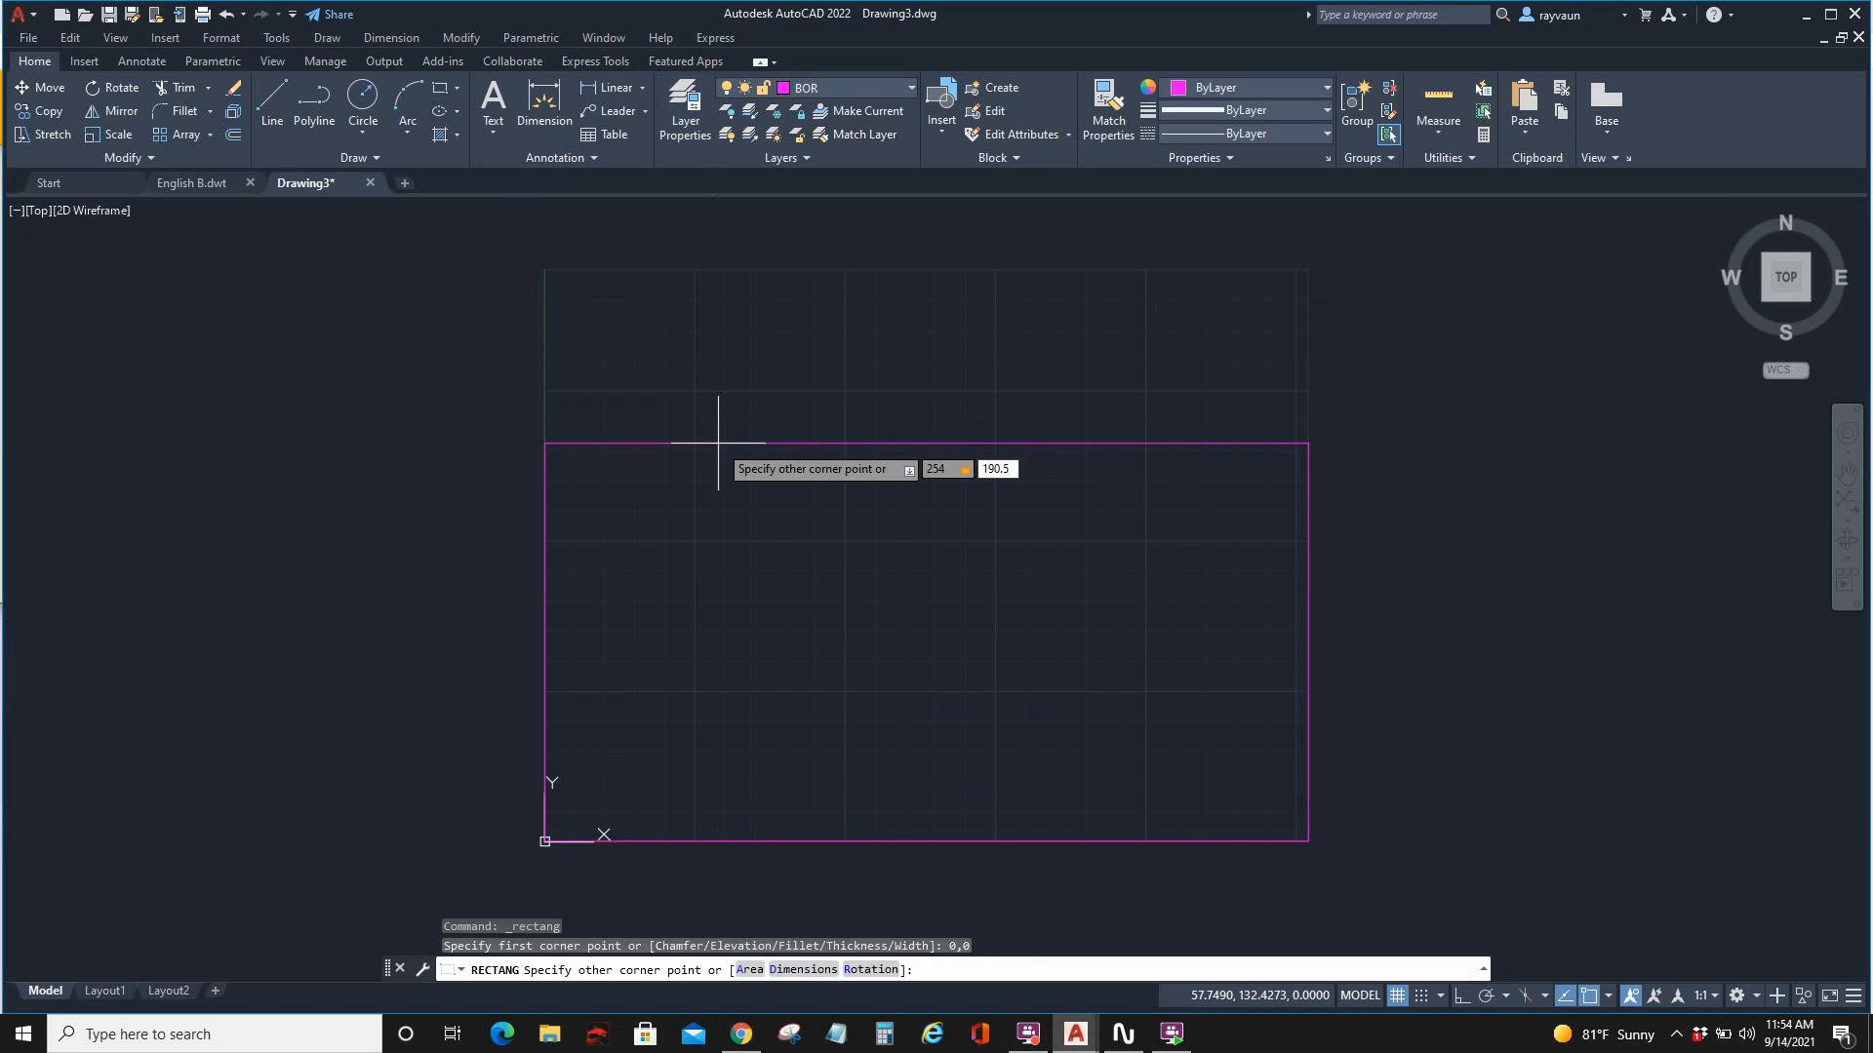
{"action": "type", "text": "5"}
{"action": "key", "text": "Return"}
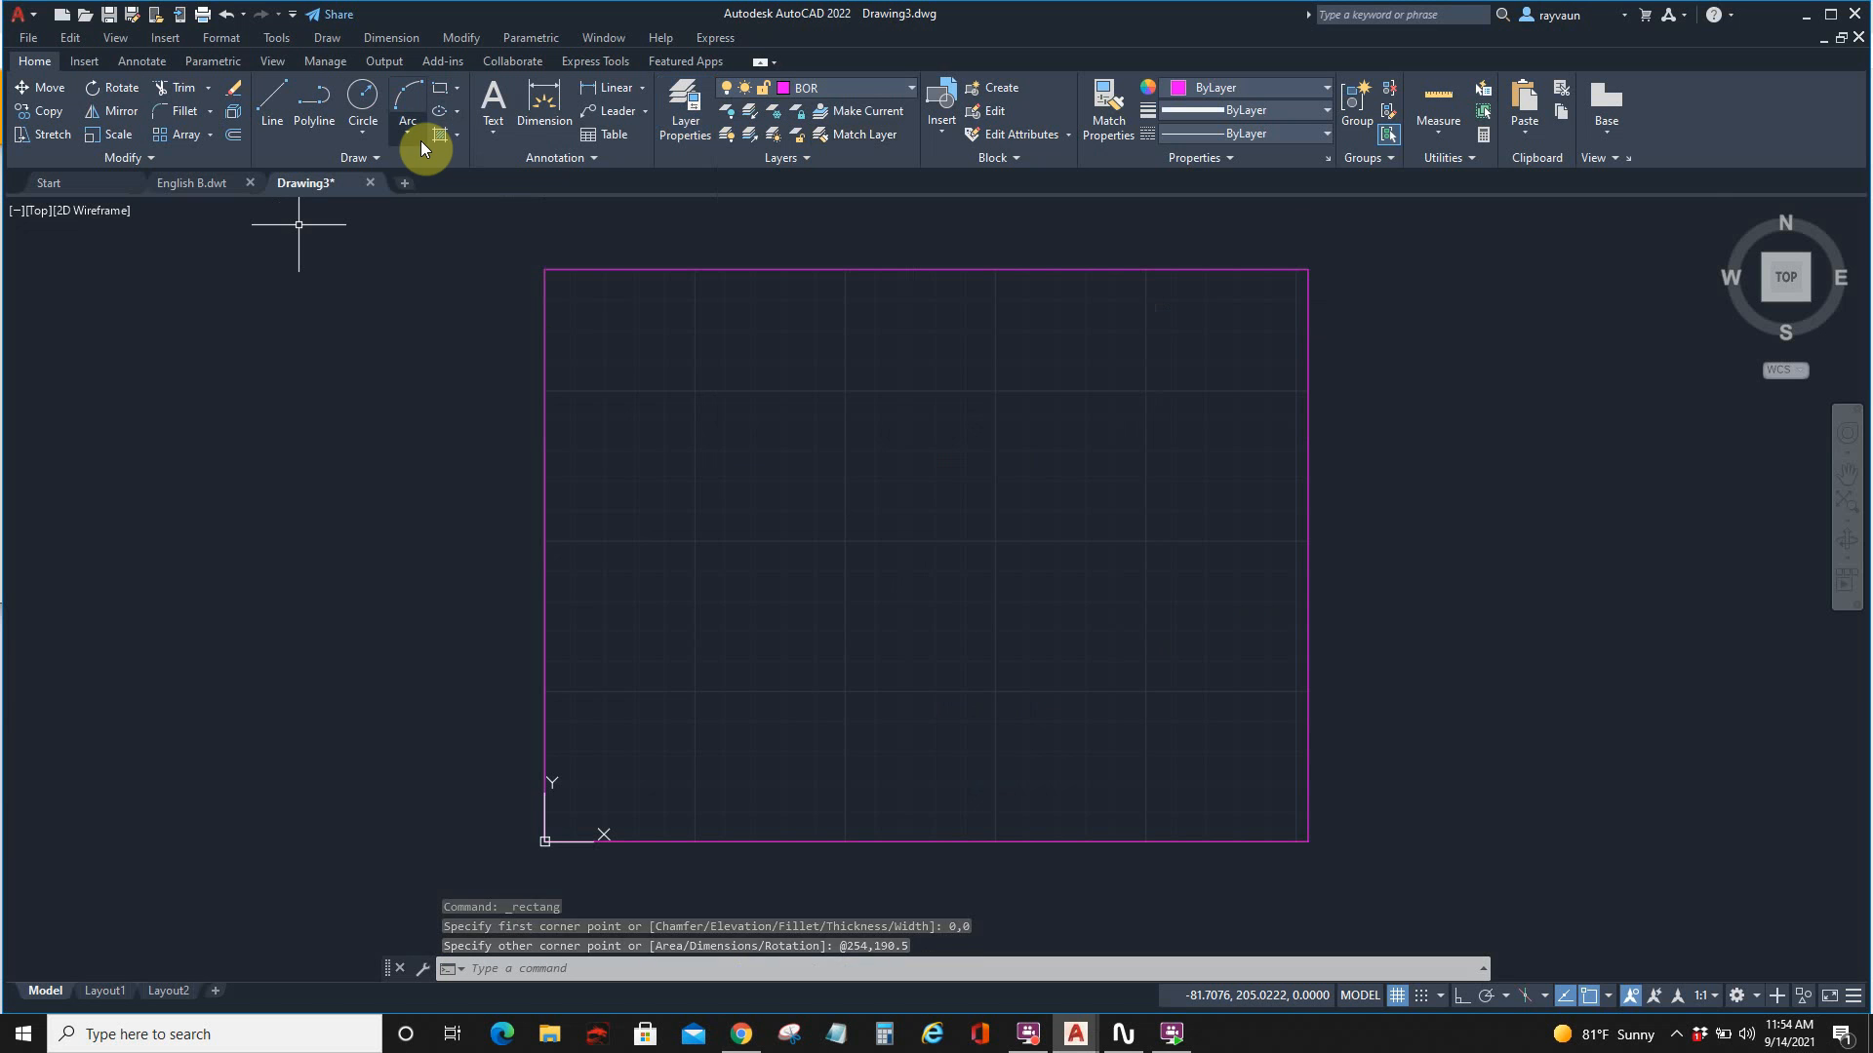
Step: Save the drawing as an AutoCAD Drawing Template (*.dwt) named Metric A, accepting the metric template options
{"action": "left_click", "coordinate": [28, 38]}
{"action": "left_click", "coordinate": [108, 290]}
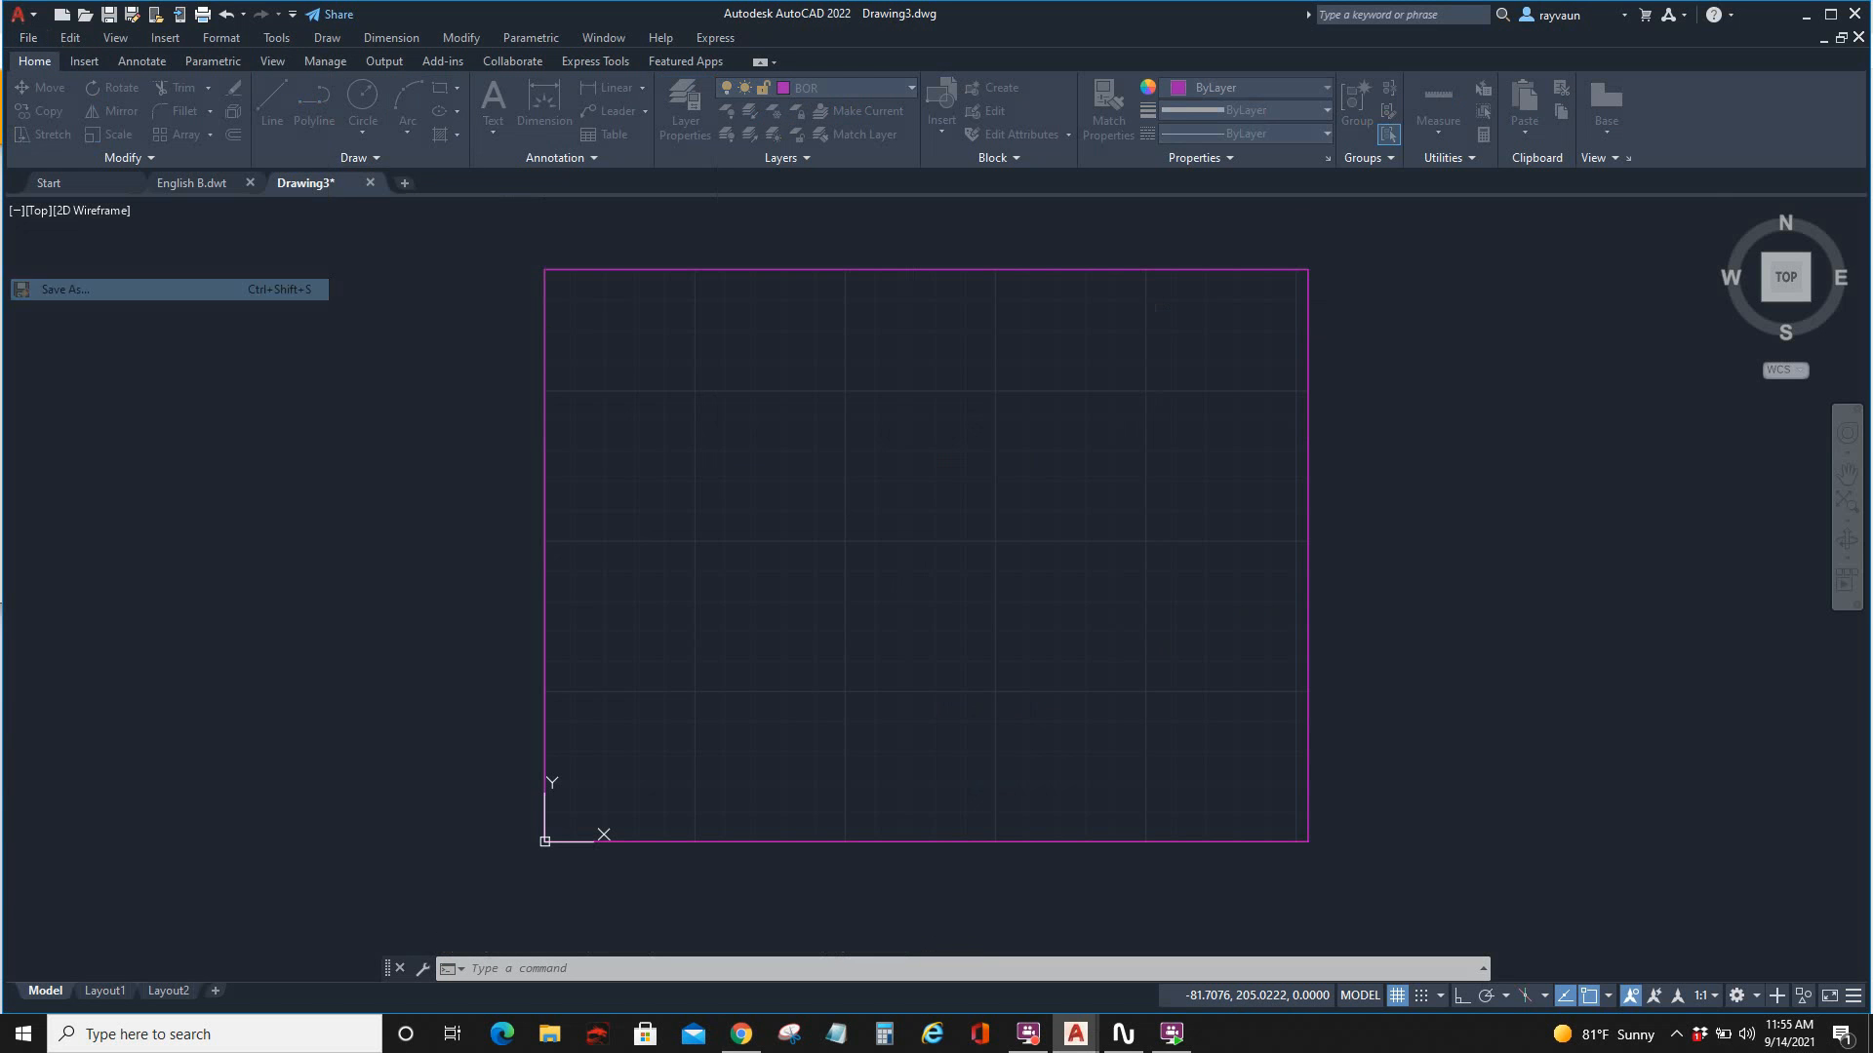
{"action": "left_click", "coordinate": [1148, 729]}
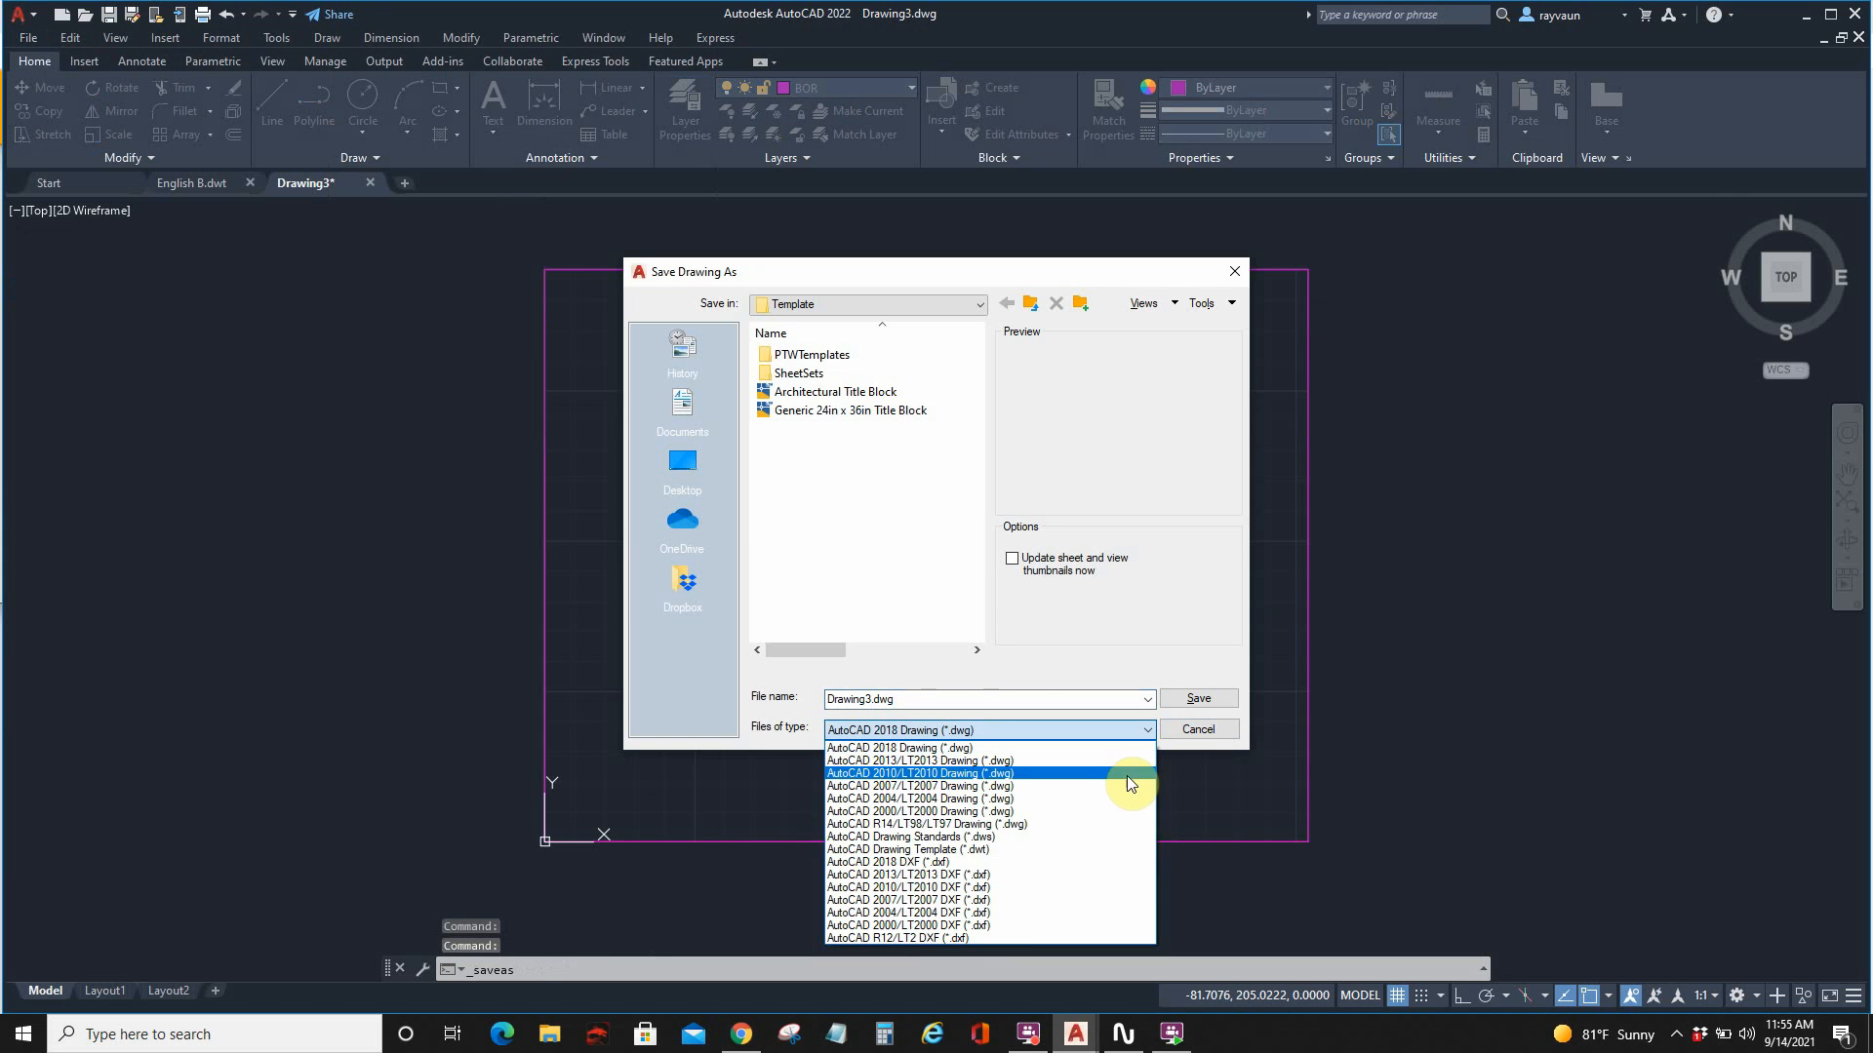
{"action": "left_click", "coordinate": [1048, 849]}
{"action": "left_click", "coordinate": [895, 700]}
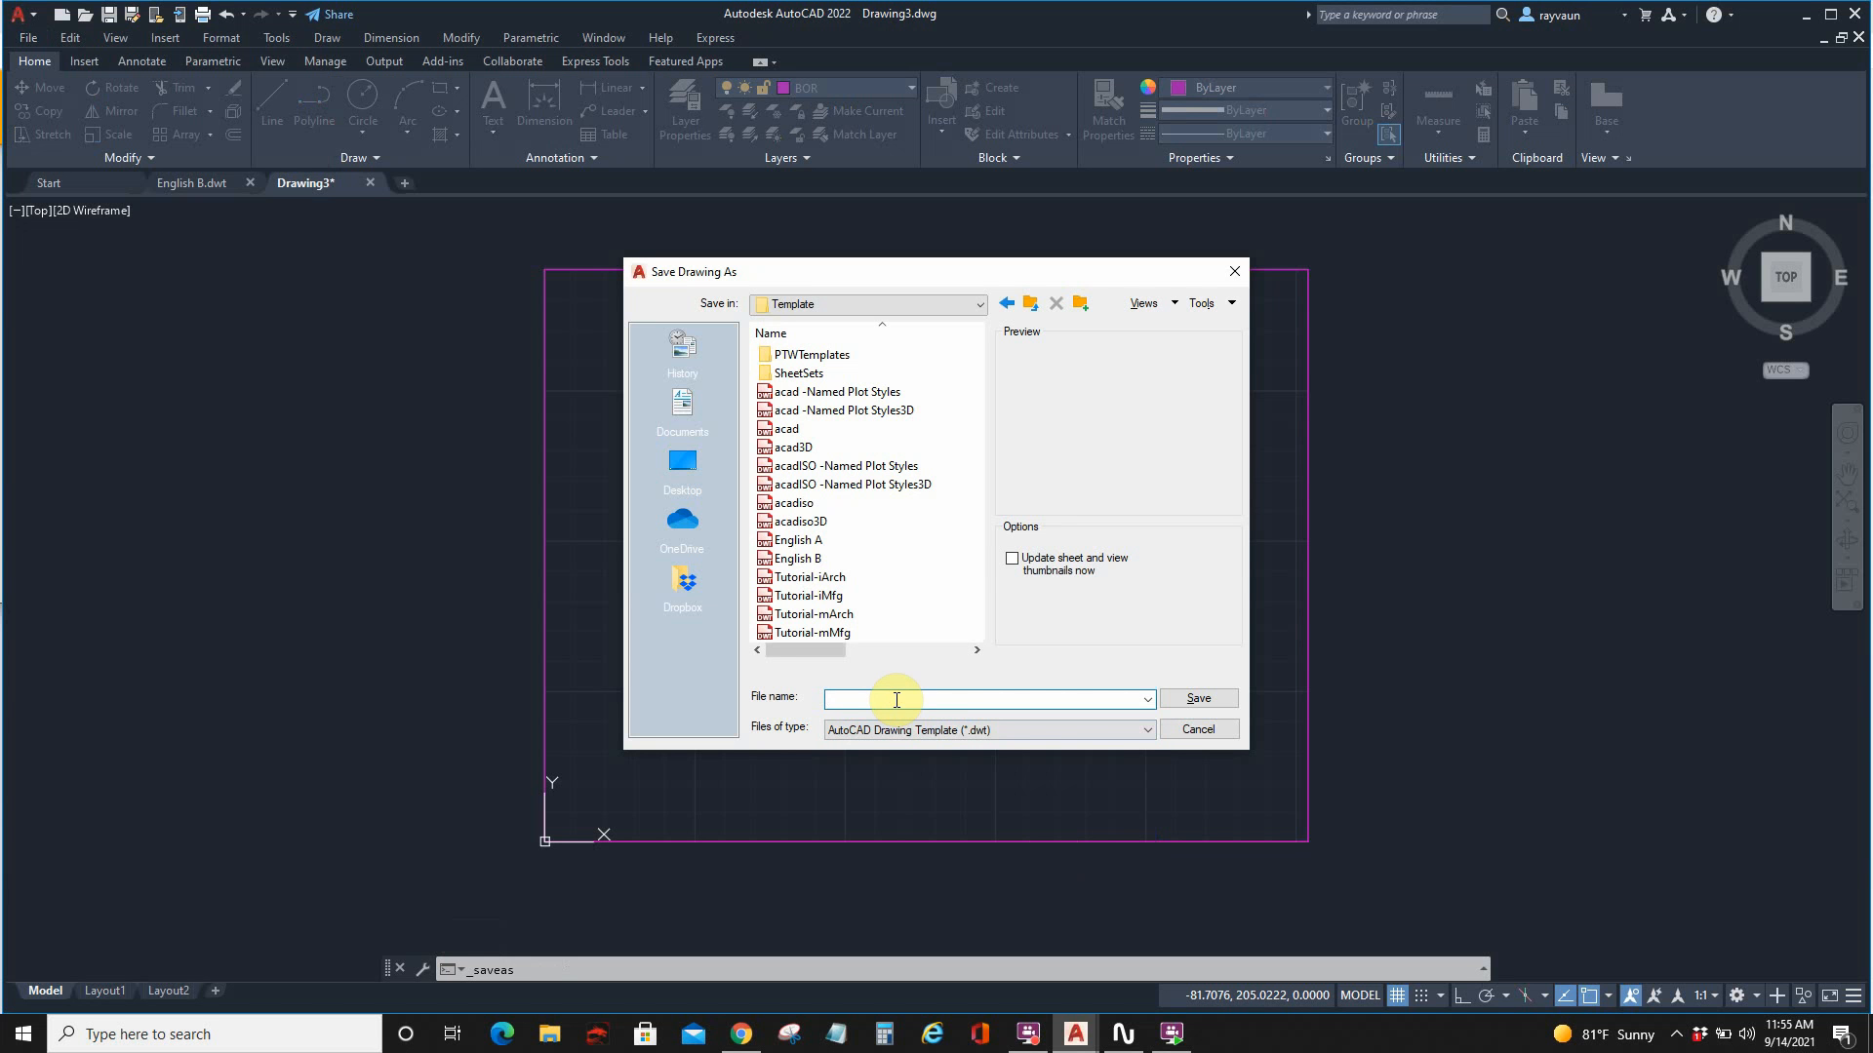
{"action": "type", "text": "Metric A"}
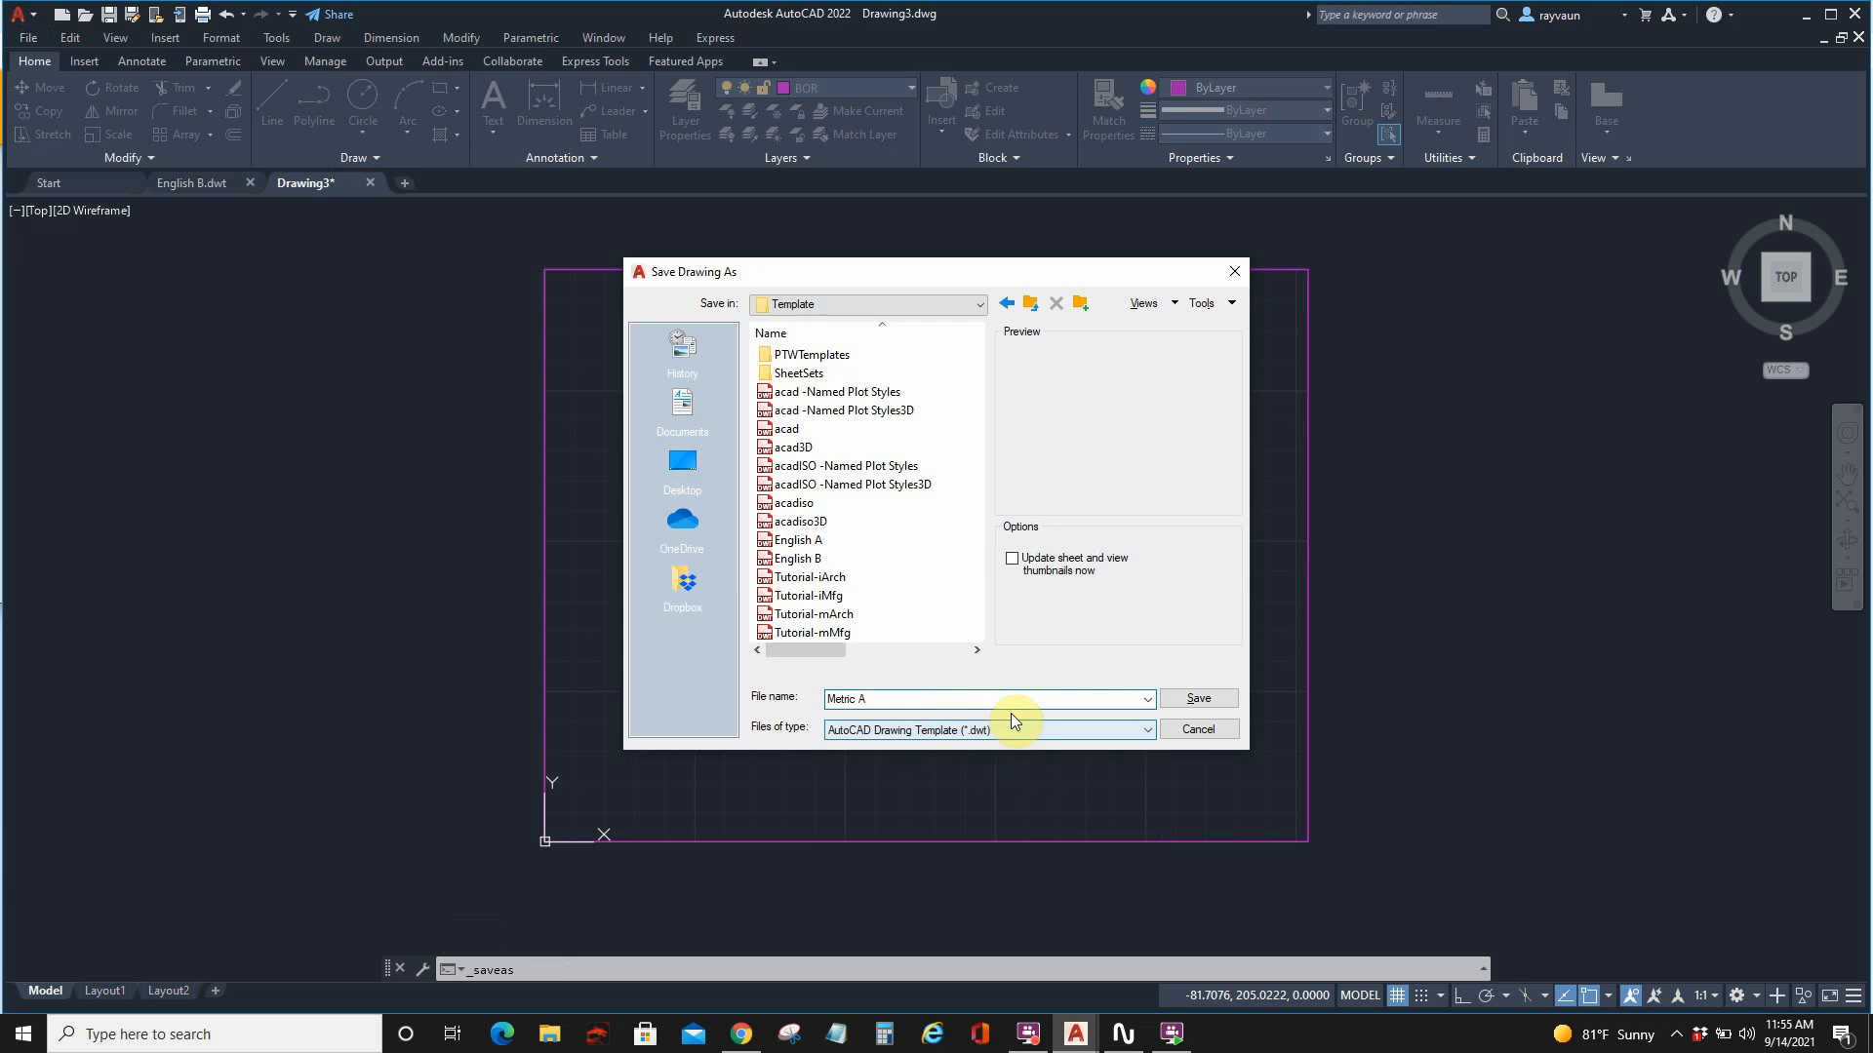
{"action": "left_click", "coordinate": [1204, 700]}
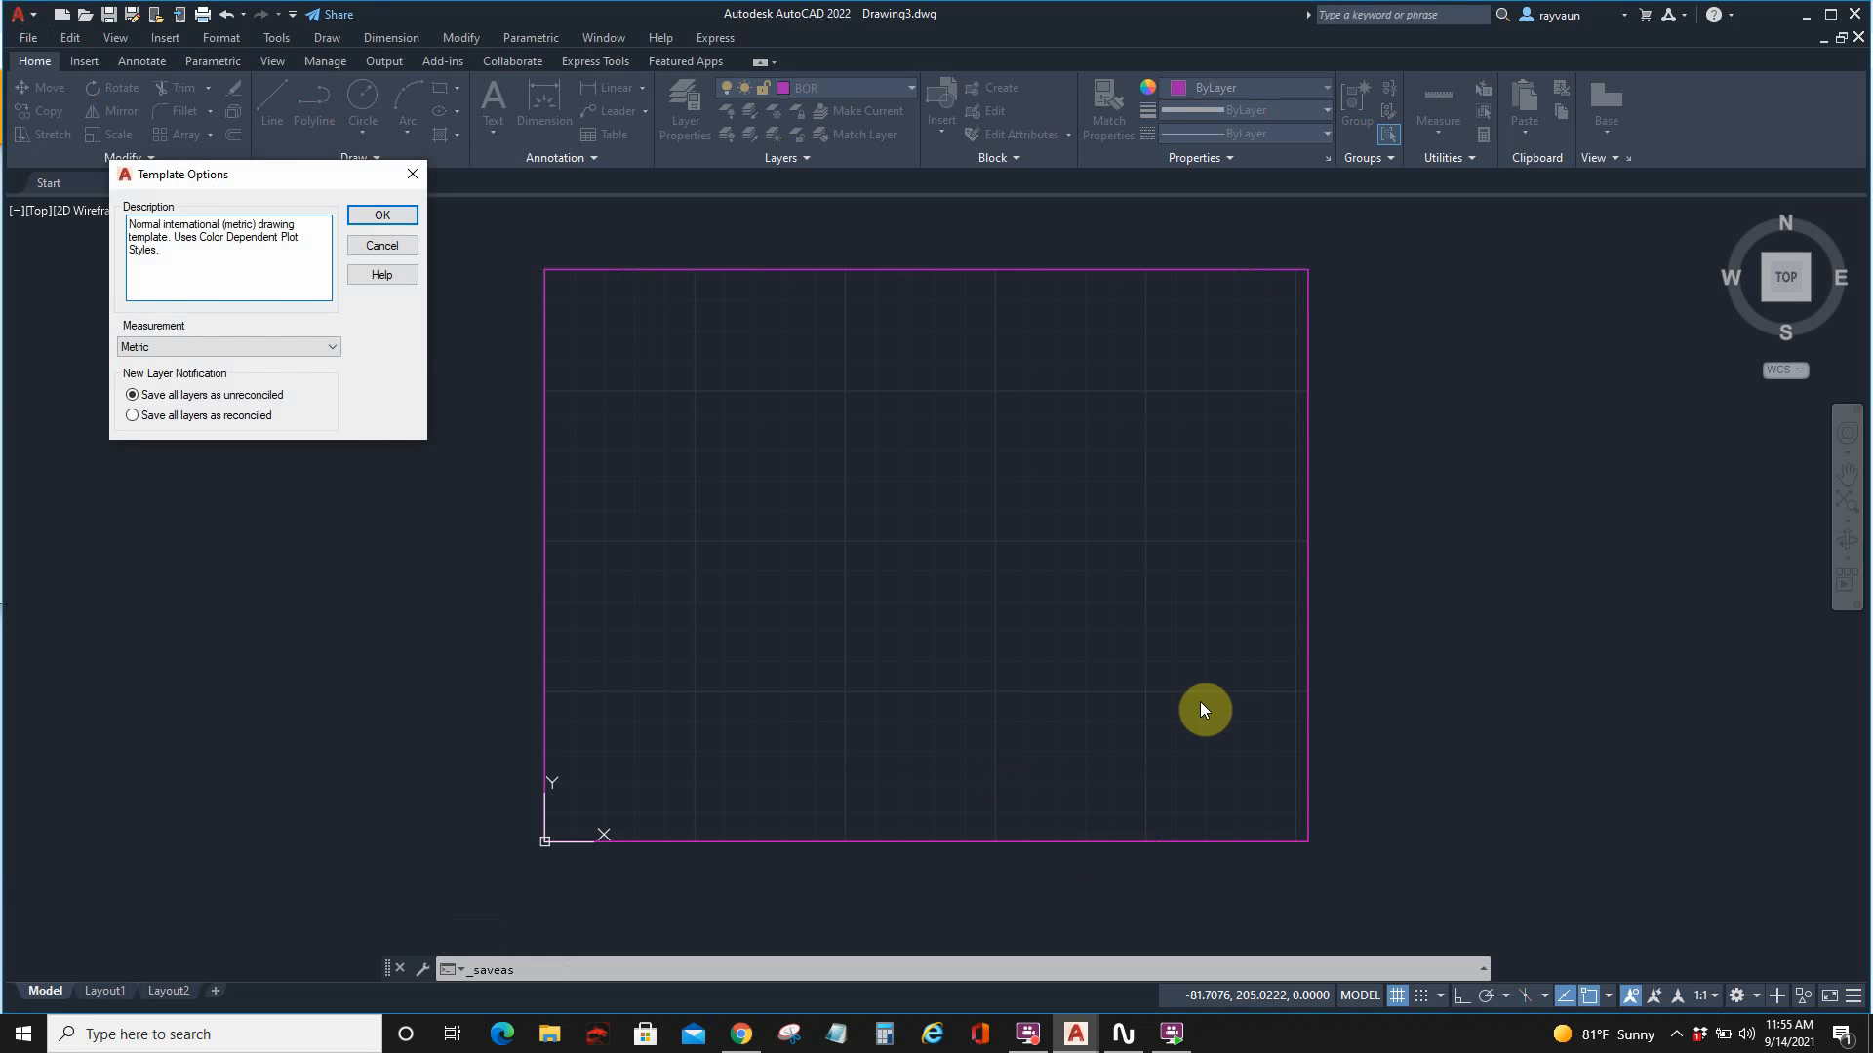
{"action": "left_click", "coordinate": [384, 215]}
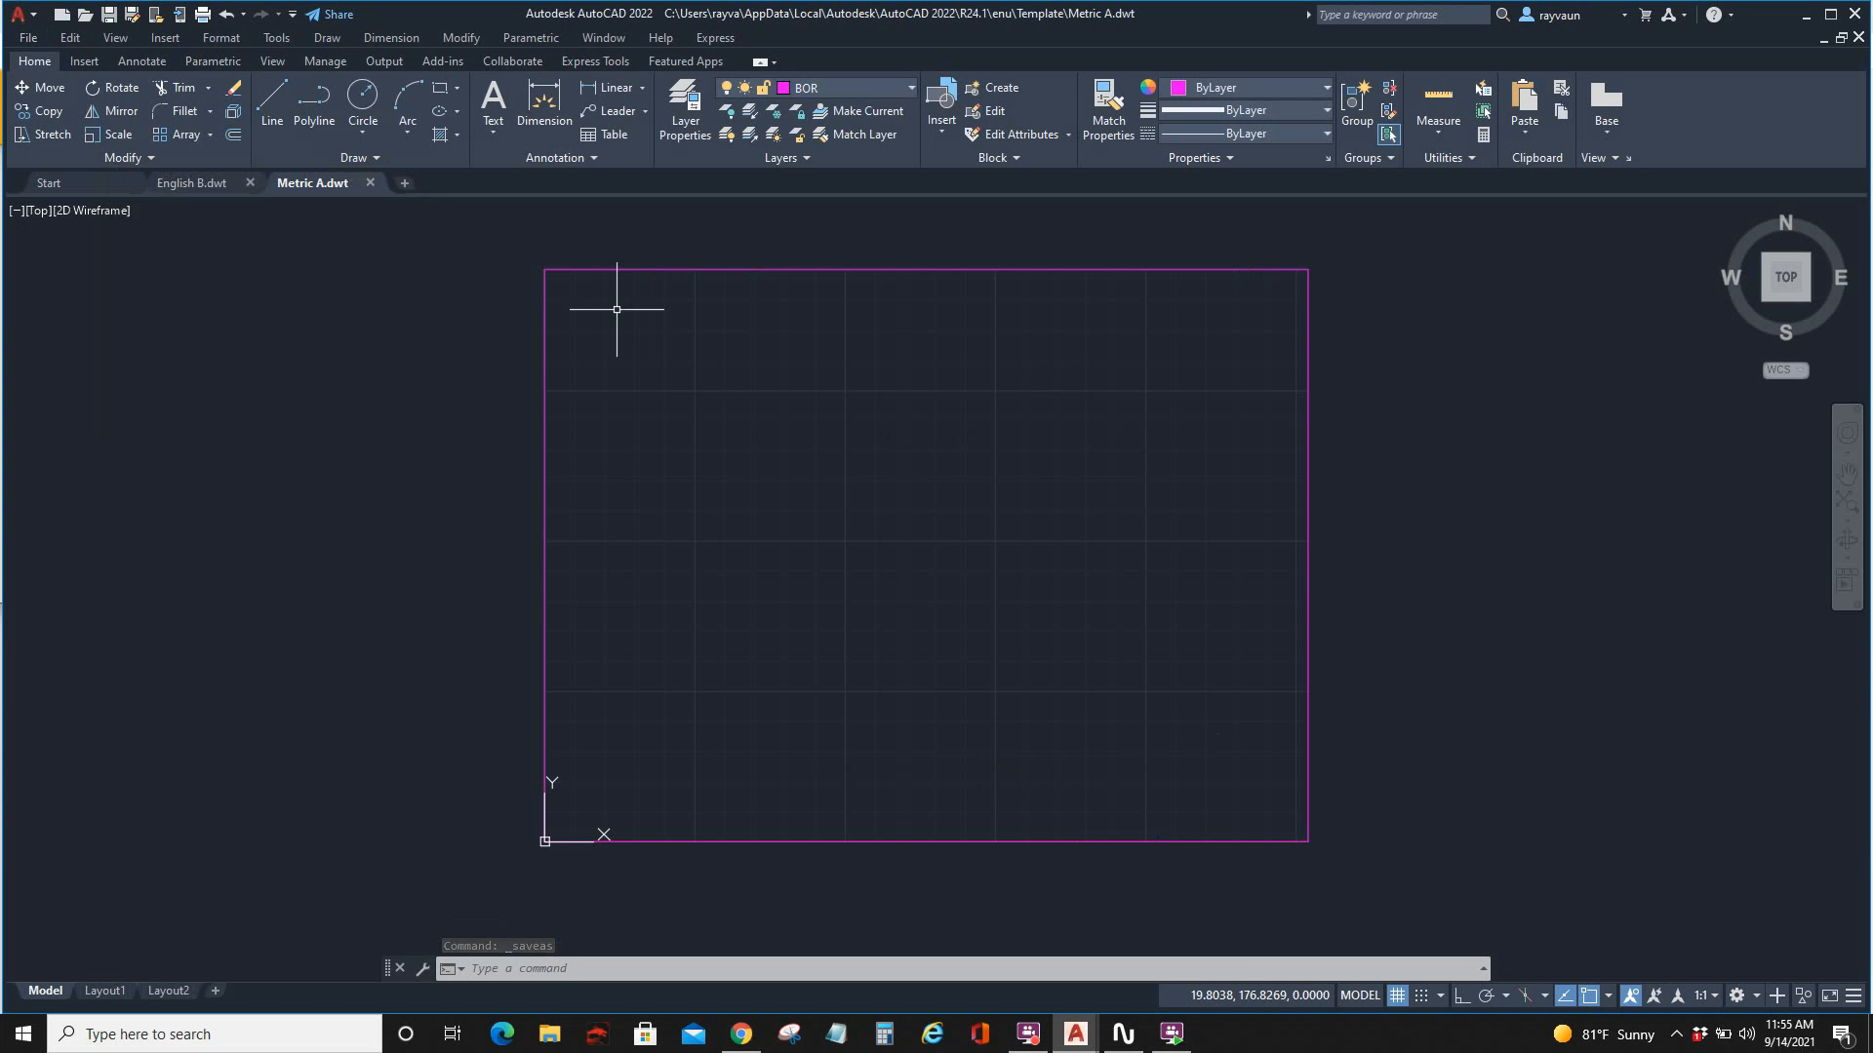
Step: Save a copy of the template as Metric B, accepting the template options
{"action": "left_click", "coordinate": [27, 39]}
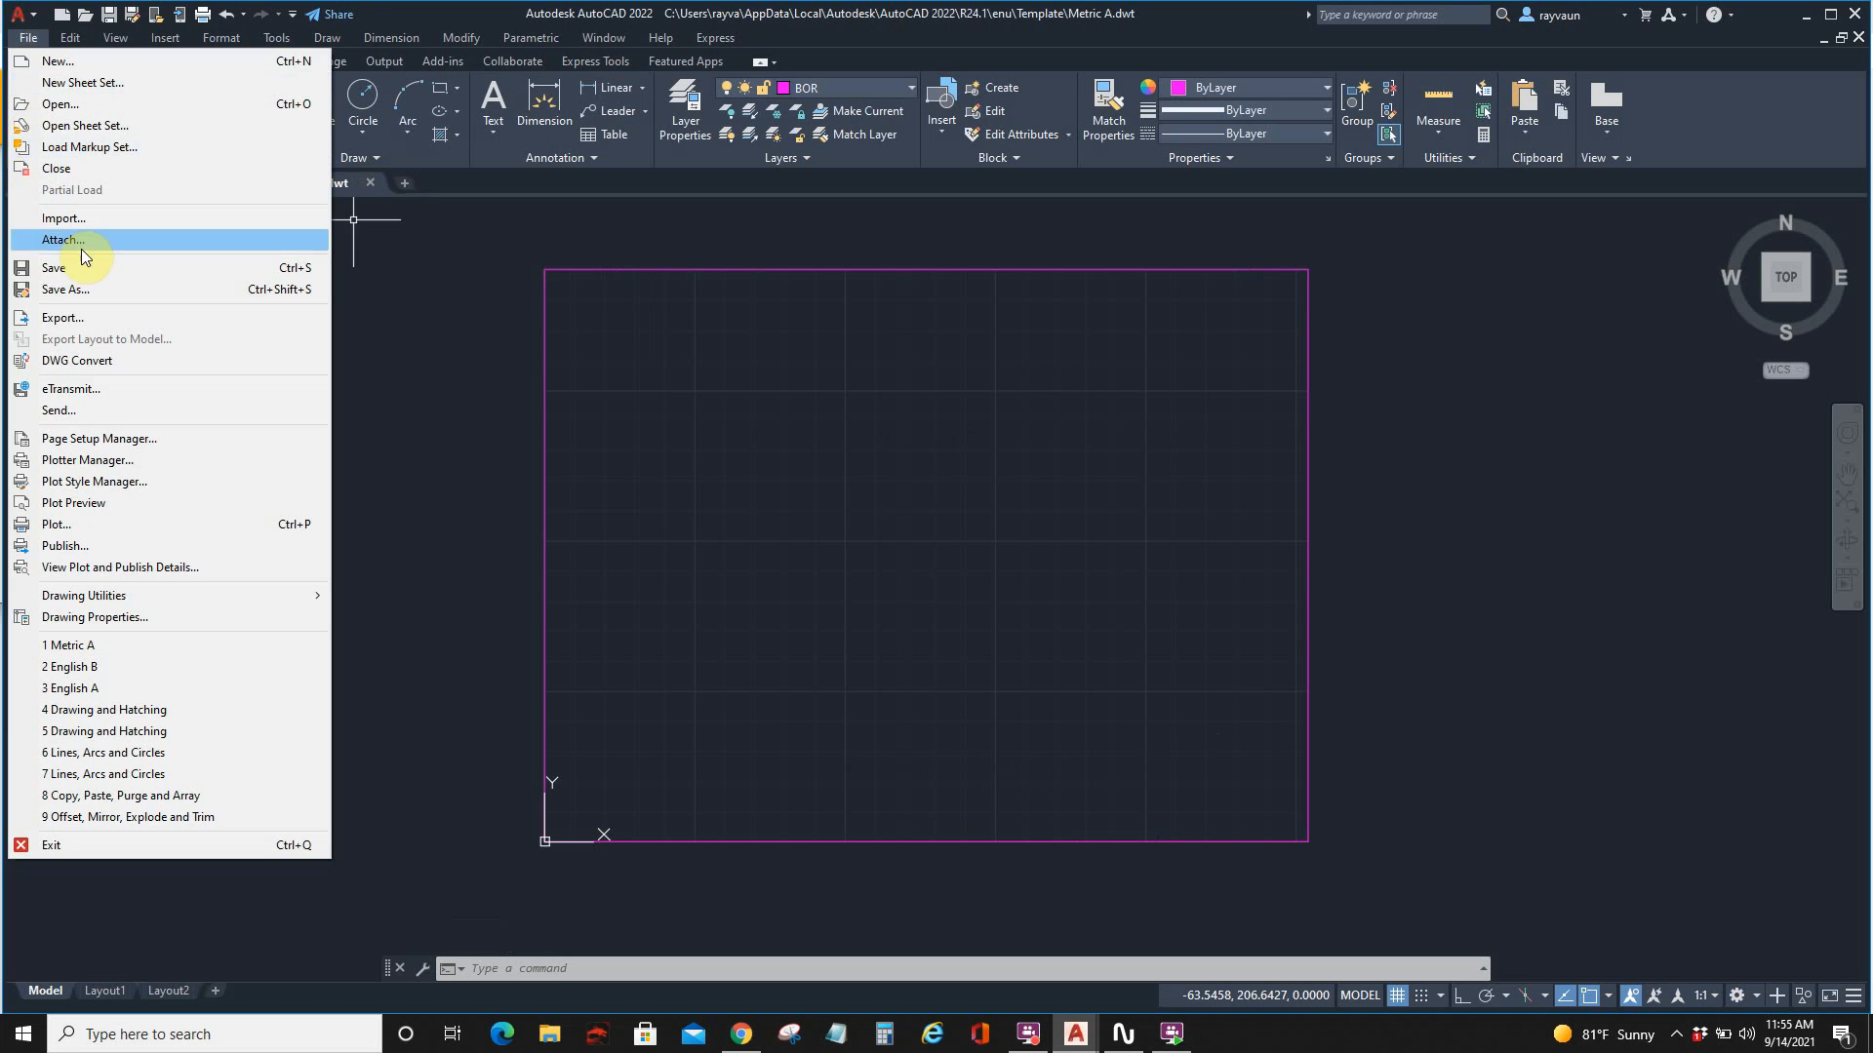
{"action": "left_click", "coordinate": [92, 295]}
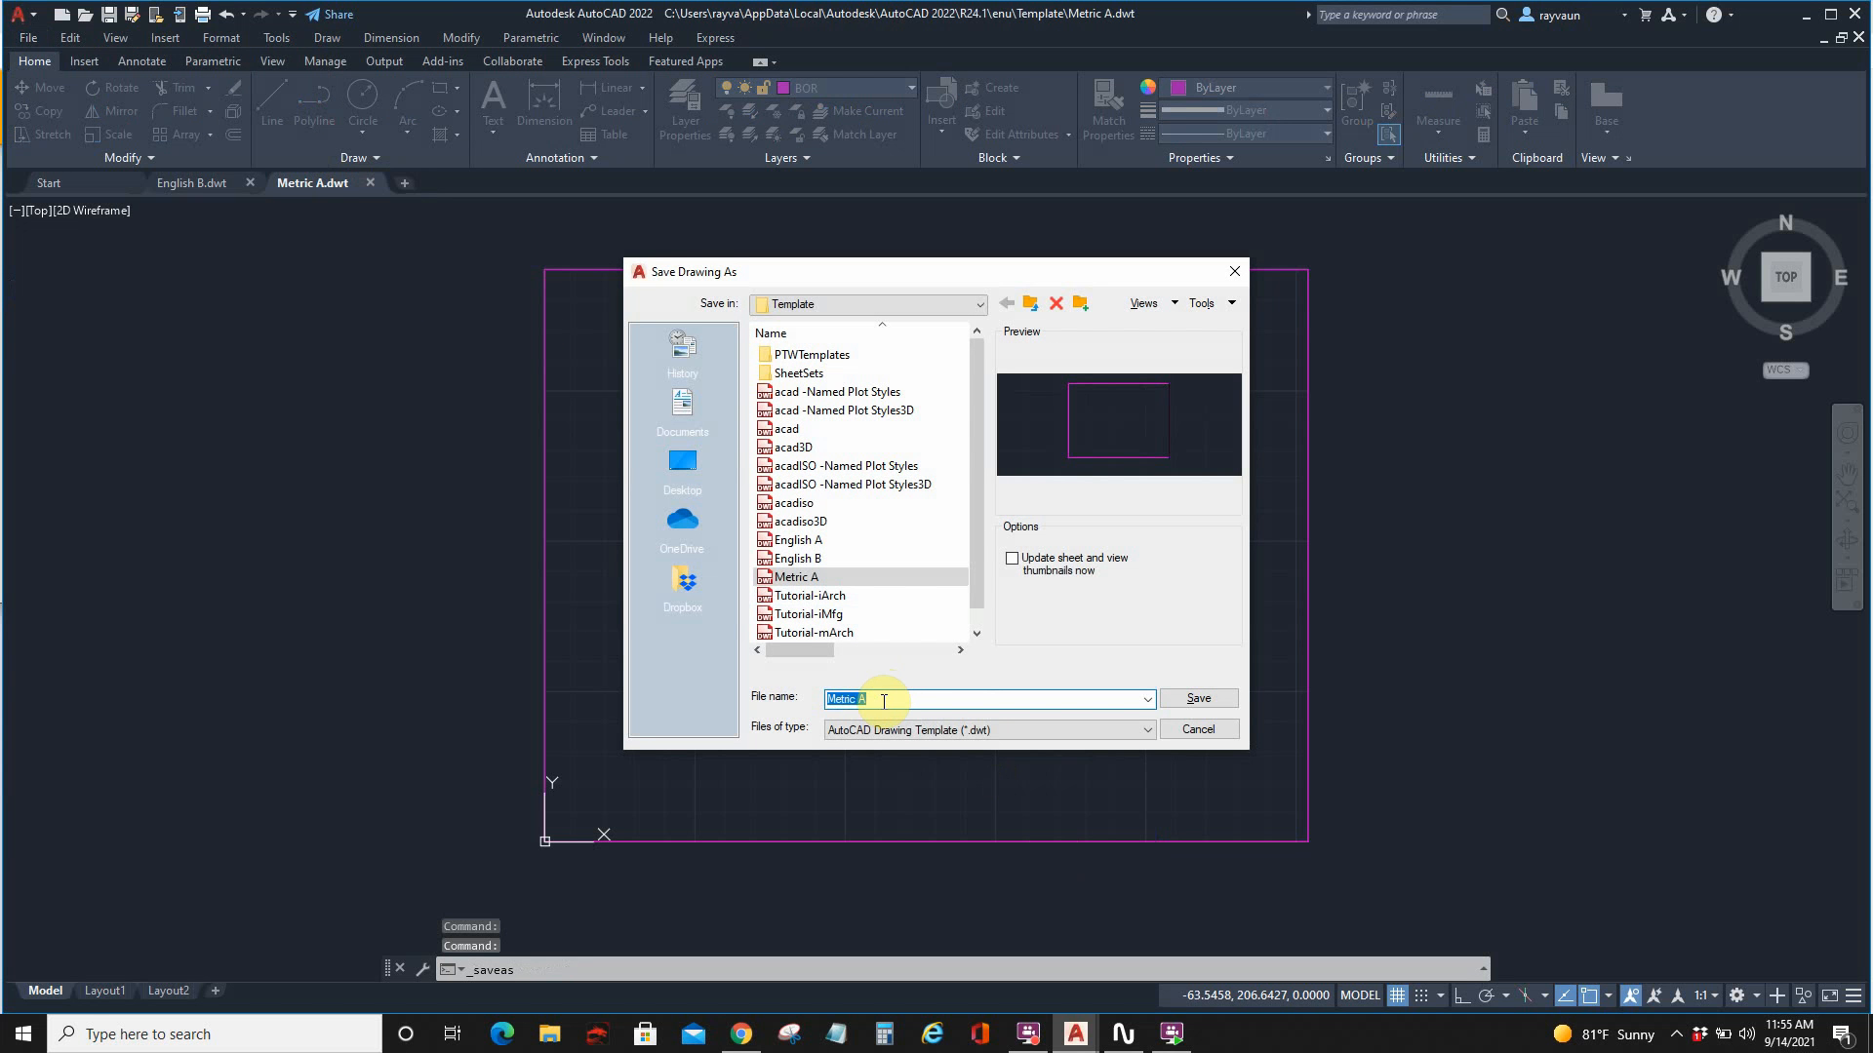
{"action": "left_click", "coordinate": [884, 699]}
{"action": "key", "text": "BackSpace"}
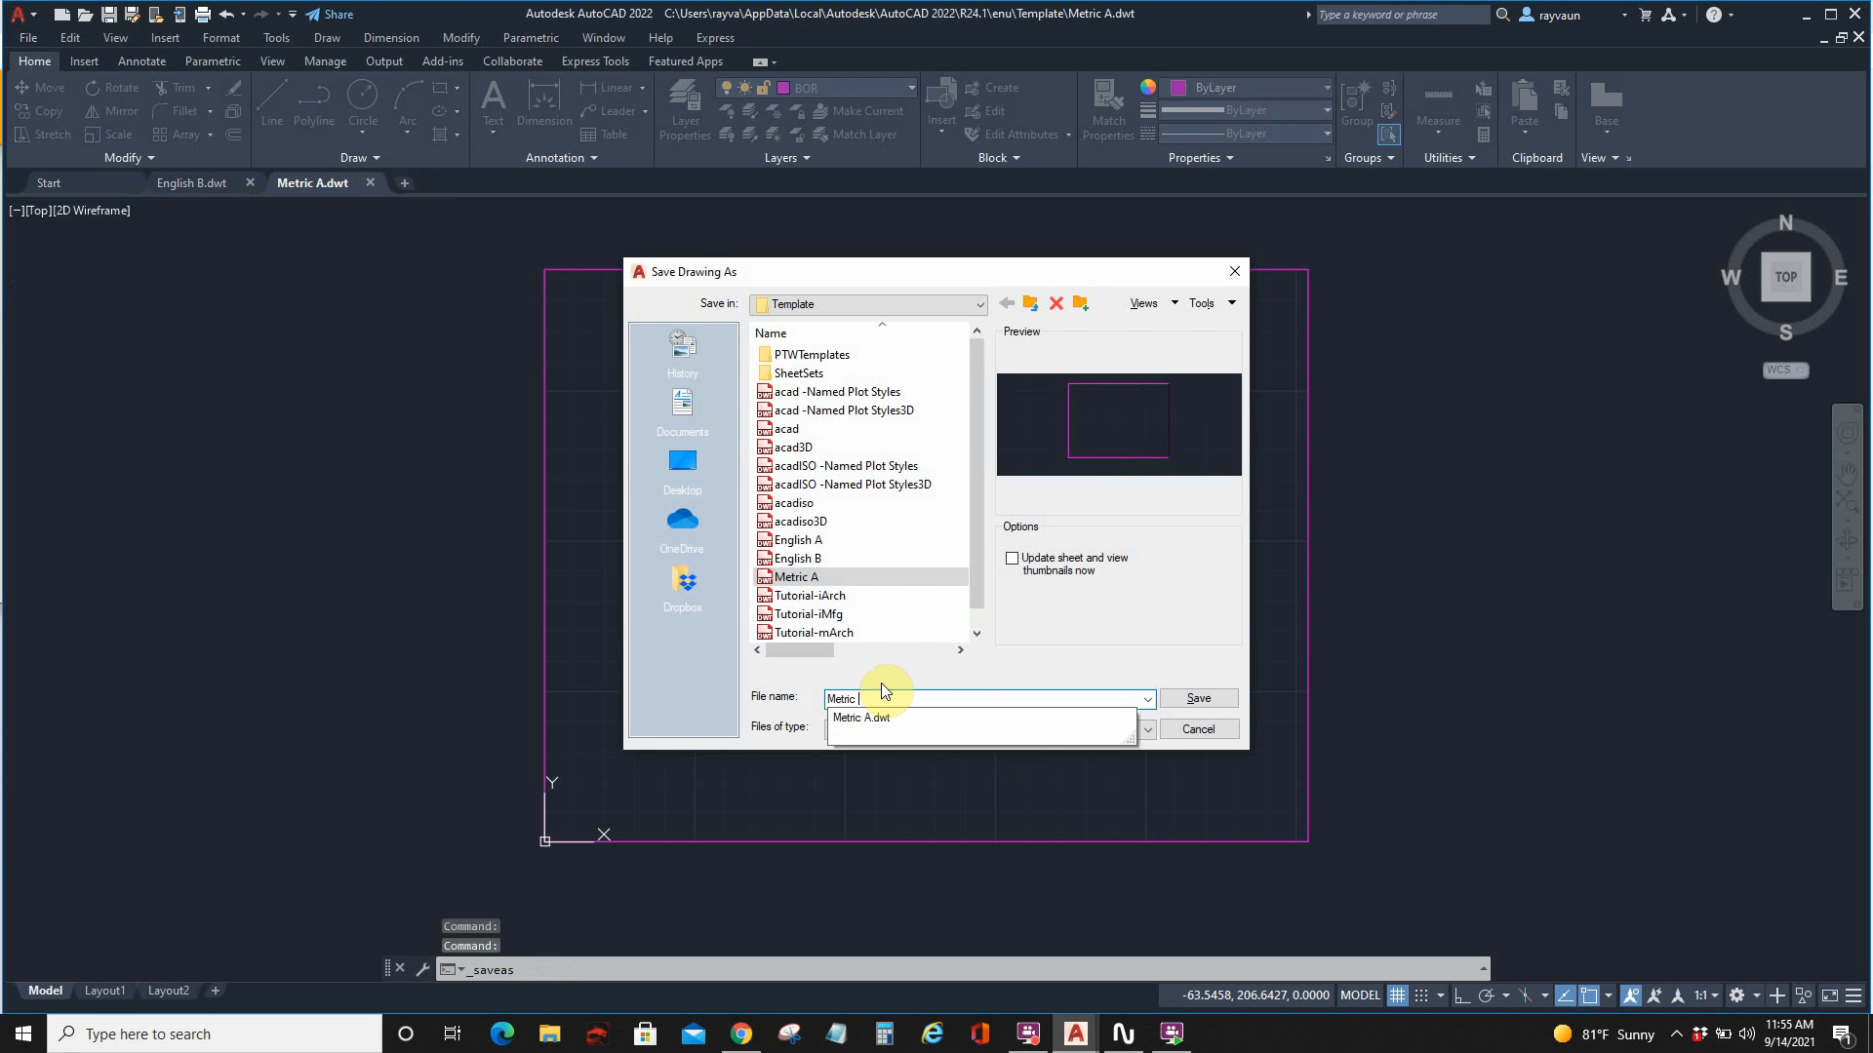
{"action": "type", "text": "B"}
{"action": "left_click", "coordinate": [1193, 698]}
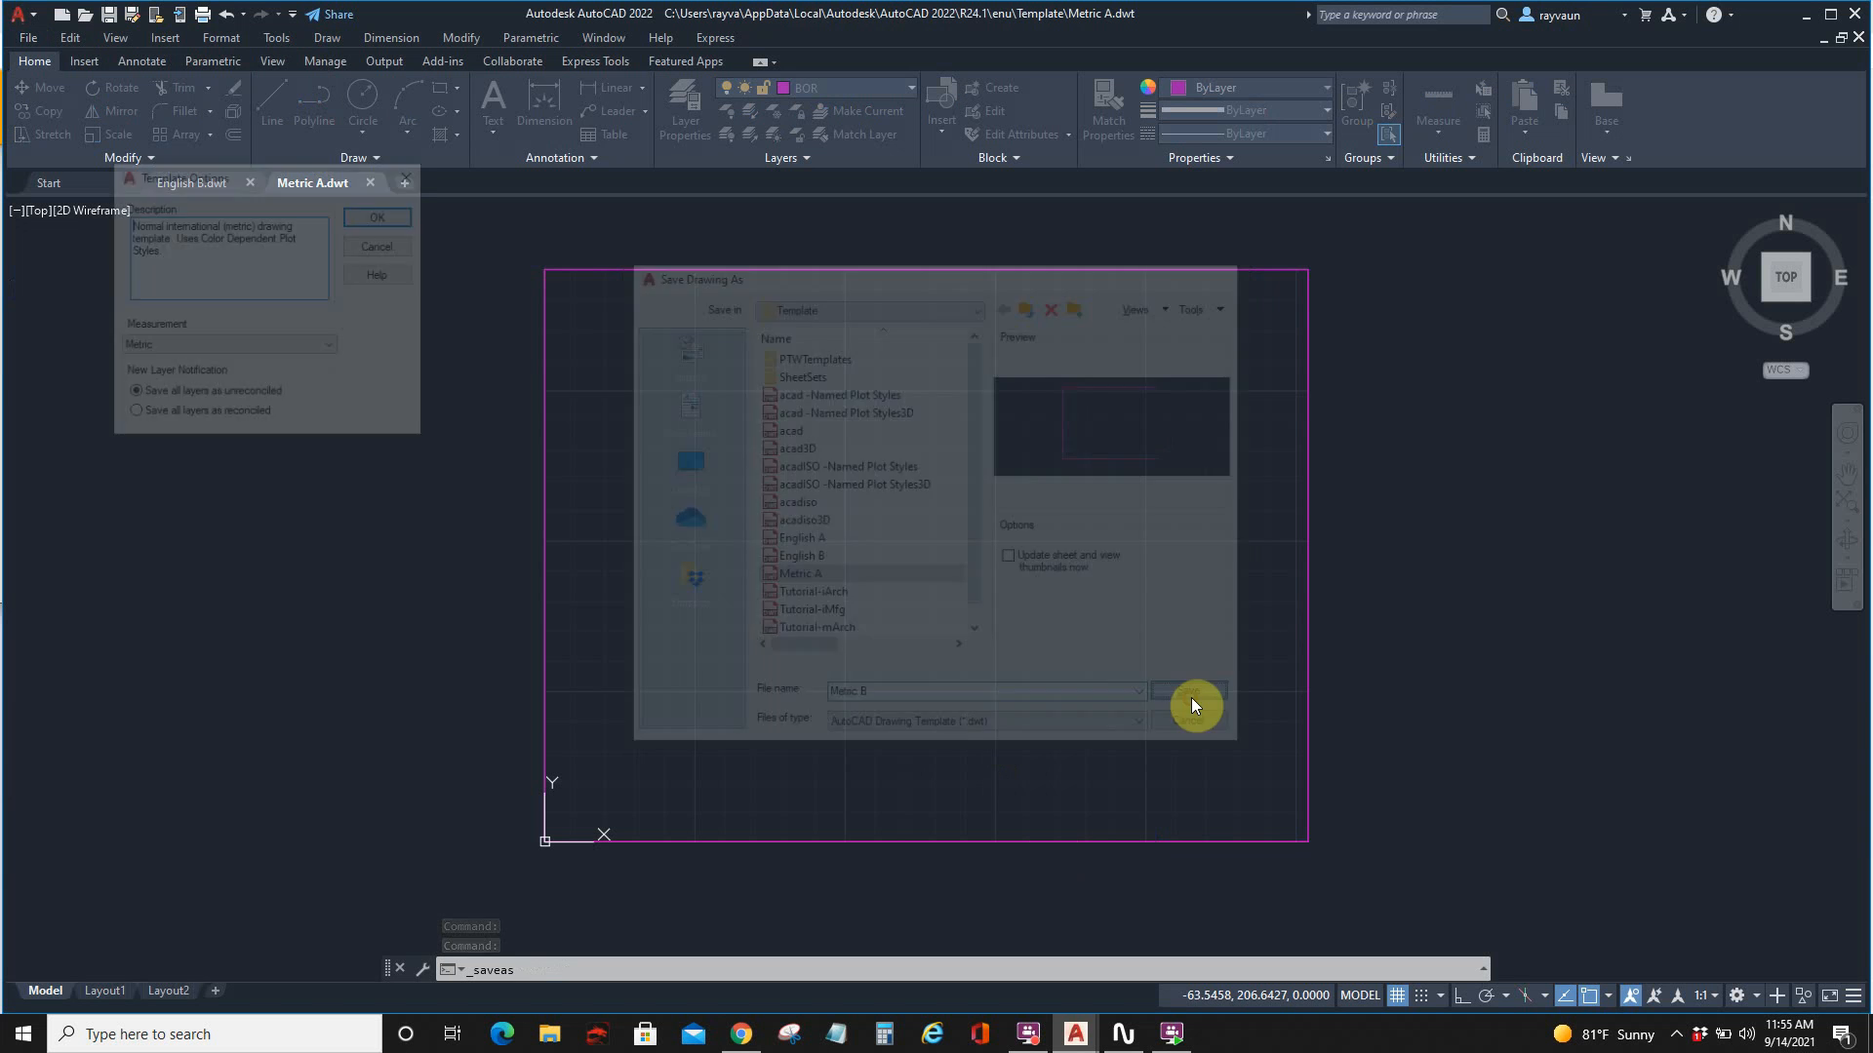
{"action": "left_click", "coordinate": [381, 216]}
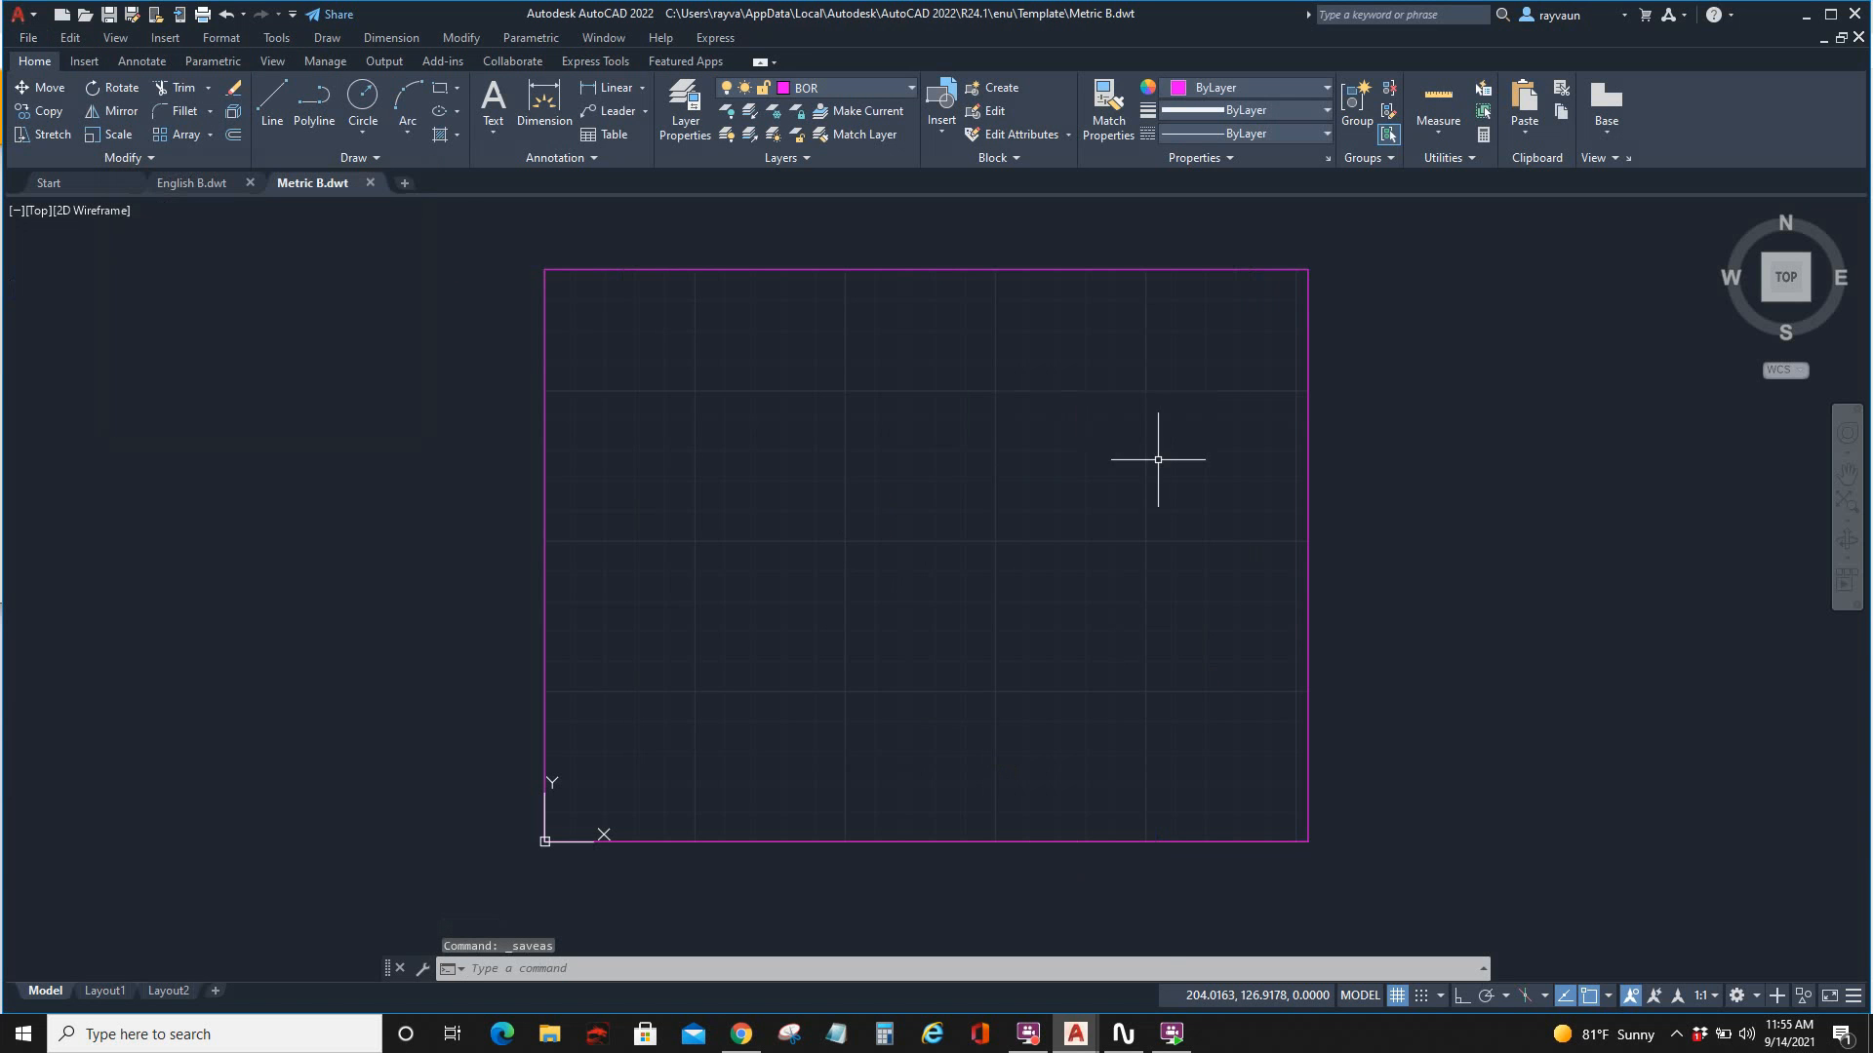
Step: Erase the magenta border rectangle from the Metric B template
{"action": "middle_click_drag", "start_coordinate": [1158, 460], "coordinate": [1011, 586]}
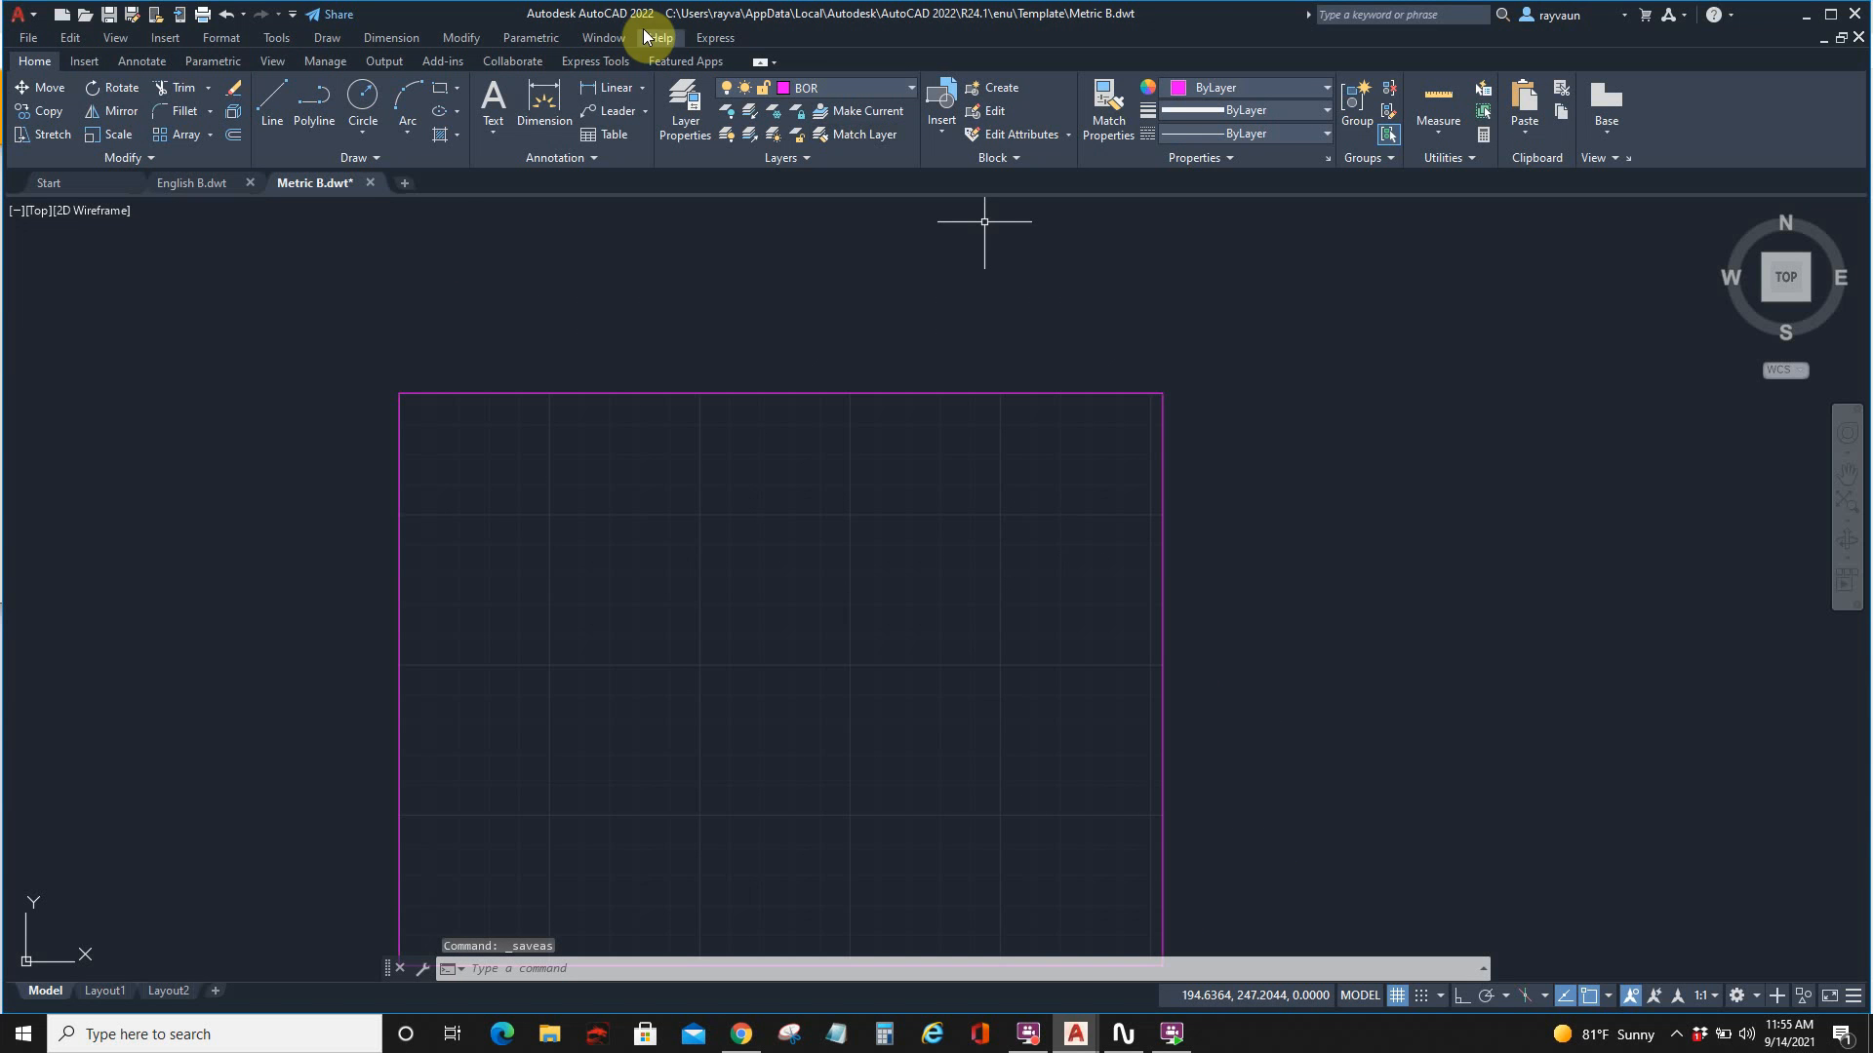
{"action": "left_click", "coordinate": [234, 87]}
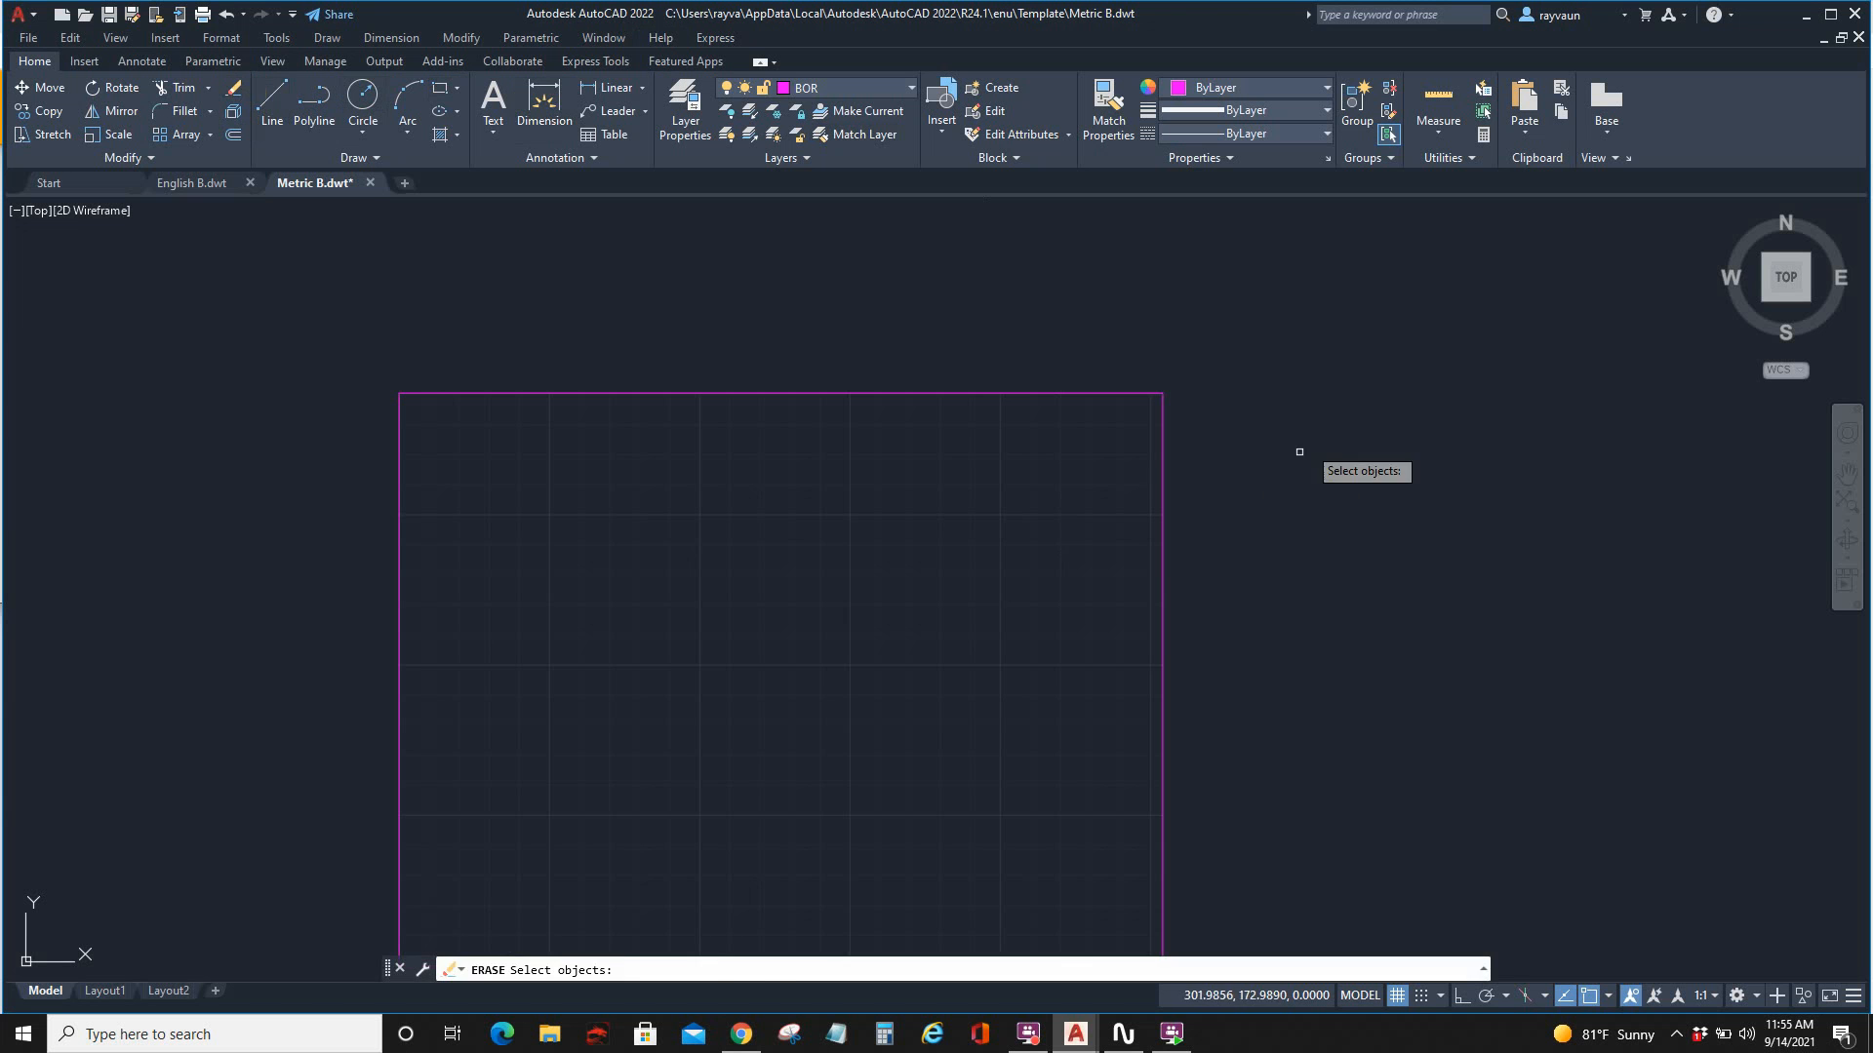
{"action": "left_click", "coordinate": [1214, 356]}
{"action": "left_click", "coordinate": [1108, 423]}
{"action": "middle_click_drag", "start_coordinate": [1104, 427], "coordinate": [1247, 316]}
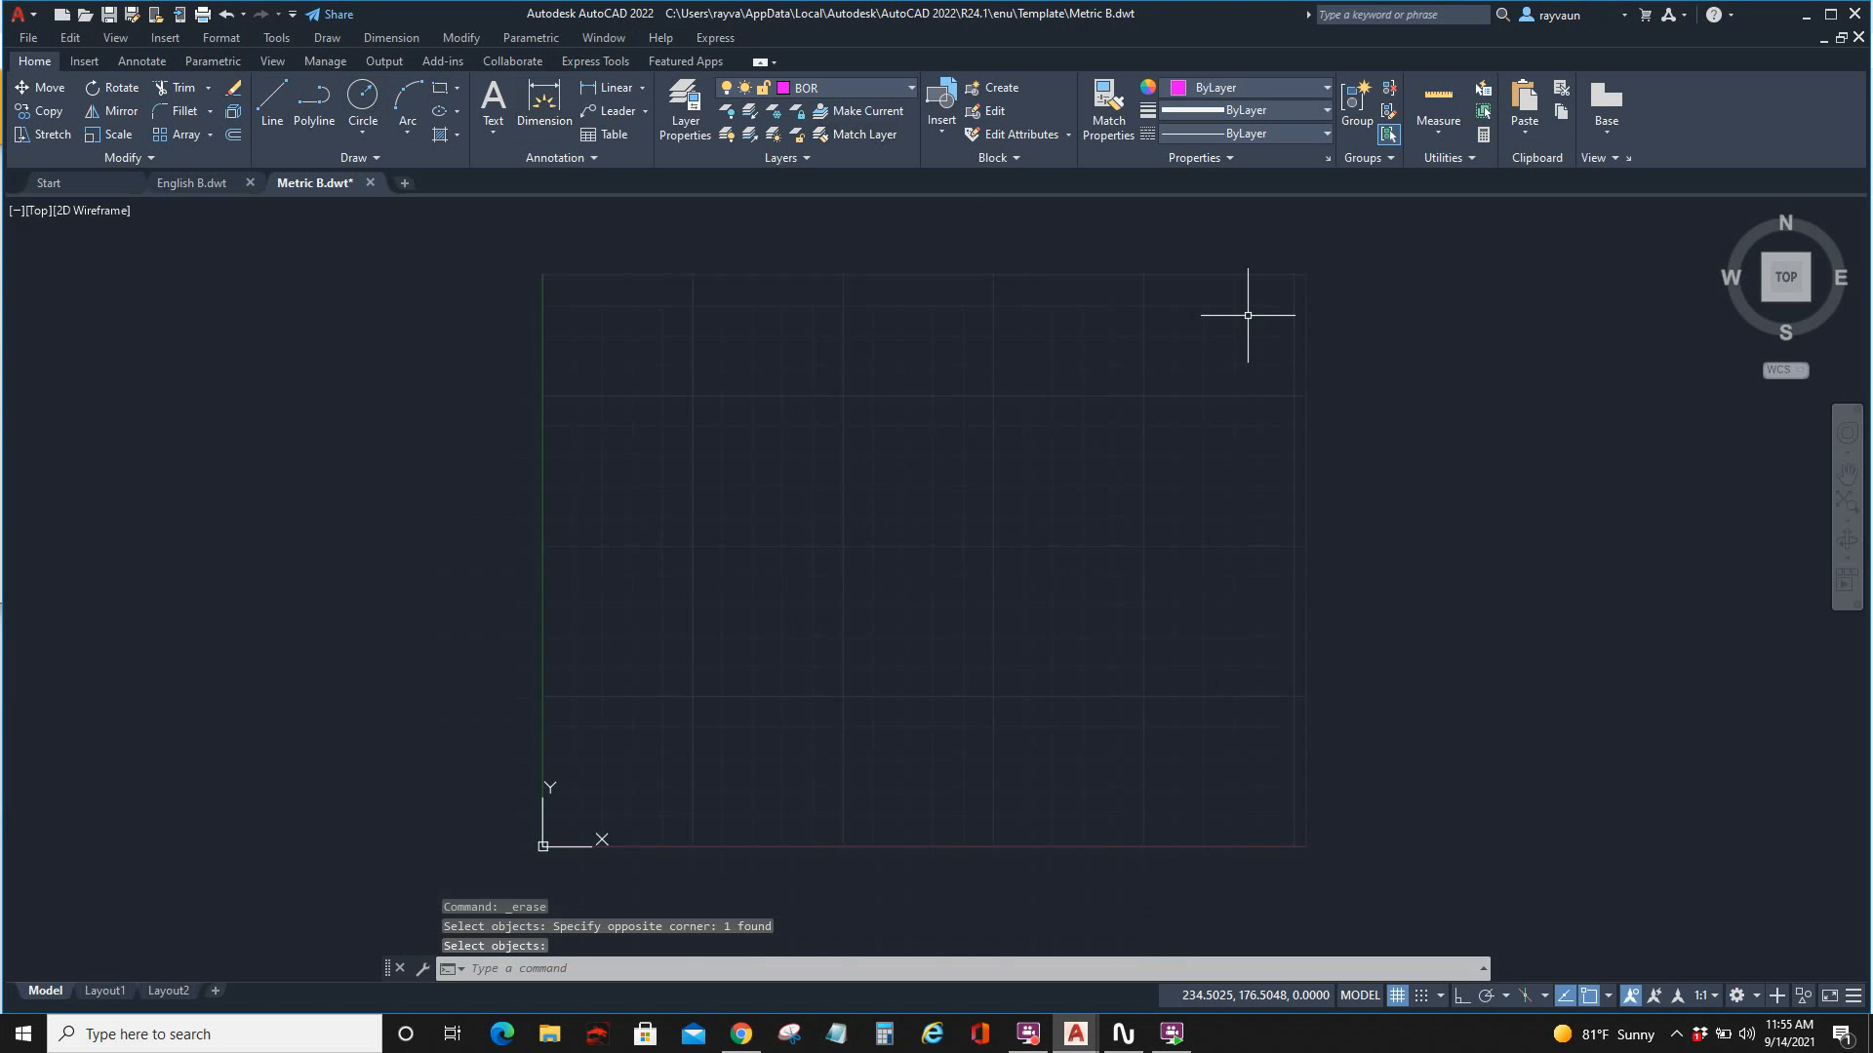
Step: Check the metric B sheet size on the CAD Standards page in Chrome, and set the AutoCAD drawing limits from 0,0 to 406.4,254
{"action": "key", "text": "alt+Tab"}
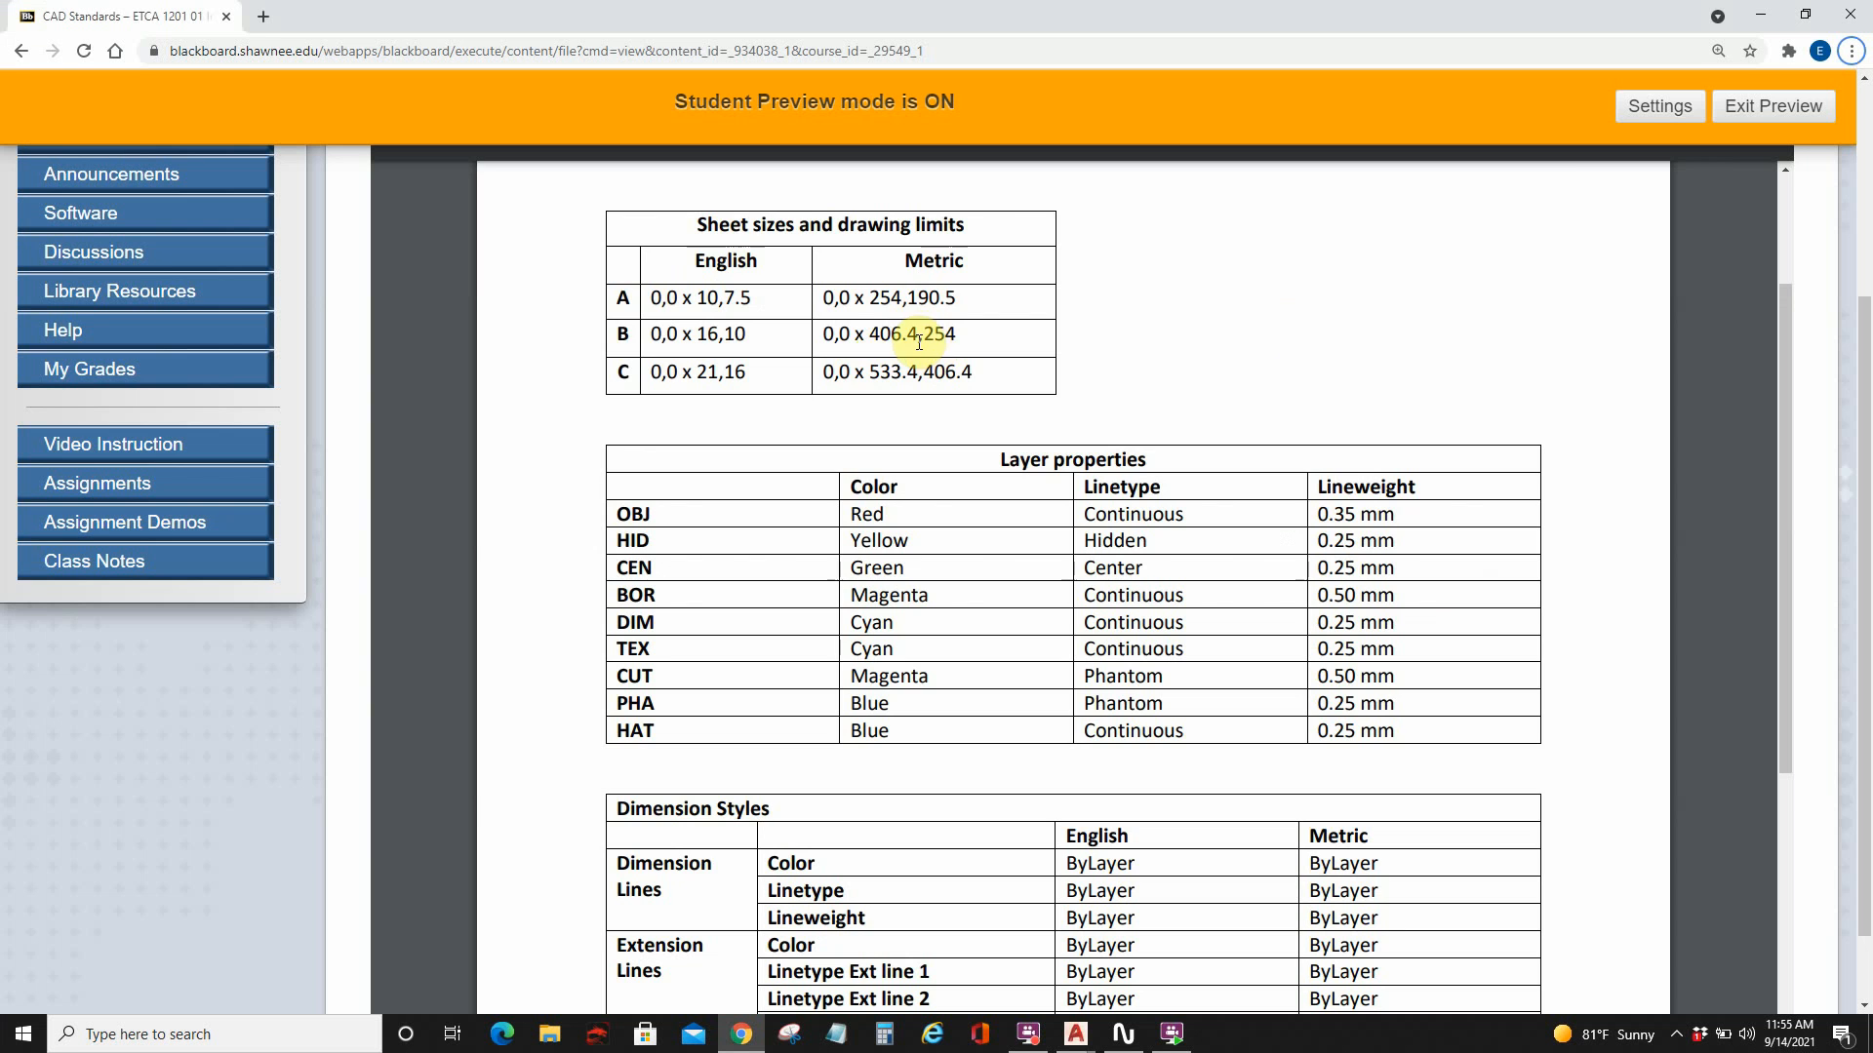
{"action": "key", "text": "alt+Tab"}
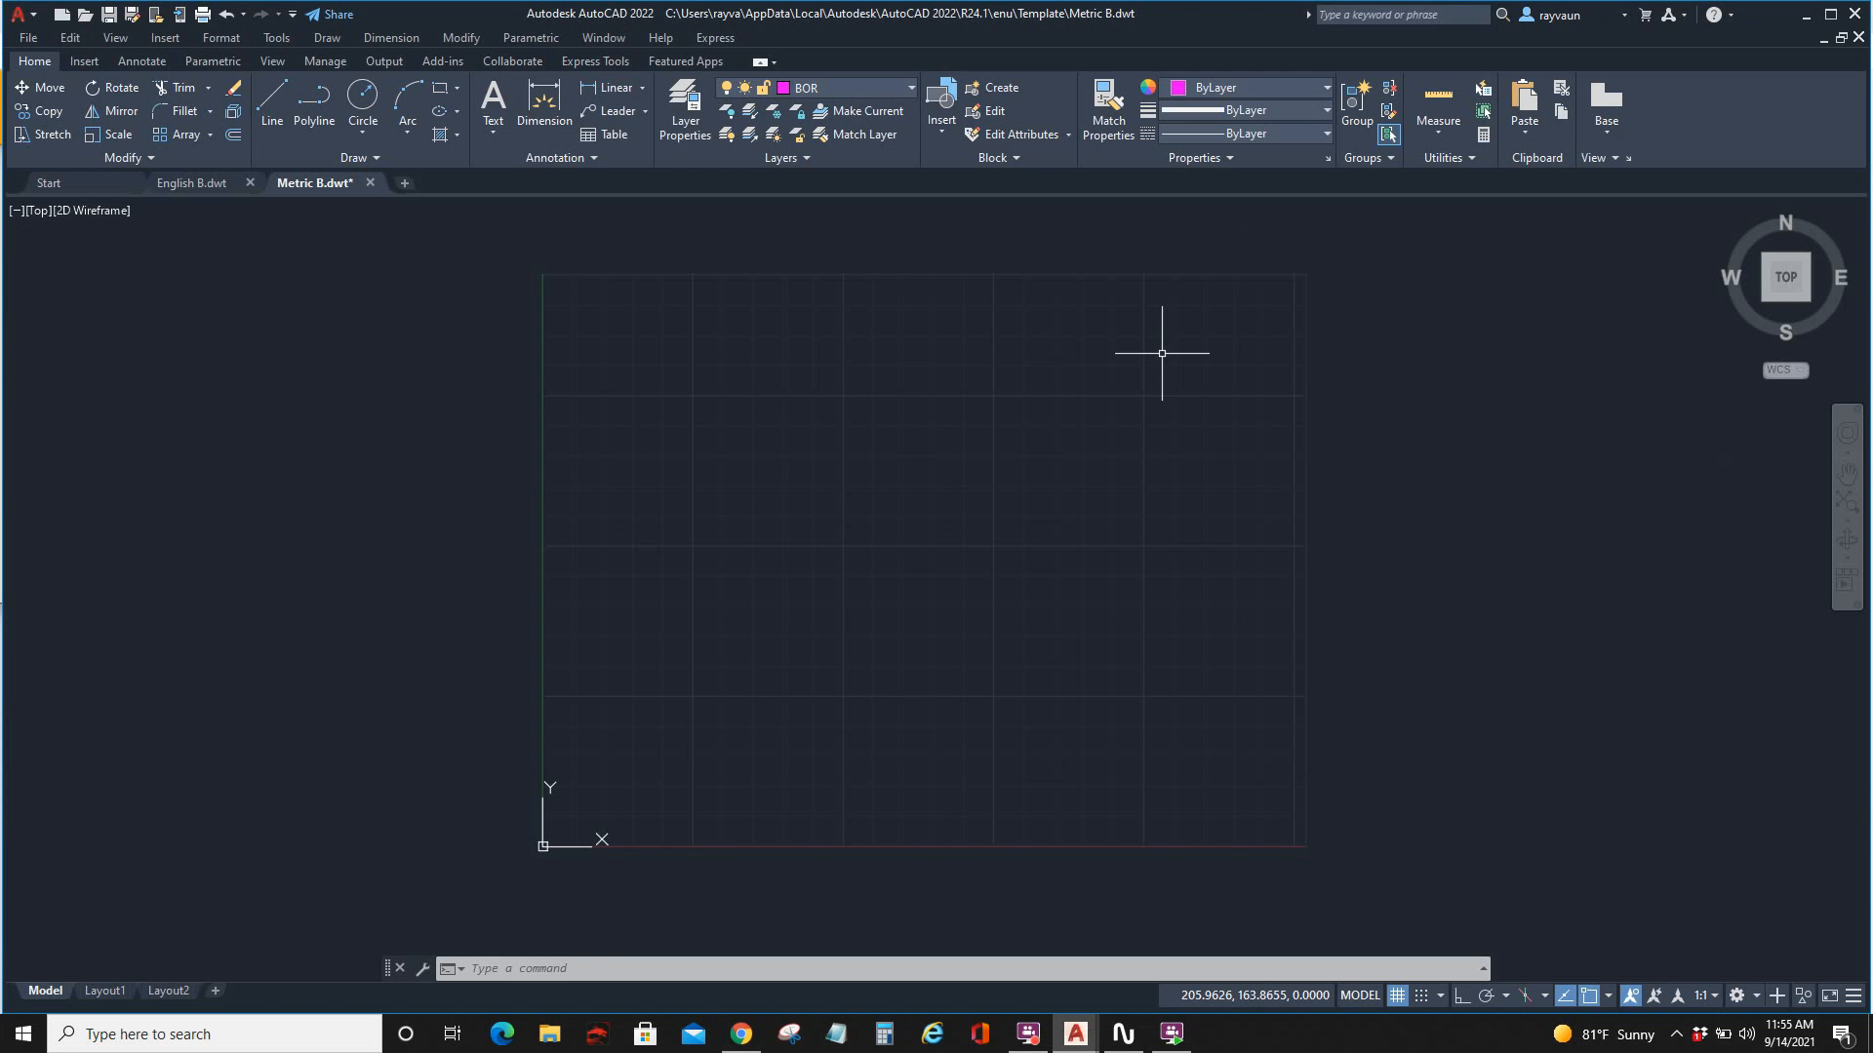
{"action": "type", "text": "li"}
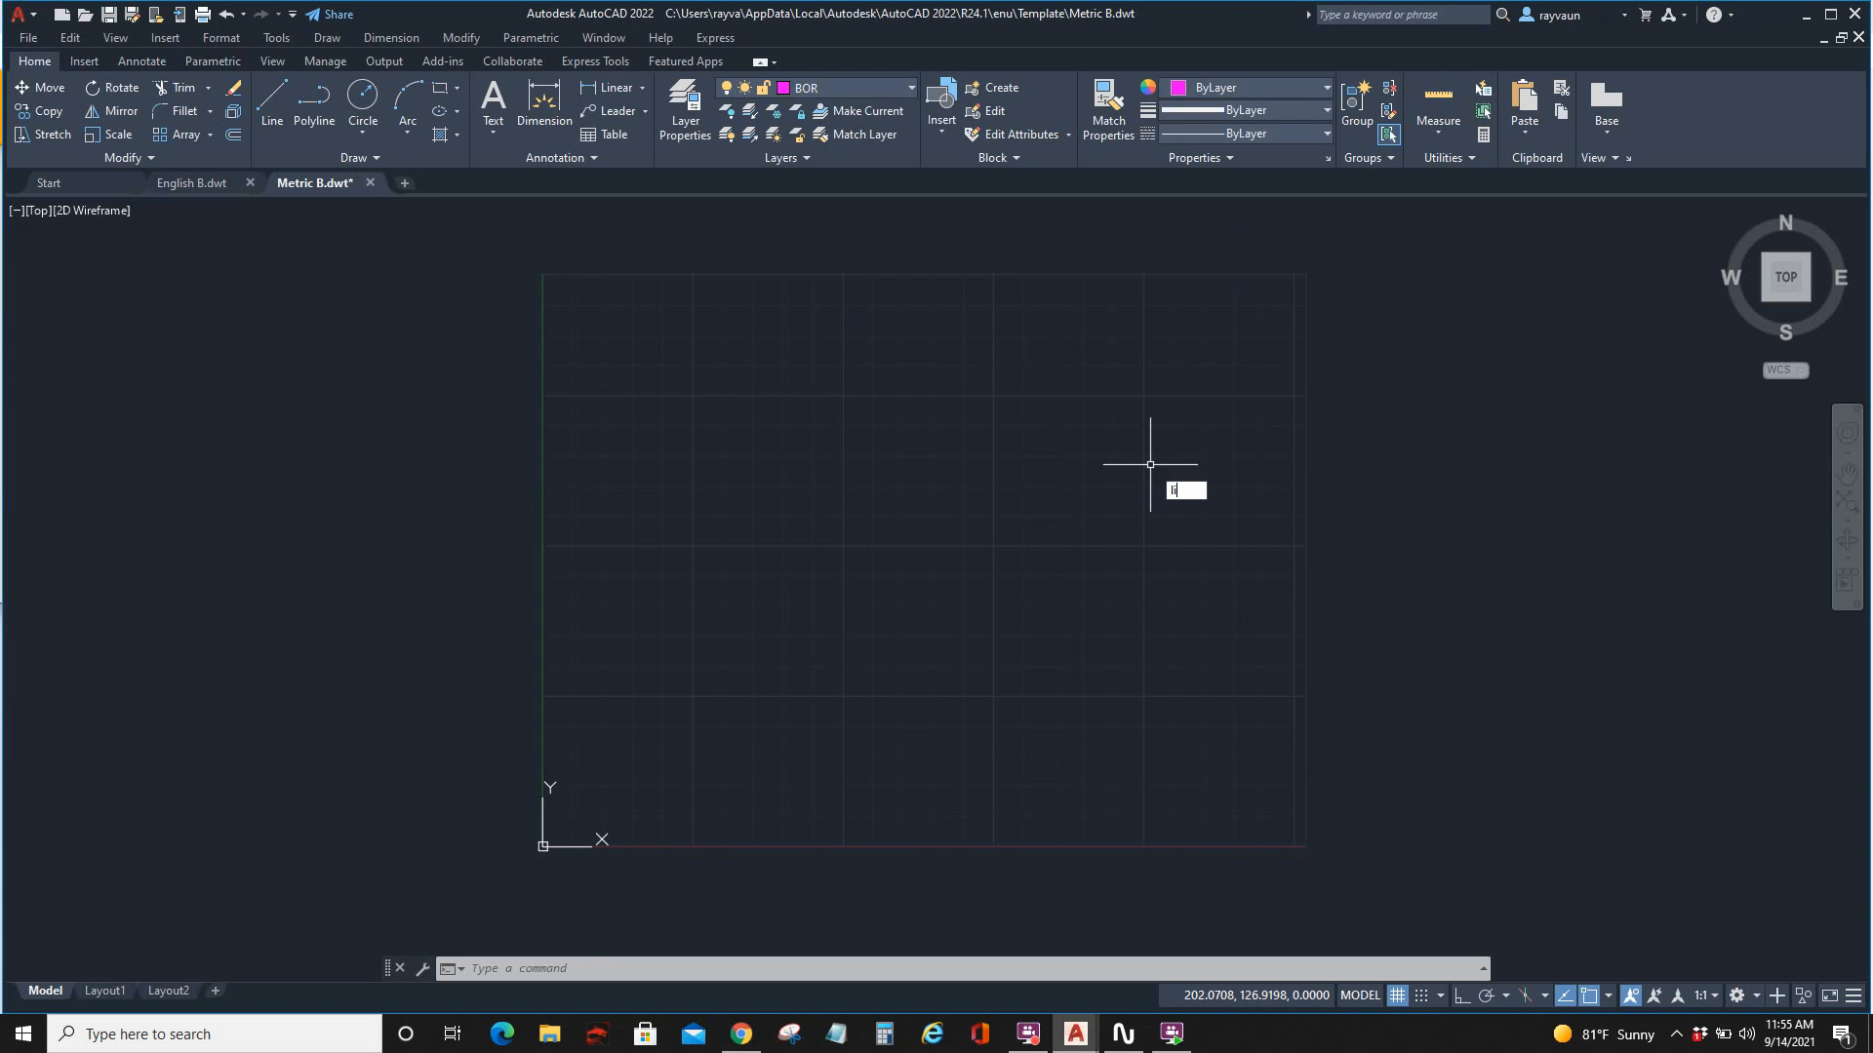
{"action": "type", "text": "mits"}
{"action": "key", "text": "Return"}
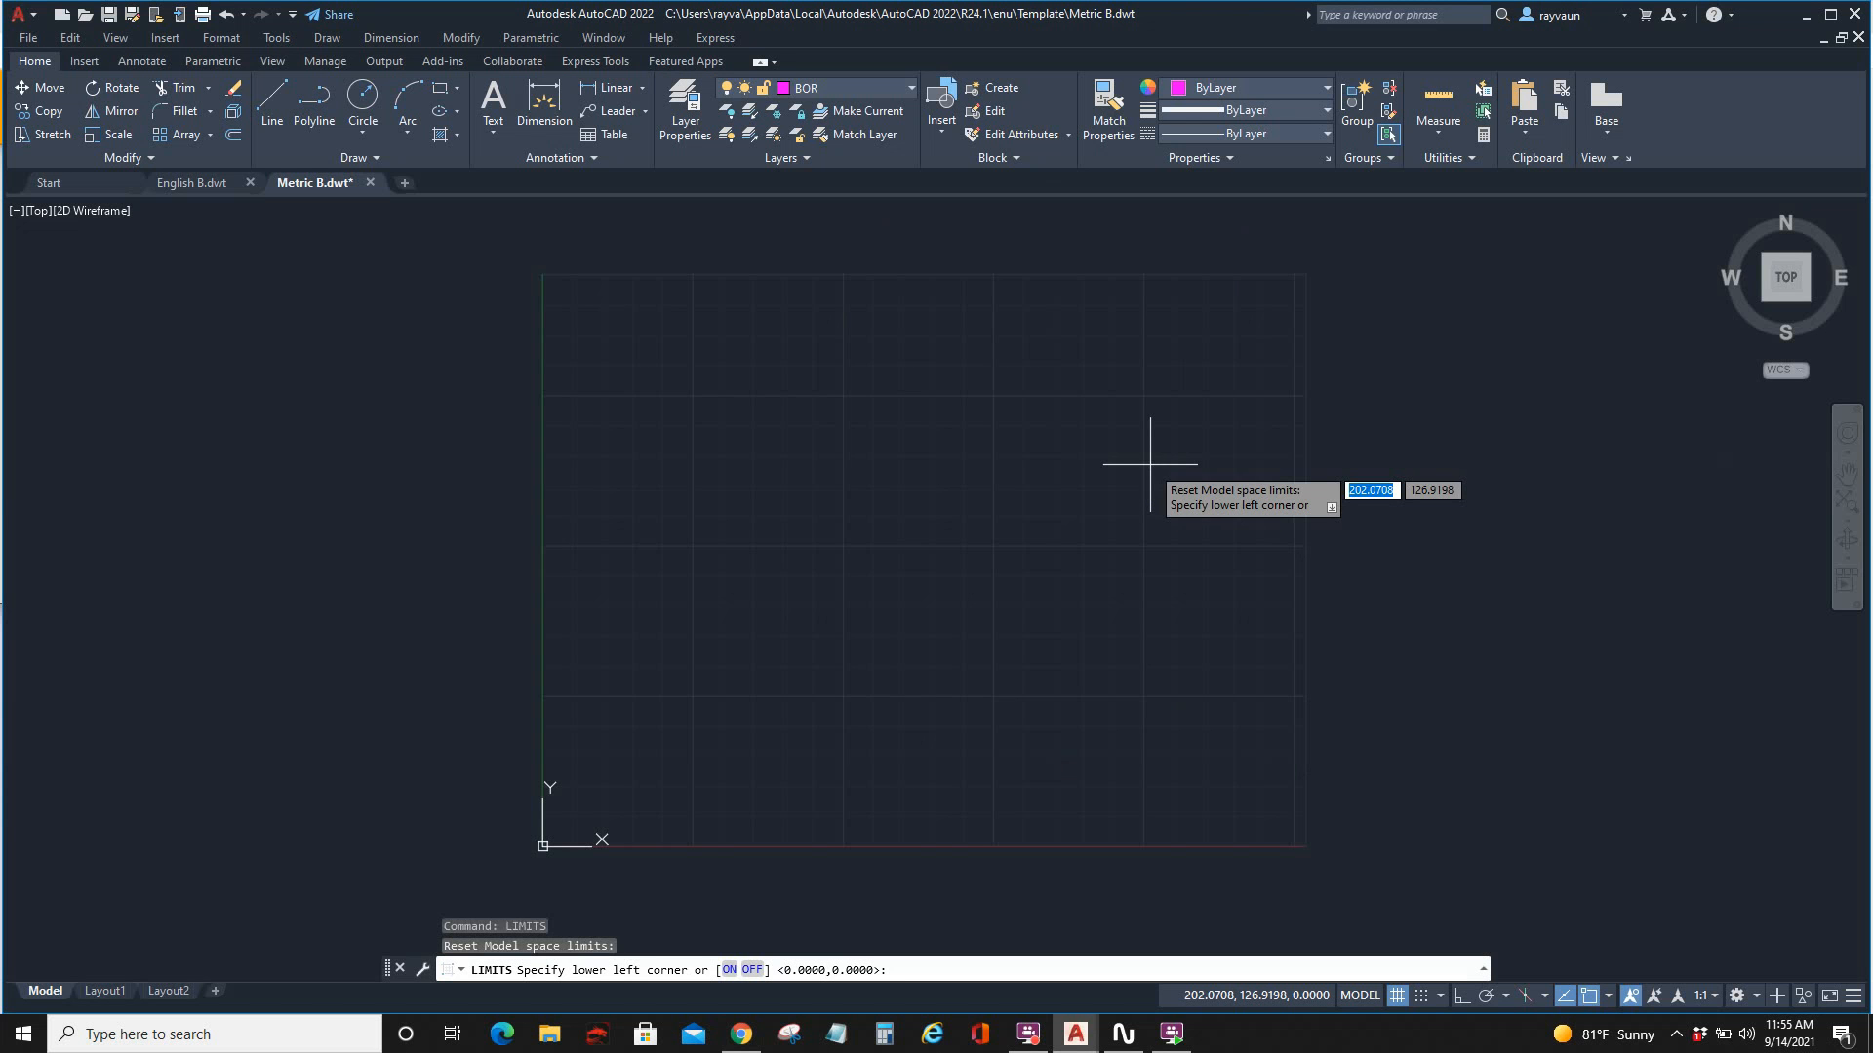
{"action": "type", "text": "0,0"}
{"action": "key", "text": "Return"}
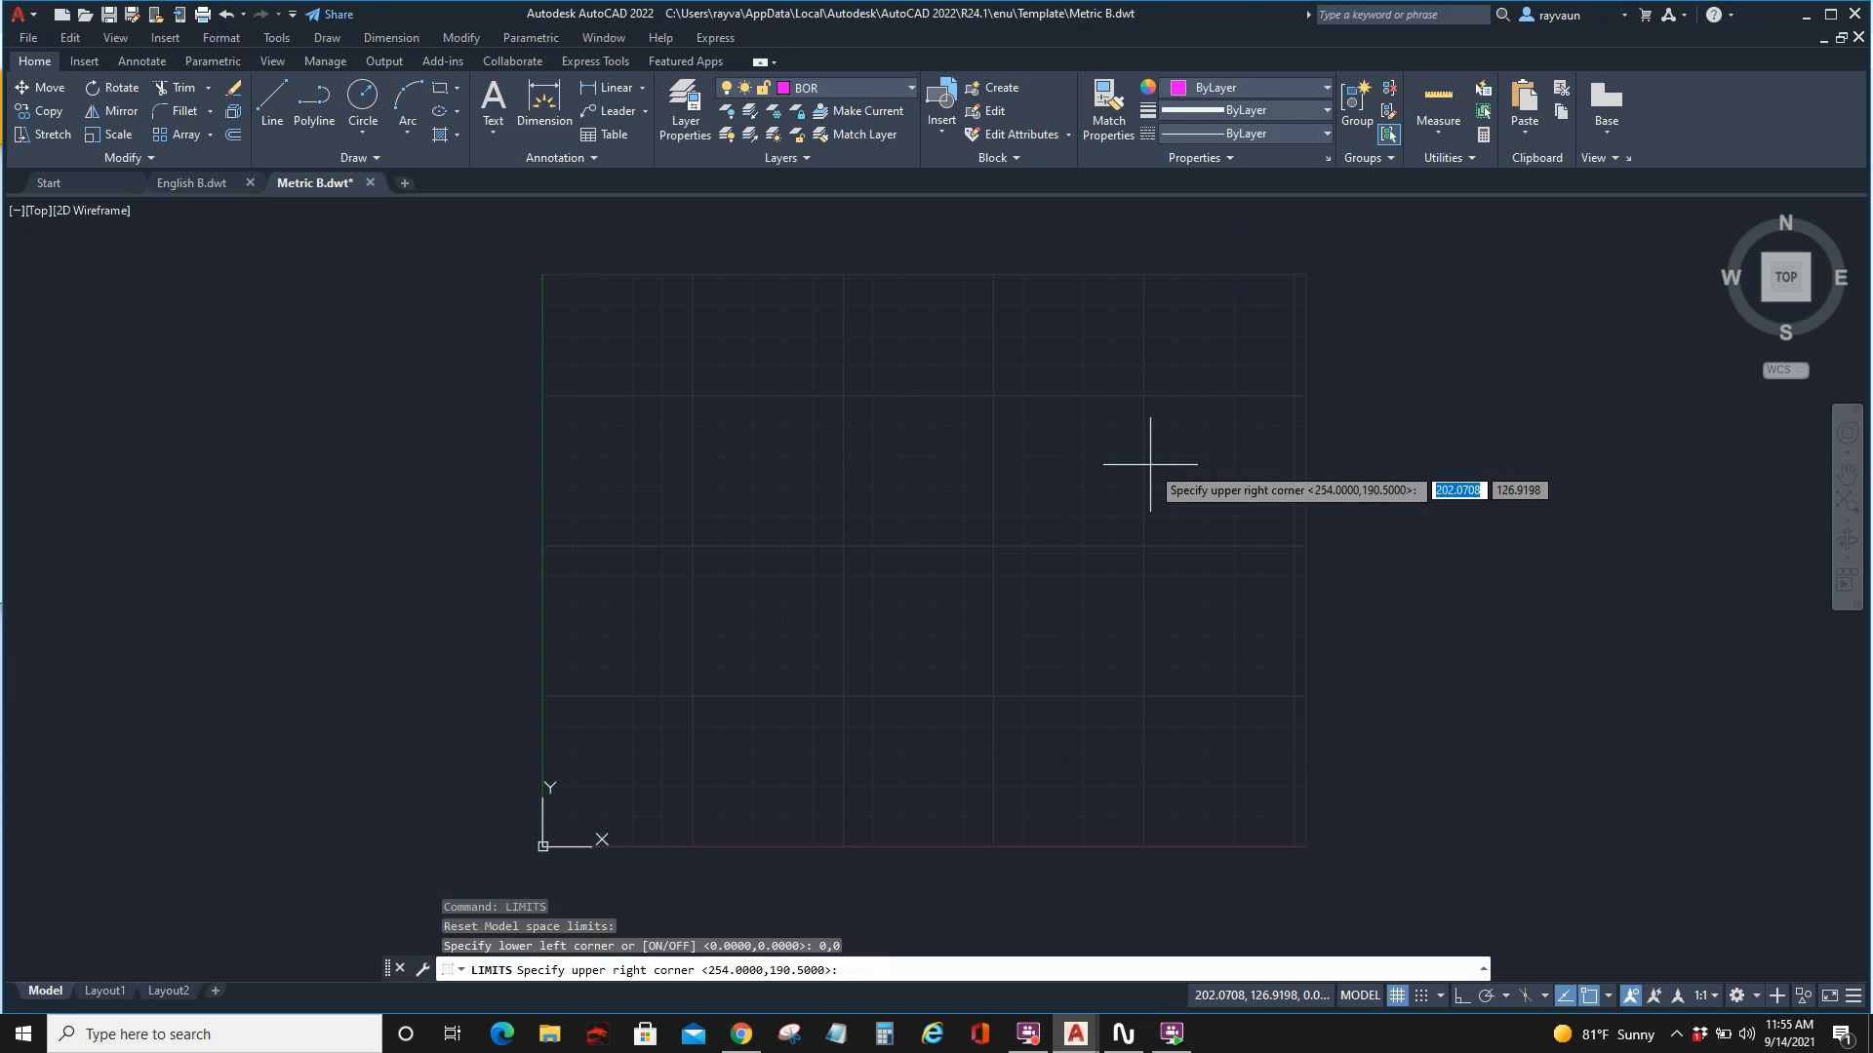
{"action": "type", "text": "406.4"}
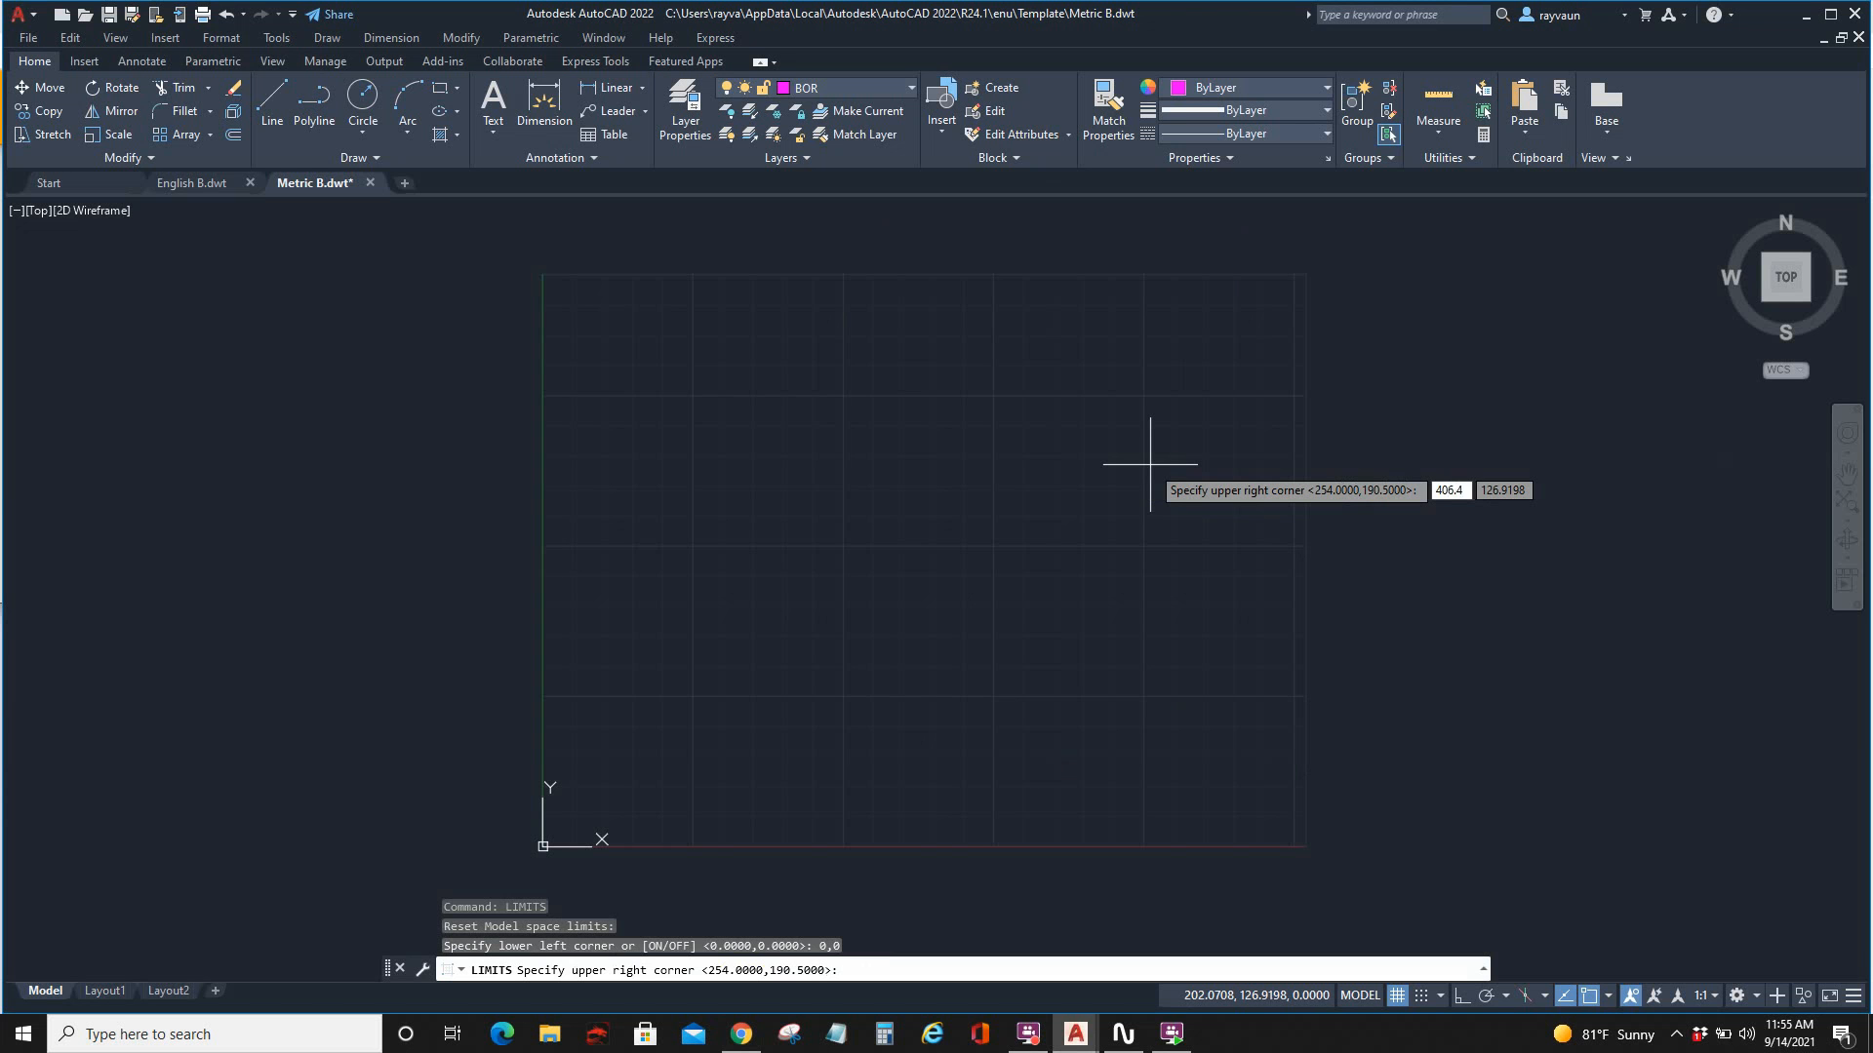
{"action": "key", "text": "Tab"}
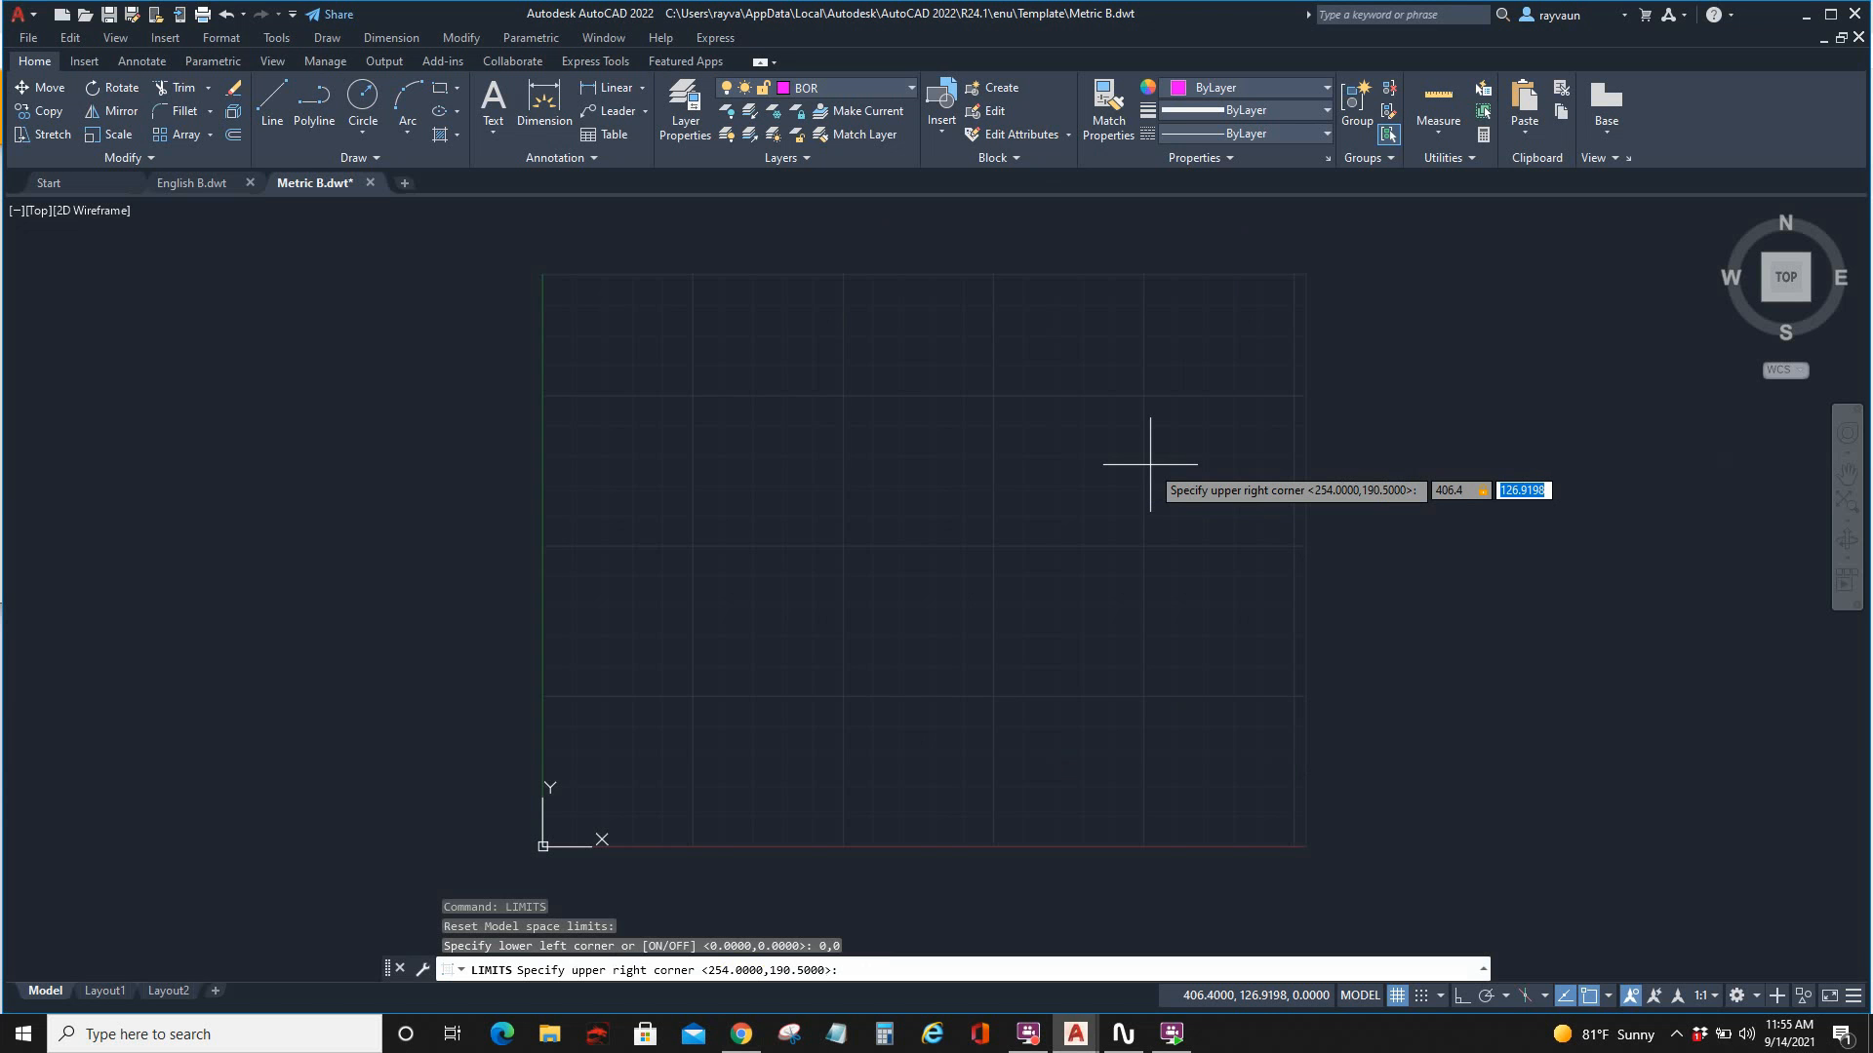
{"action": "type", "text": "254"}
{"action": "key", "text": "Return"}
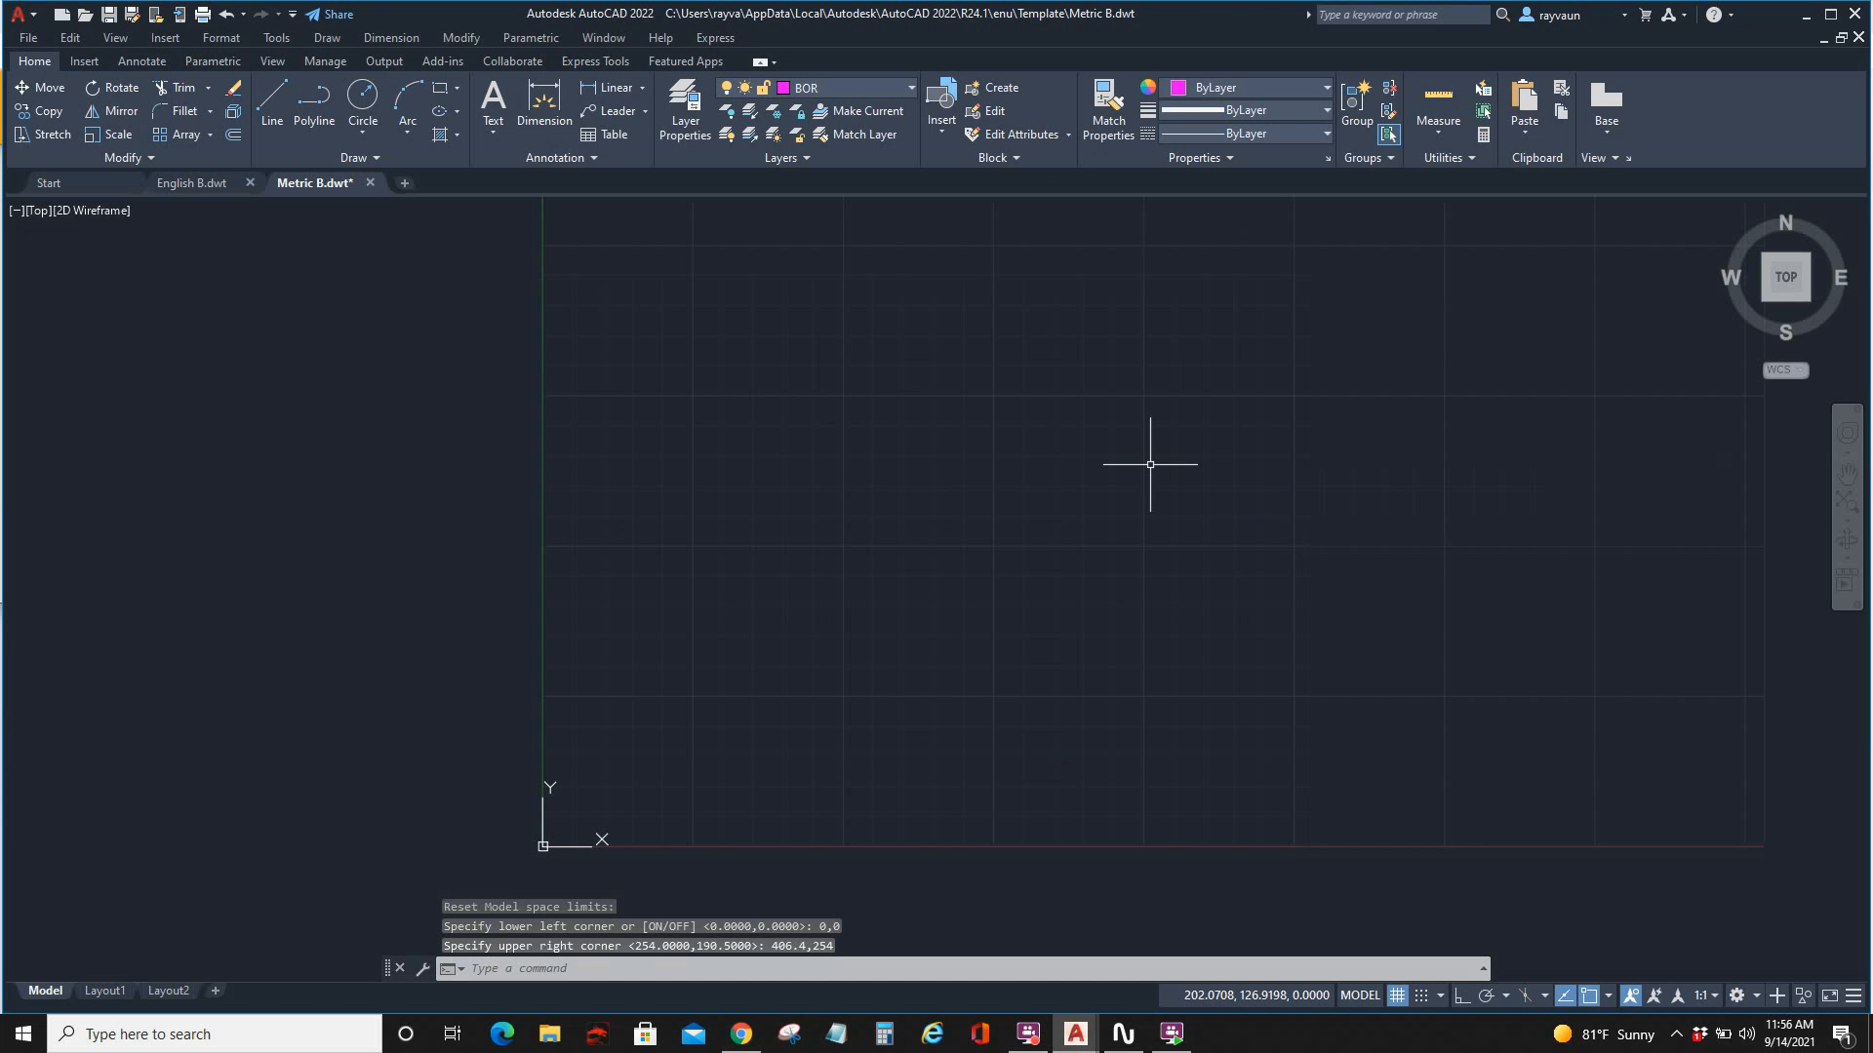
Step: Draw the border rectangle from the origin 0,0, 406.4 mm wide and 254 mm high
{"action": "scroll", "coordinate": [1150, 465], "scroll_direction": "down", "scroll_amount": 2}
{"action": "middle_click_drag", "start_coordinate": [1149, 466], "coordinate": [1073, 585]}
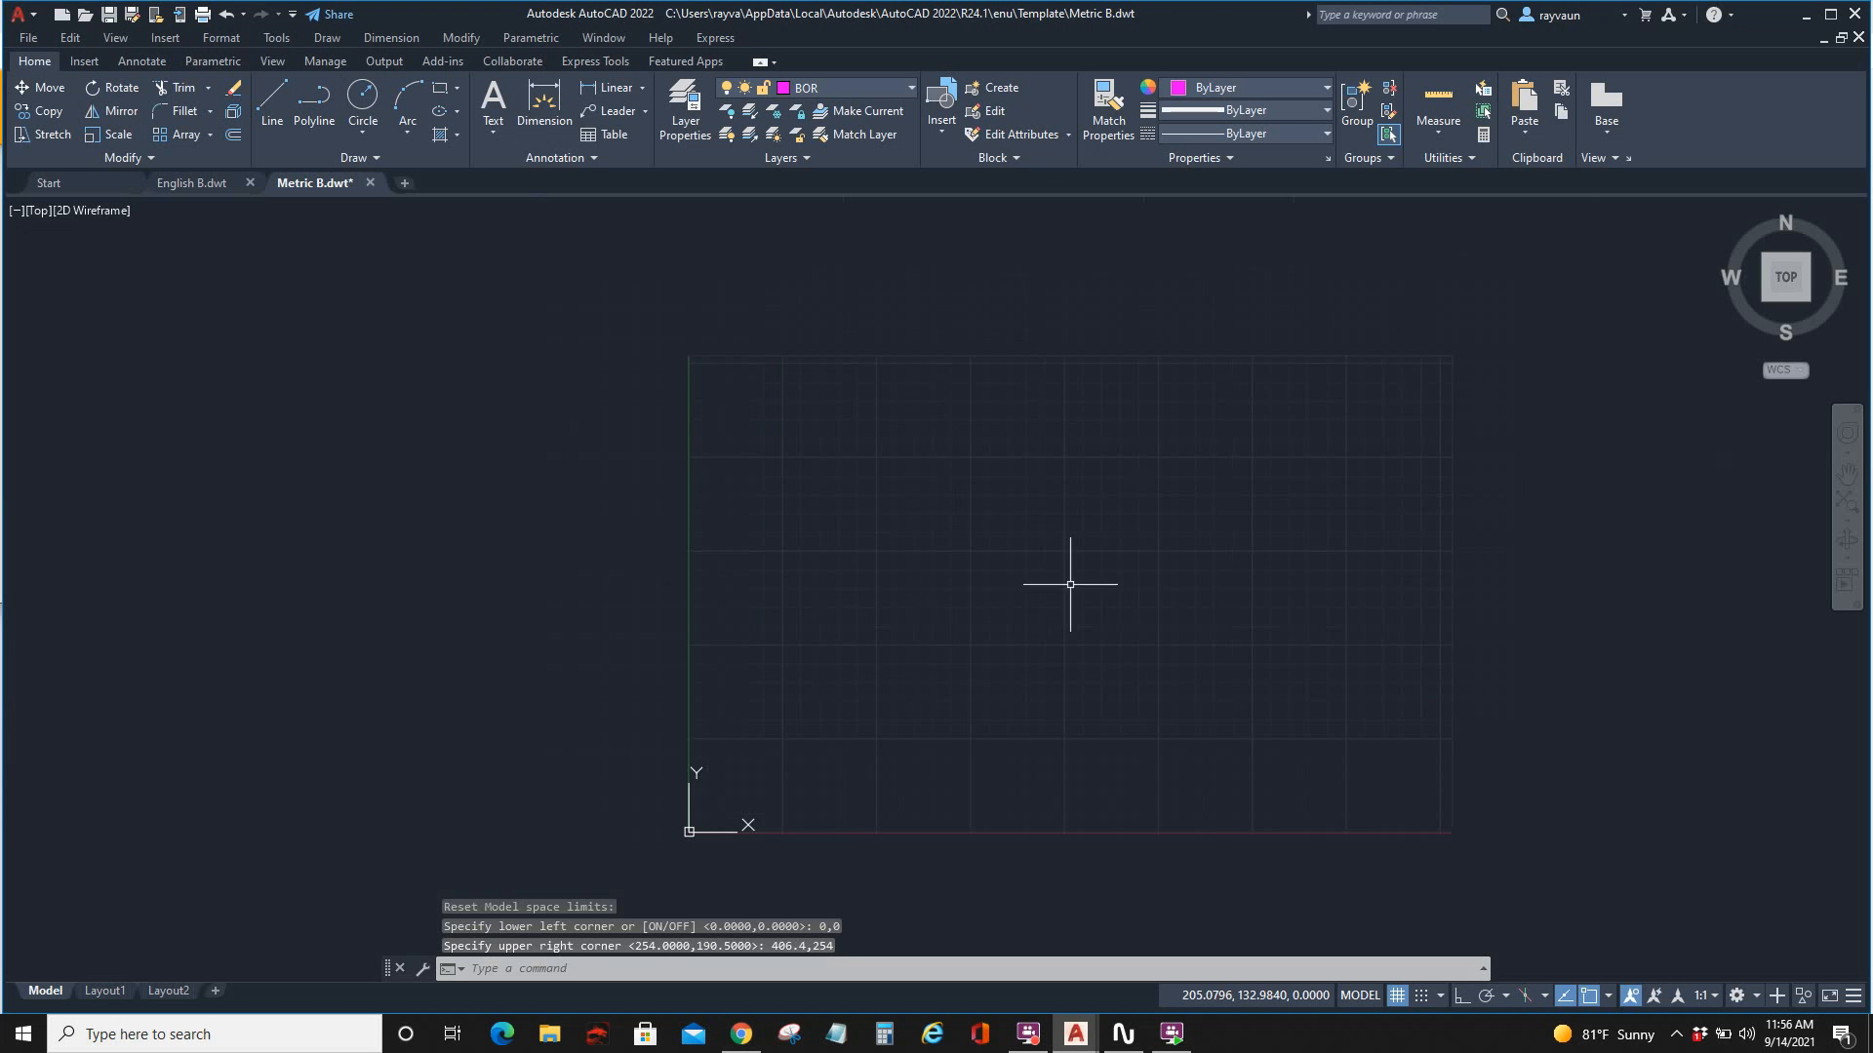
{"action": "left_click", "coordinate": [440, 88]}
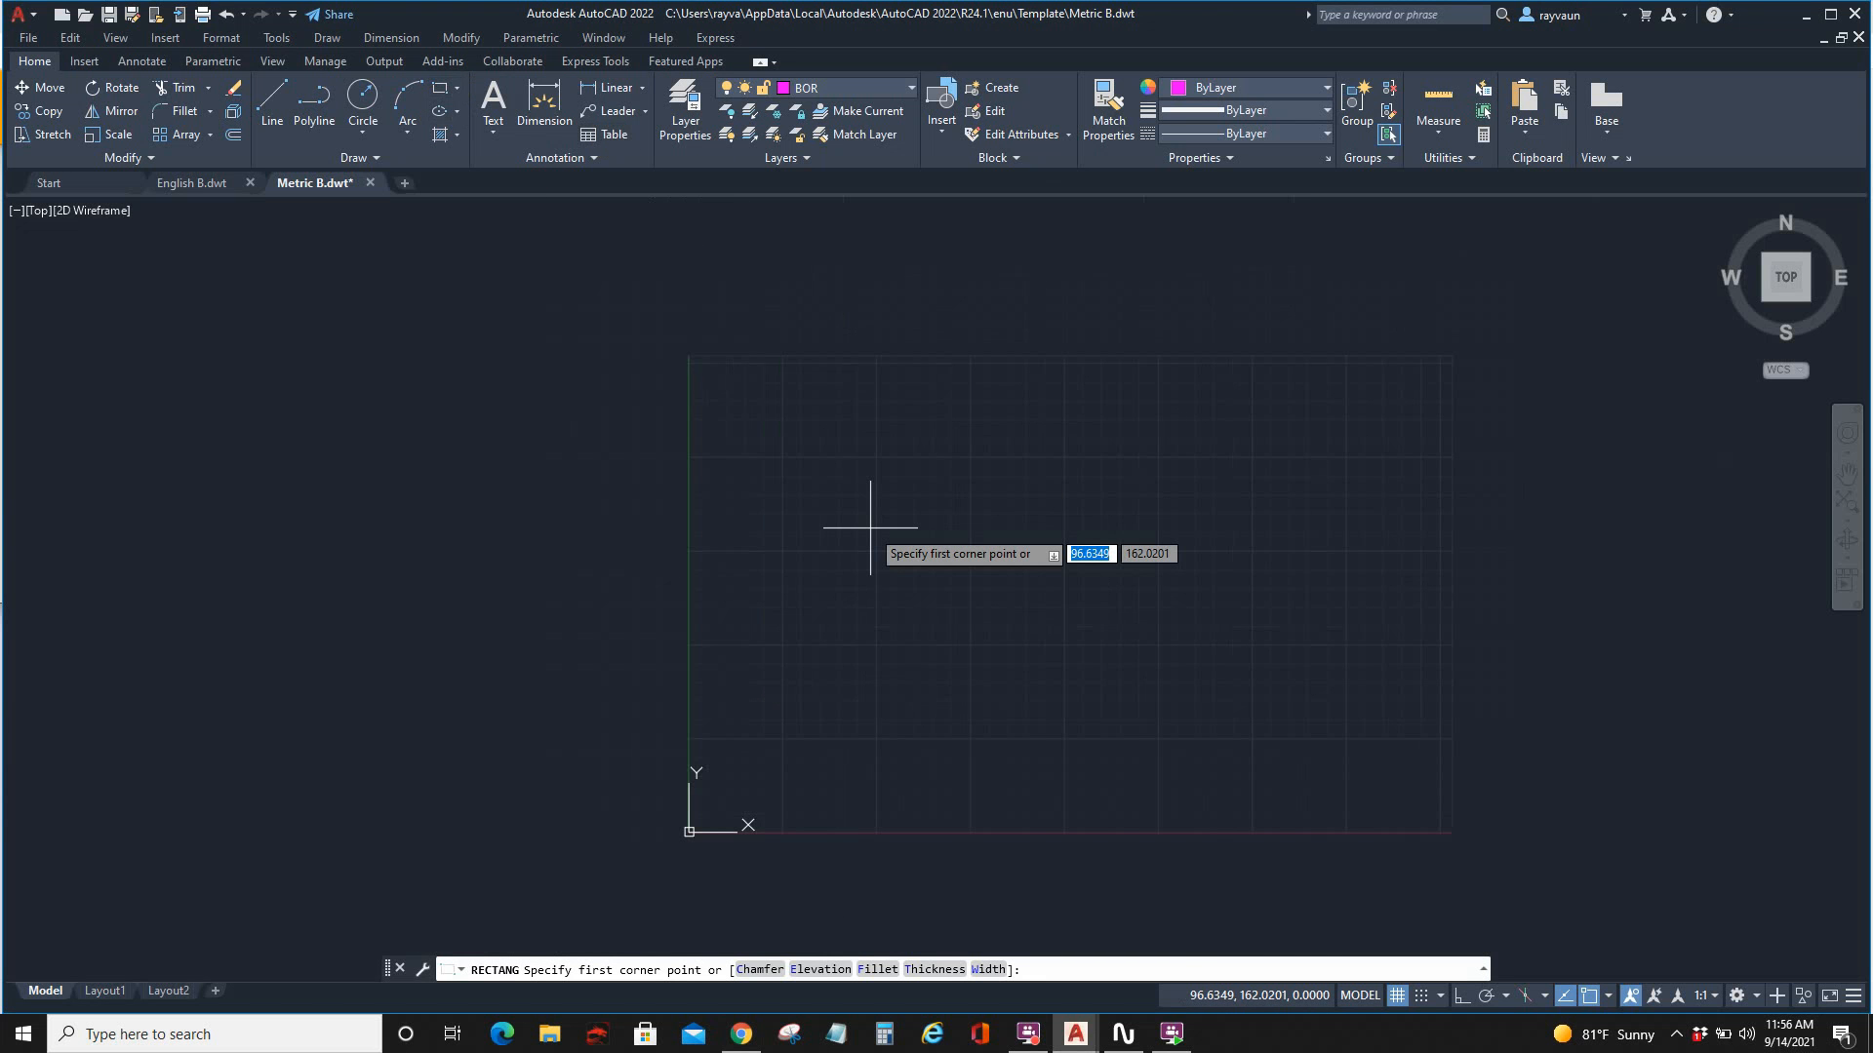
{"action": "type", "text": "0,0"}
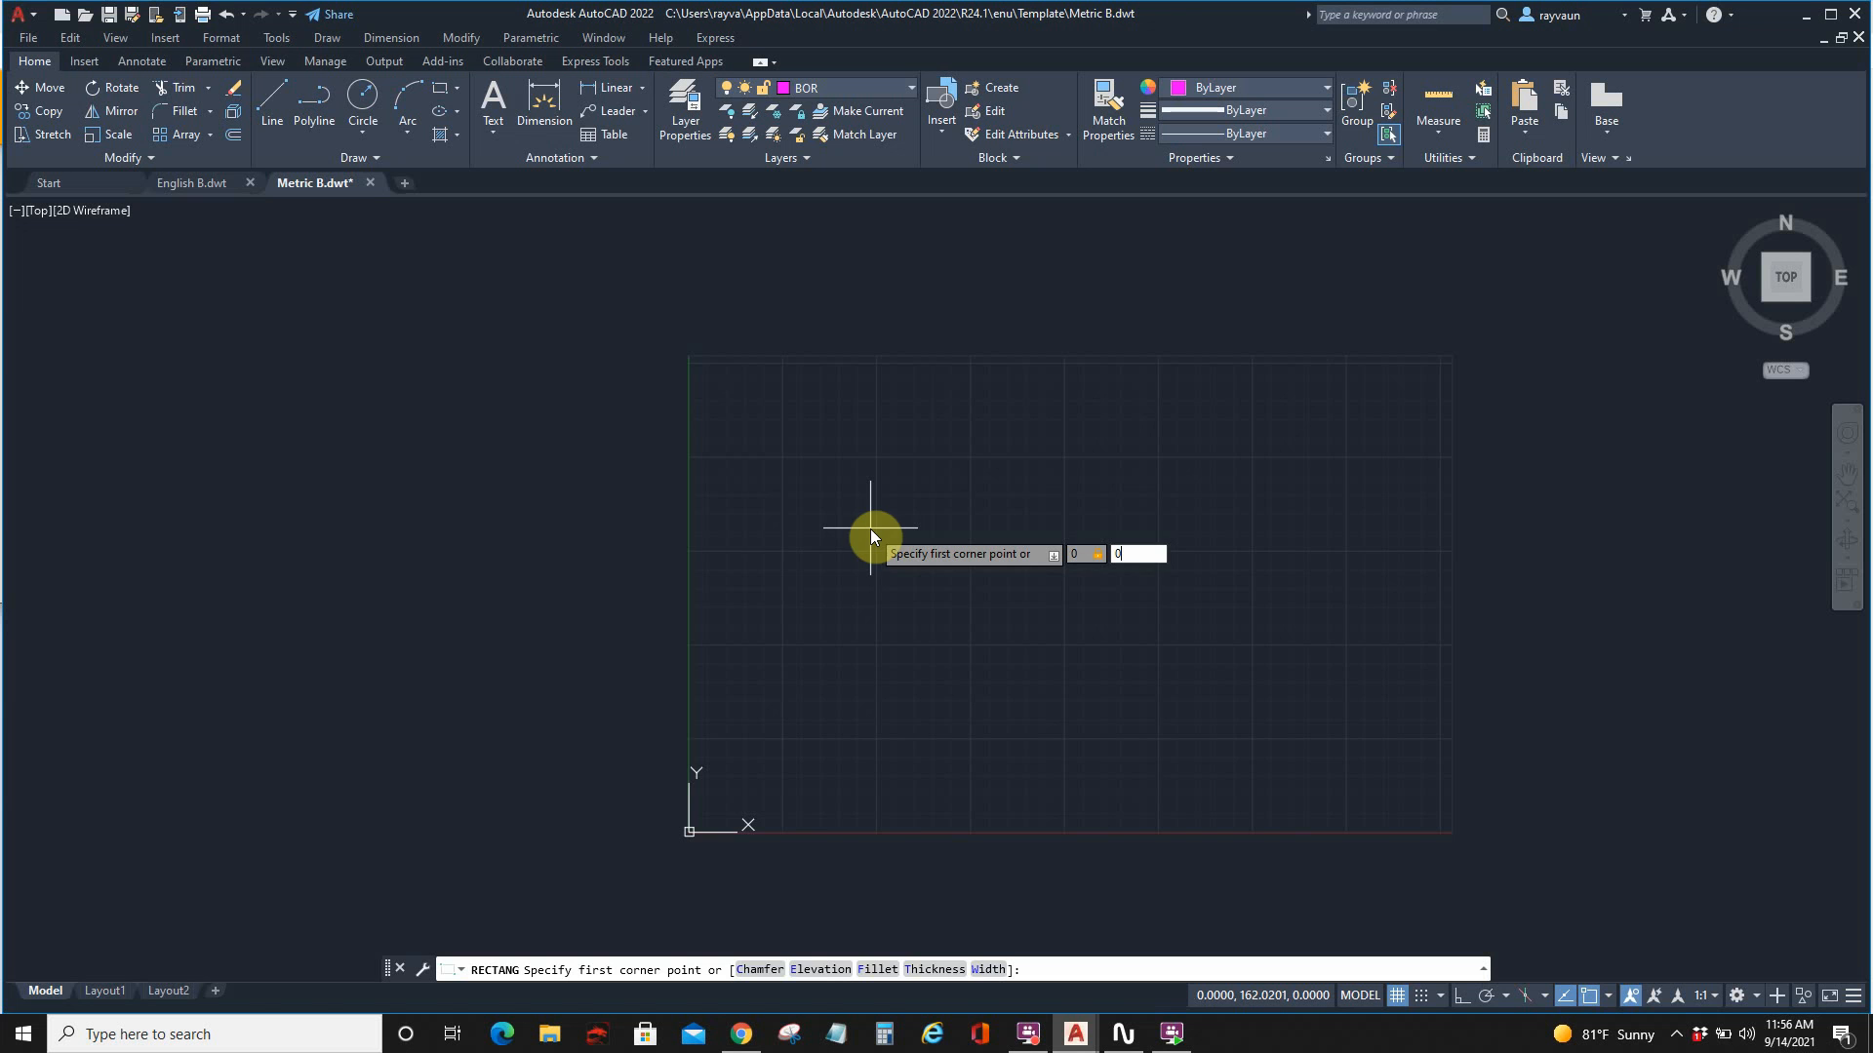
{"action": "key", "text": "Return"}
{"action": "type", "text": "406.4"}
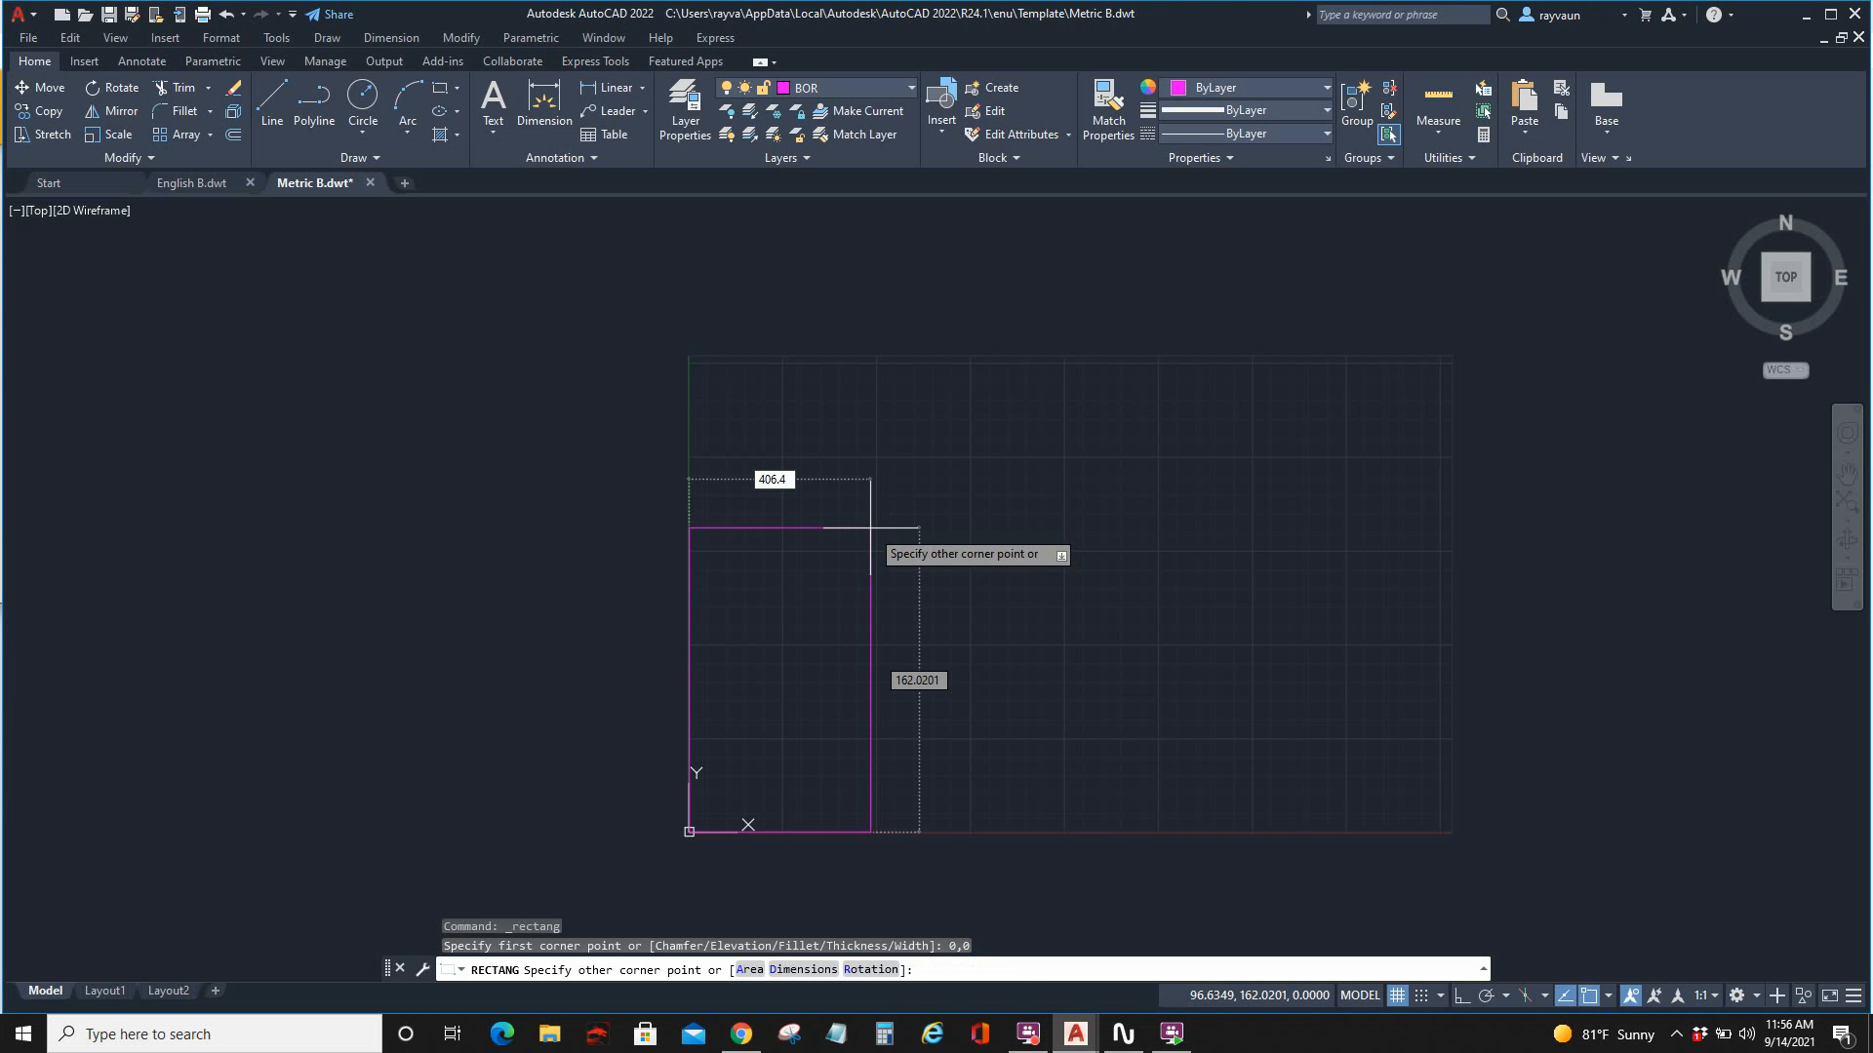
{"action": "key", "text": "Tab"}
{"action": "type", "text": "254"}
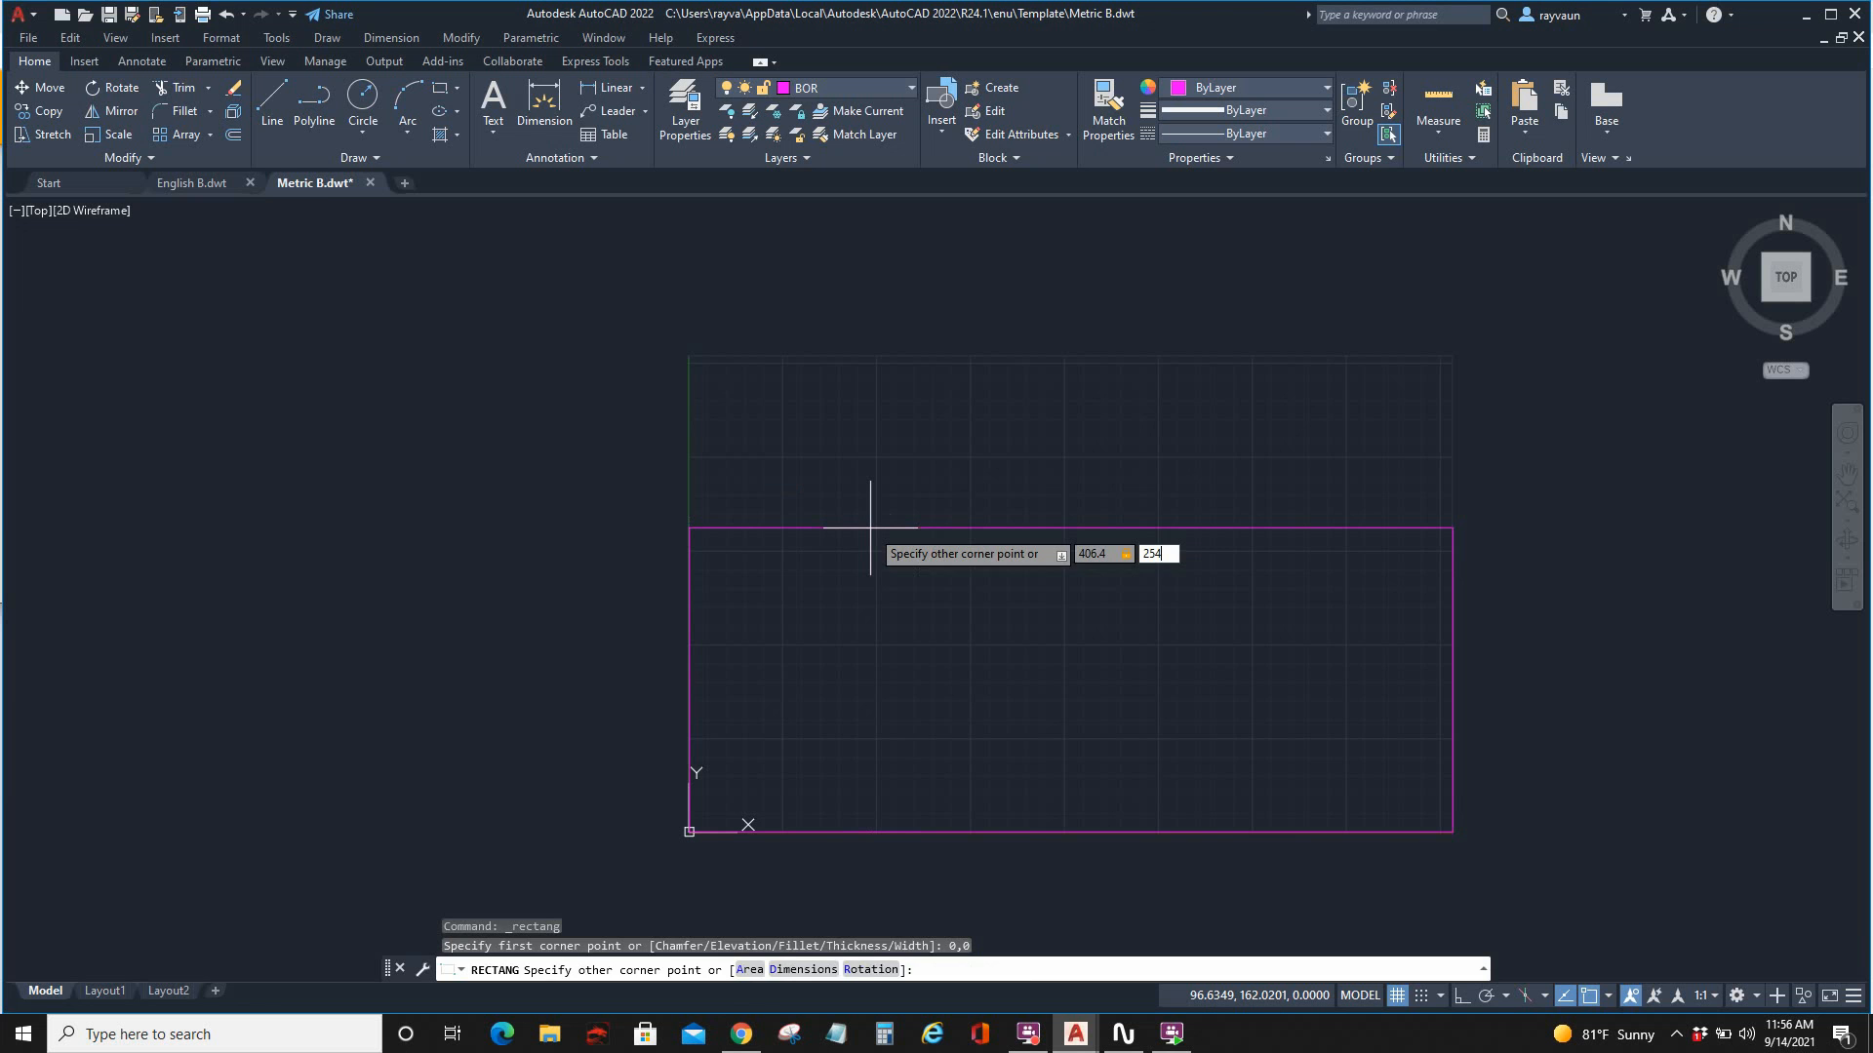
{"action": "key", "text": "Return"}
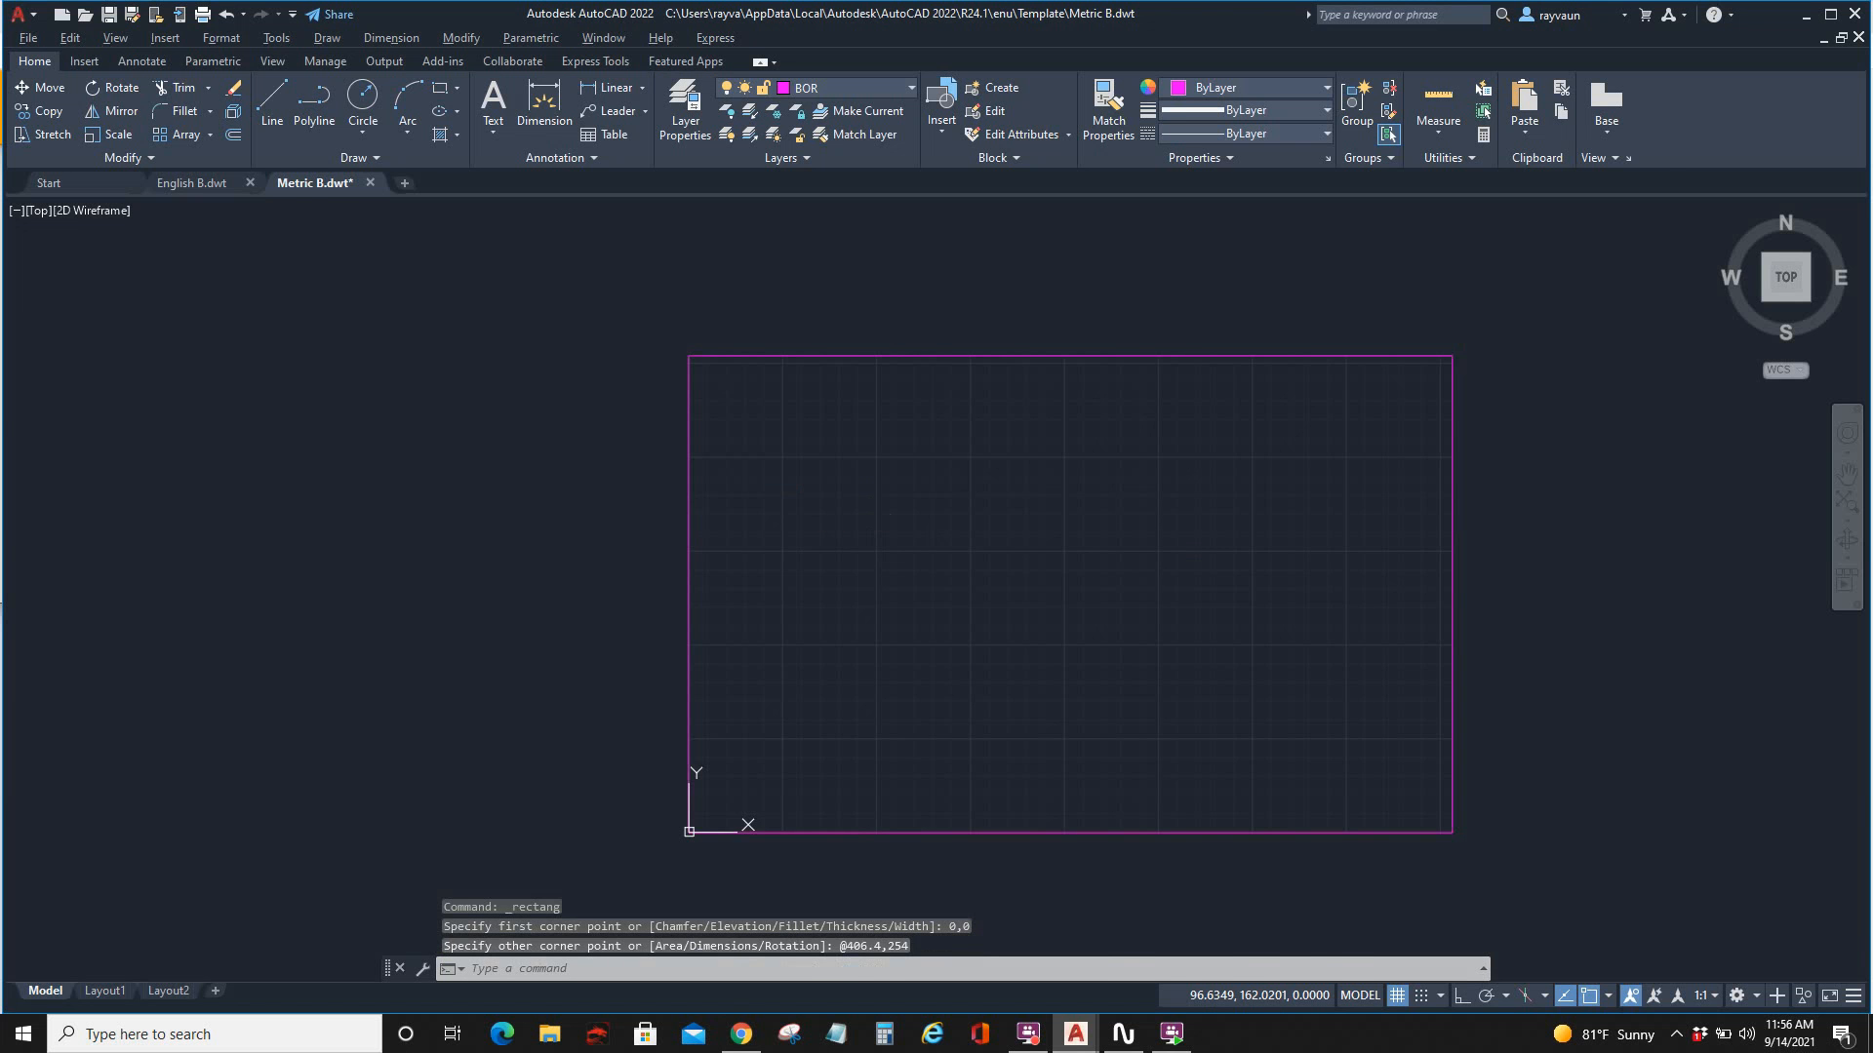
Step: Check the metric sheet sizes in Chrome, and return to AutoCAD to save the Metric B template
{"action": "key", "text": "alt+Tab"}
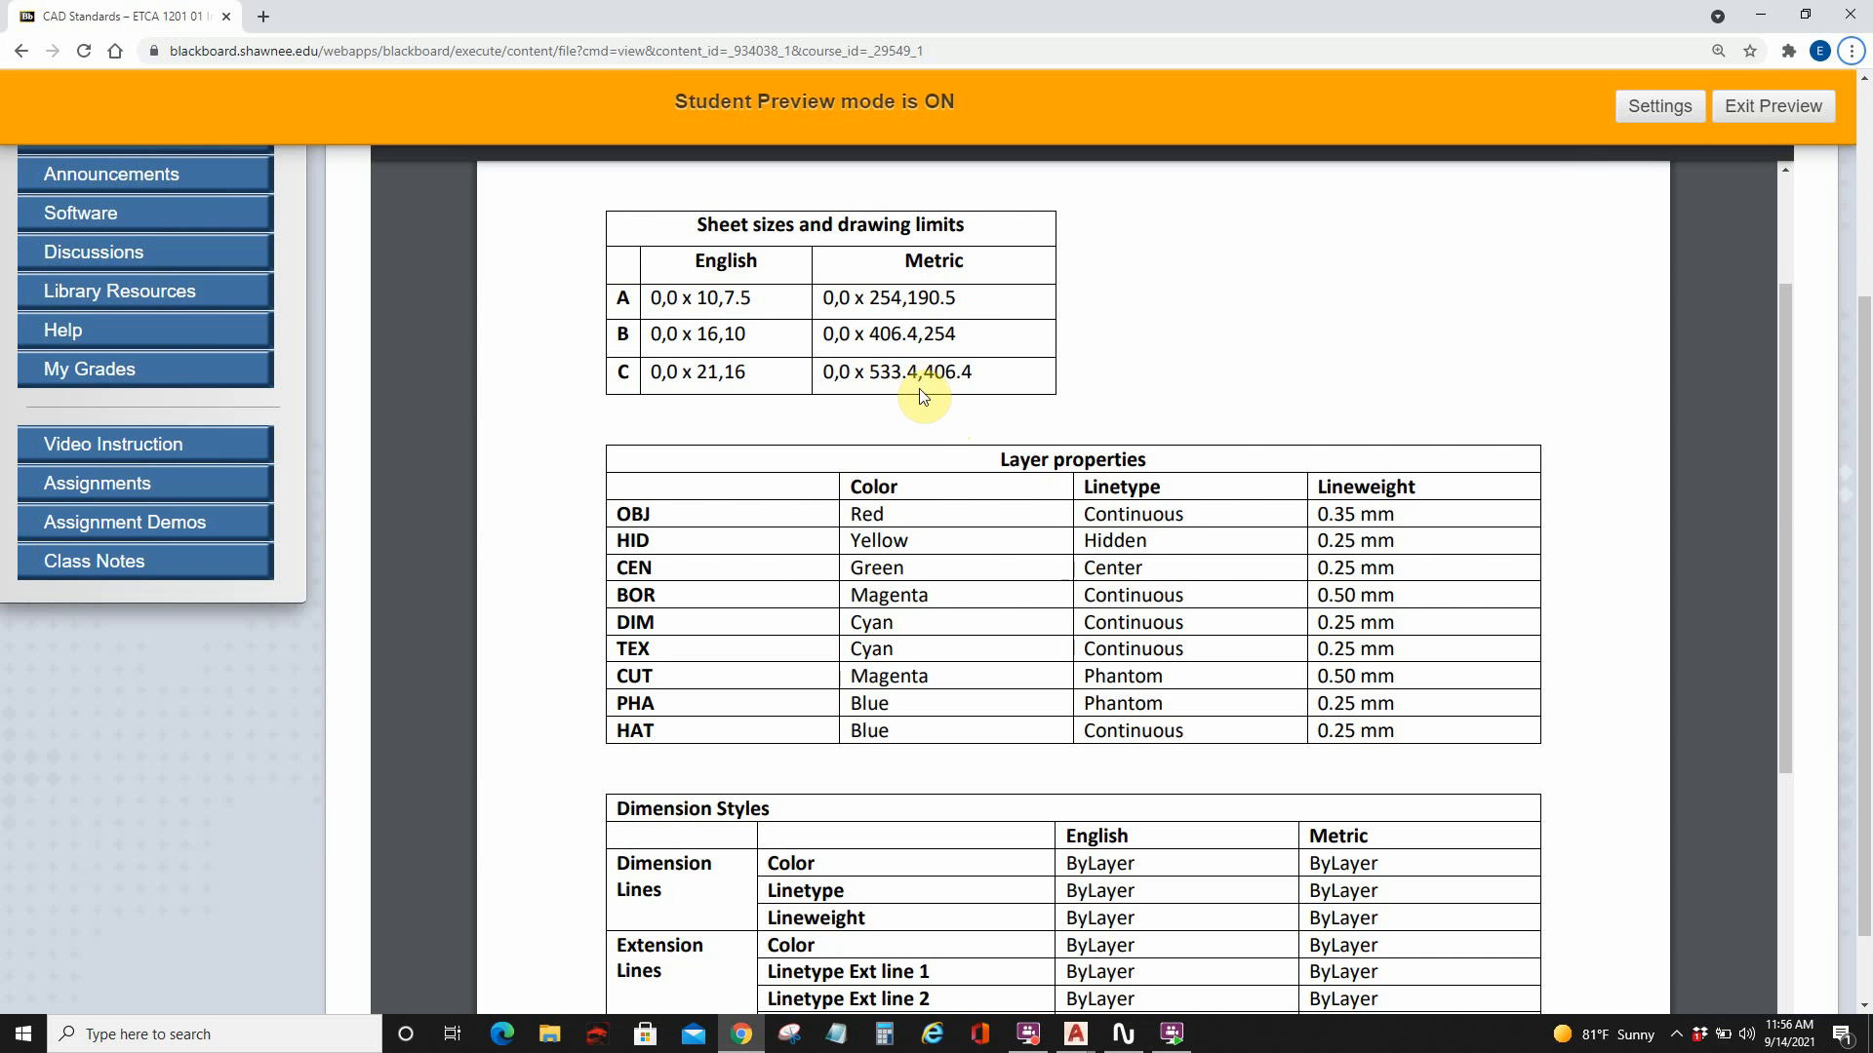
{"action": "key", "text": "alt+Tab"}
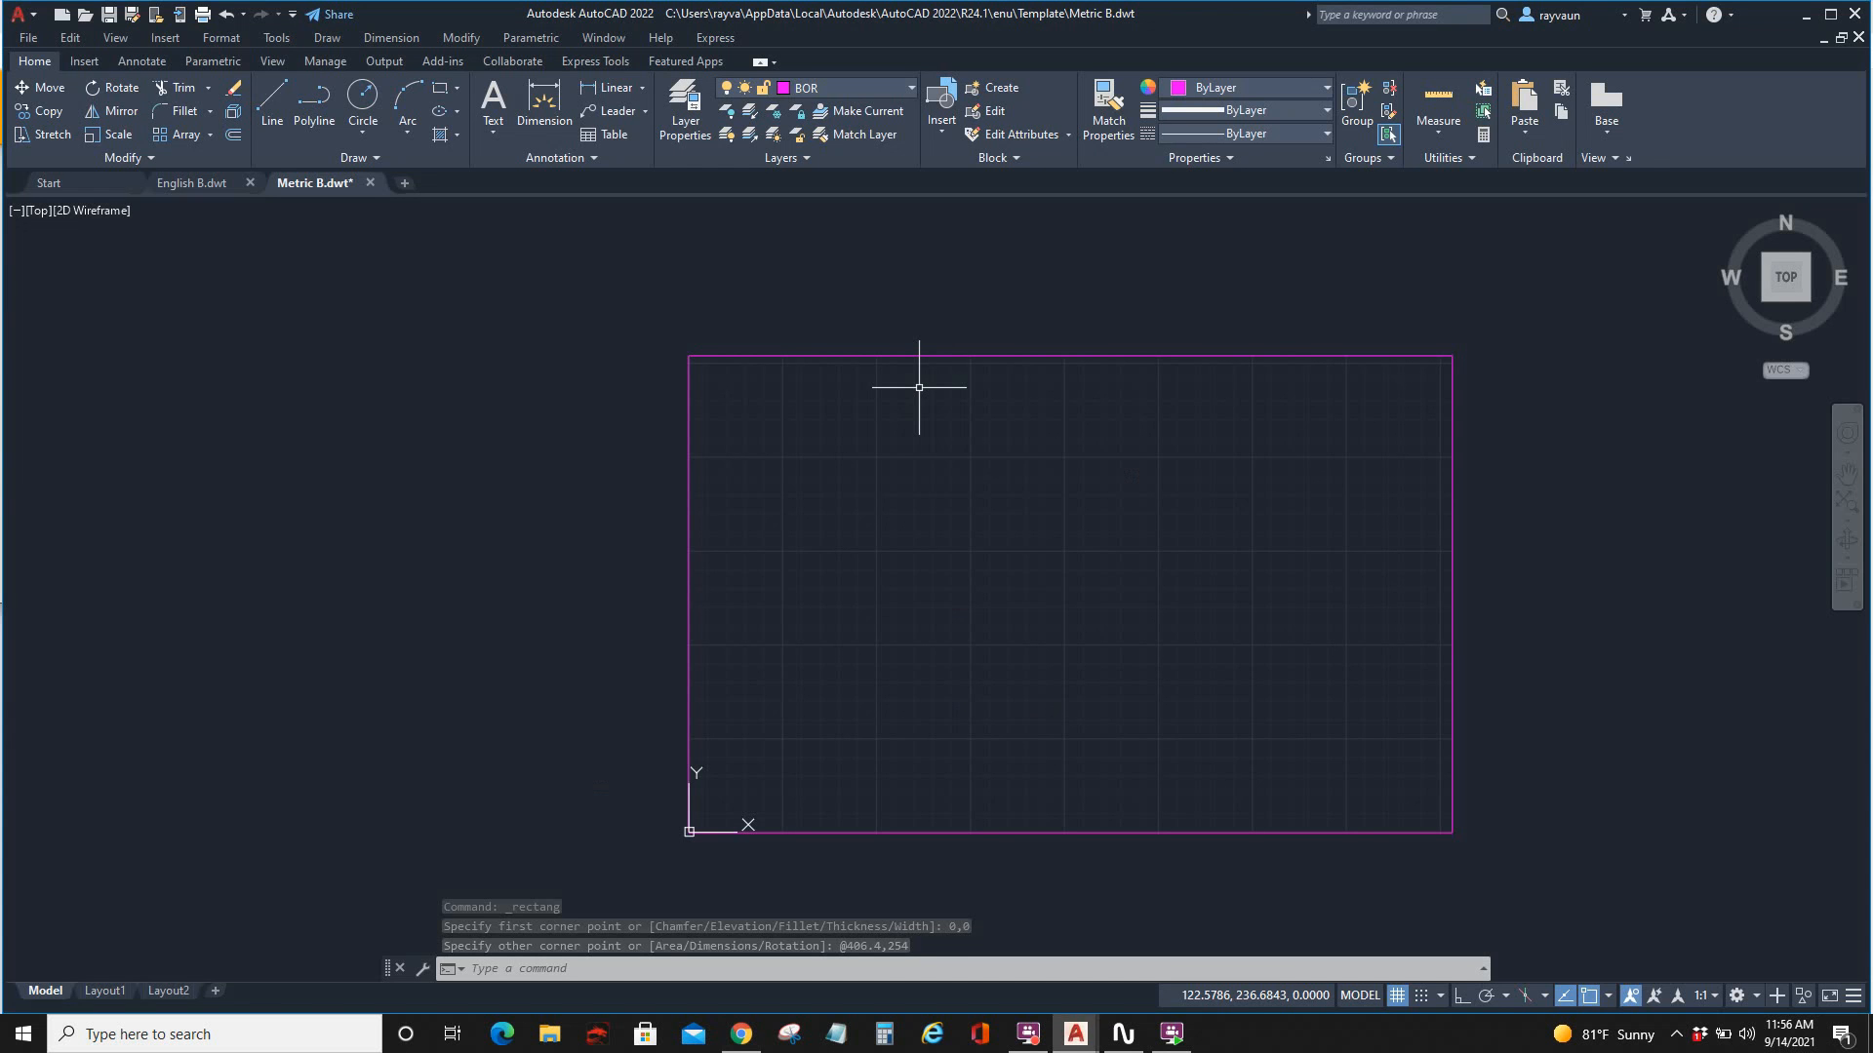
{"action": "left_click", "coordinate": [28, 39]}
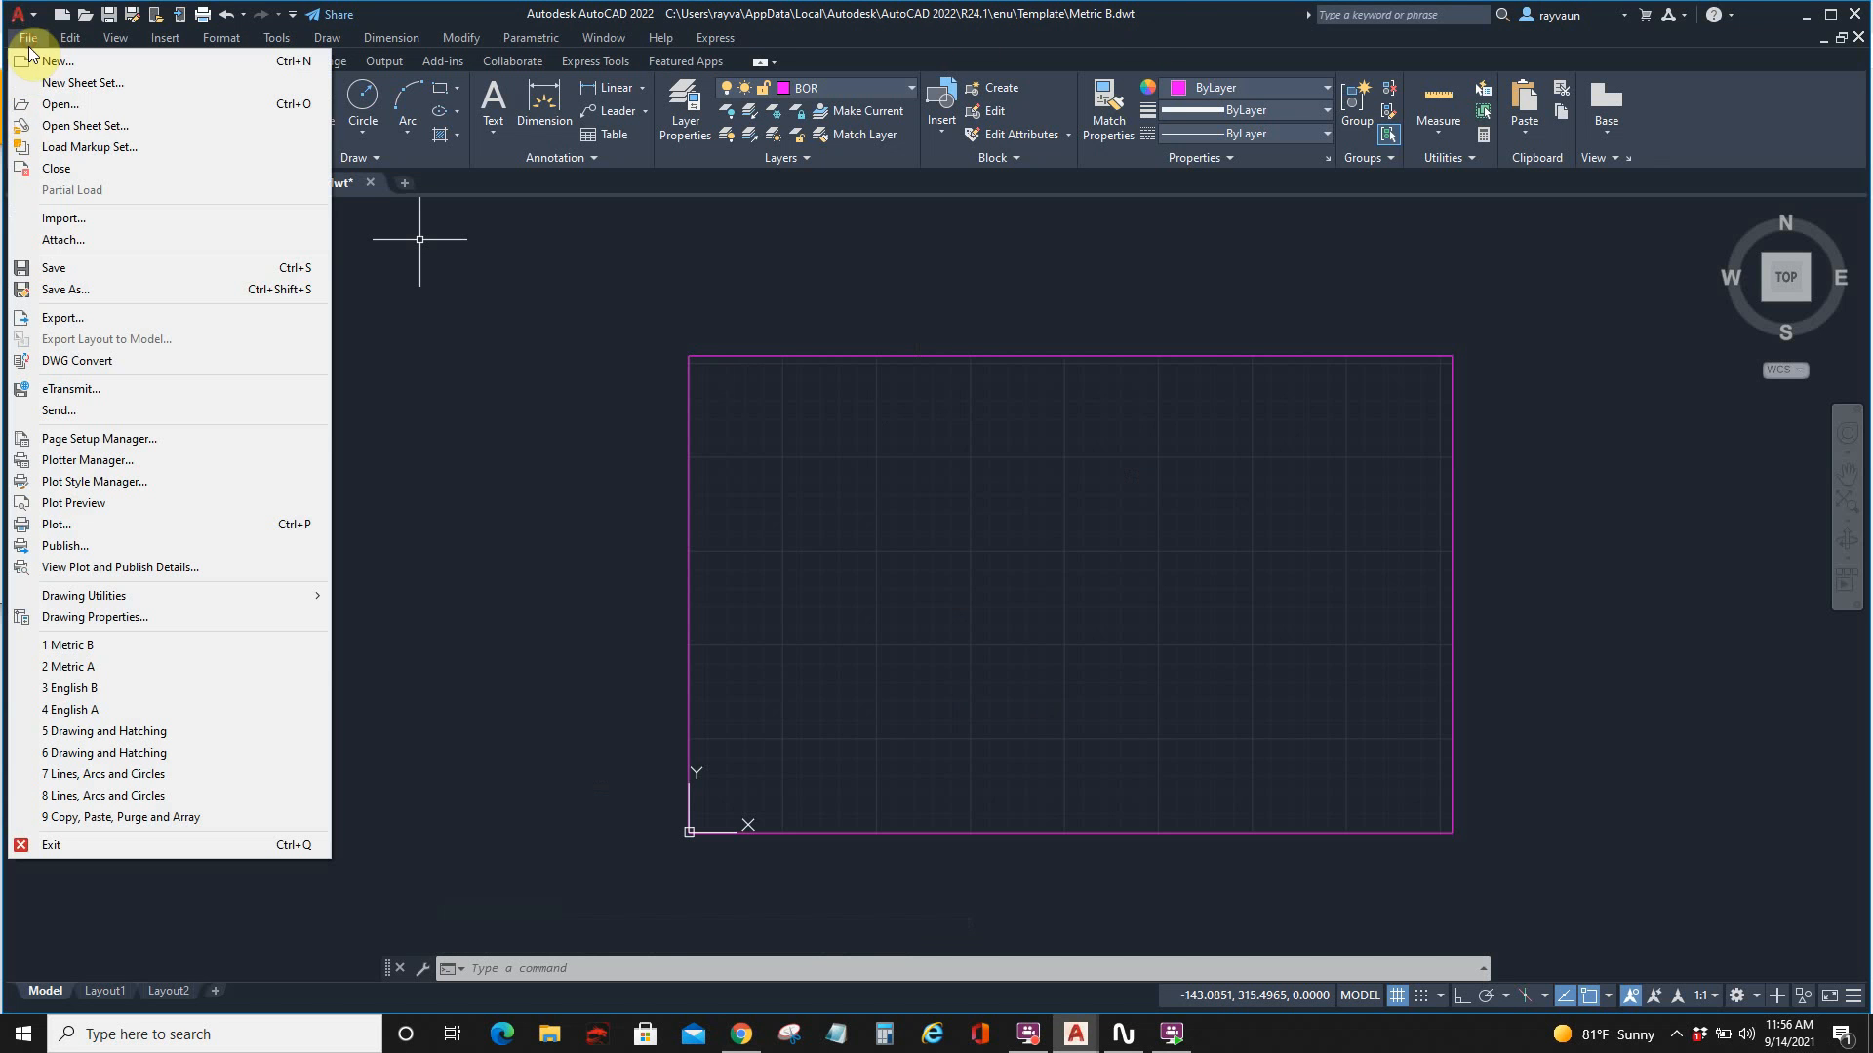
{"action": "left_click", "coordinate": [60, 267]}
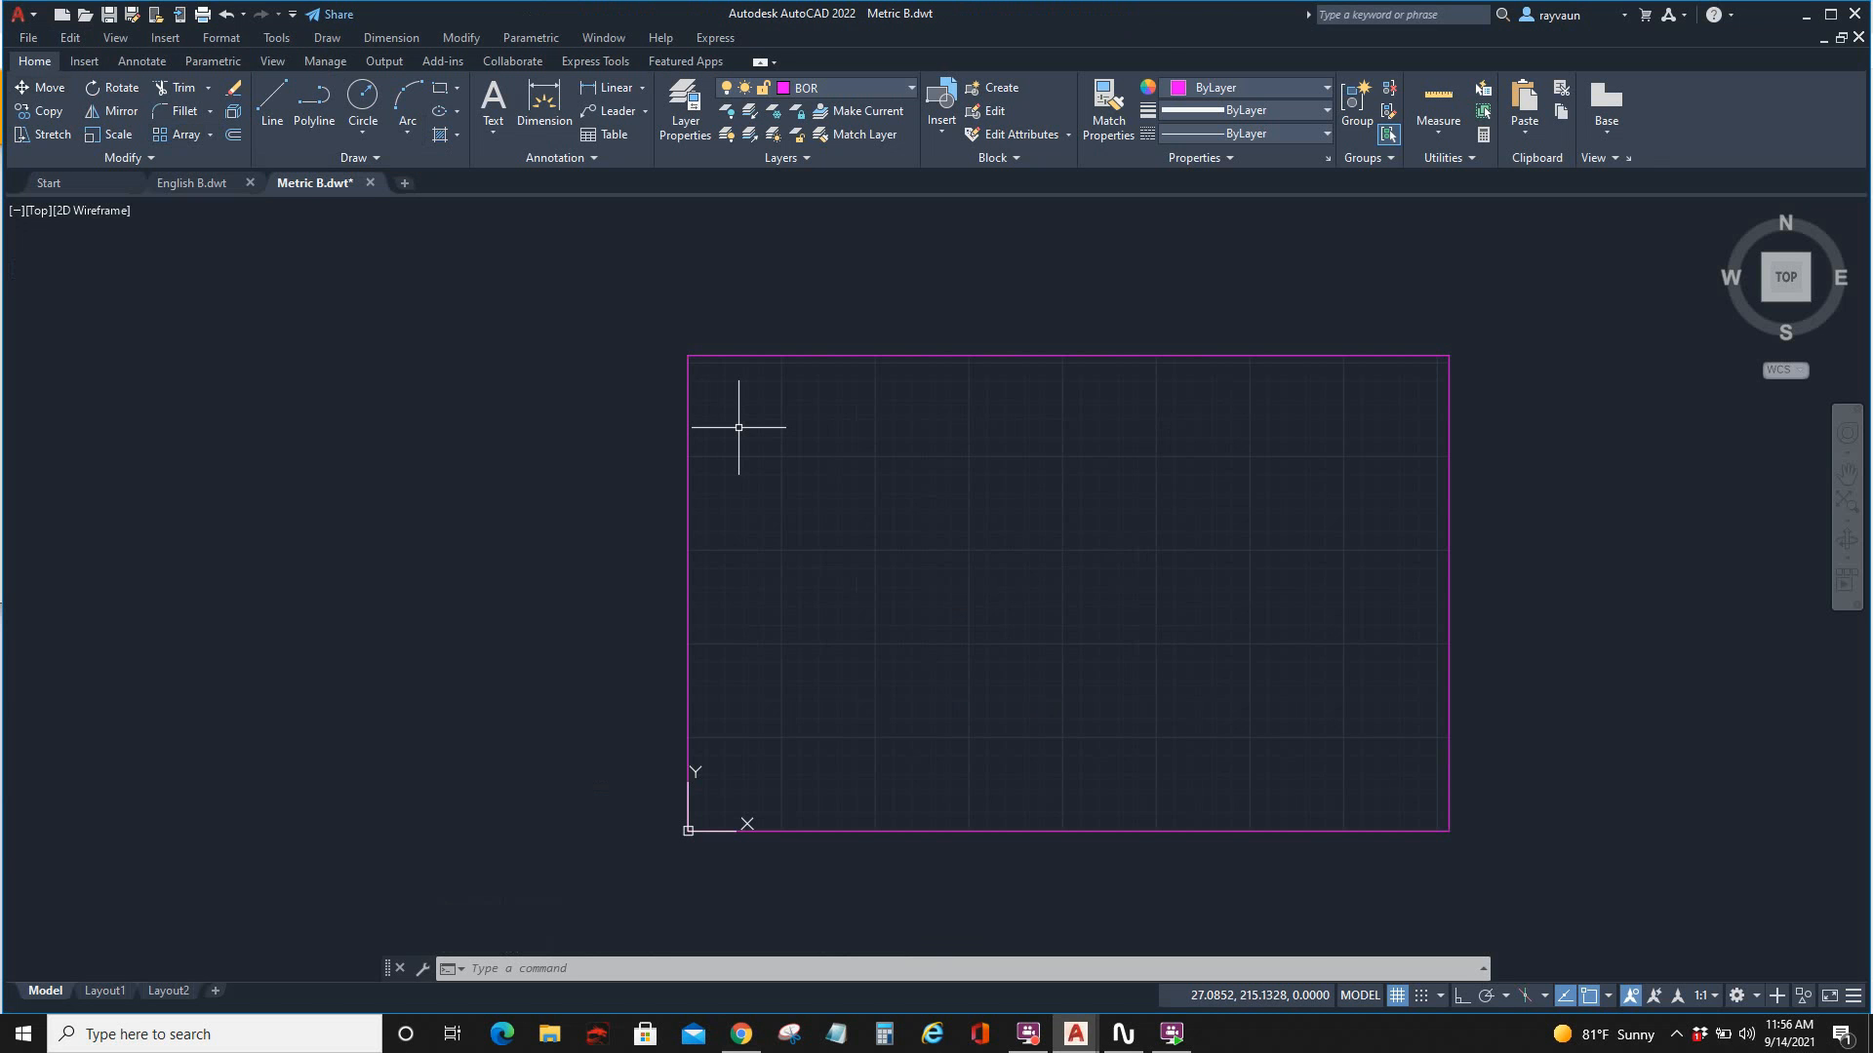
Step: Start a new drawing from the English A template
{"action": "left_click", "coordinate": [26, 37]}
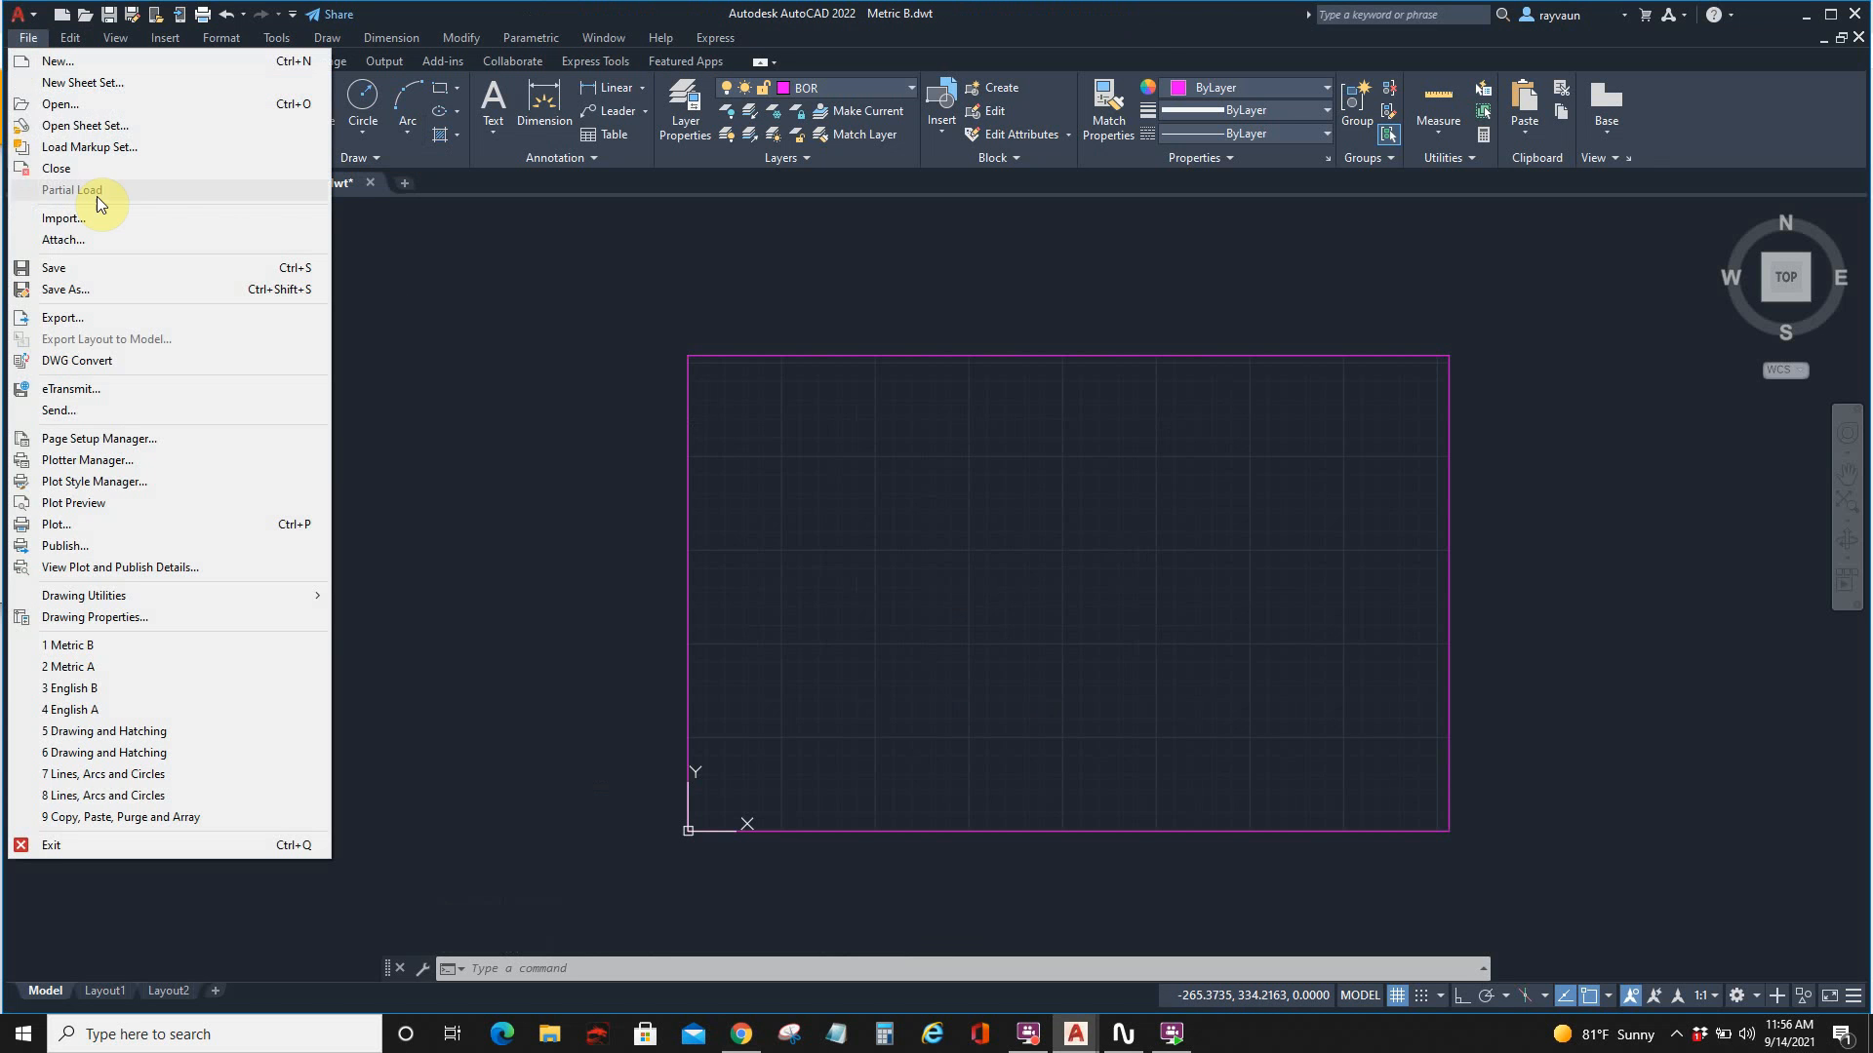
{"action": "left_click", "coordinate": [82, 63]}
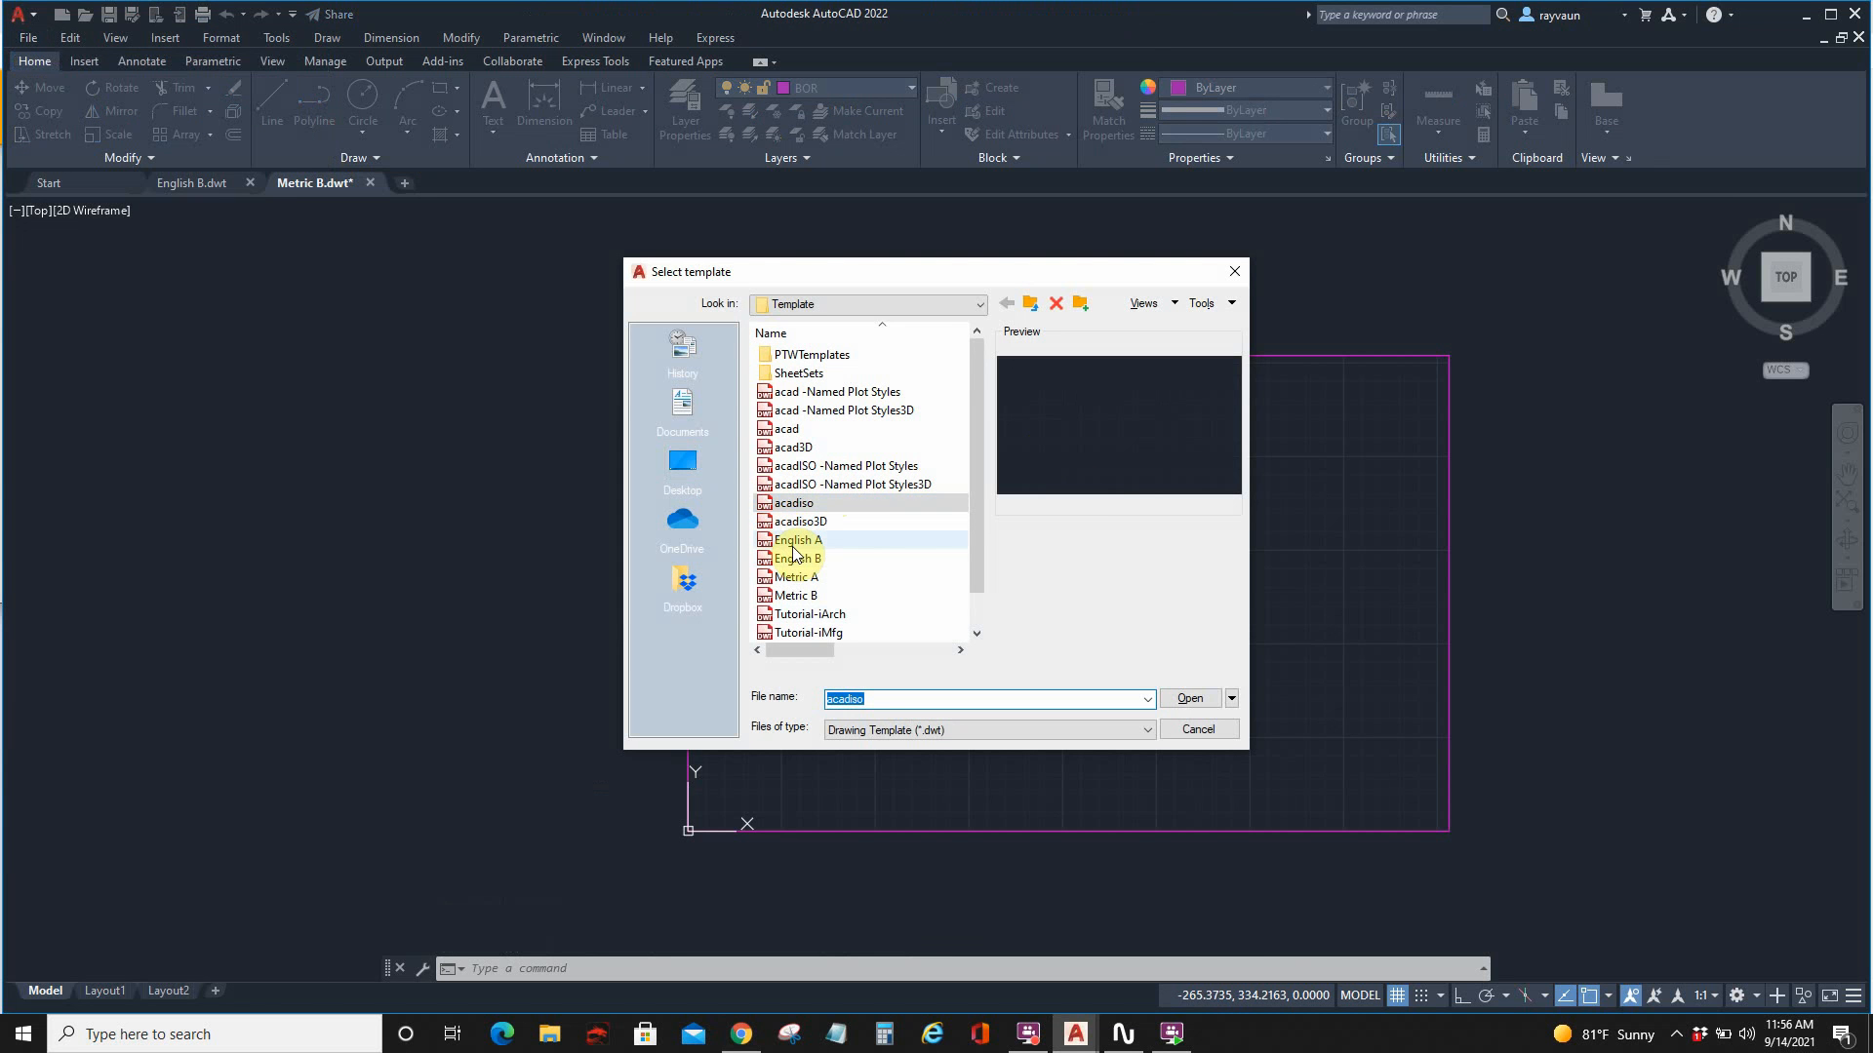
{"action": "left_click", "coordinate": [796, 541]}
{"action": "left_click", "coordinate": [1190, 698]}
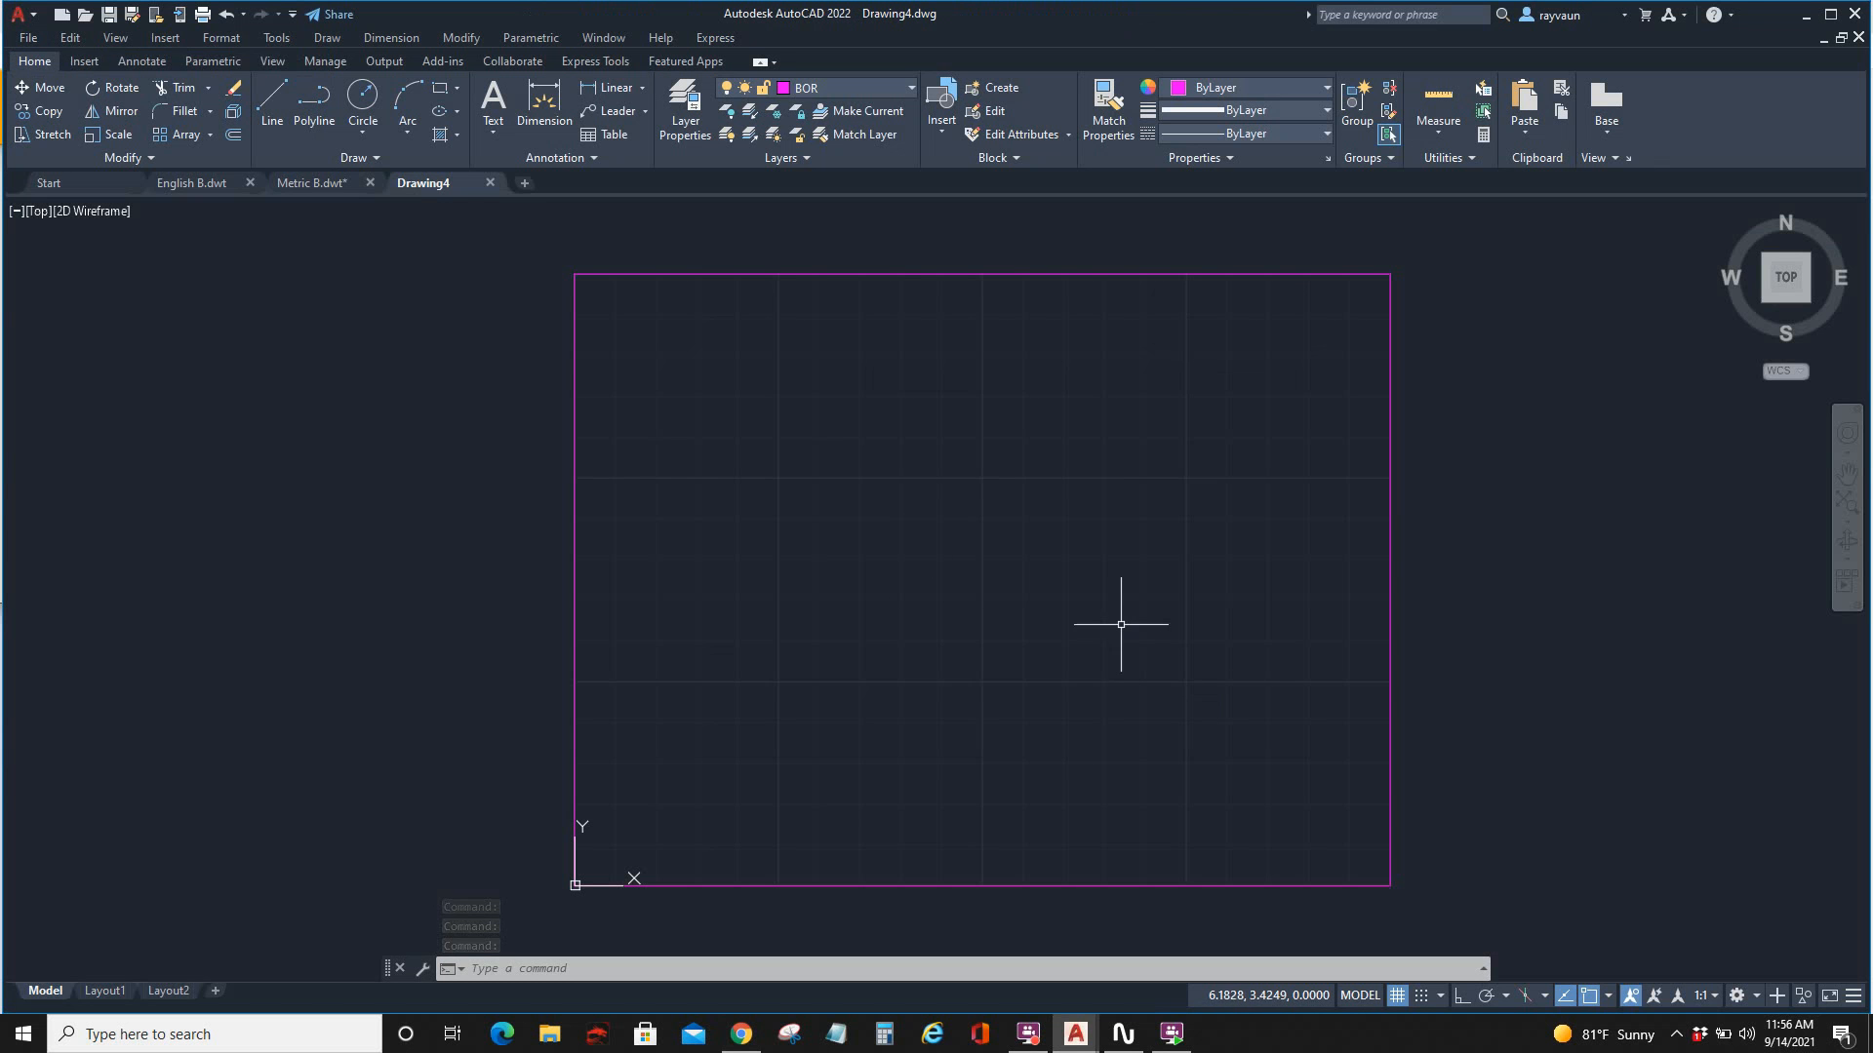
Step: Review the Save As settings for the new drawing and leave them without saving
{"action": "left_click", "coordinate": [28, 38]}
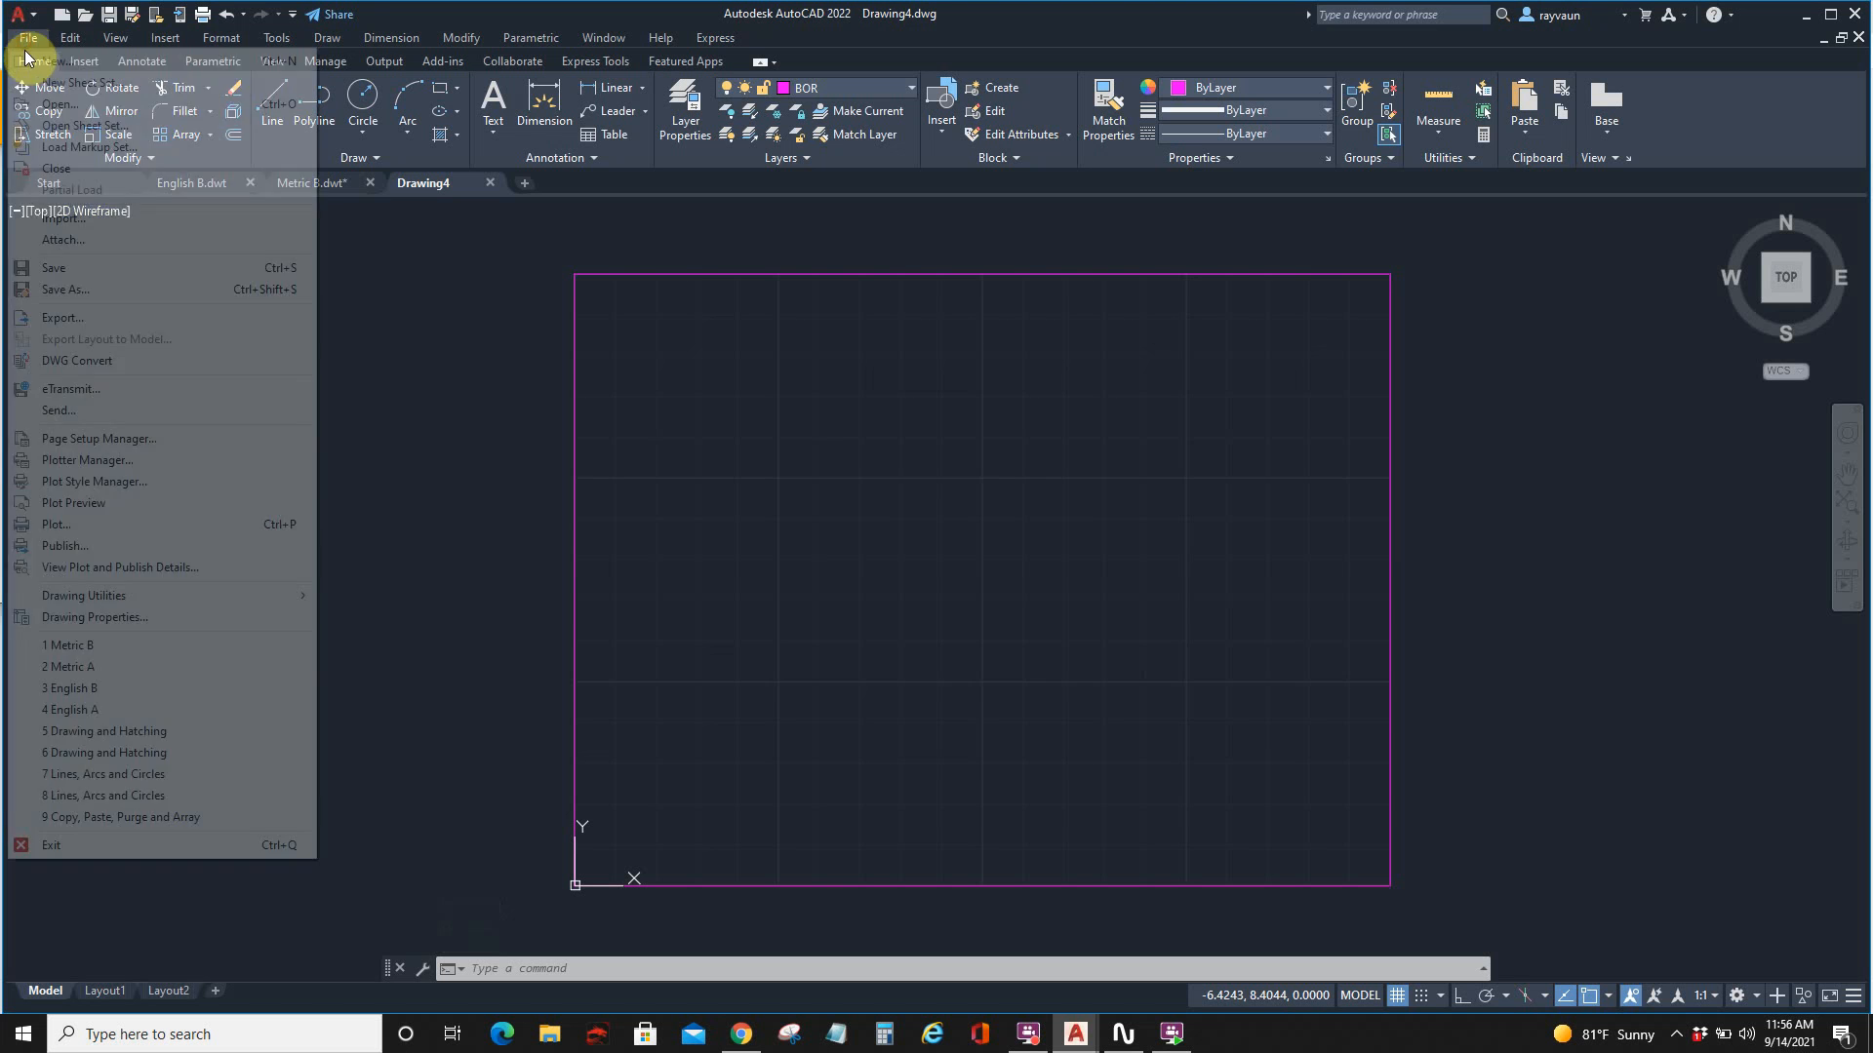
{"action": "left_click", "coordinate": [64, 289]}
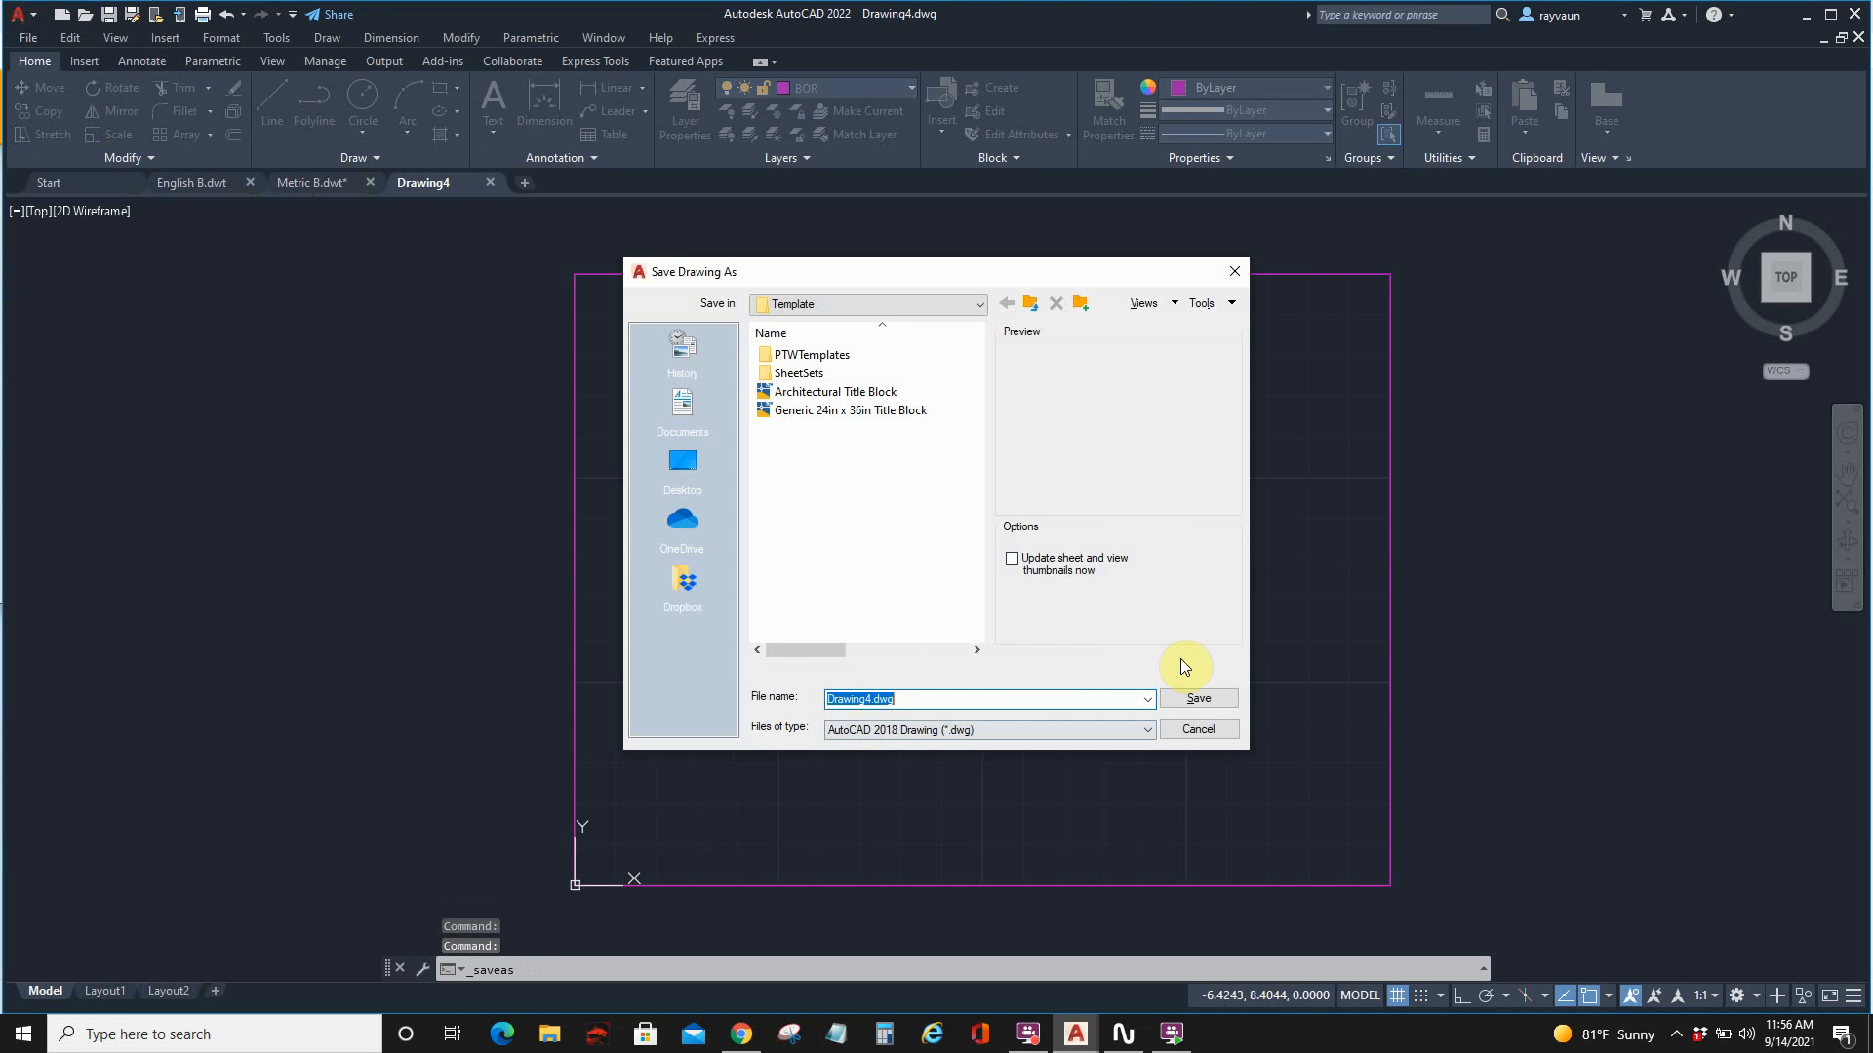
{"action": "left_click", "coordinate": [1197, 730]}
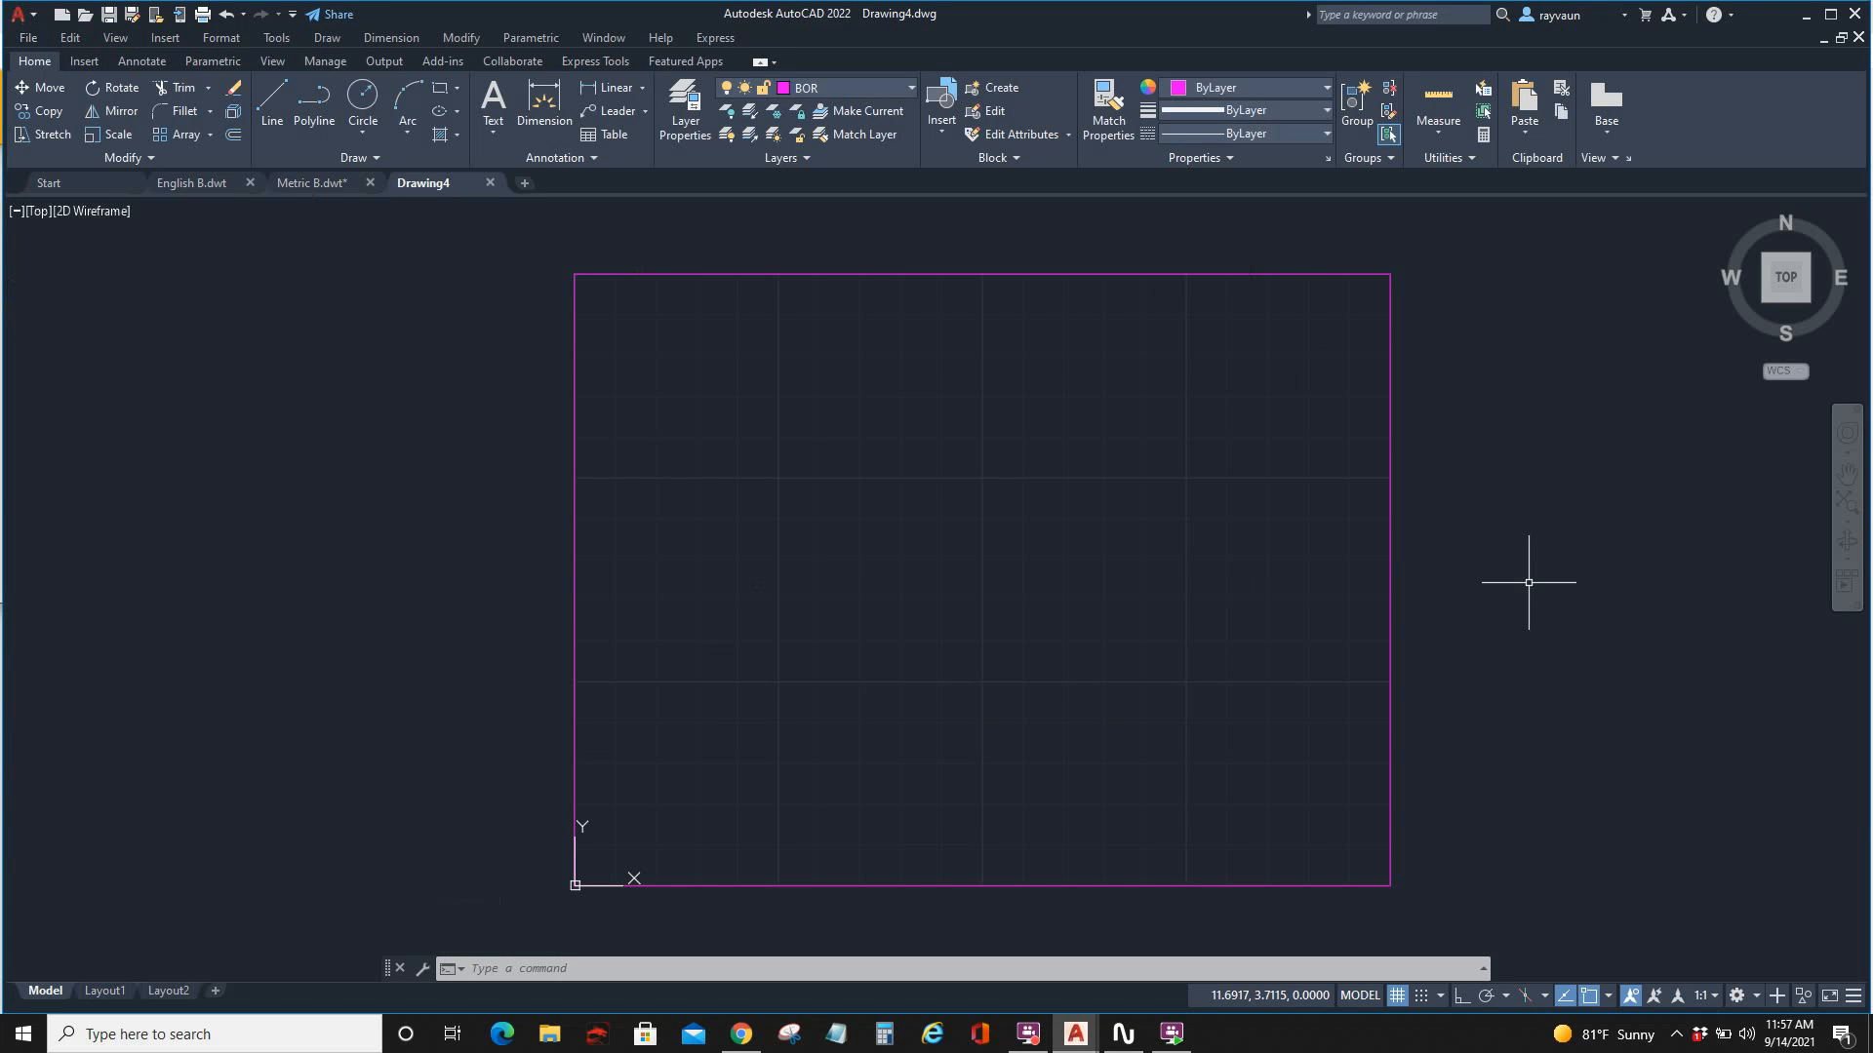
{"action": "left_click", "coordinate": [21, 43]}
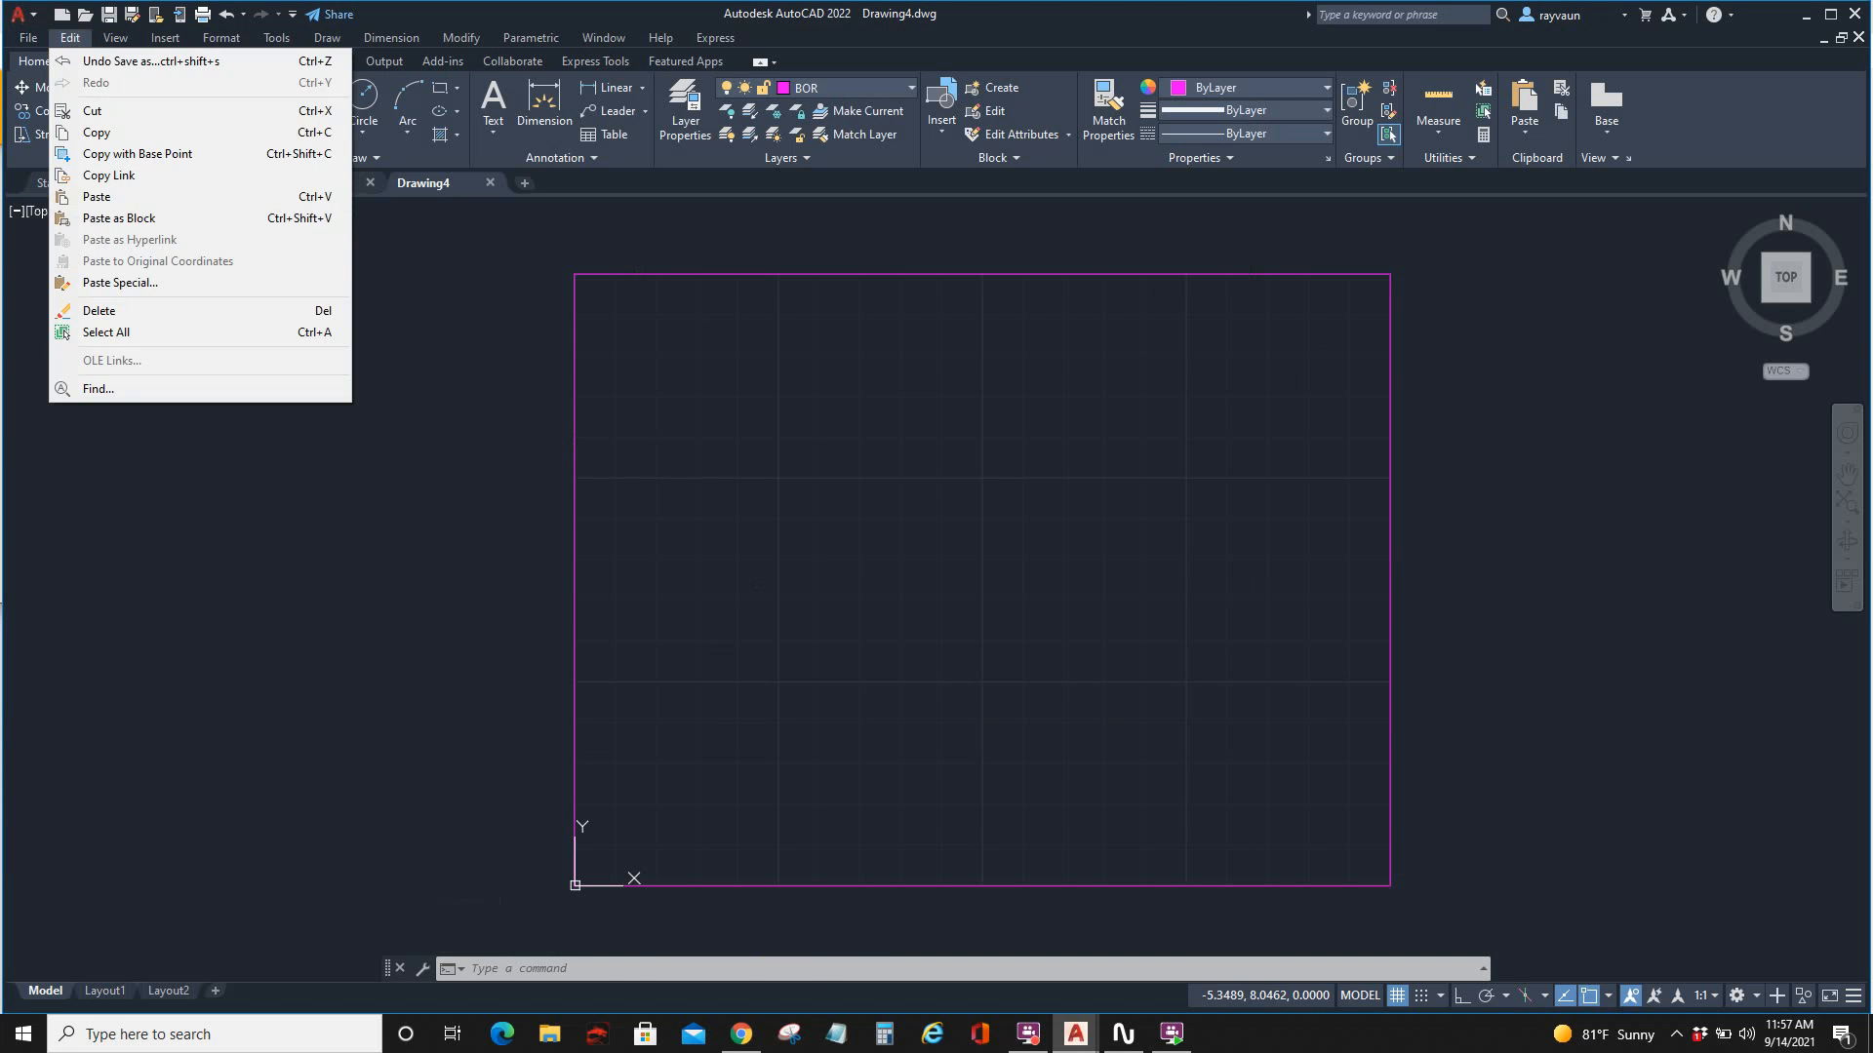
{"action": "left_click", "coordinate": [491, 407]}
{"action": "left_click", "coordinate": [494, 689]}
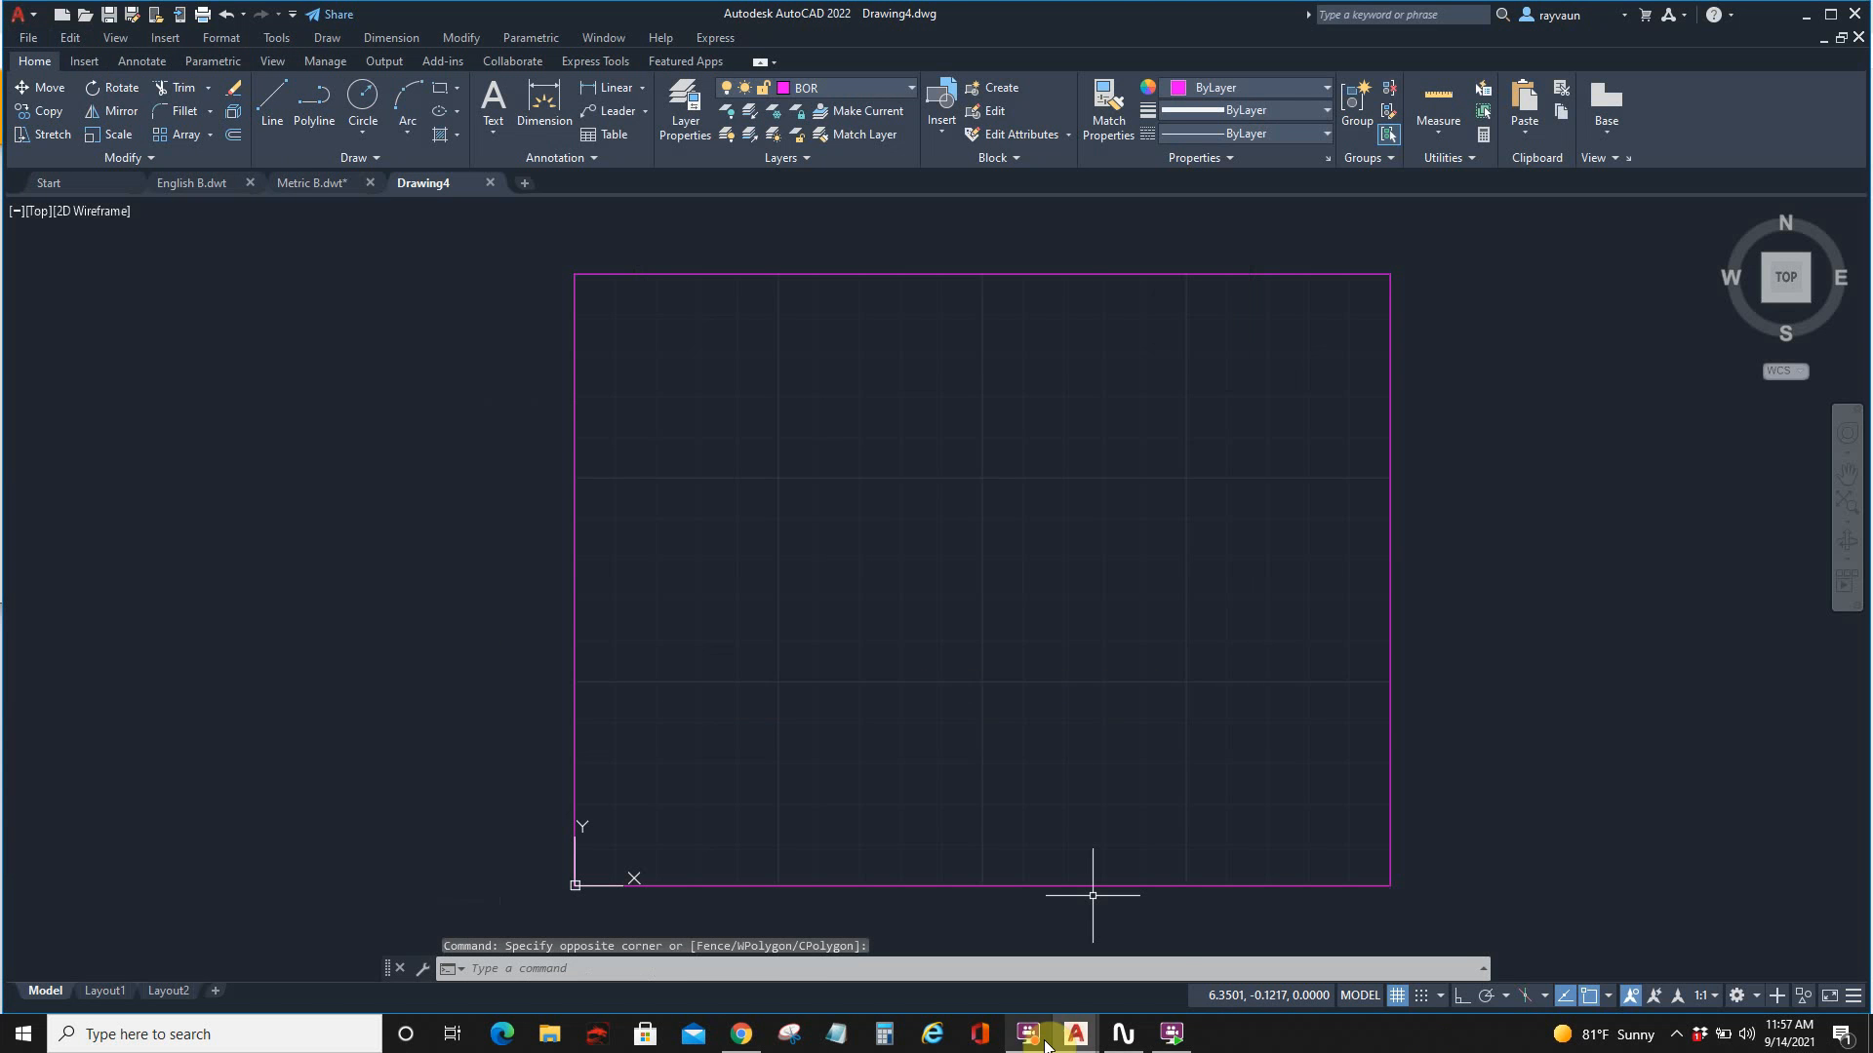